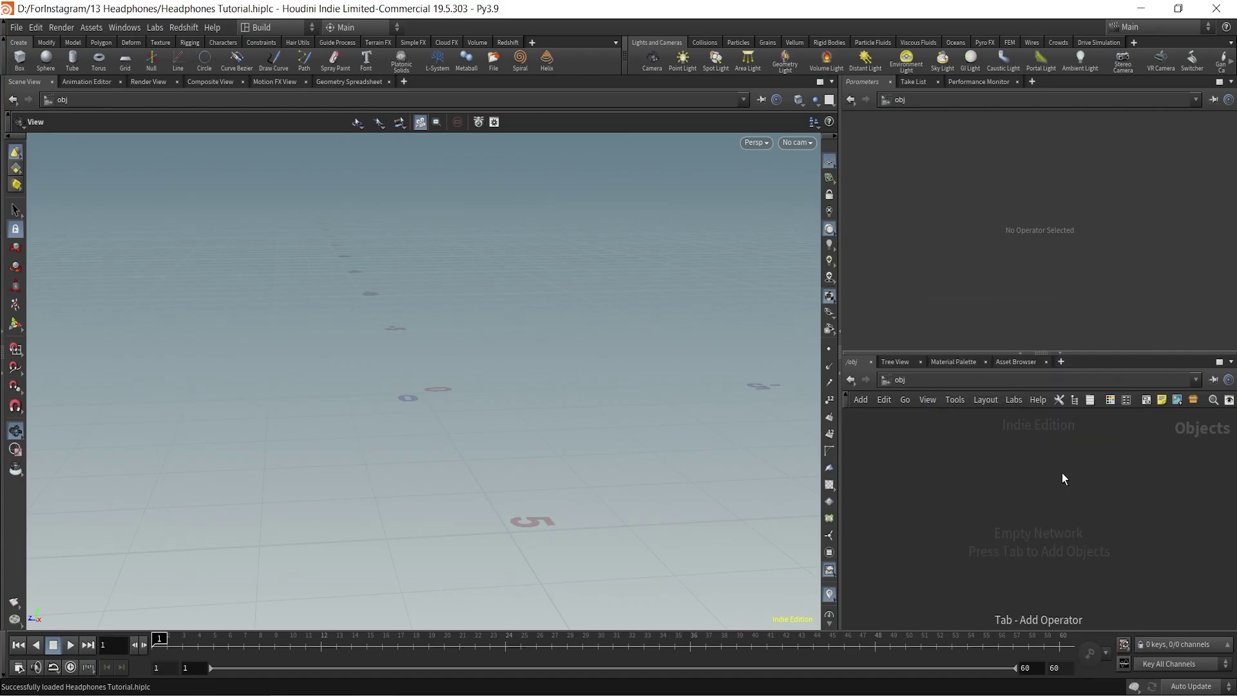
- Add a Geometry object to the empty object network and rename it Sim
click(1062, 473)
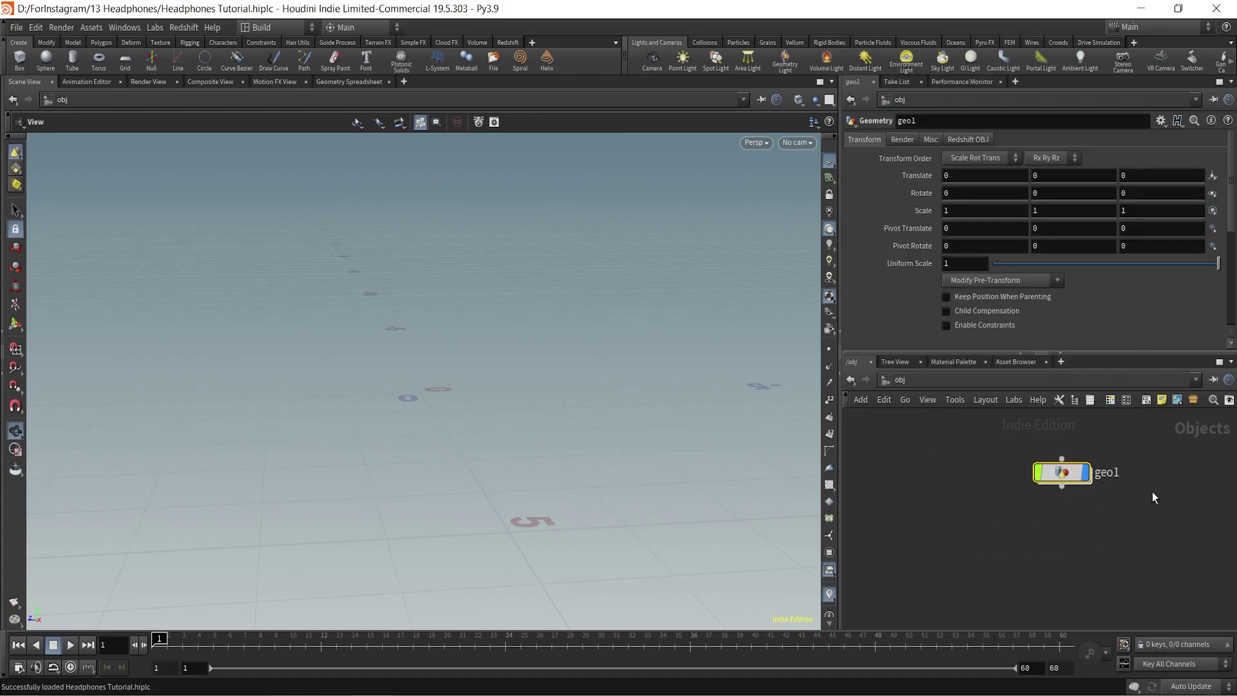
double_click(1090, 504)
text(S)
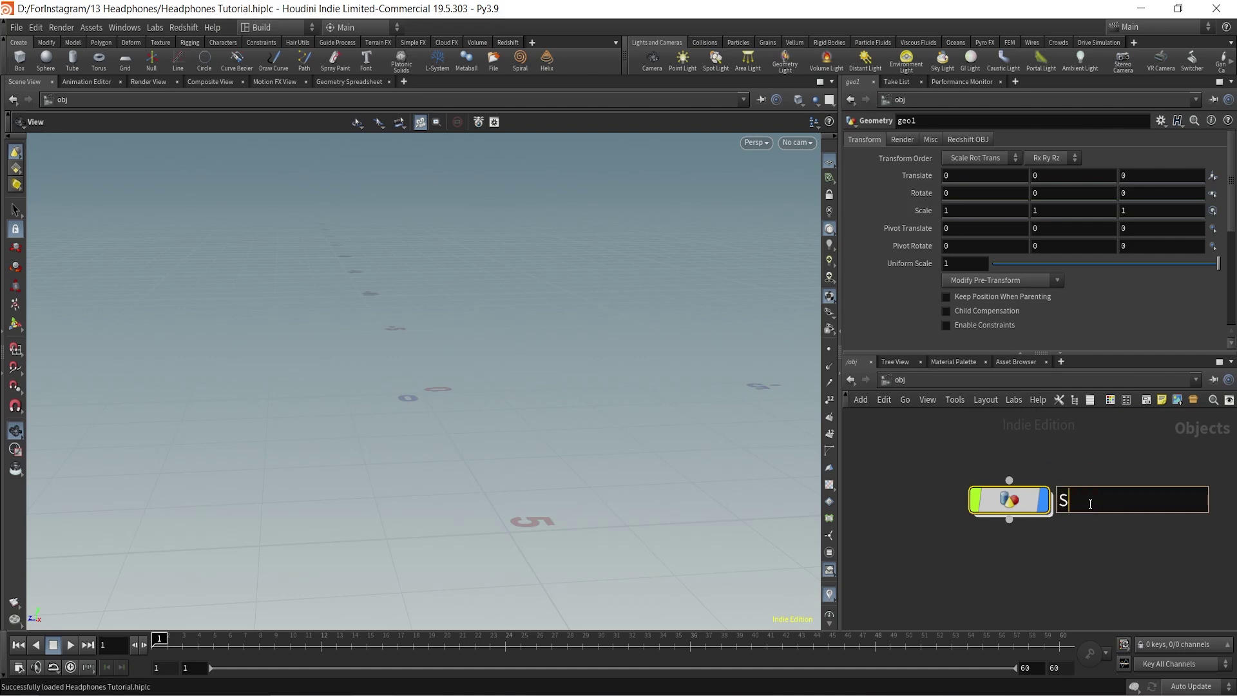
text(im)
key(Return)
- Assign a palette color to the Sim node and go inside its geometry network
key(c)
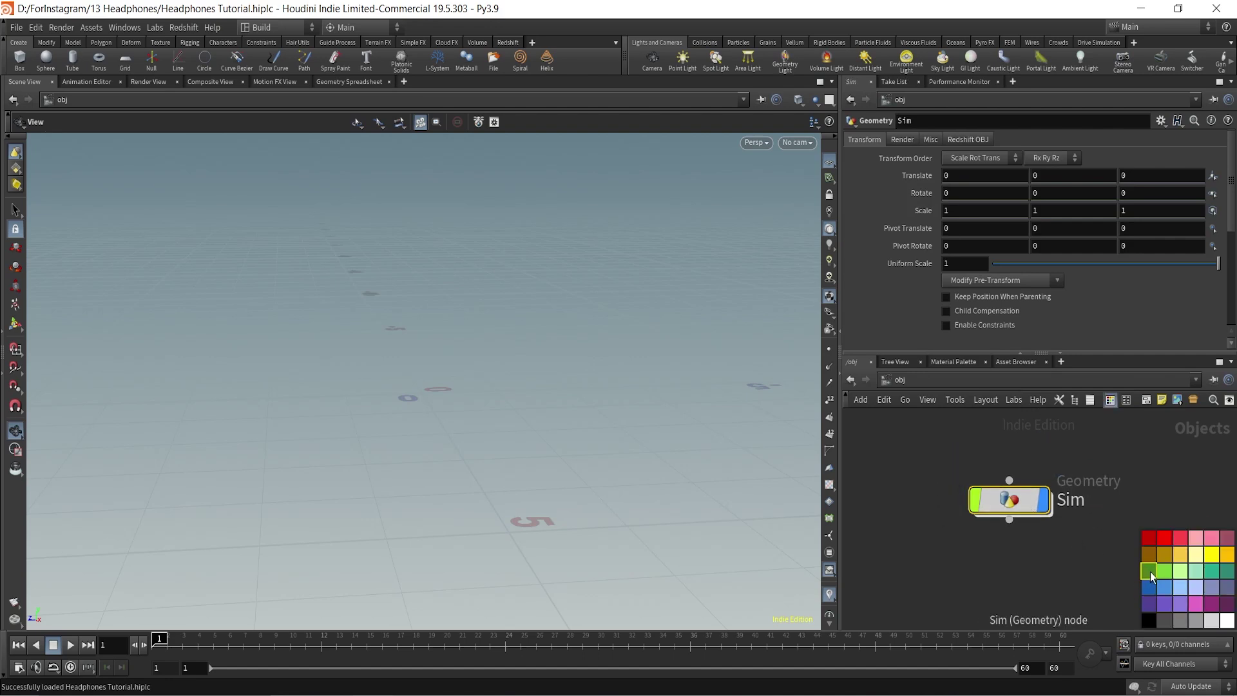
click(1151, 609)
key(c)
double_click(1013, 504)
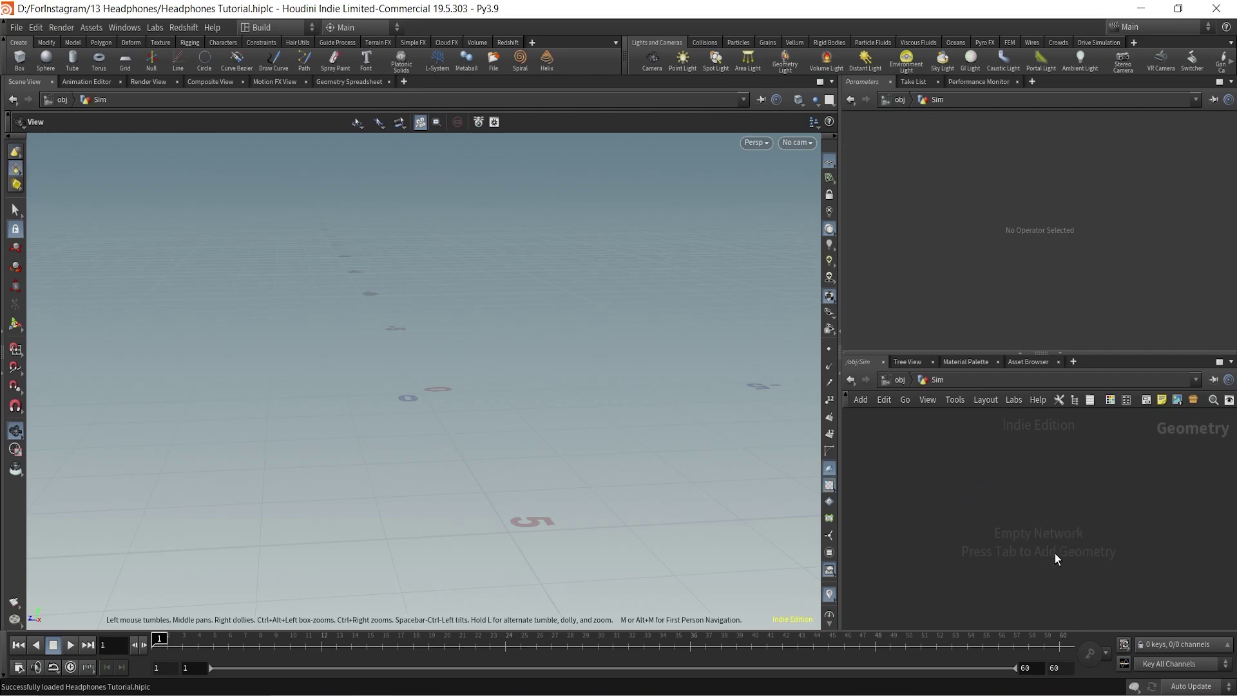
- Add a File node to the Sim network
key(Tab)
text(f)
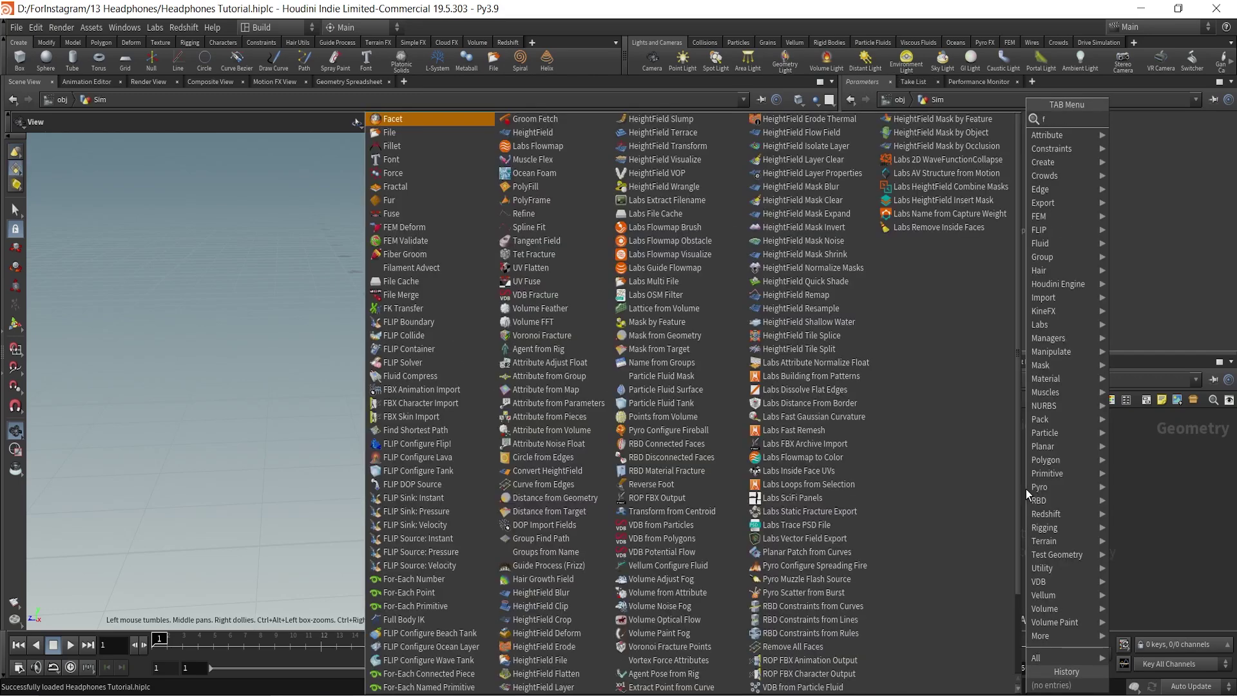
text(ile)
key(Return)
click(1027, 523)
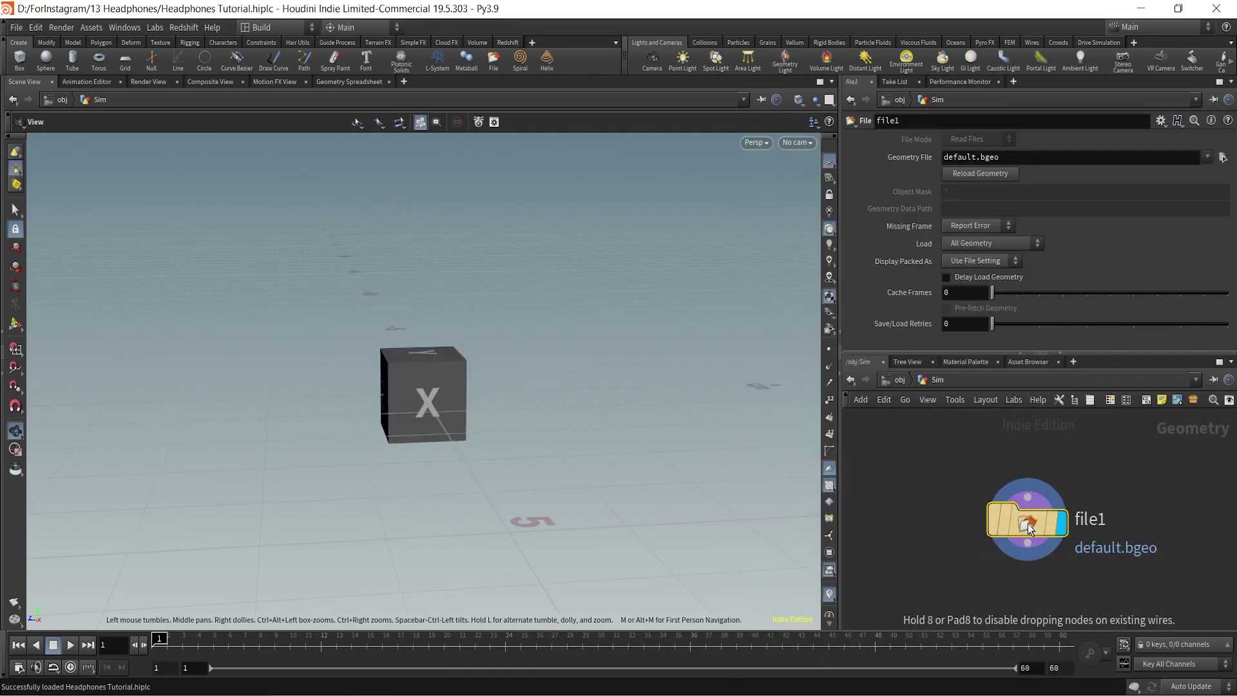
- Load HeadPhones Para Substance.fbx into the File node from the folder 12 Ground Plane/headphones/New folder (2)
click(1223, 159)
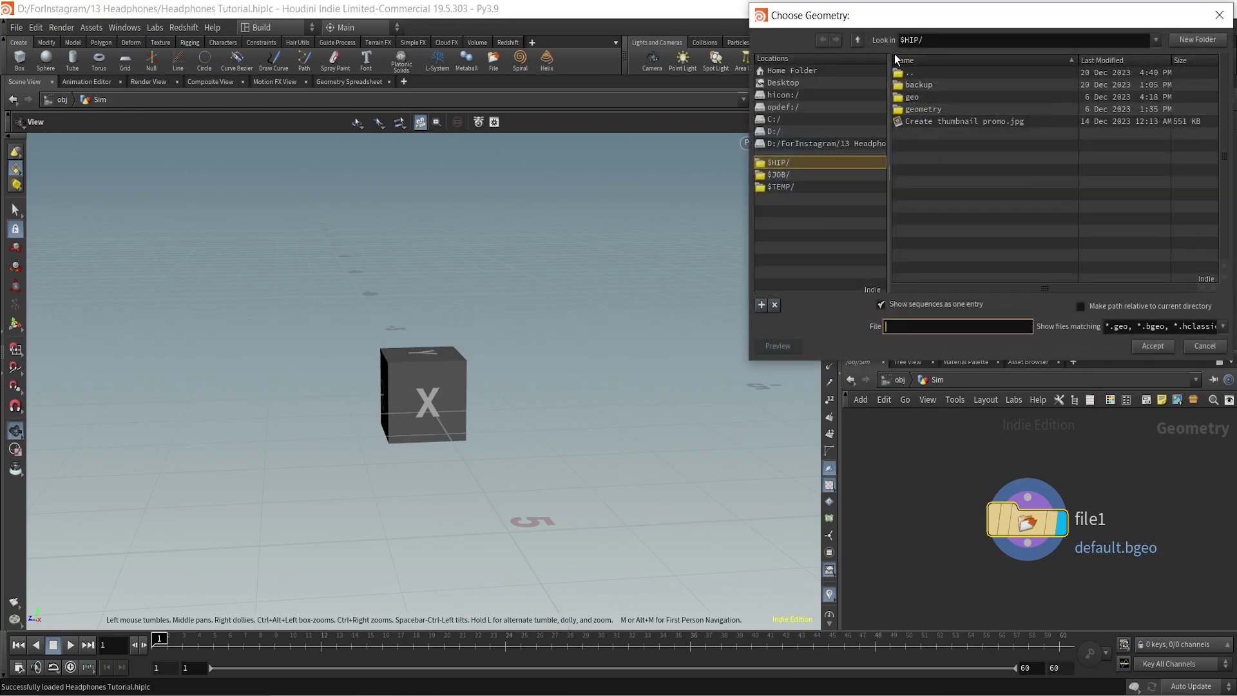
click(857, 40)
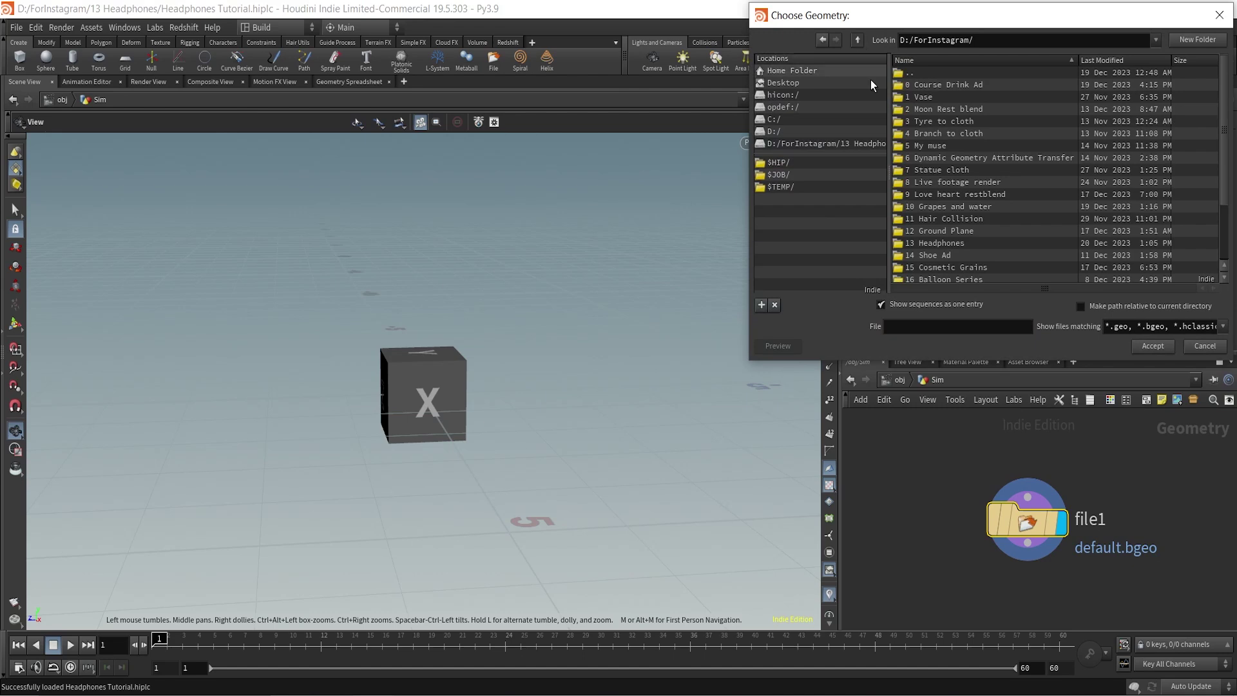
double_click(933, 231)
double_click(924, 109)
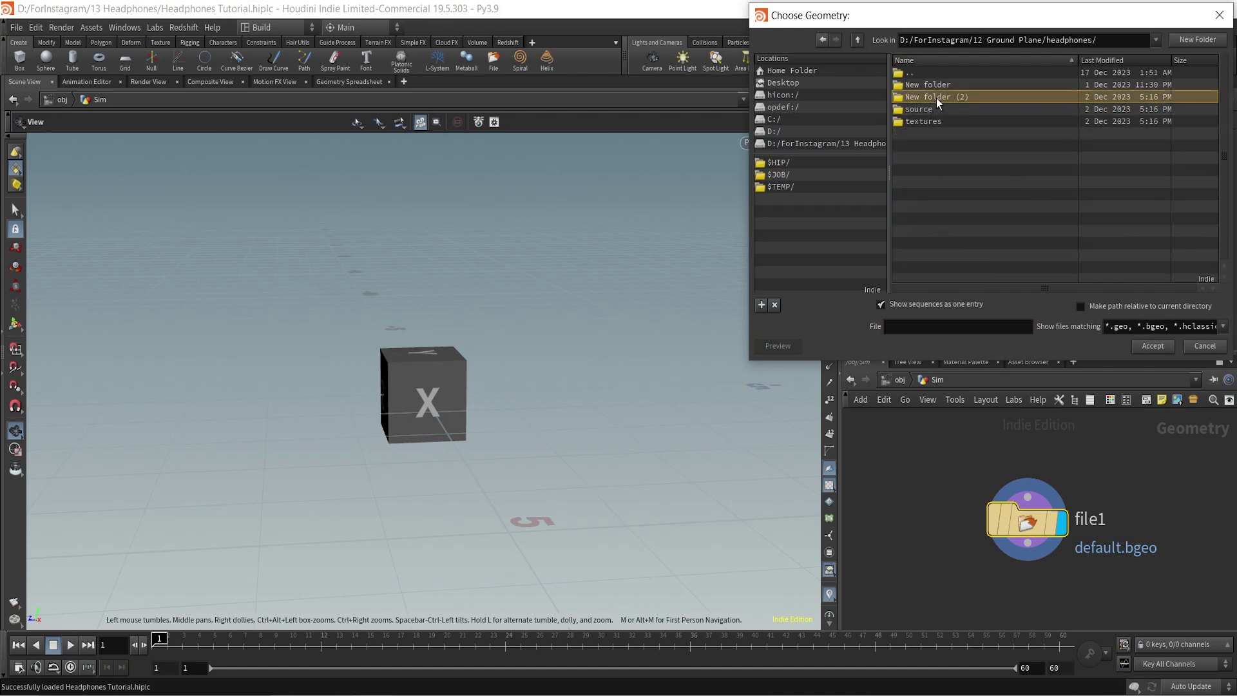
double_click(935, 92)
click(935, 88)
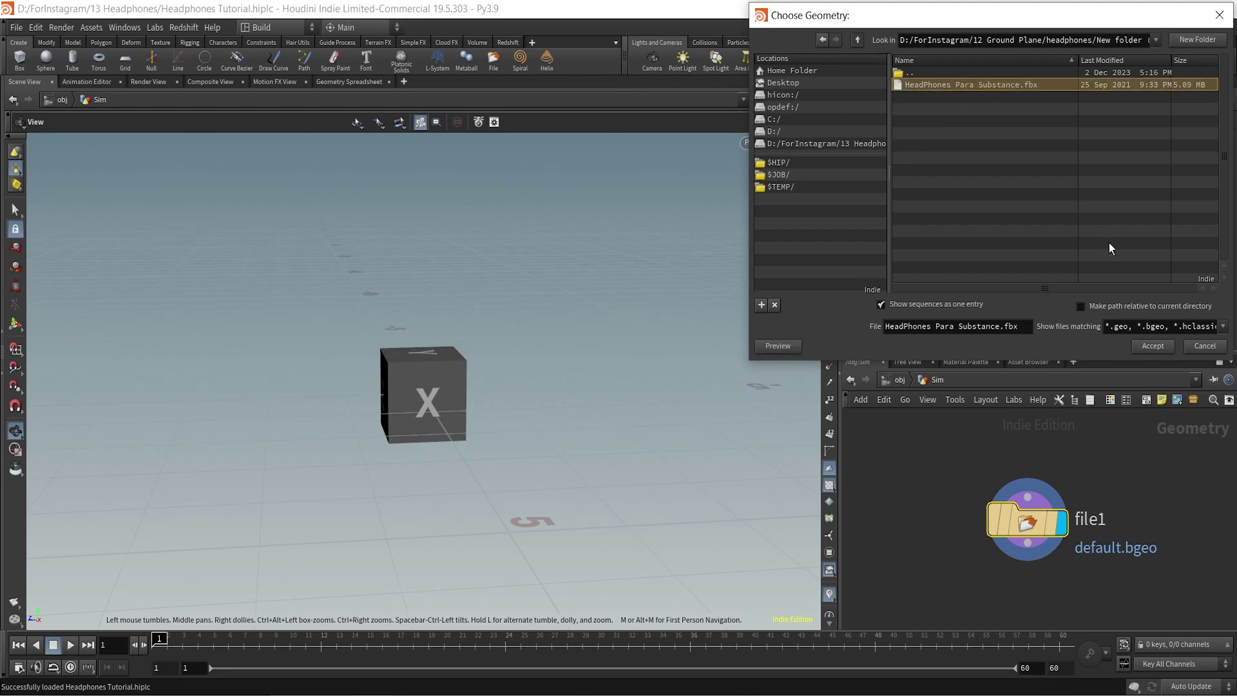
click(1152, 347)
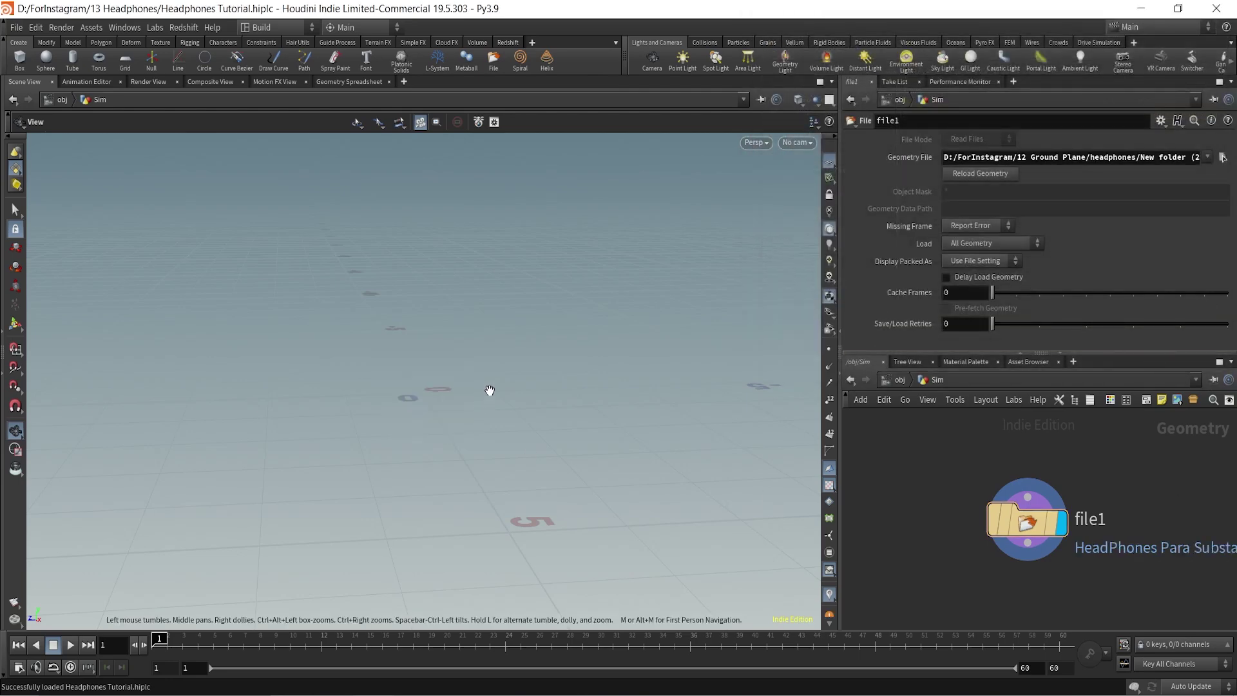
- Set the viewport background color scheme to Grey in the display options
key(g)
drag(530, 369, 589, 360)
key(d)
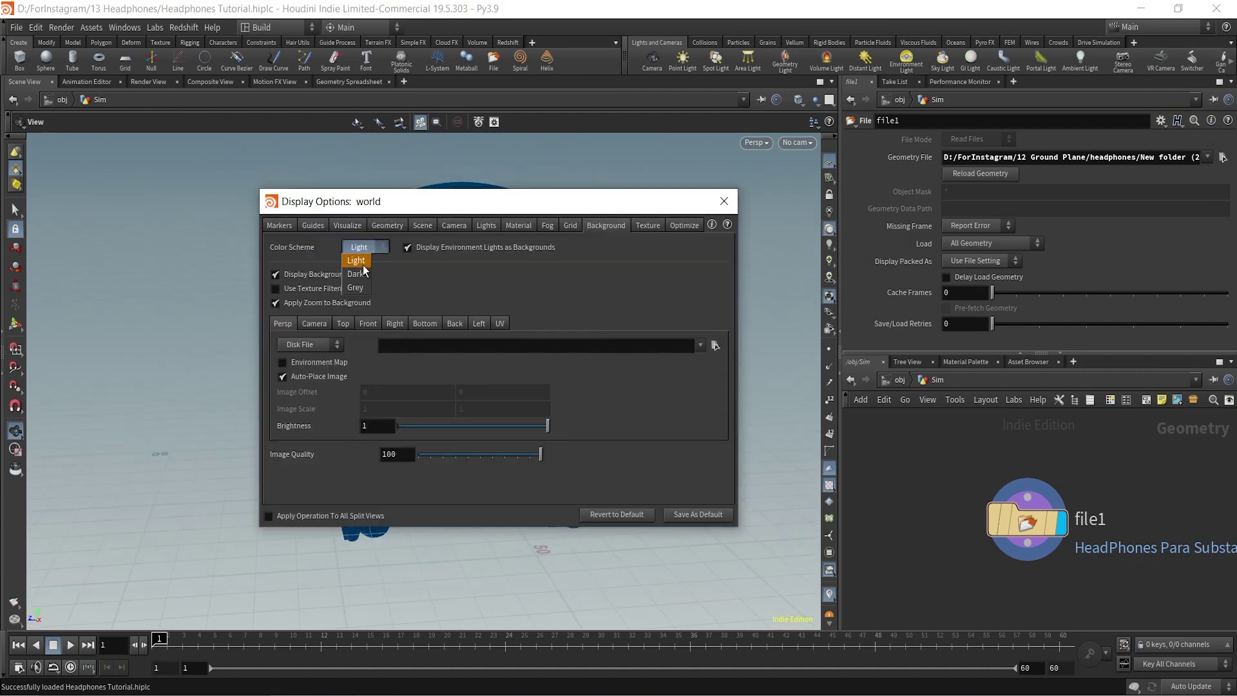
click(362, 275)
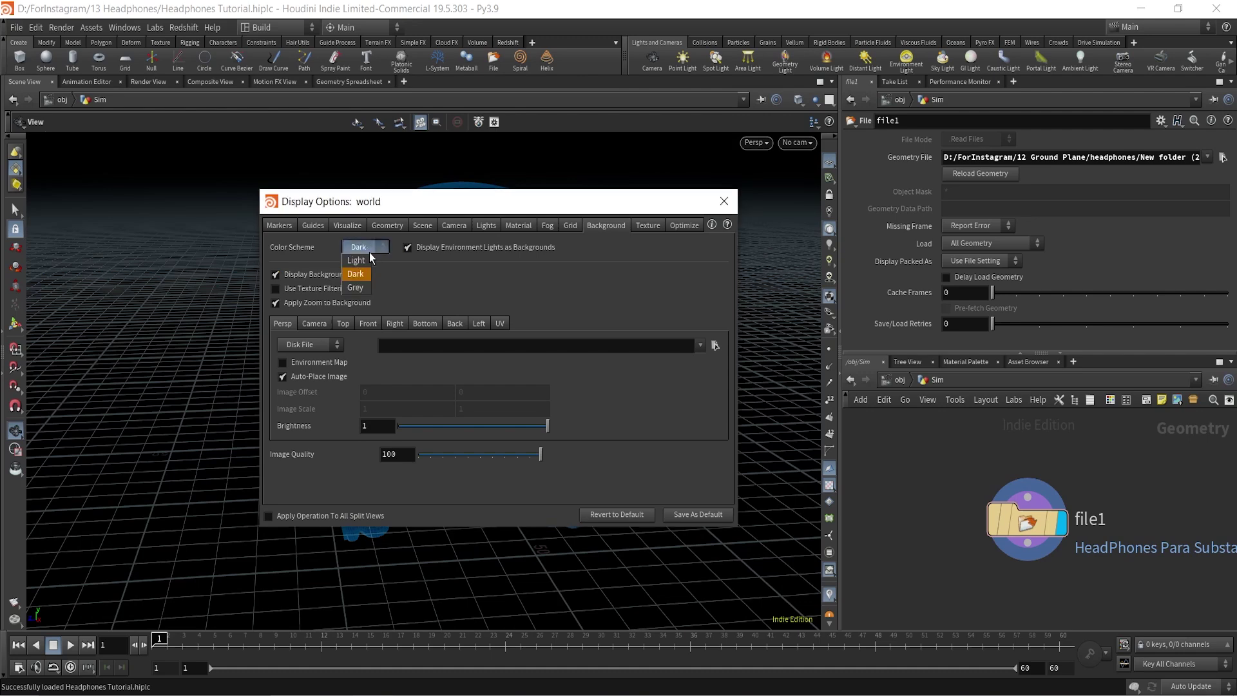
click(357, 288)
click(723, 202)
- Add a Convert node wired to the File node's output
middle_drag(996, 474, 876, 411)
click(827, 159)
click(826, 159)
click(972, 443)
click(974, 445)
key(Tab)
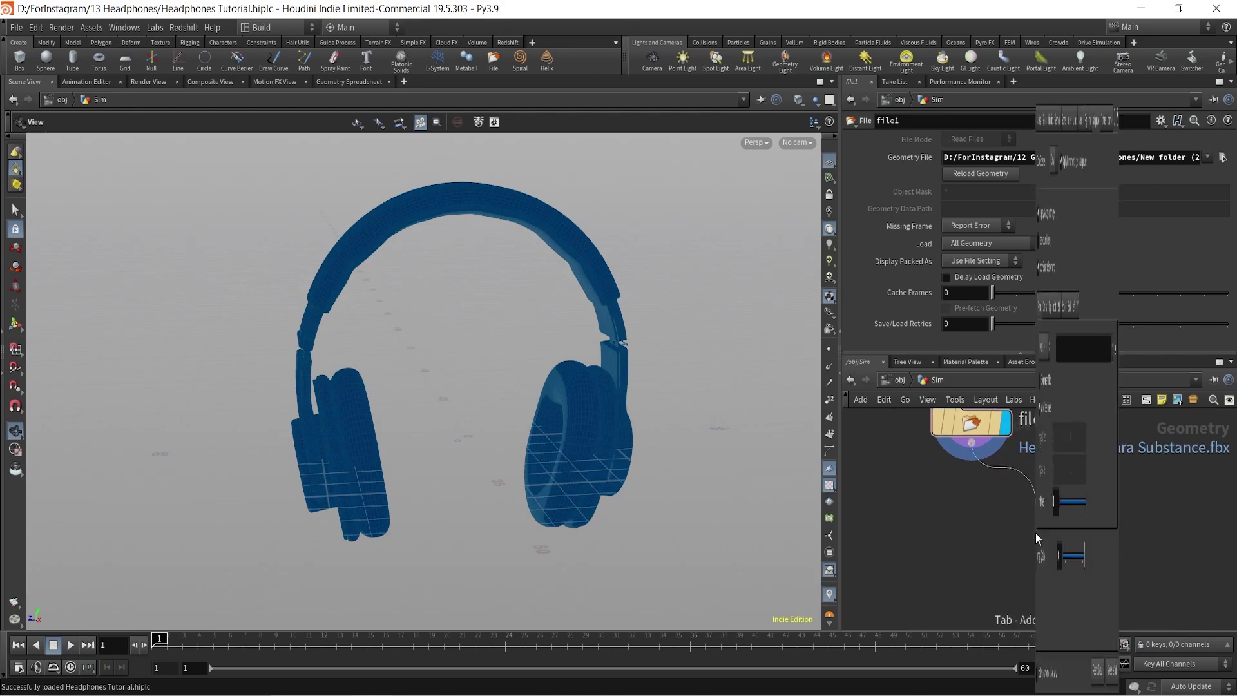
text(convert)
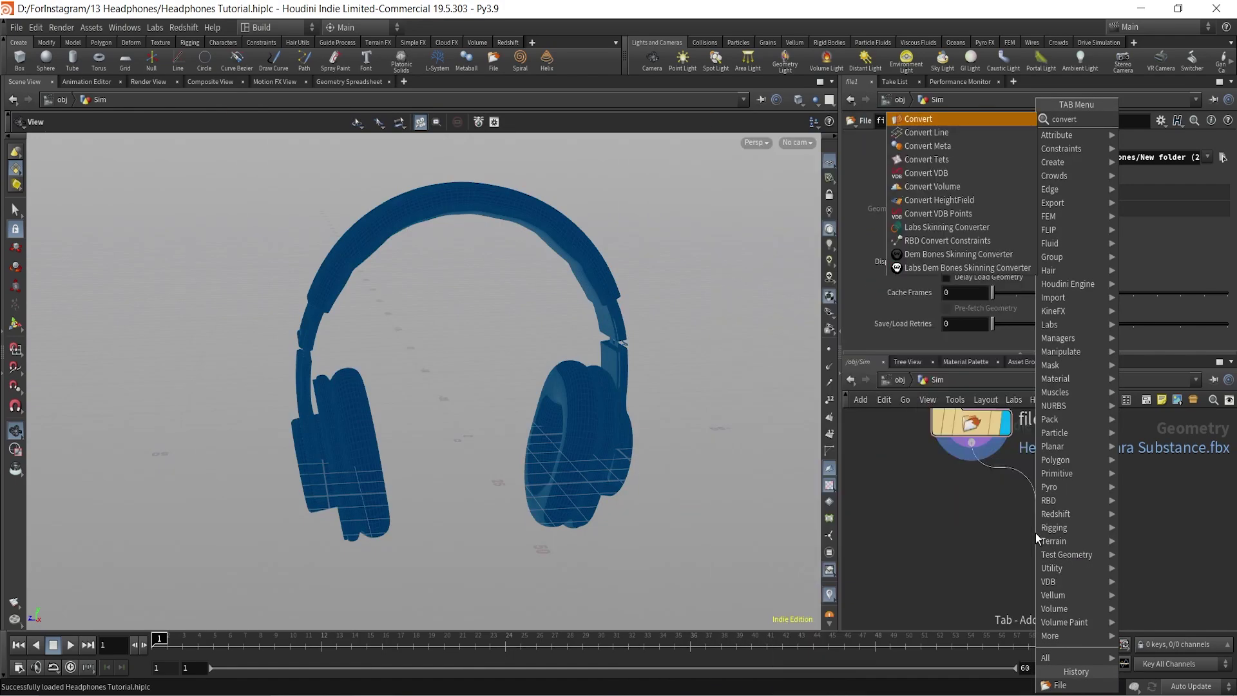
key(Return)
click(1036, 533)
- Add a Reverse node after the Convert node and display its result to correct the headphones' normals
middle_drag(932, 540, 931, 475)
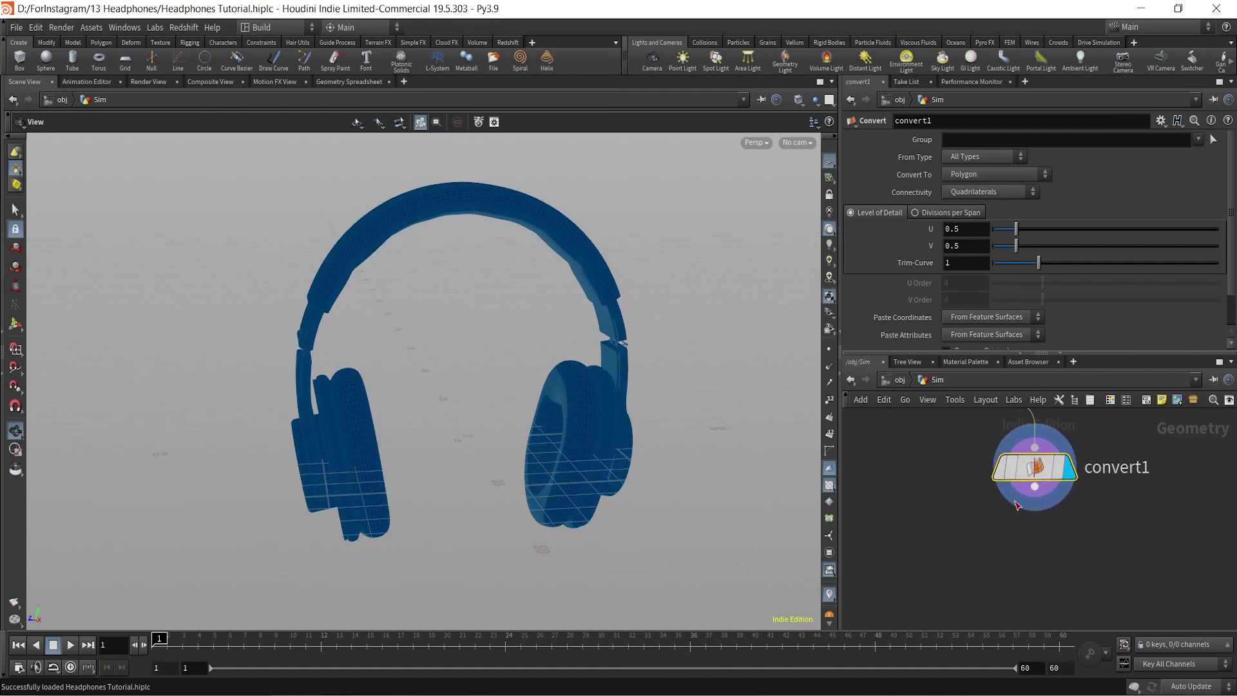
click(1035, 486)
key(Tab)
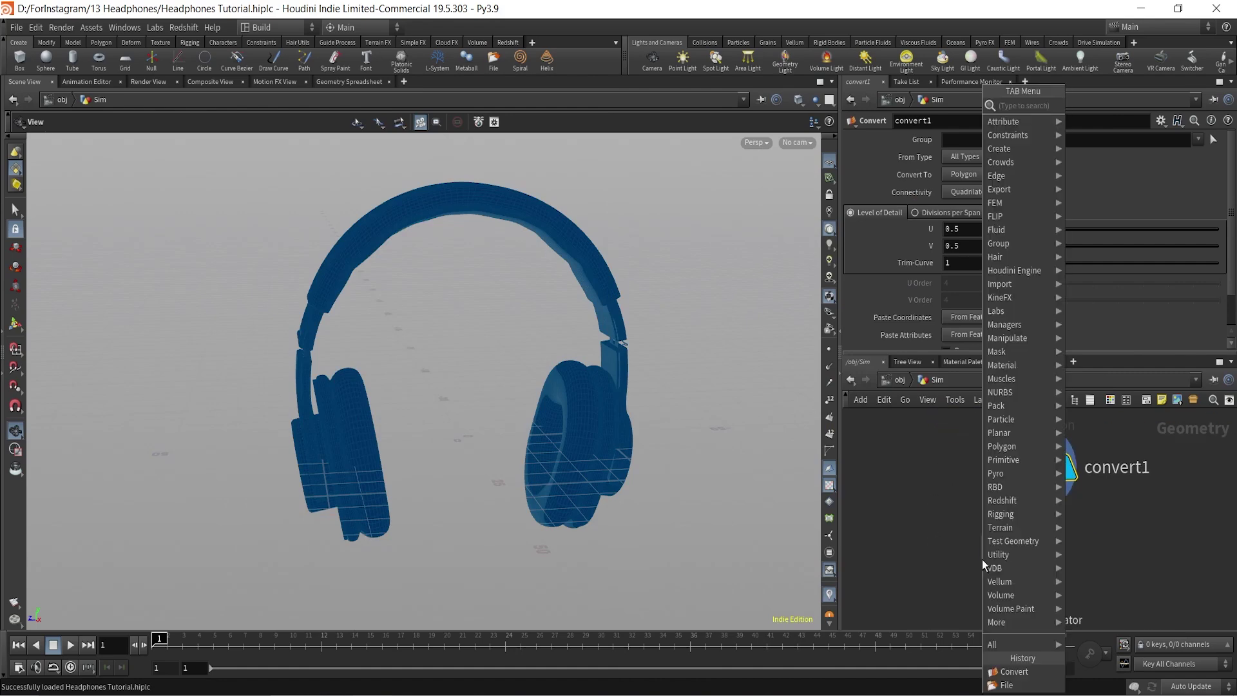
text(reverse)
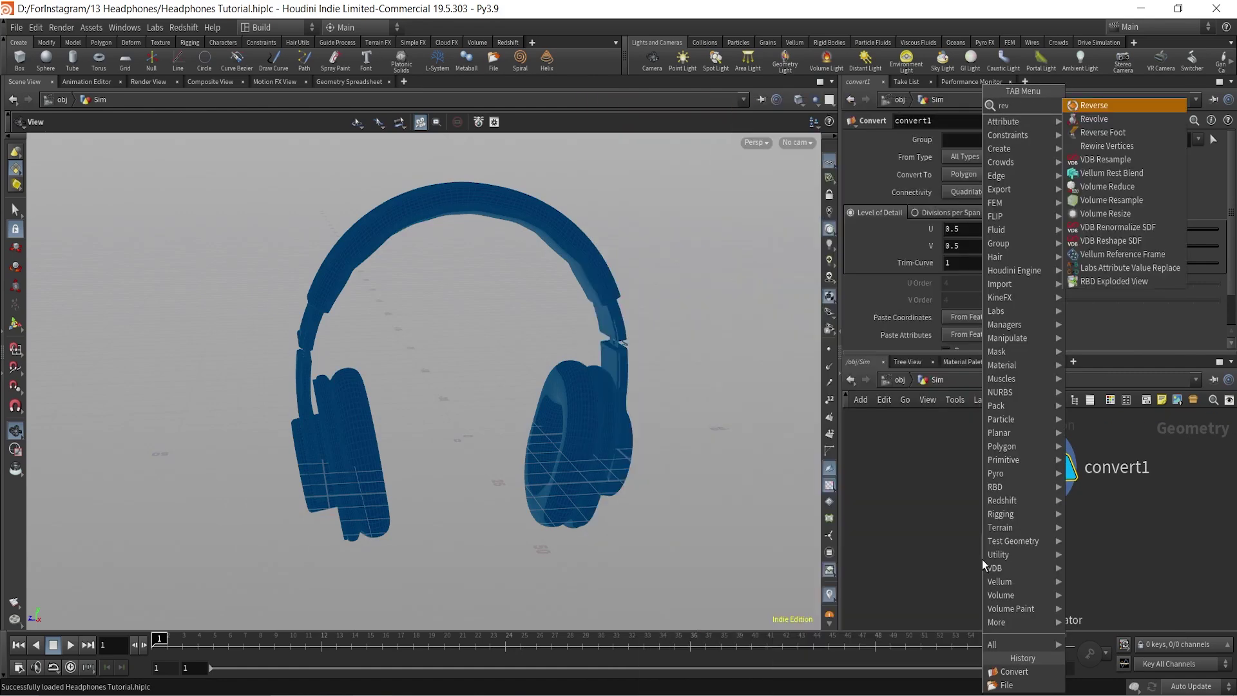
key(Return)
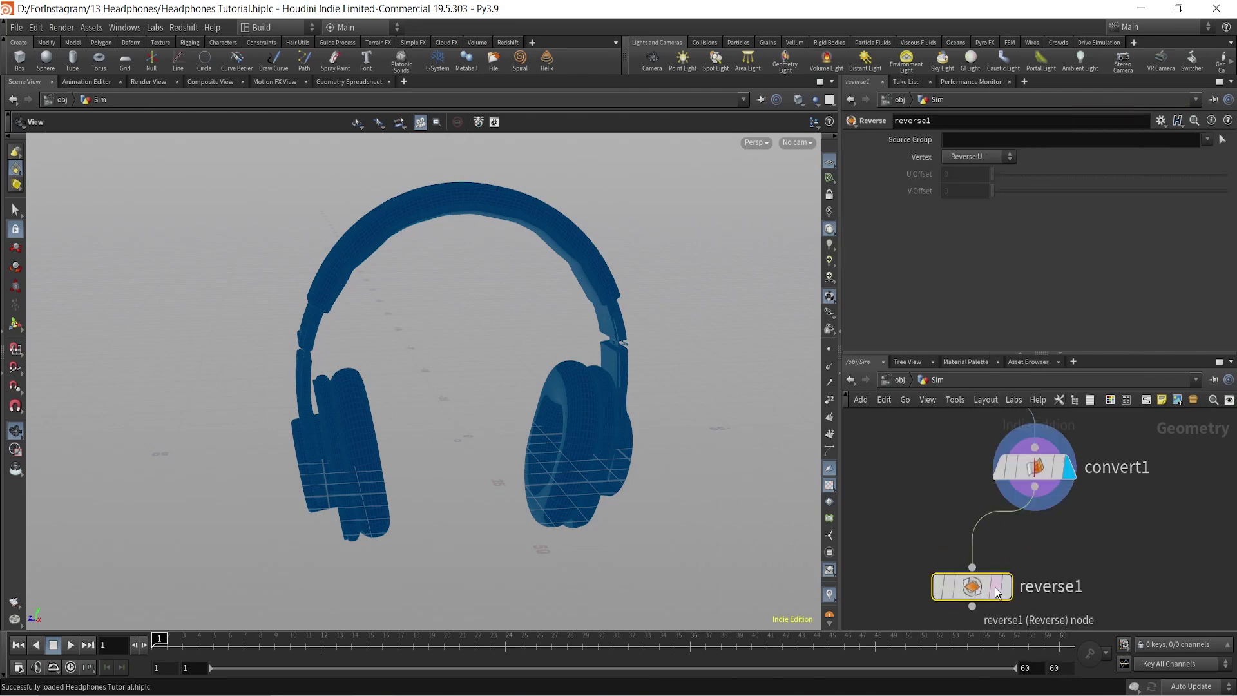
click(952, 587)
drag(539, 420, 361, 433)
right_drag(489, 363, 467, 406)
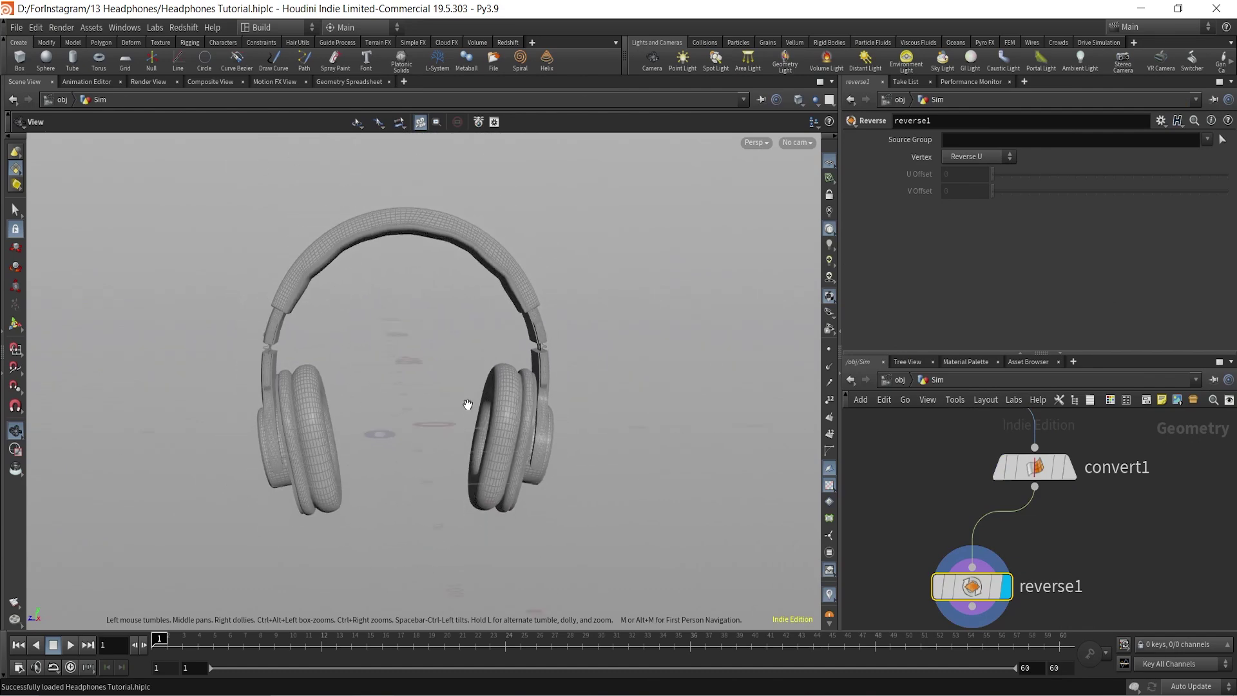
- Add a Transform node wired to the Reverse node's output and display it
middle_drag(1177, 520, 1151, 445)
key(a)
drag(967, 511, 1038, 533)
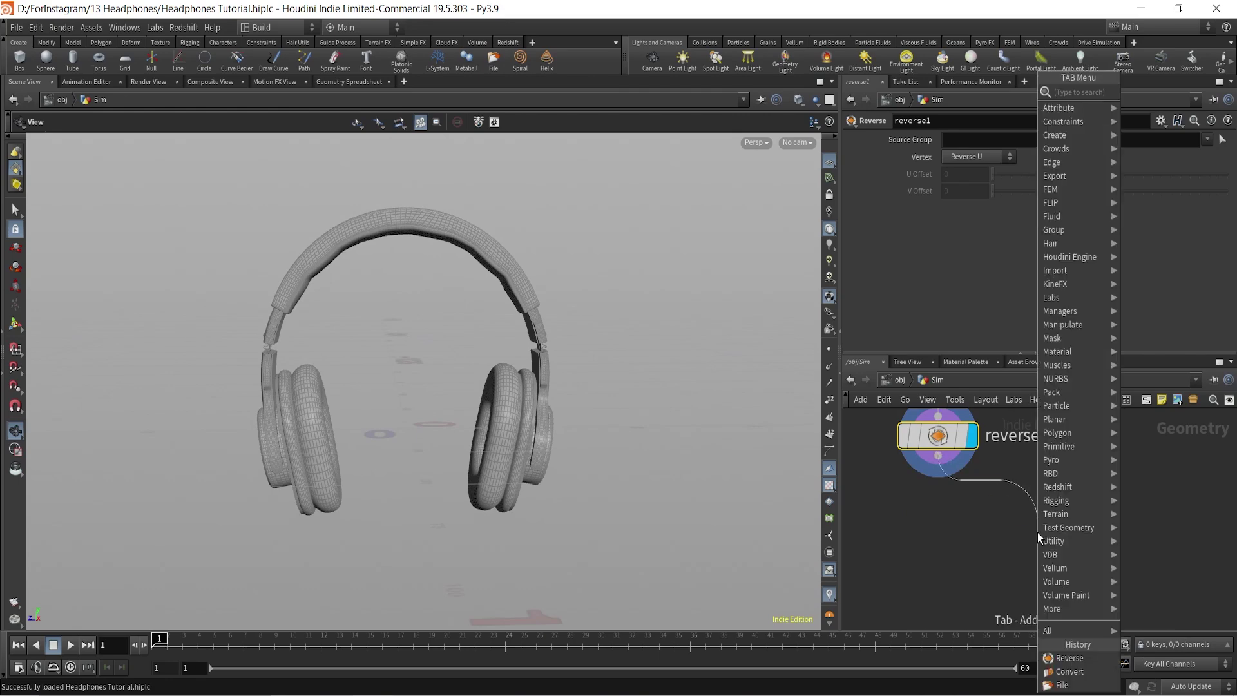
text(transfo)
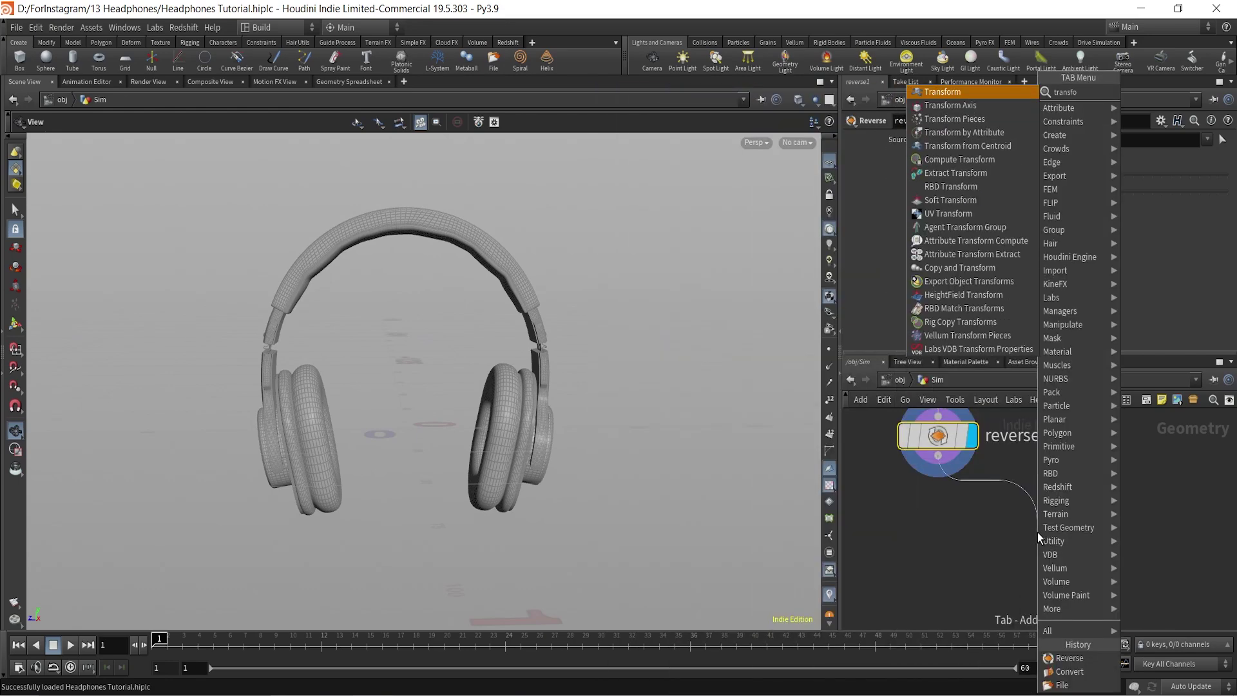
key(Return)
drag(990, 524, 989, 567)
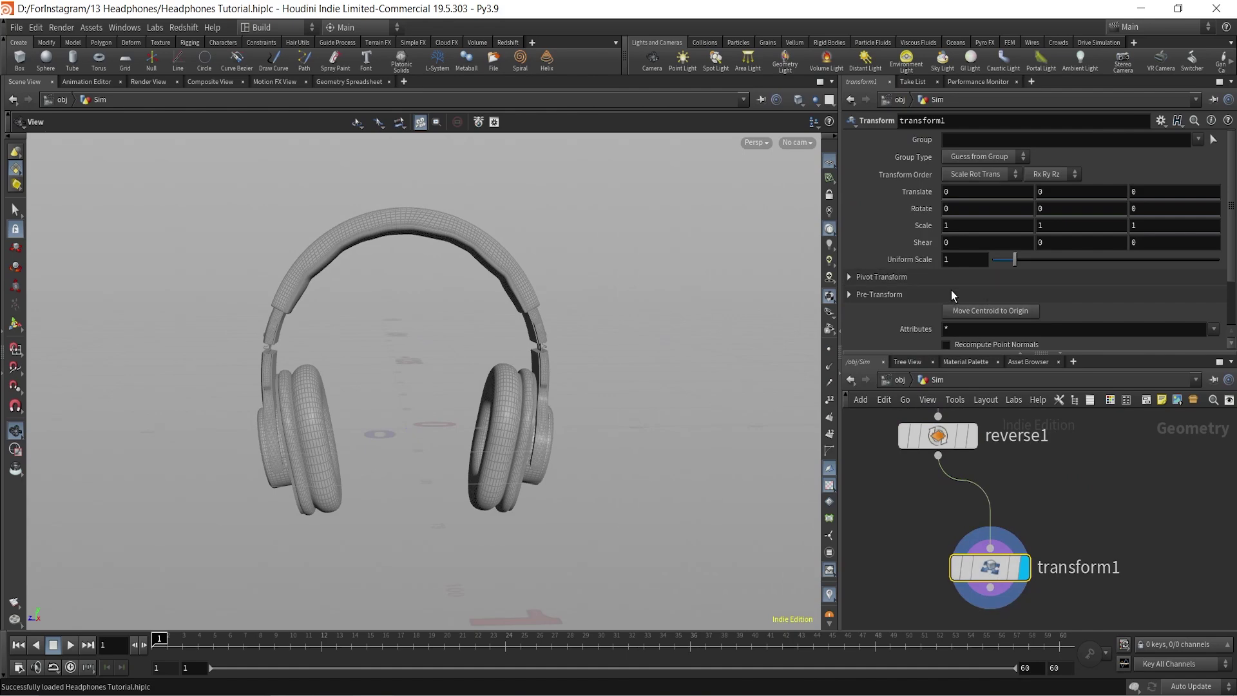
- Set the Transform node's Uniform Scale to 0.05 to shrink the headphones
scroll(561, 470, up, 5)
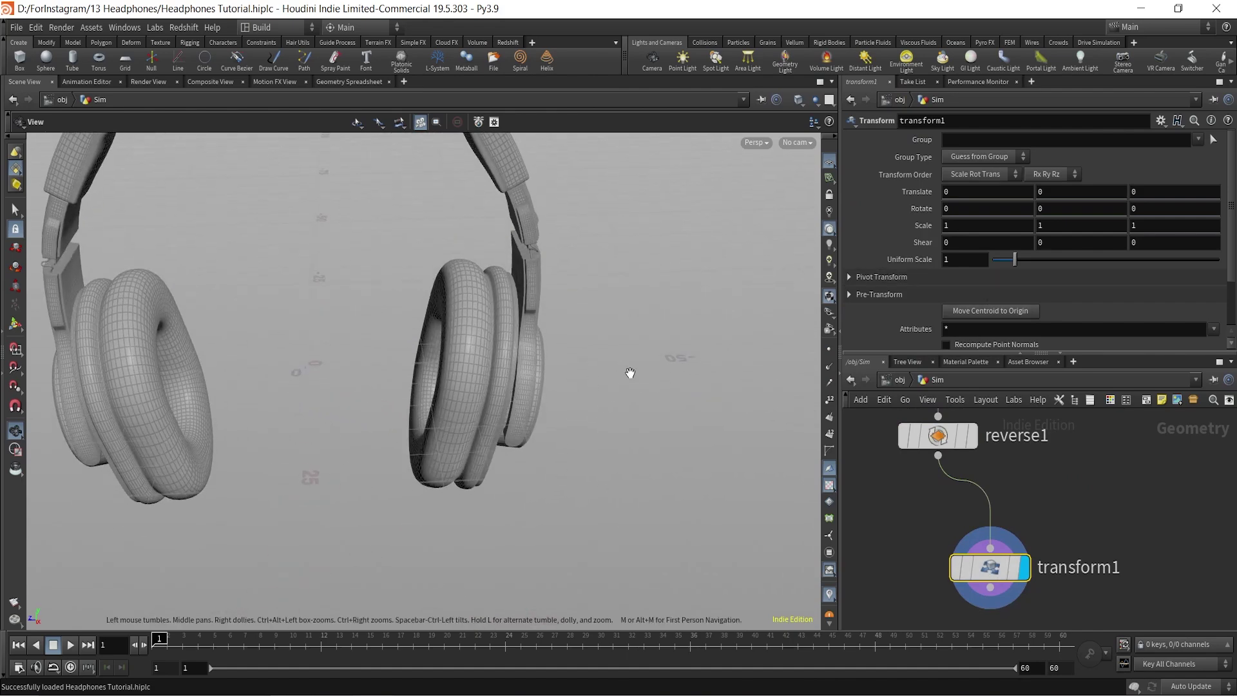
text(0.05)
key(Return)
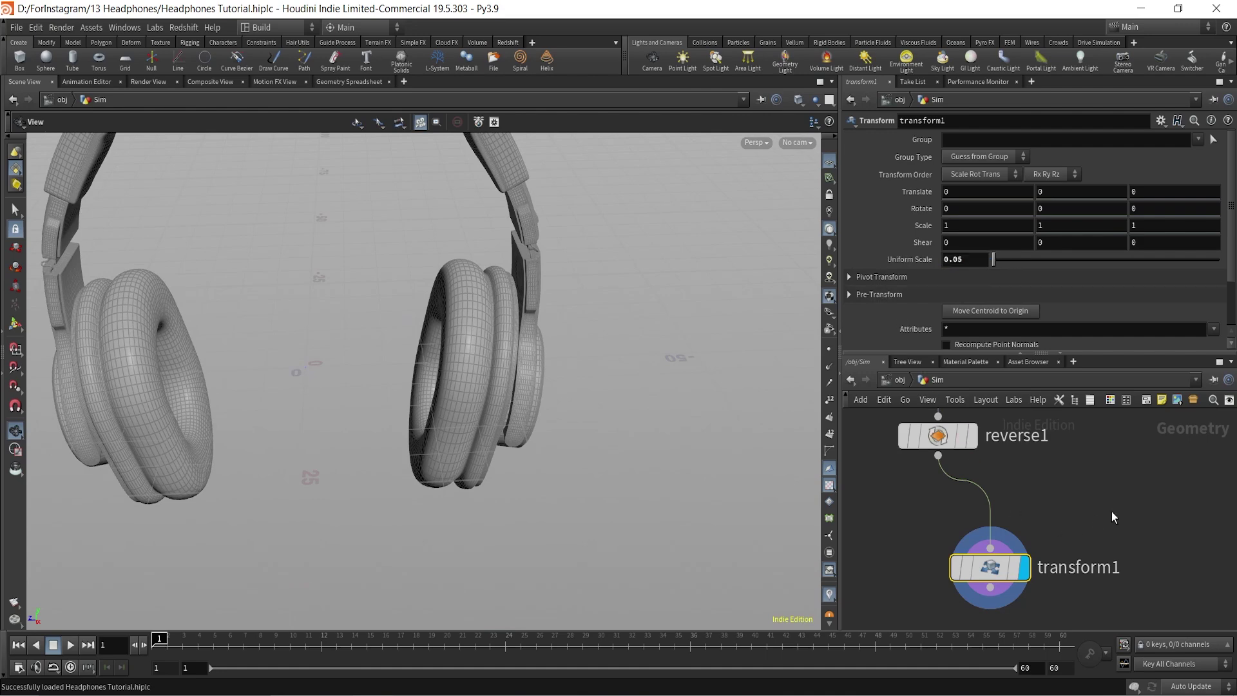
key(g)
drag(518, 358, 575, 363)
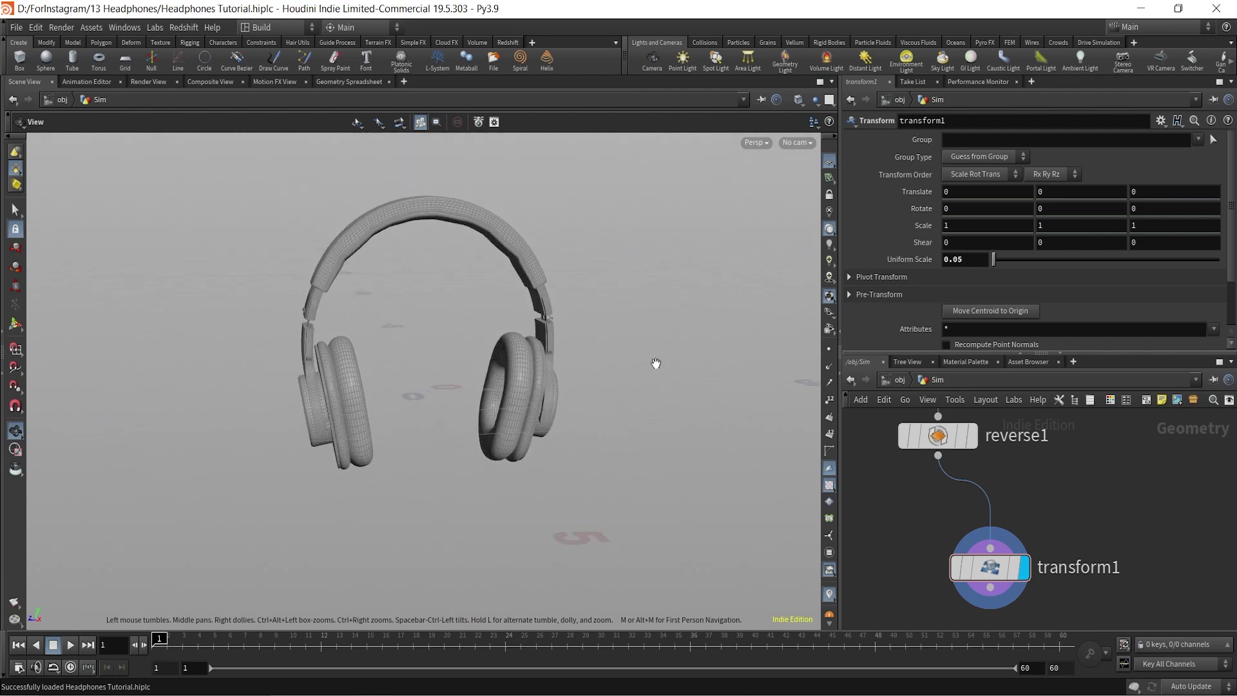
- Add a Peak node after the Transform node, display it and position it with room above
middle_drag(1106, 534, 1146, 438)
drag(1025, 469, 987, 479)
drag(447, 395, 444, 372)
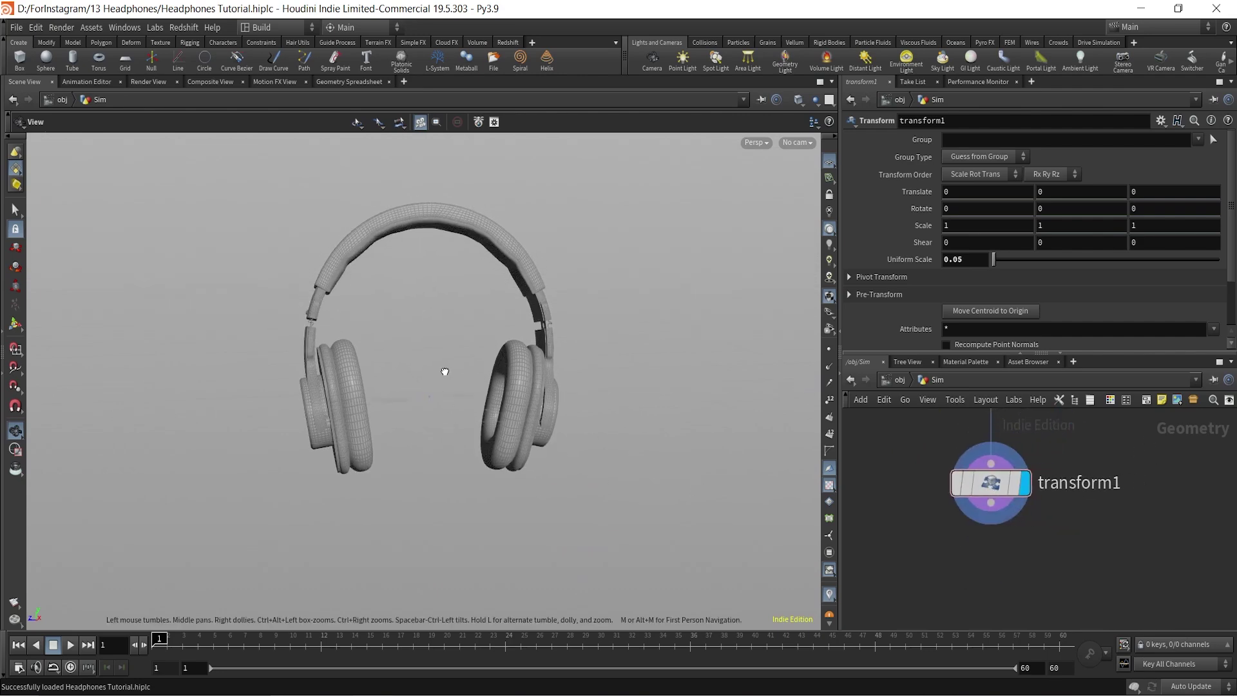
middle_drag(1138, 543, 1158, 514)
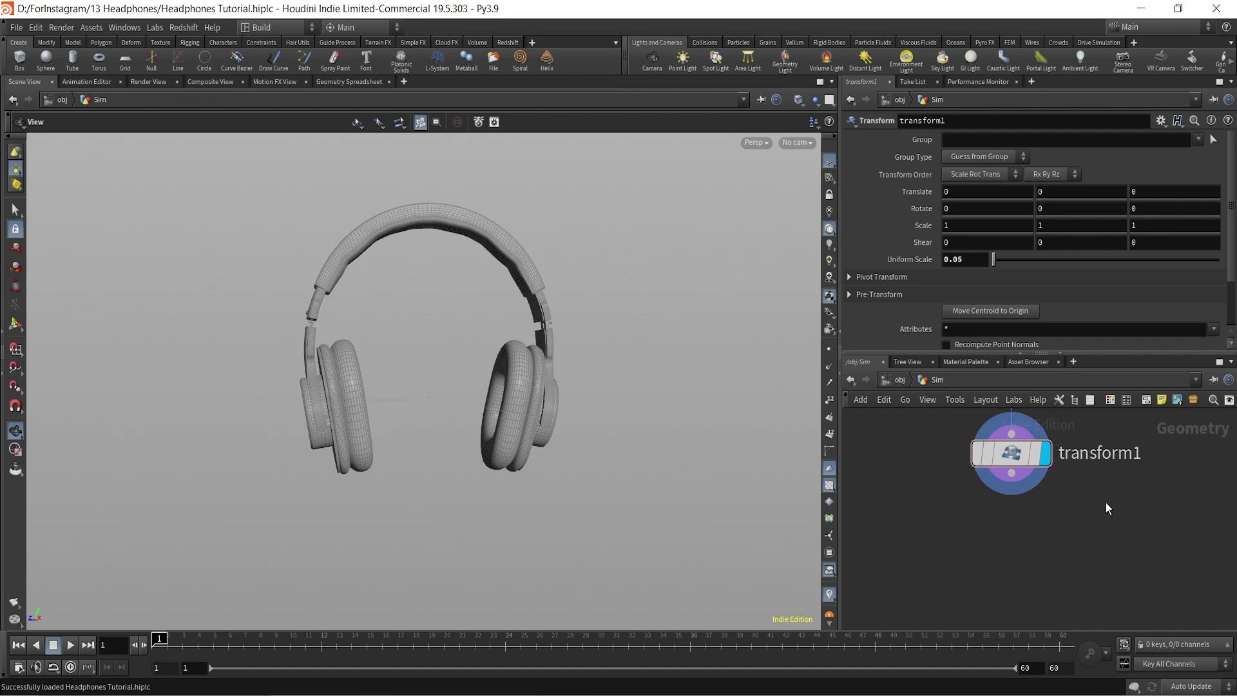
key(Tab)
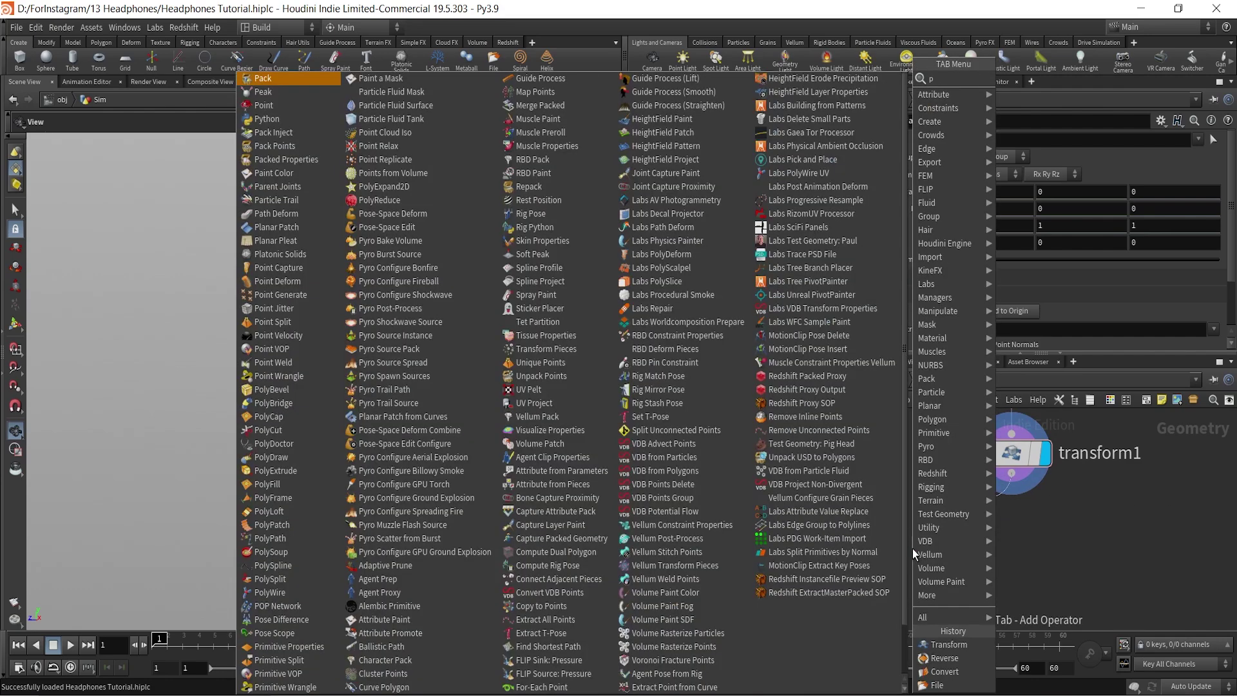
text(pea)
key(Return)
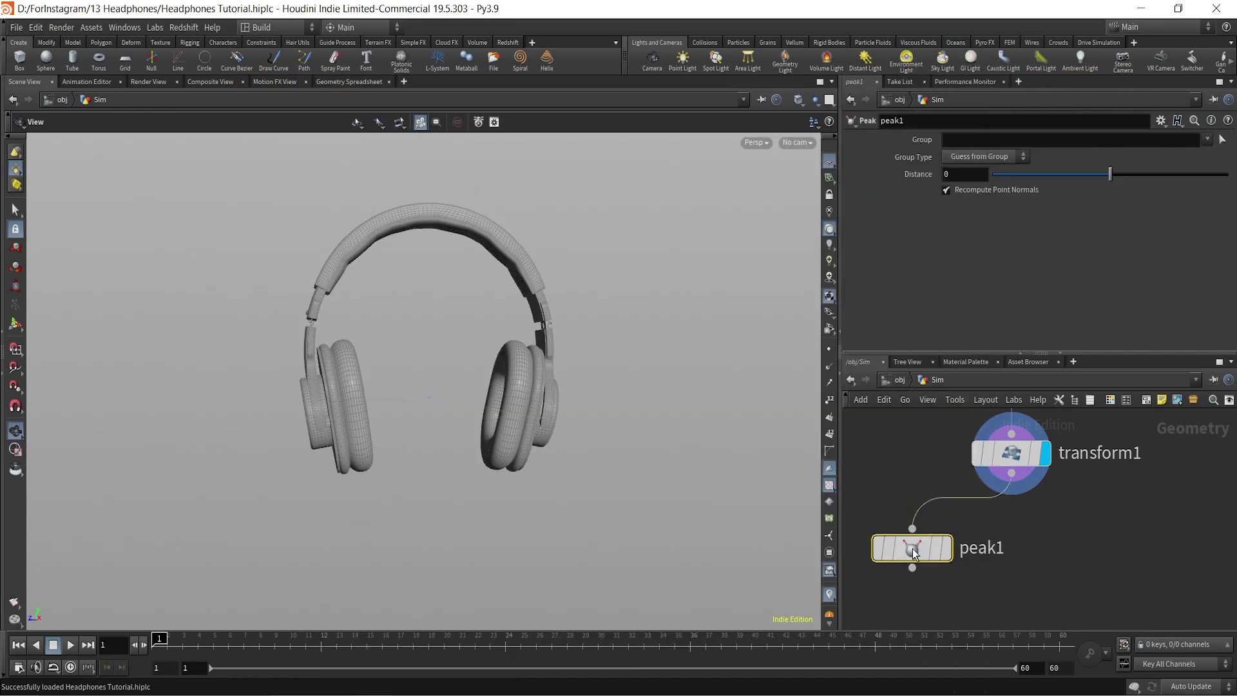
click(912, 548)
middle_drag(1079, 521, 1101, 463)
drag(975, 463, 927, 582)
- Add a Null node beside the Peak node and wire it to the Transform node's output
click(938, 524)
scroll(994, 519, down, 3)
key(Tab)
text(null)
key(Return)
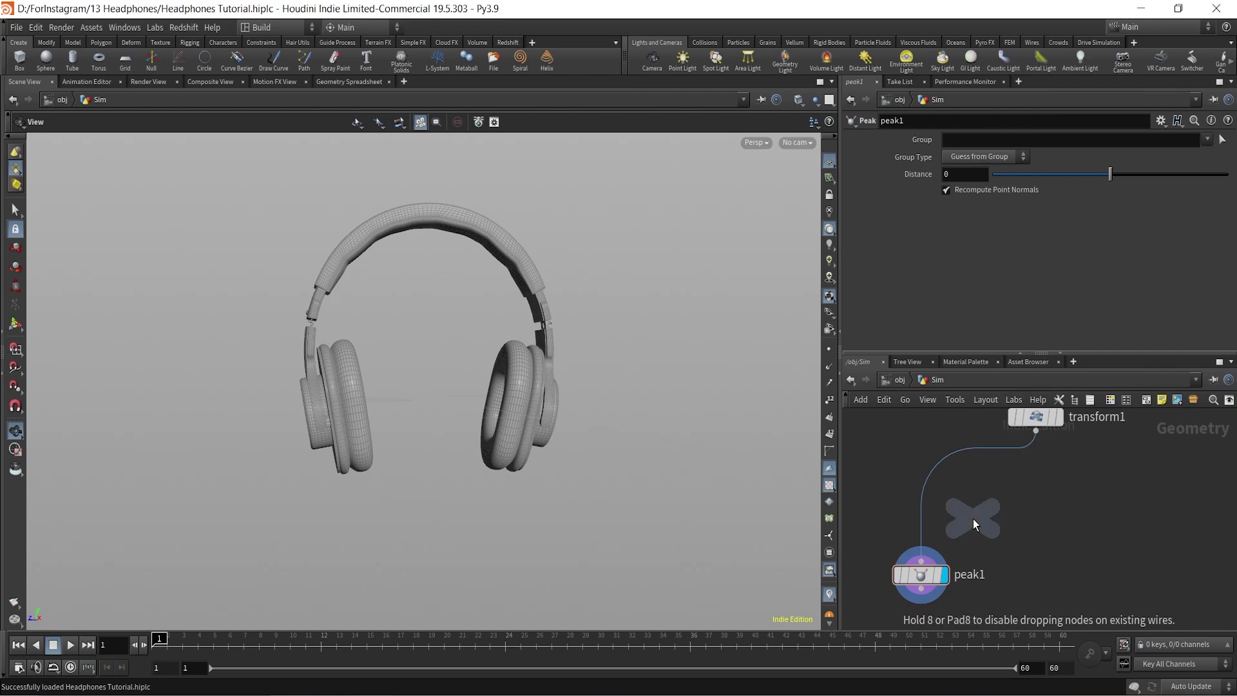
click(1023, 517)
drag(1021, 501, 1036, 431)
- Rename the Null node GEO_In and rewire the Peak node's input to its output
double_click(1055, 518)
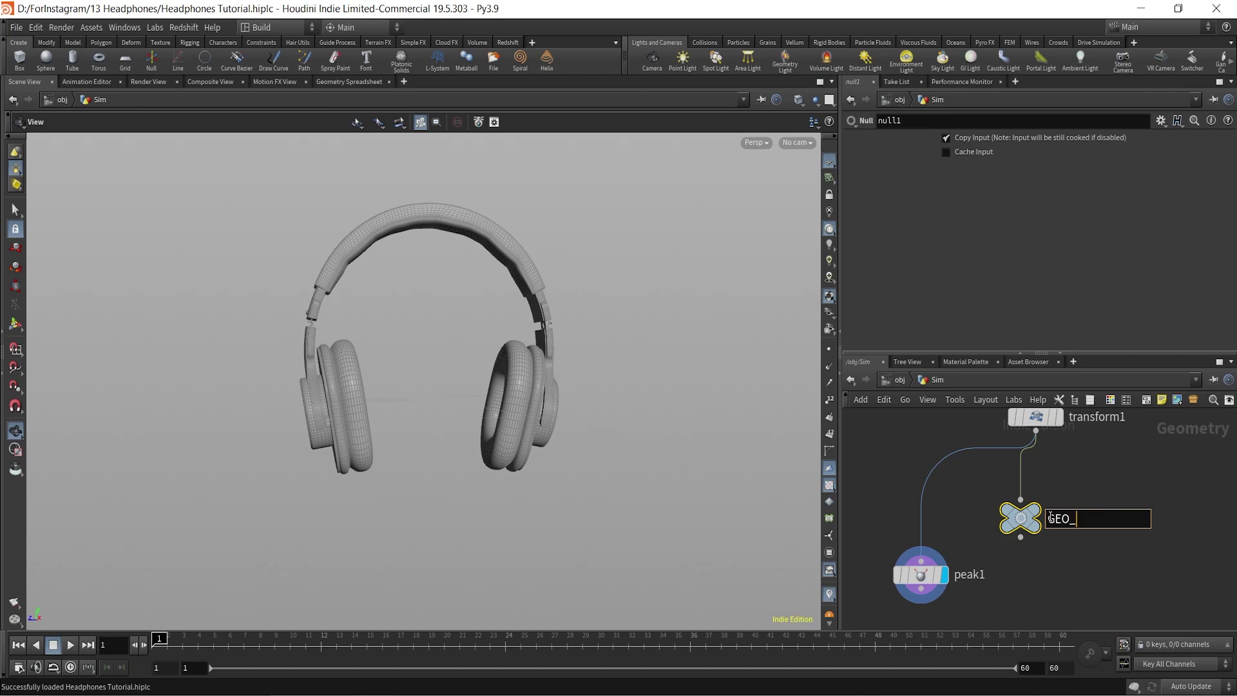
click(957, 501)
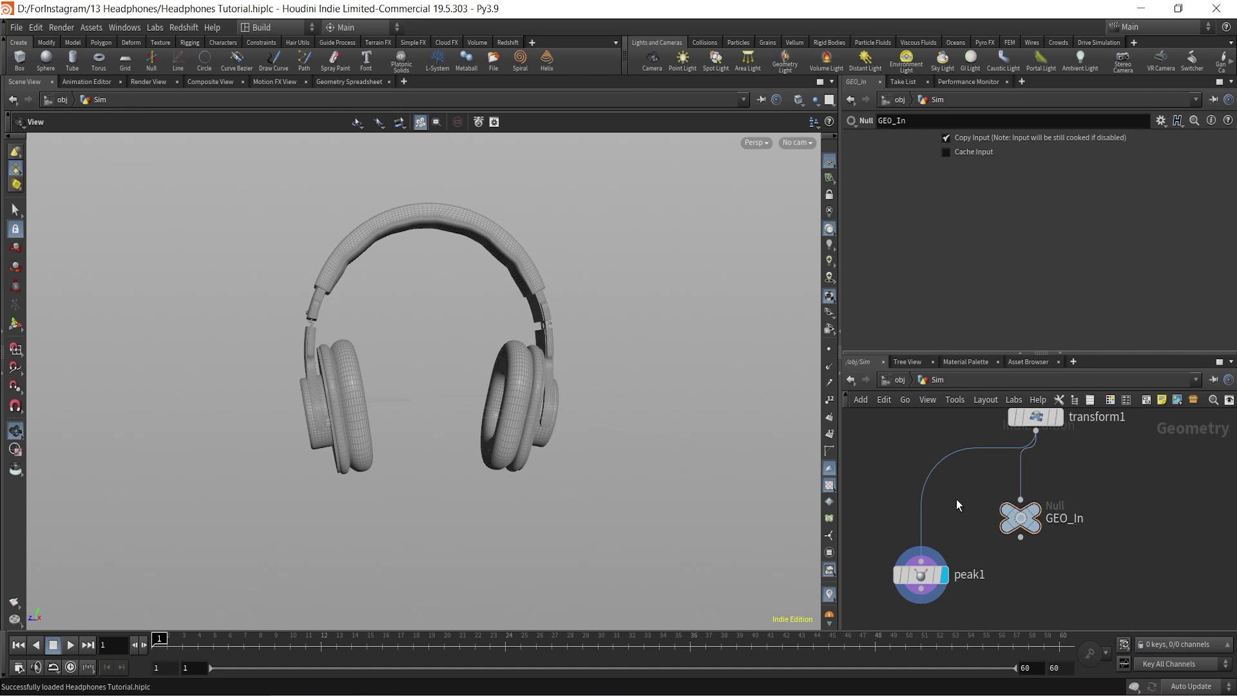
drag(928, 491, 1020, 537)
- Reposition the Peak node below GEO_In and set its Distance to 0.0035
middle_drag(998, 574, 1049, 466)
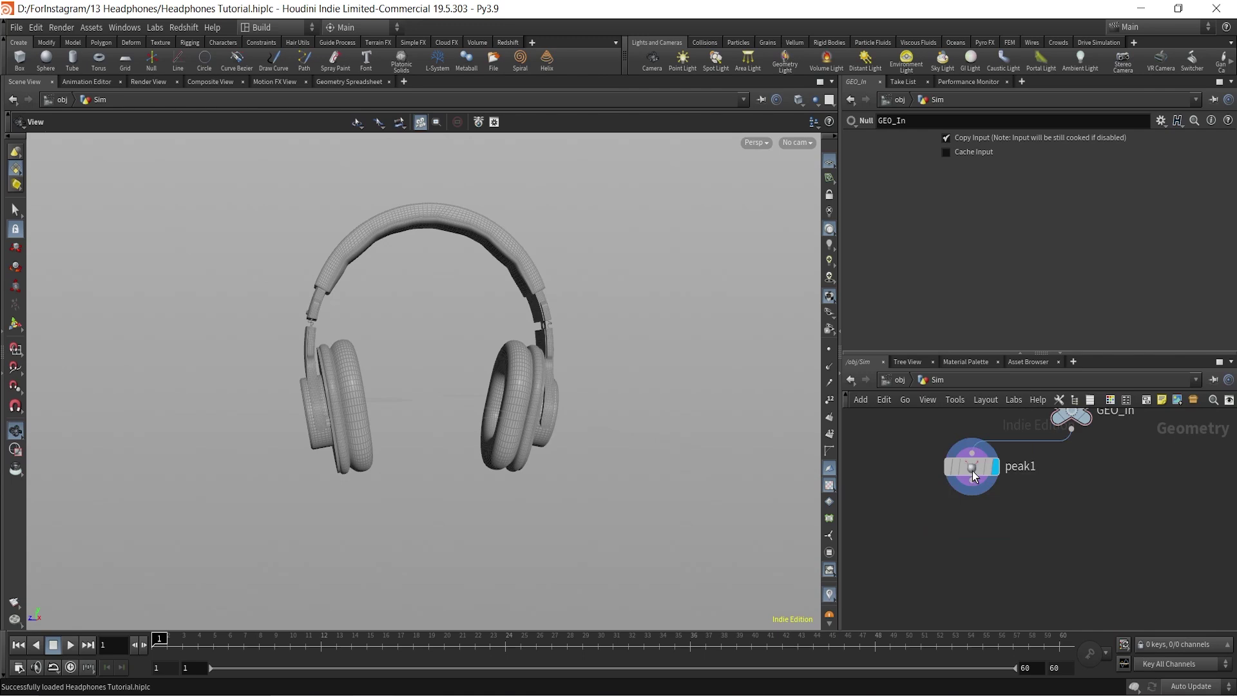
drag(973, 471, 949, 520)
click(948, 516)
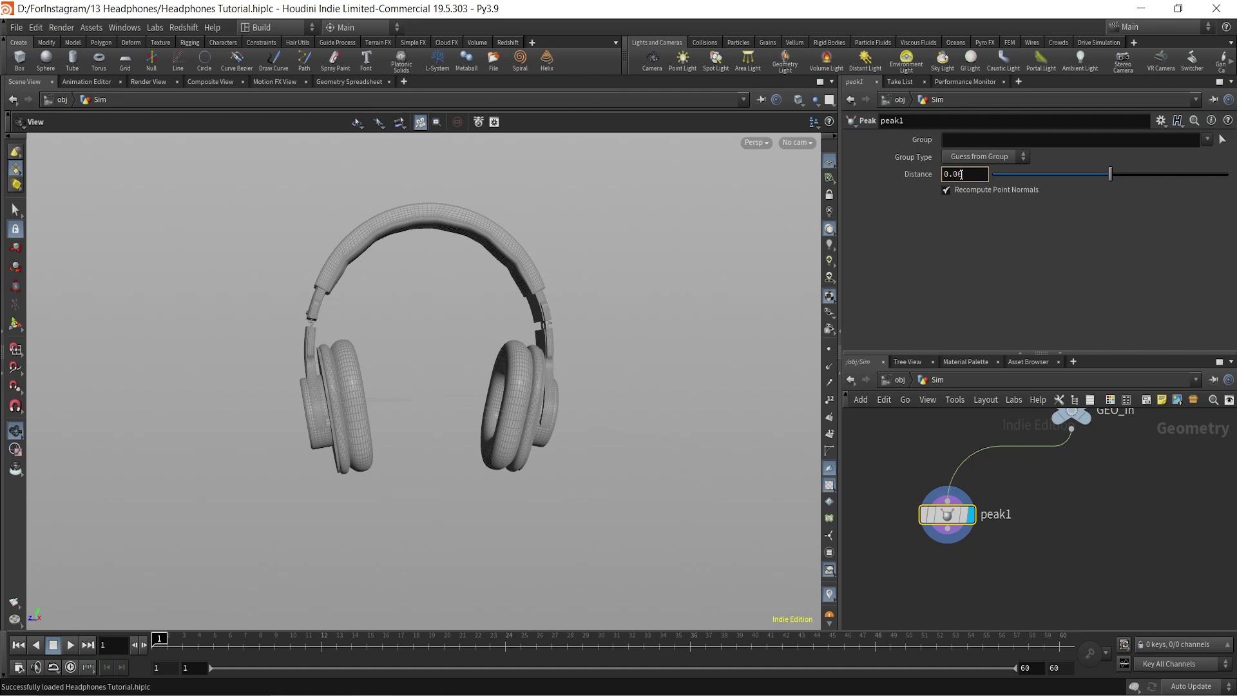
click(1107, 517)
- Compare the original GEO_In geometry with the Peak result as a template overlay around the headband joint, and return the display to the Peak node
right_drag(514, 315, 877, 73)
middle_drag(643, 336, 548, 383)
scroll(548, 383, up, 6)
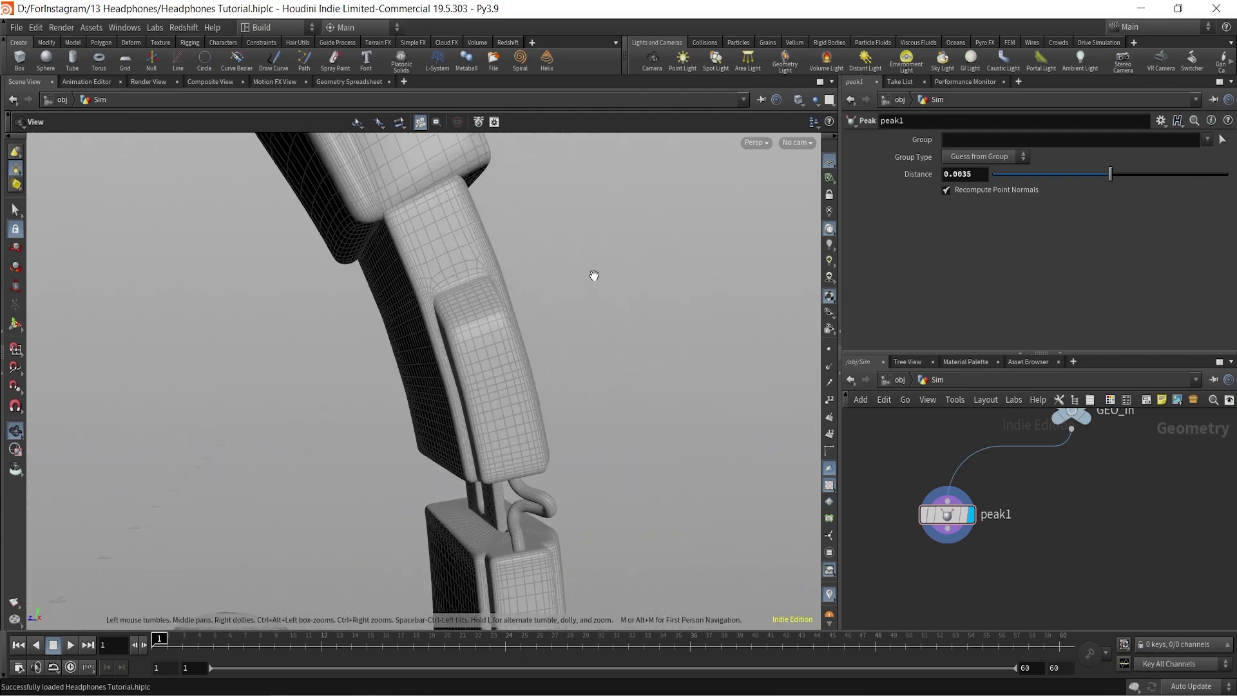
drag(397, 377, 515, 376)
middle_drag(1081, 489, 1081, 532)
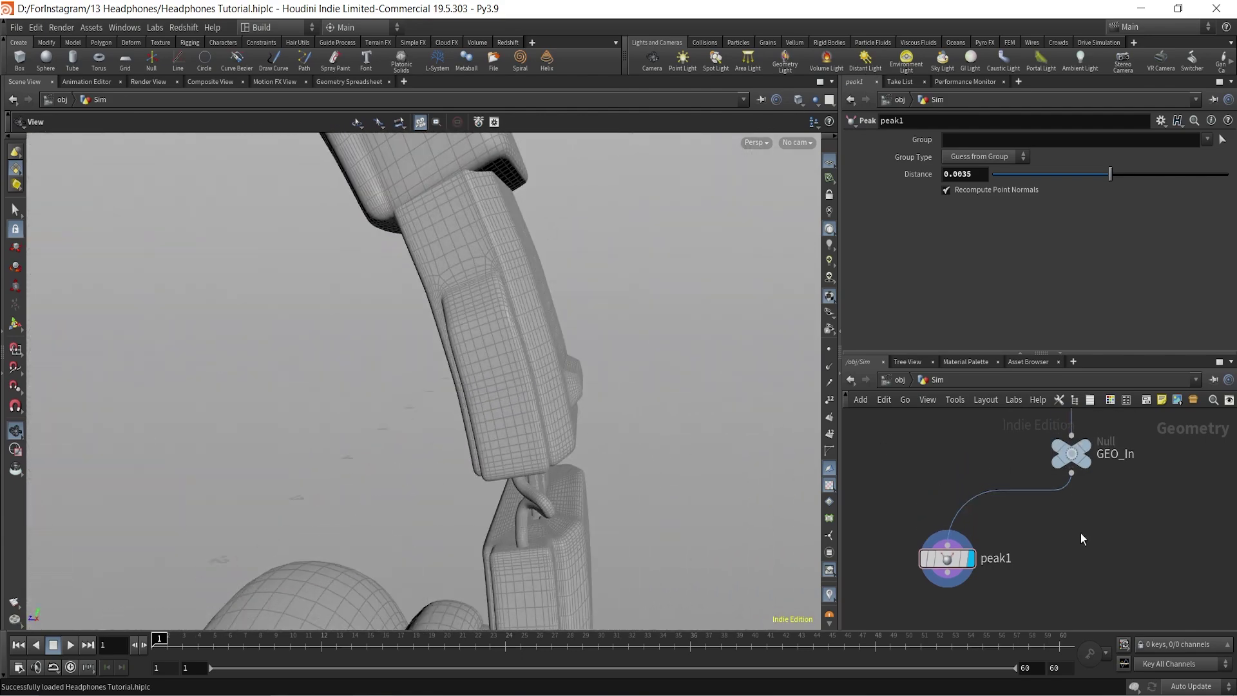
click(1086, 445)
click(967, 558)
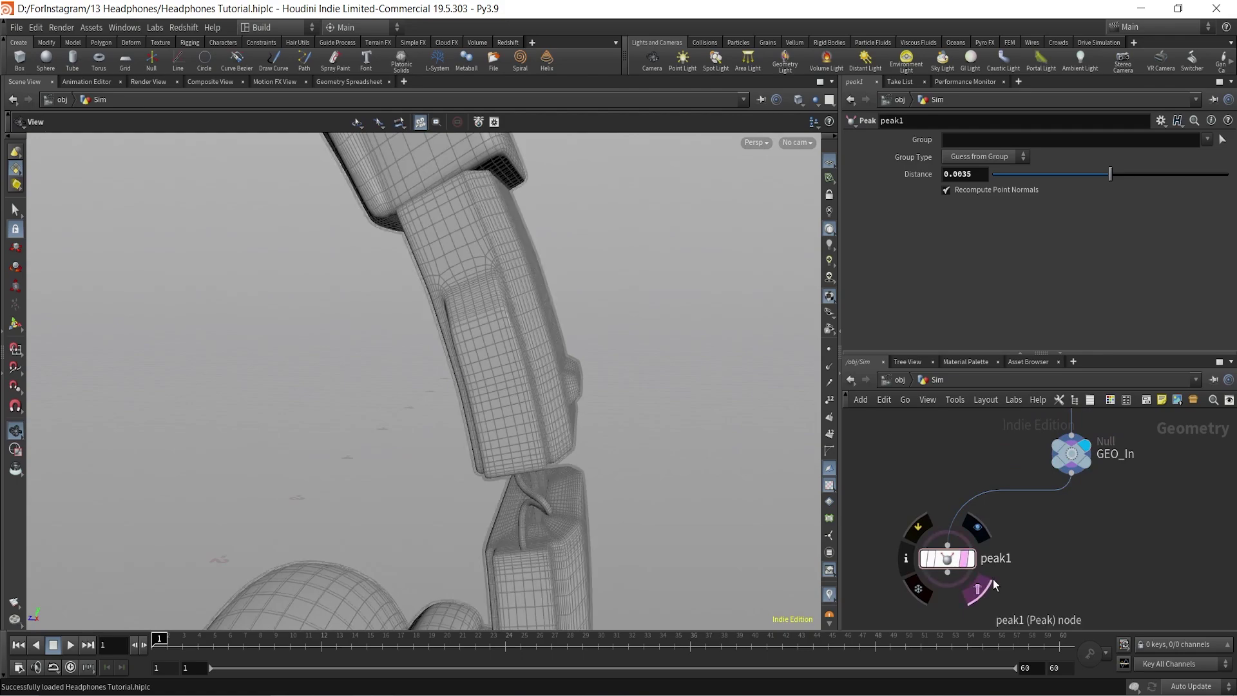
scroll(434, 229, up, 3)
scroll(433, 228, up, 5)
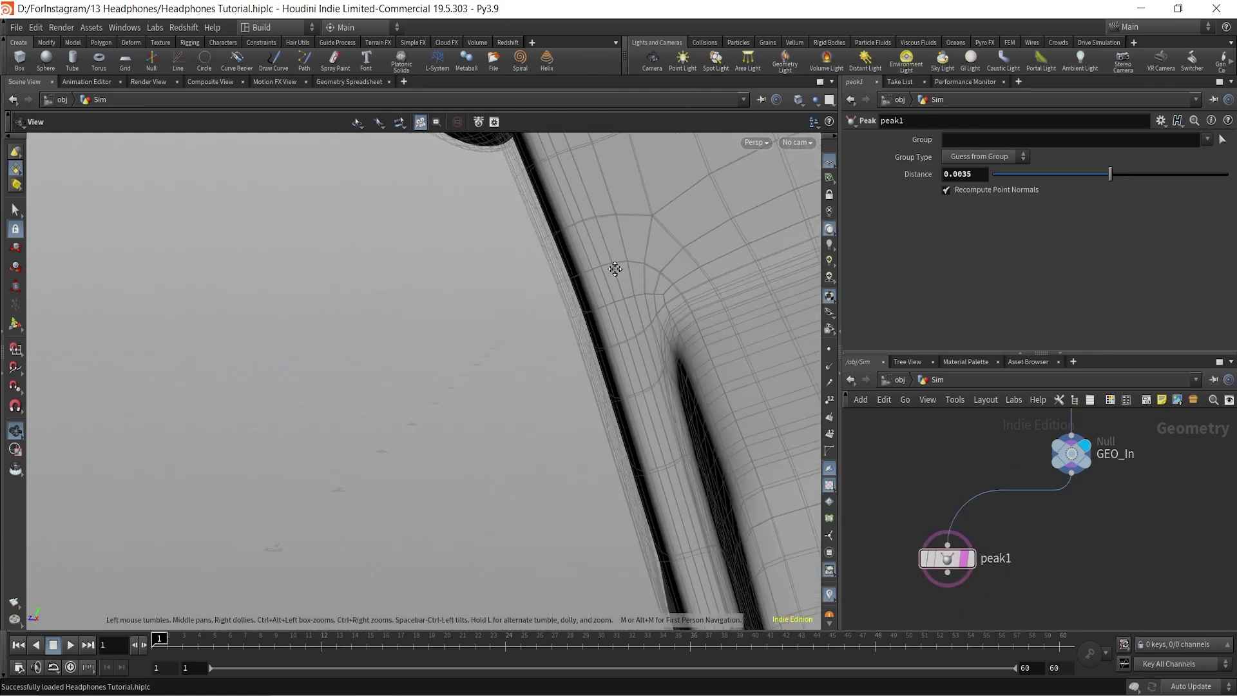
drag(540, 337, 361, 363)
right_drag(360, 363, 250, 461)
middle_drag(320, 346, 475, 331)
right_drag(474, 331, 342, 419)
middle_drag(484, 352, 464, 386)
drag(464, 385, 486, 395)
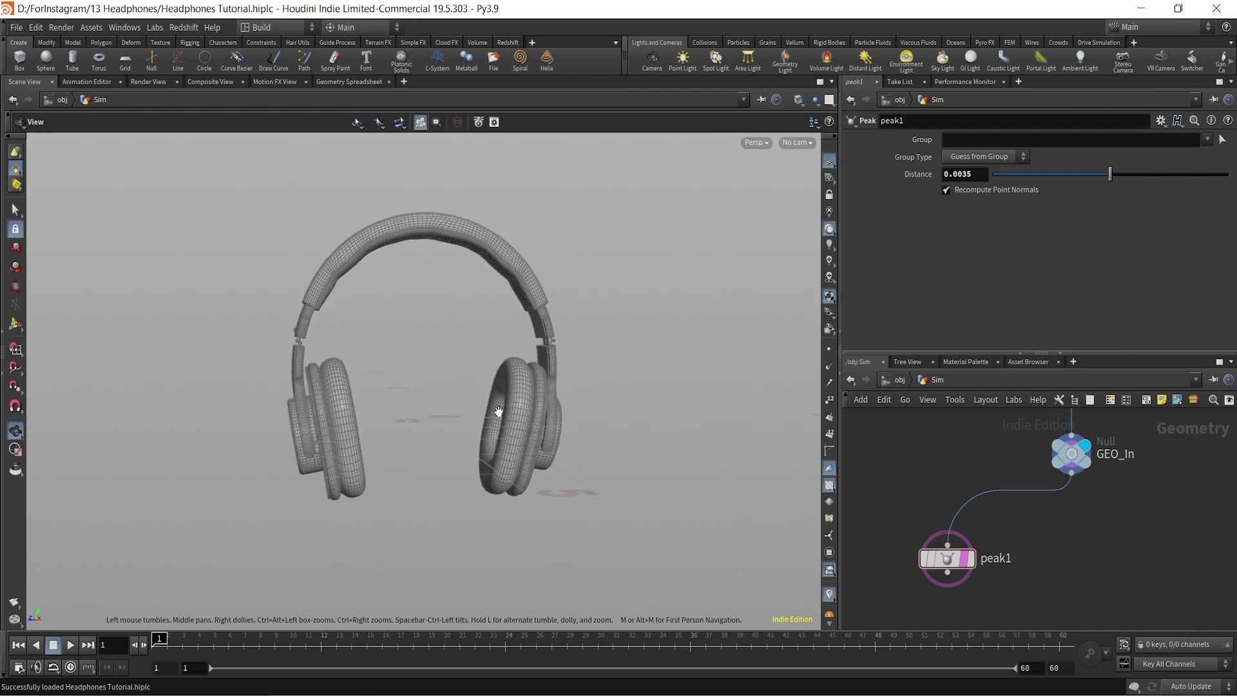
click(960, 560)
- Add a Remesh node to the Peak node's output and display it
middle_drag(1113, 555, 1103, 485)
drag(939, 509, 970, 551)
text(remesh)
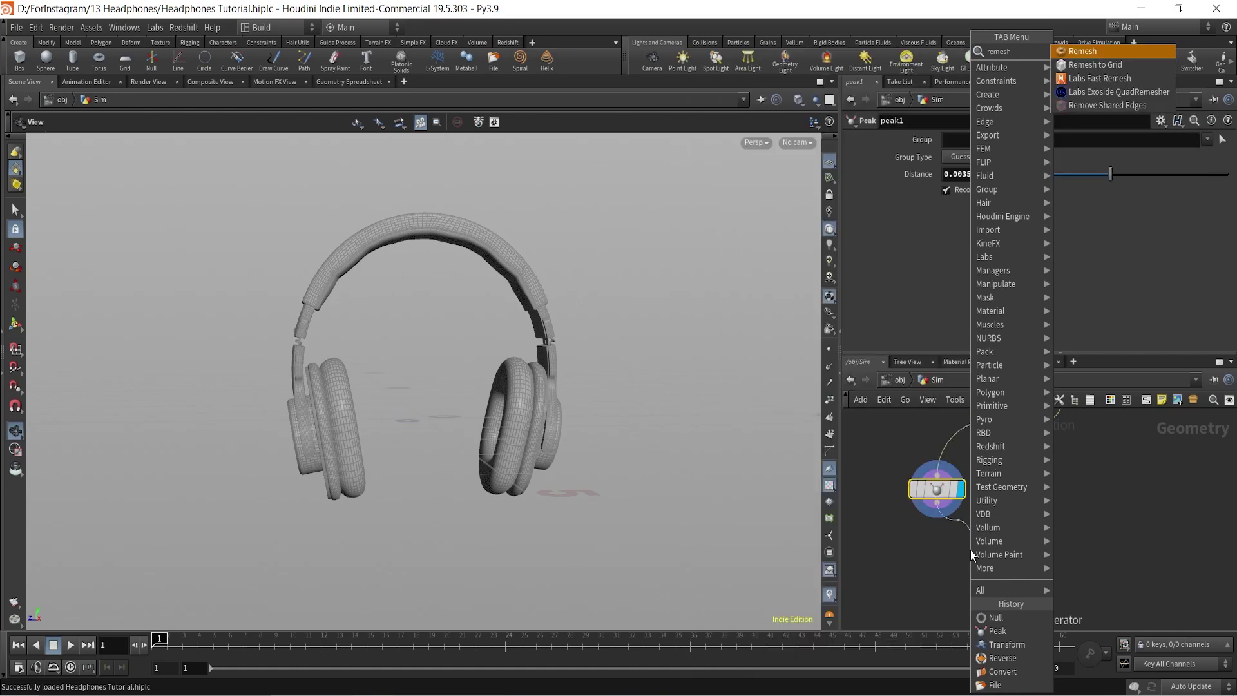
key(Return)
mouse_move(974, 585)
key(r)
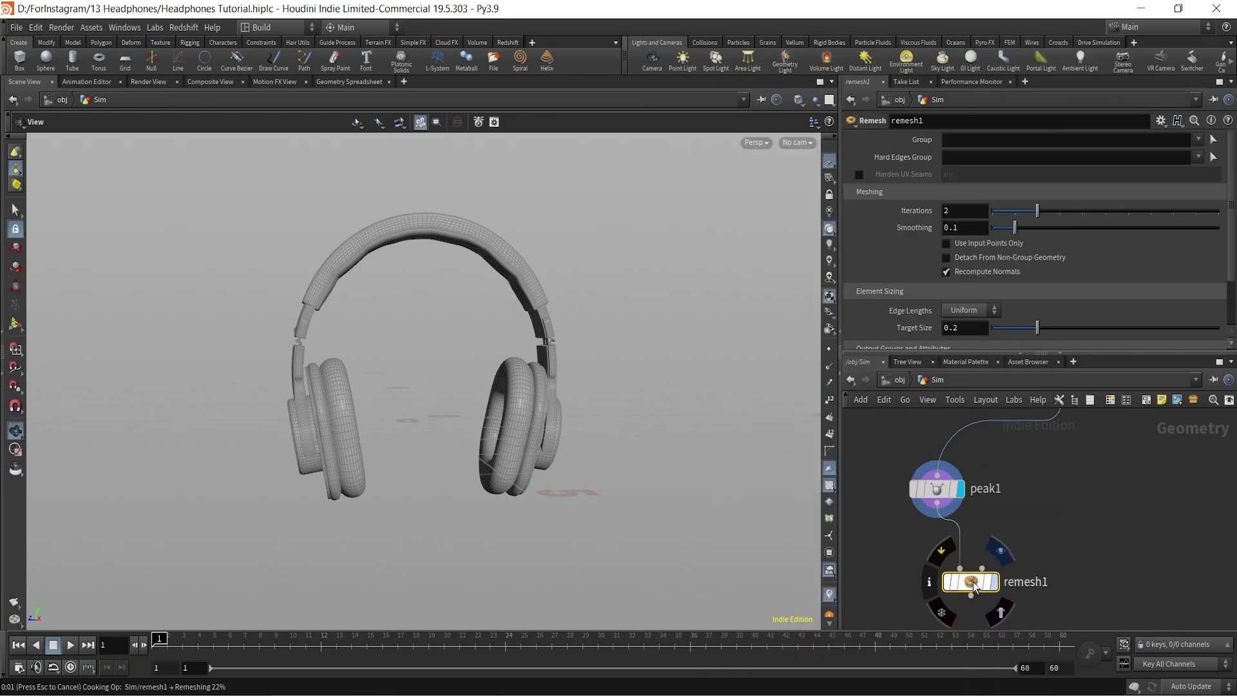
- Compare the Remesh result with the Peak geometry on the ear cup and set the Remesh Target Size to 0.02
right_drag(567, 451, 766, 232)
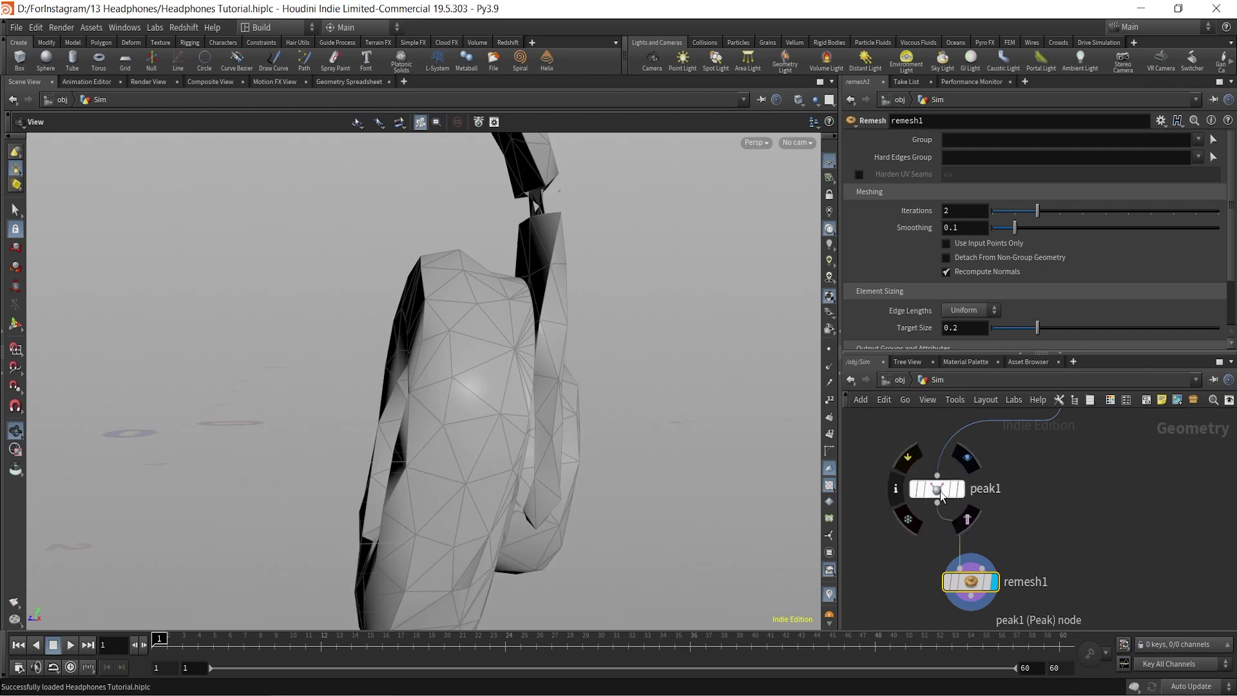
click(960, 489)
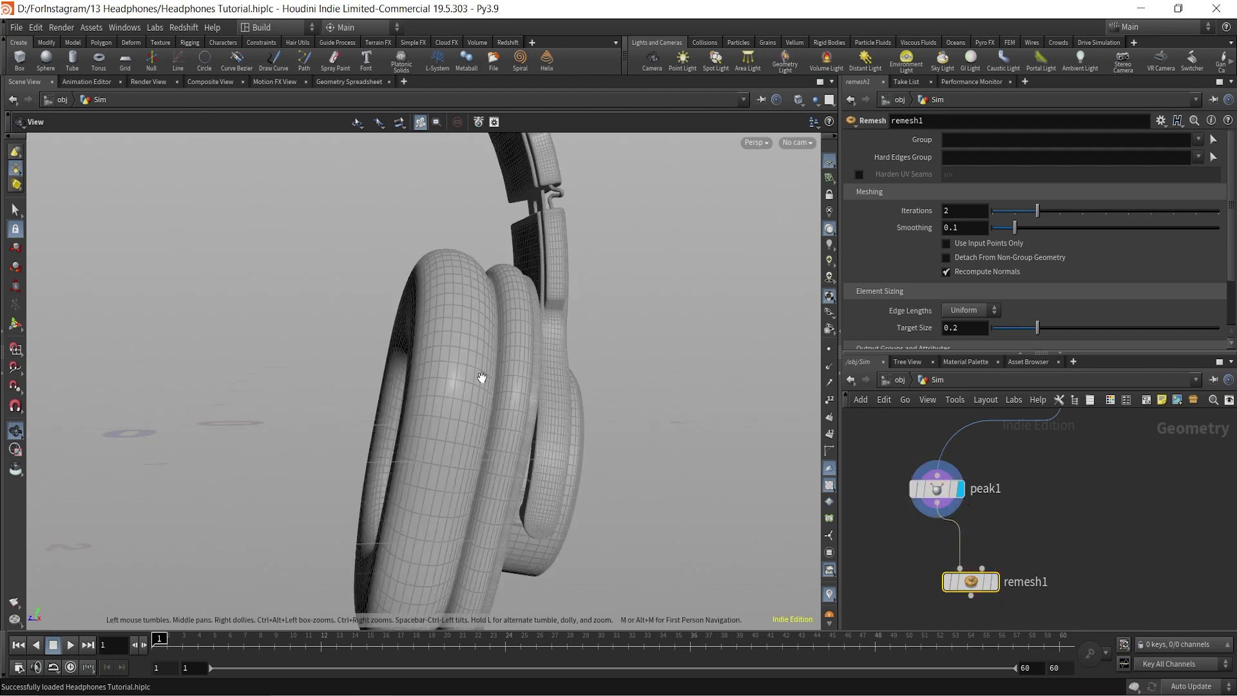
click(993, 583)
click(972, 329)
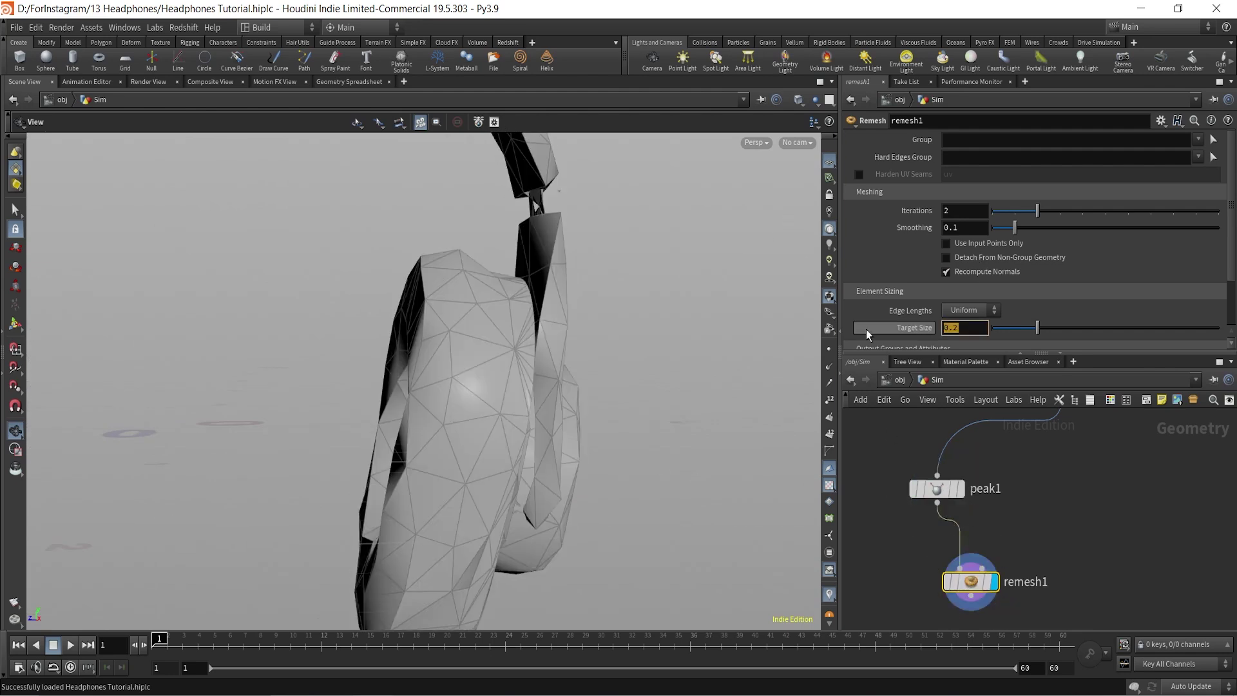
text(0.02)
key(Return)
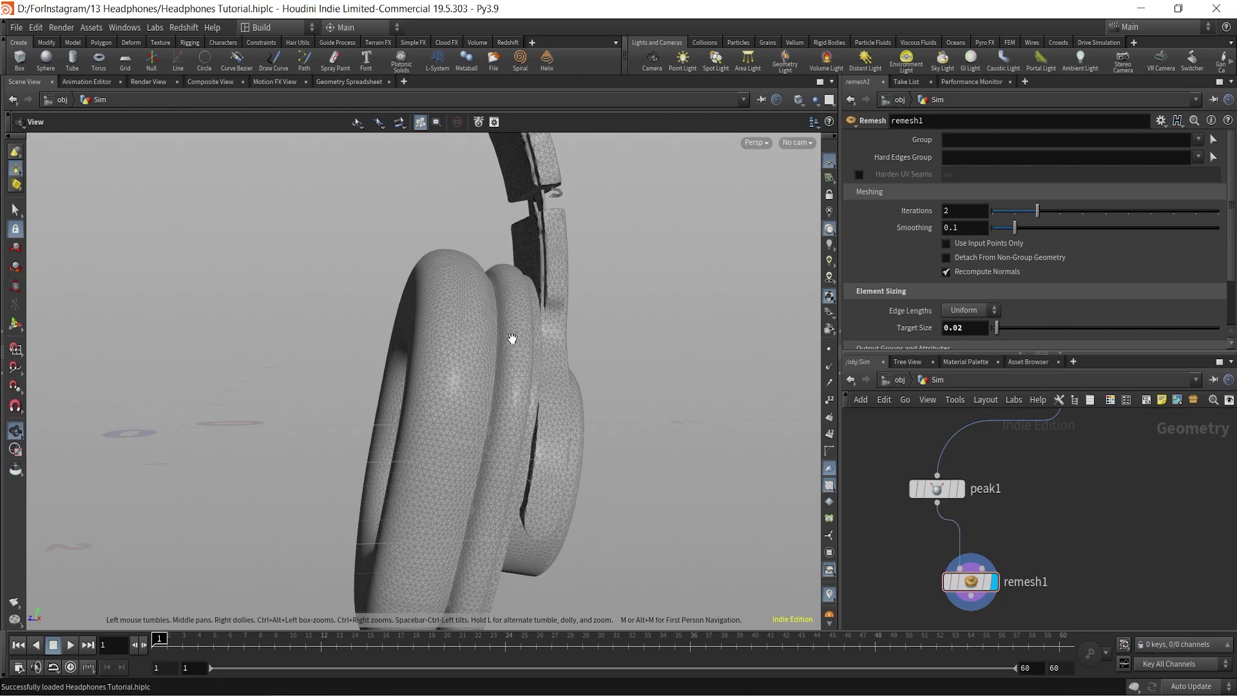
- Examine the refined mesh around the ear cup and check the Remesh node's geometry information
right_drag(505, 351, 475, 334)
middle_drag(475, 334, 550, 408)
right_drag(549, 408, 740, 287)
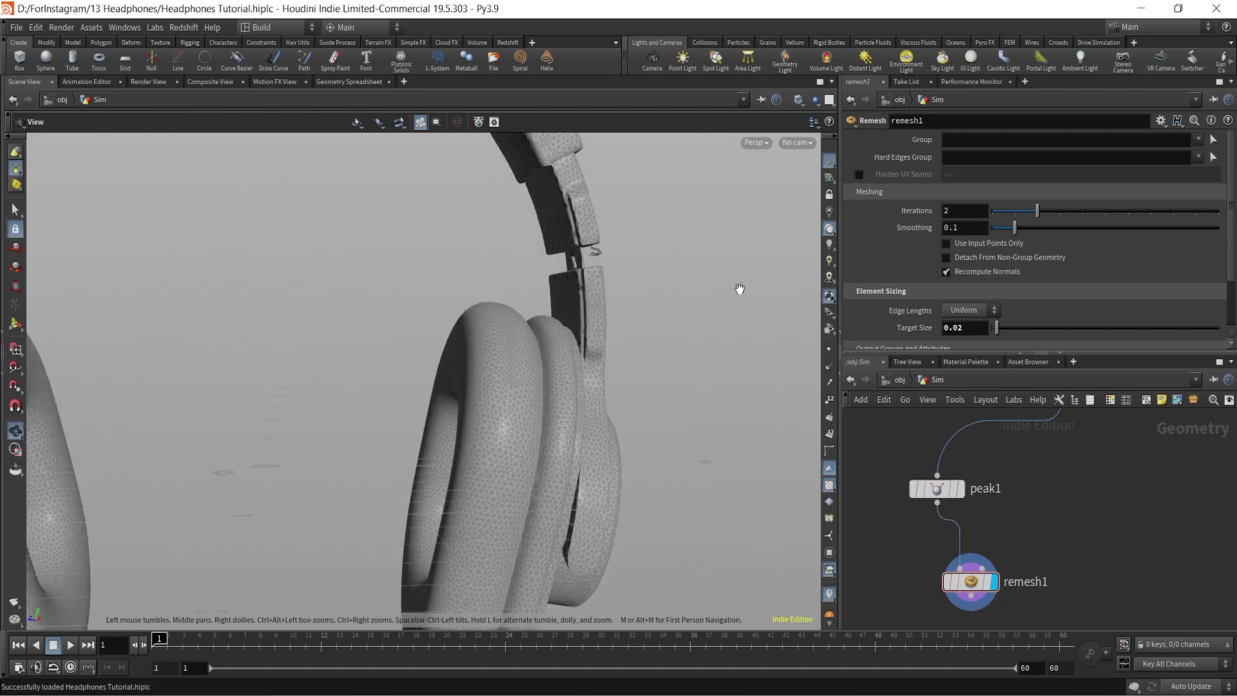
middle_drag(741, 288, 645, 327)
click(935, 588)
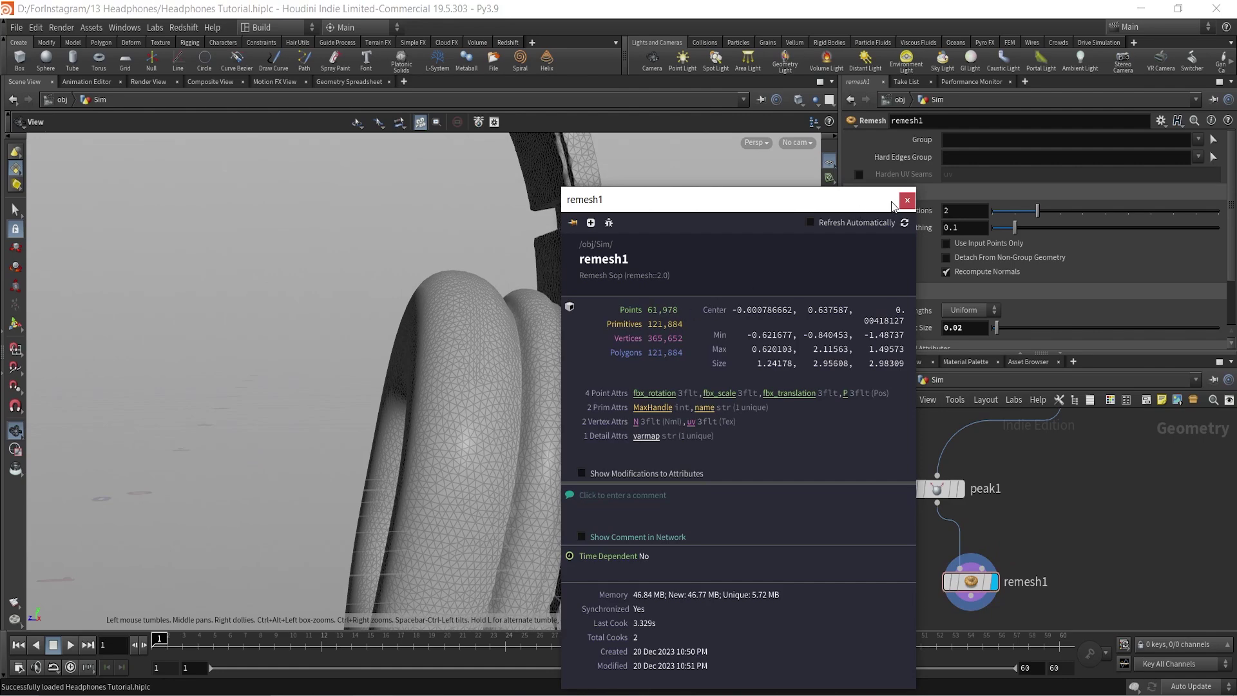
click(907, 200)
- Set the viewport background's color scheme to Dark in the display options
key(d)
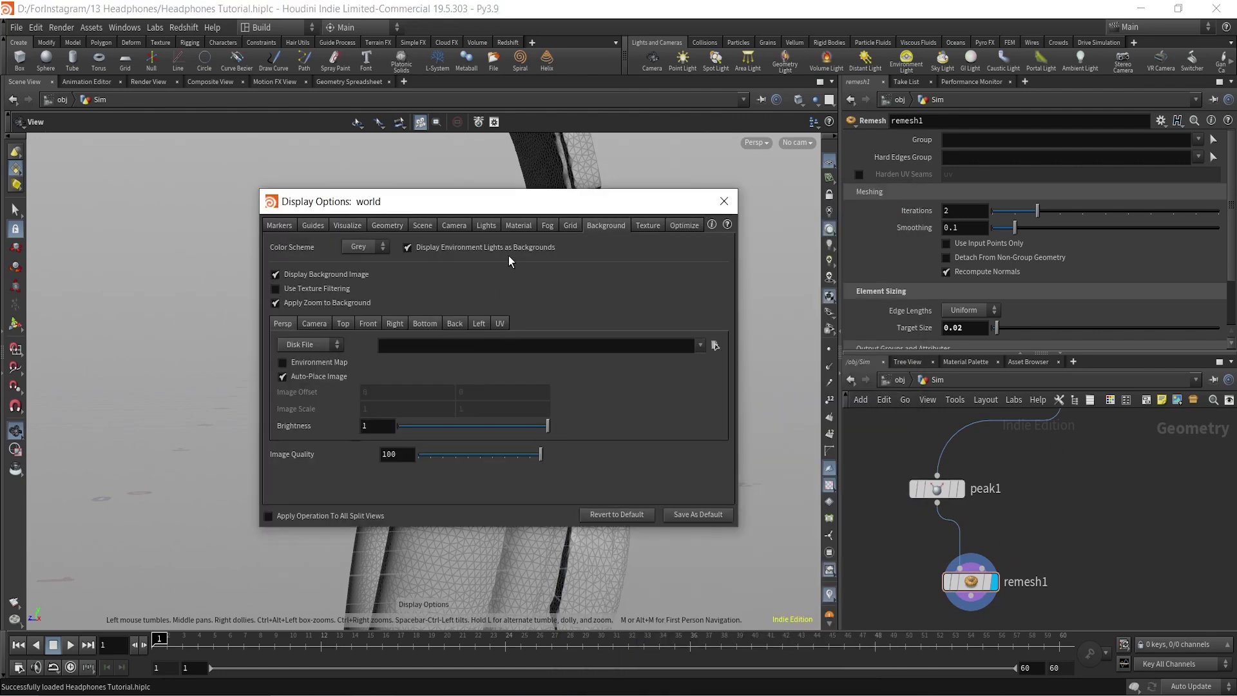
click(370, 250)
click(362, 273)
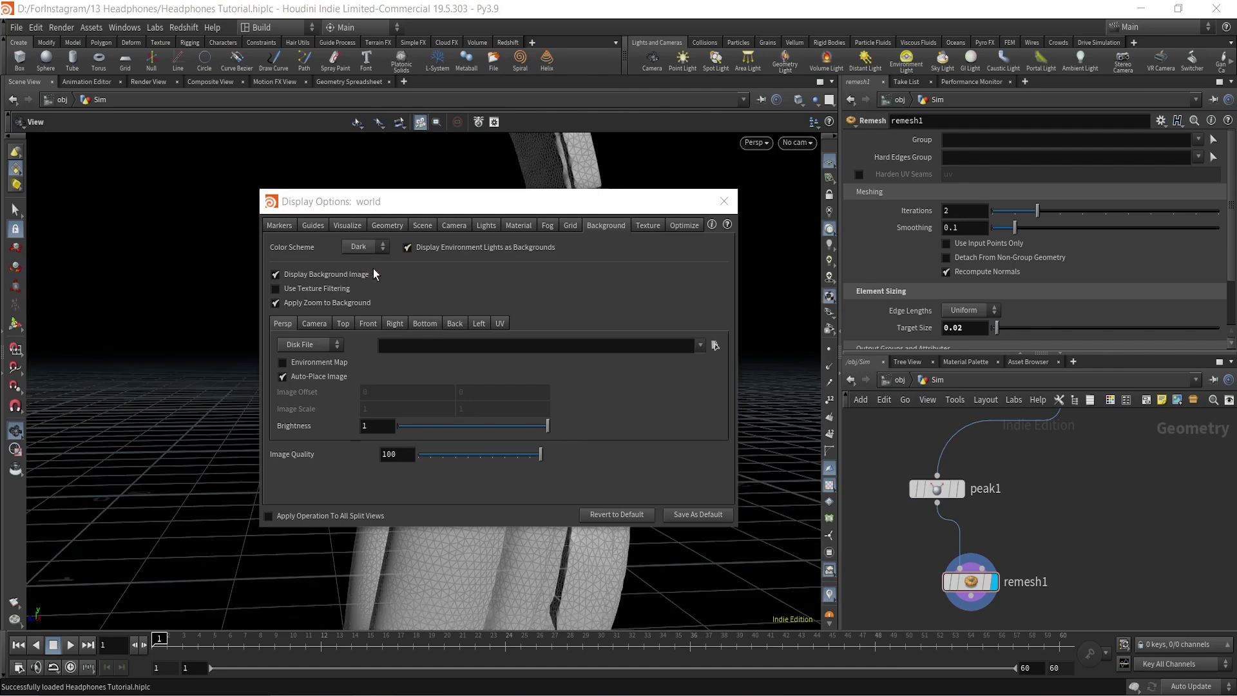
click(725, 201)
- Hide the viewport's reference grid and frame the whole headphones
drag(492, 347, 508, 410)
scroll(400, 464, down, 3)
click(834, 164)
right_drag(570, 410, 486, 418)
drag(486, 419, 532, 373)
- Add an Edge Fracture node to the Remesh node's output, display it and position it below
middle_drag(1108, 574, 1066, 485)
drag(926, 468, 911, 589)
text(edgefra)
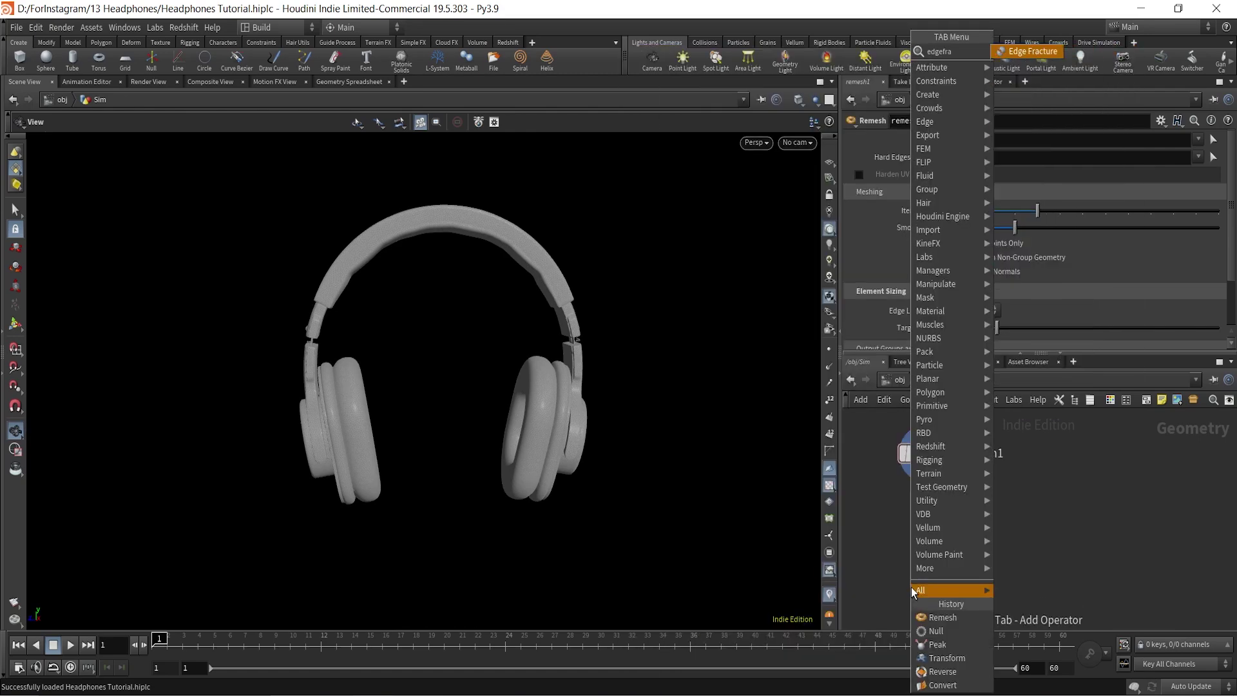
key(Return)
middle_drag(911, 586, 976, 452)
drag(976, 452, 983, 522)
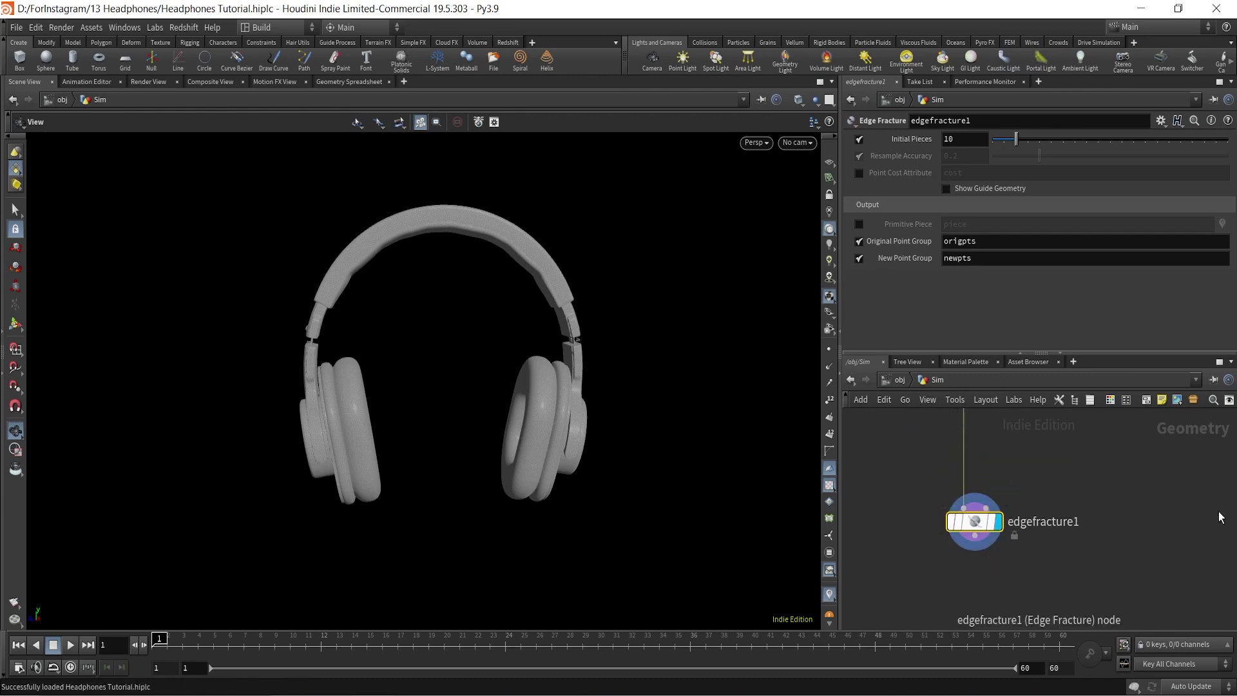
- Set the Edge Fracture's Initial Pieces to 100, enable its Primitive Piece attribute and visualize the piece attribute in the viewport
scroll(644, 322, up, 5)
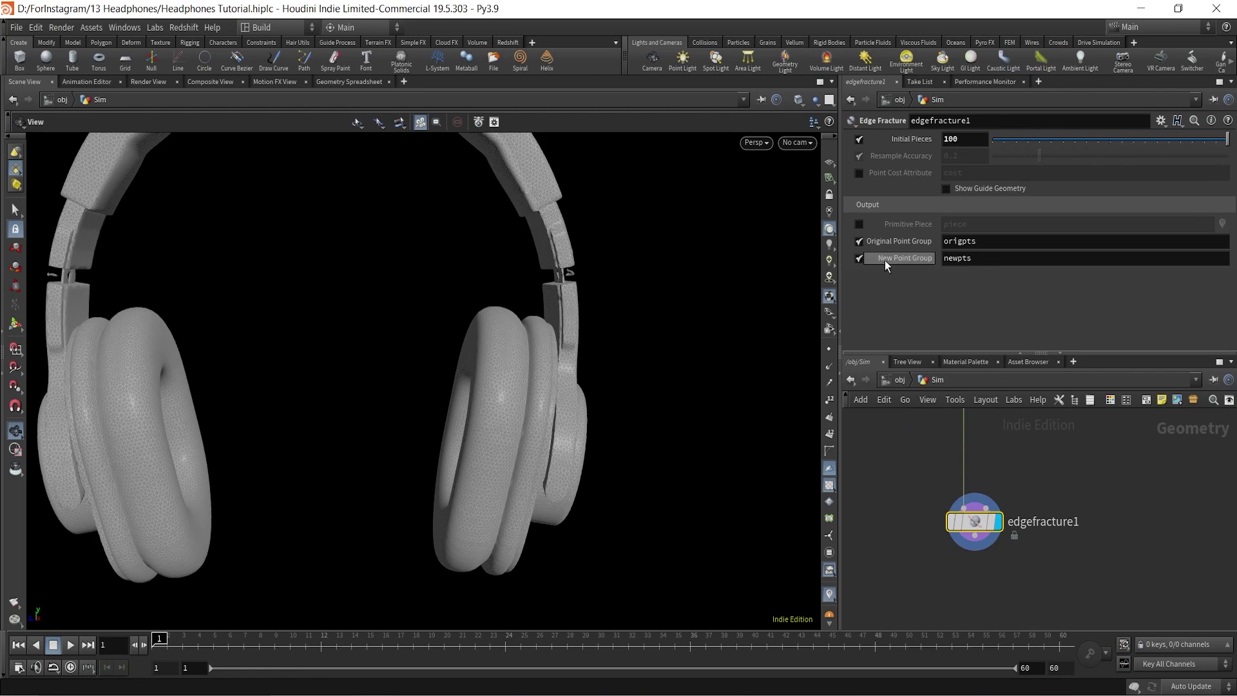
click(858, 224)
click(1221, 224)
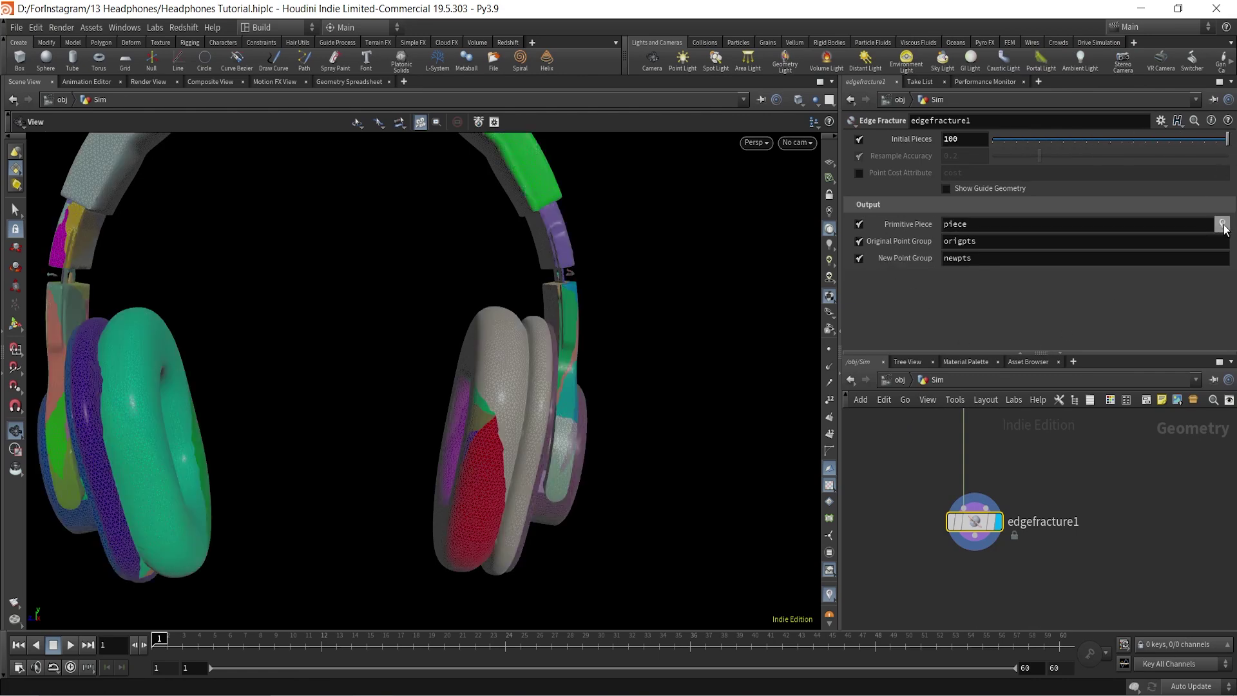
right_drag(526, 360, 458, 458)
drag(348, 406, 473, 419)
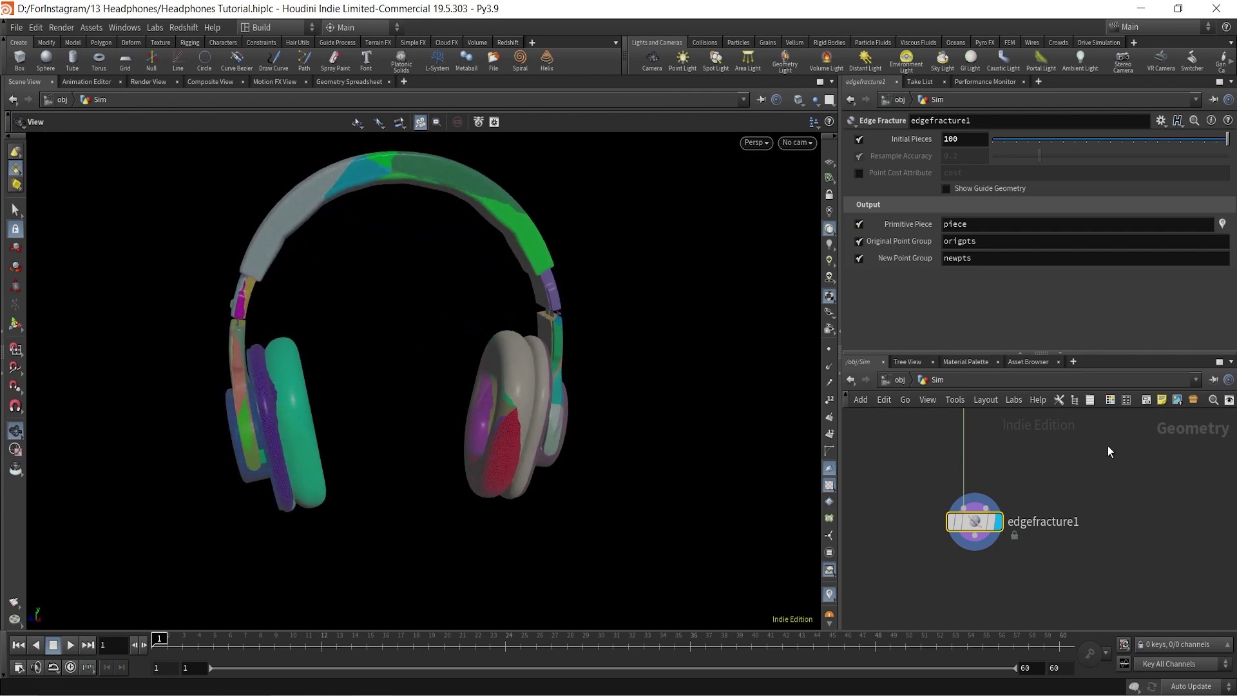
- Add an Exploded View node to the Edge Fracture node's output, display it and position it below
scroll(1104, 480, down, 6)
scroll(1023, 496, up, 3)
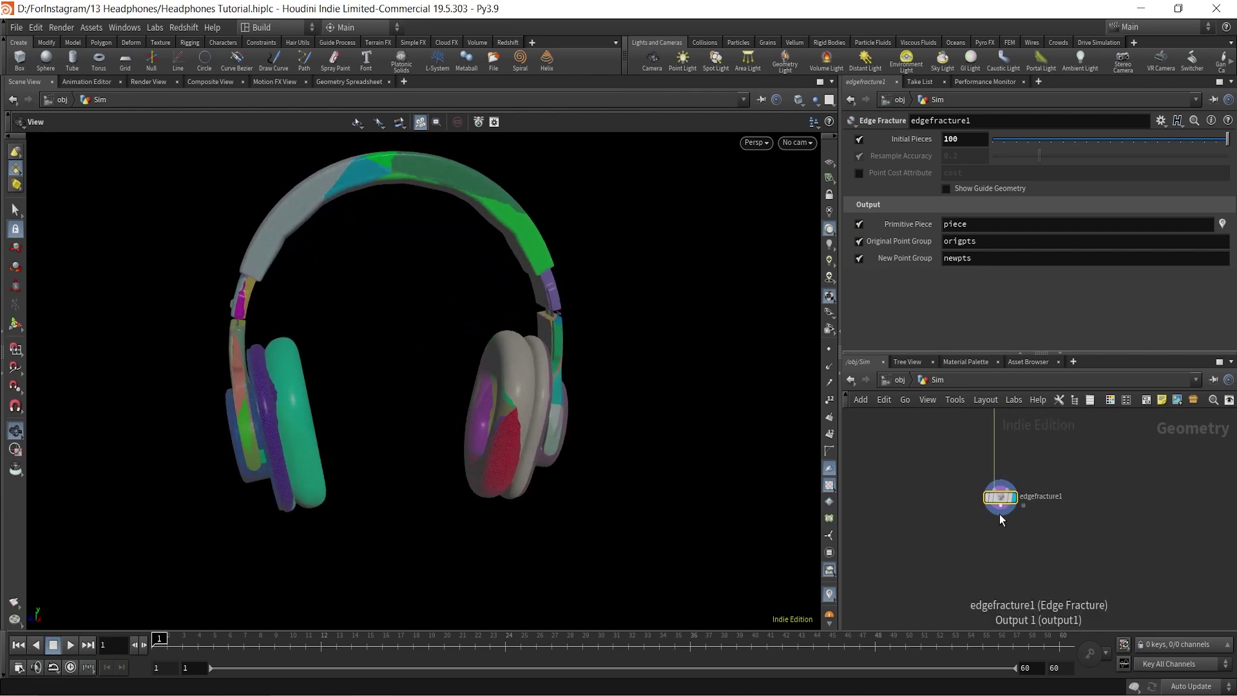
click(1009, 510)
key(Tab)
text(exp)
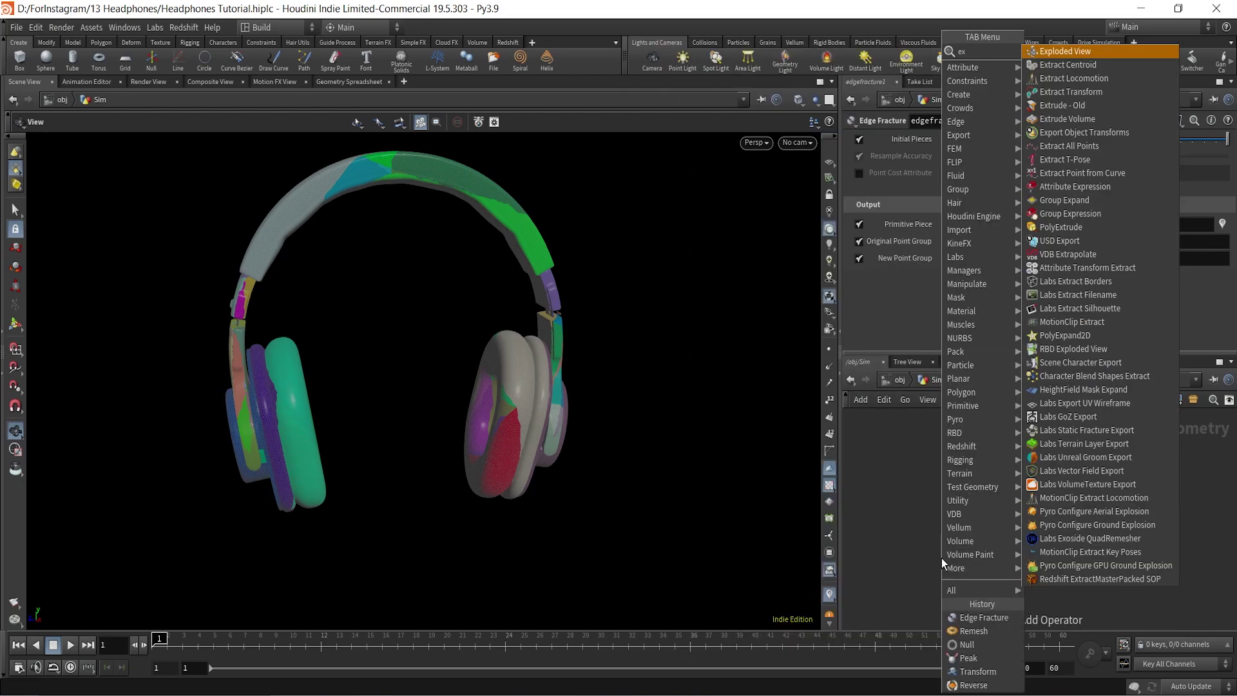
key(Return)
click(942, 558)
click(964, 558)
drag(941, 562, 916, 588)
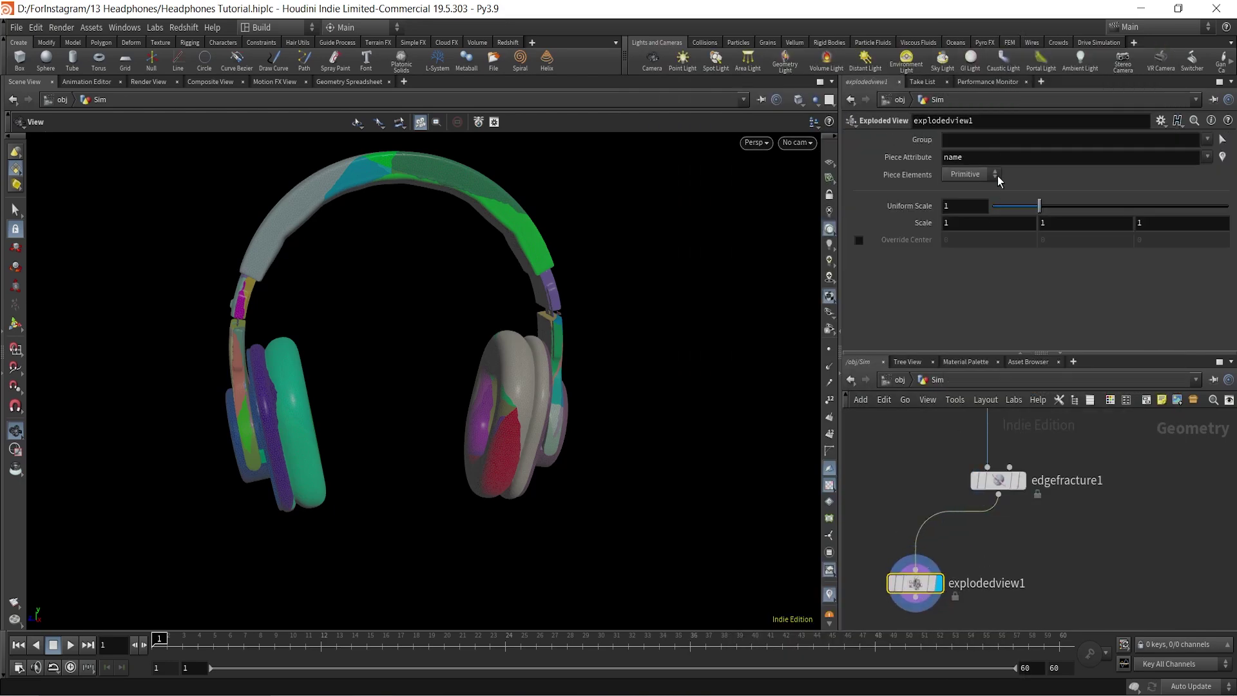
- Set the Exploded View's Piece Attribute to piece and its Uniform Scale to 0.53
drag(982, 158, 867, 157)
text(piece)
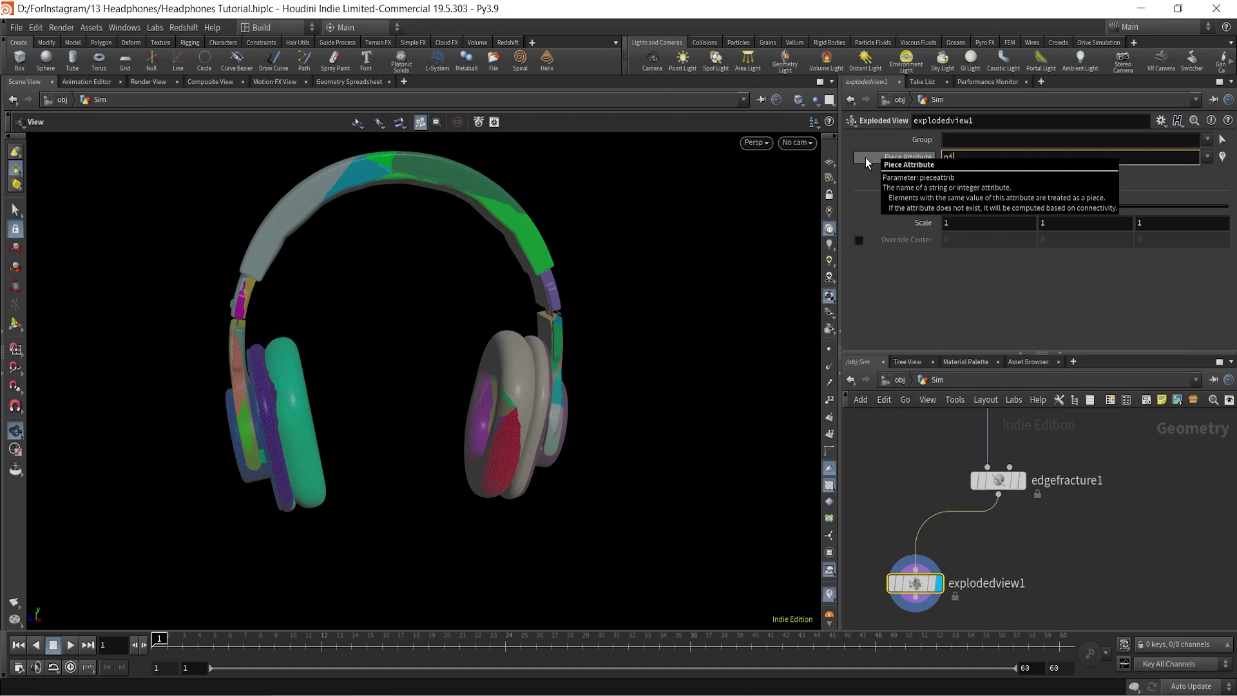
key(Return)
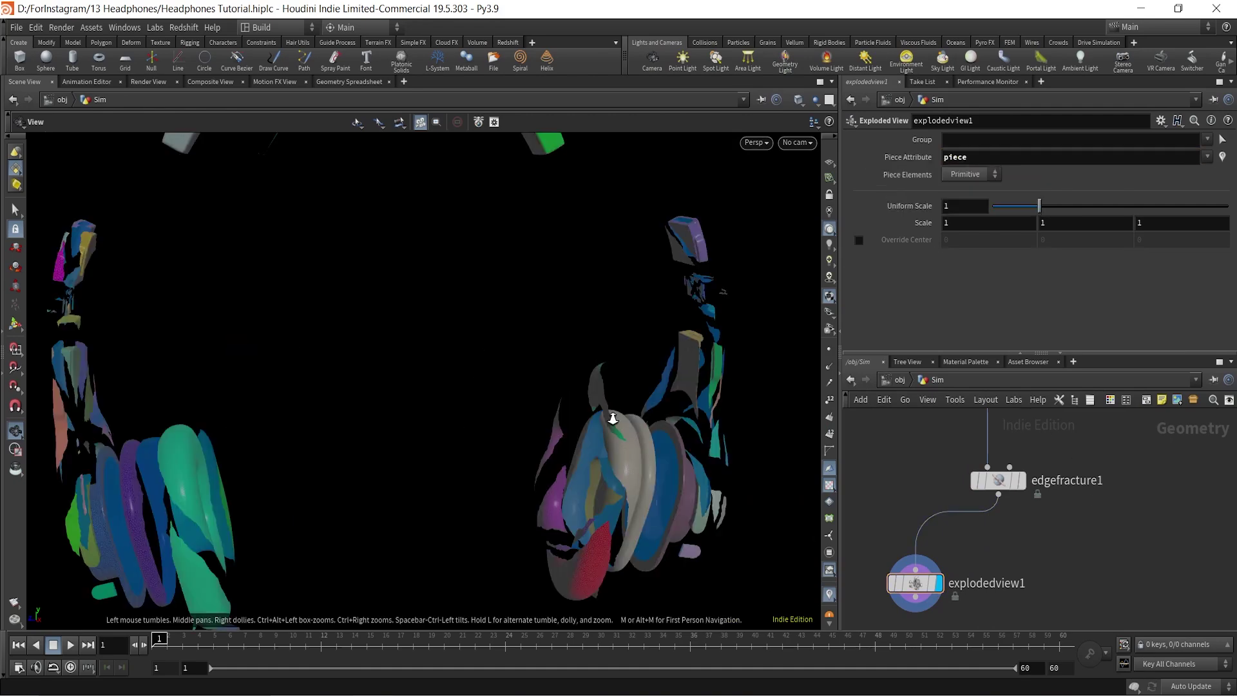
scroll(451, 447, down, 5)
mouse_move(1037, 207)
mouse_down()
mouse_move(1000, 211)
mouse_move(1016, 213)
mouse_up()
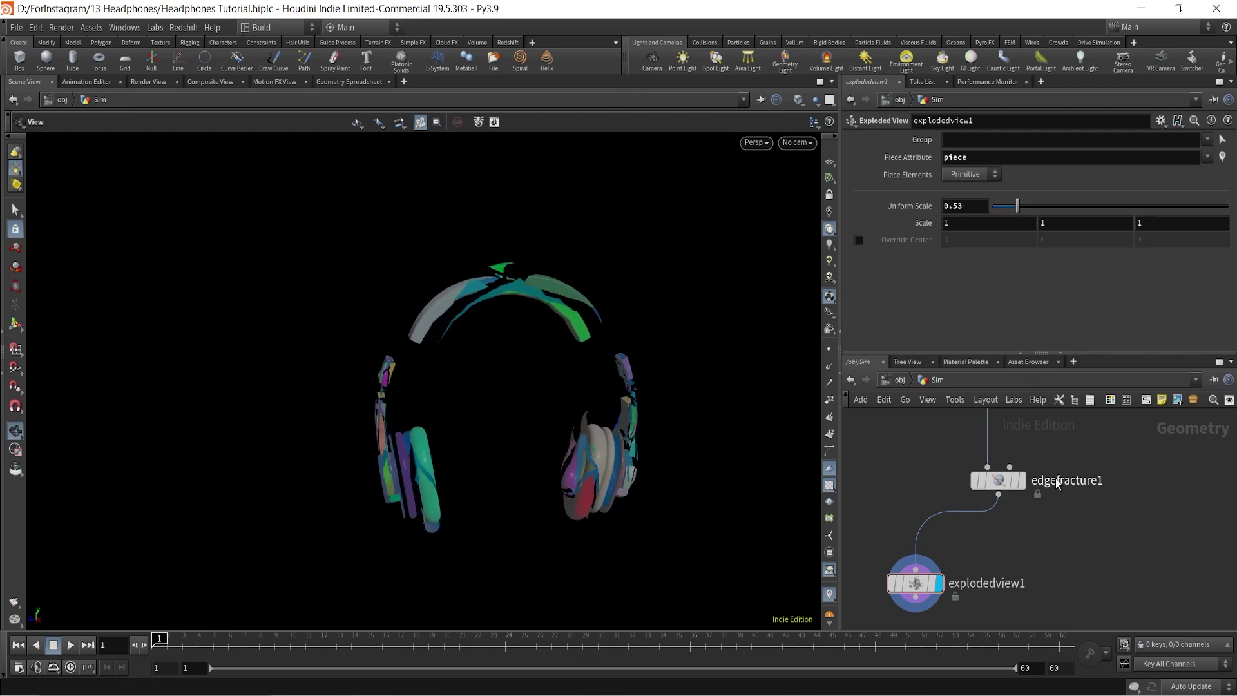
- Display the Edge Fracture node again and delete the Exploded View node
click(1018, 480)
click(908, 583)
key(Delete)
scroll(1070, 506, down, 3)
middle_drag(1104, 445, 1088, 401)
scroll(1015, 467, up, 3)
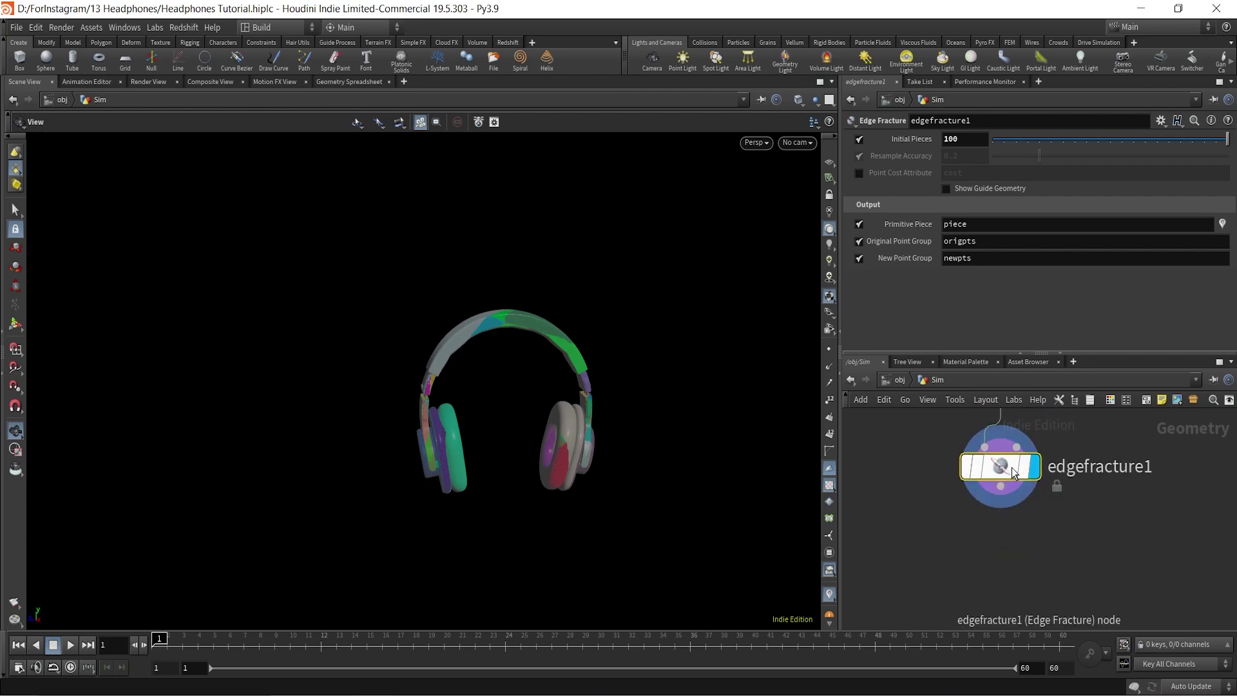
- Move the Edge Fracture node further below the Remesh node and revert its Initial Pieces to the default of 10
scroll(1085, 527, down, 2)
middle_drag(1096, 524, 1057, 486)
drag(986, 453, 985, 555)
middle_drag(1033, 474, 987, 523)
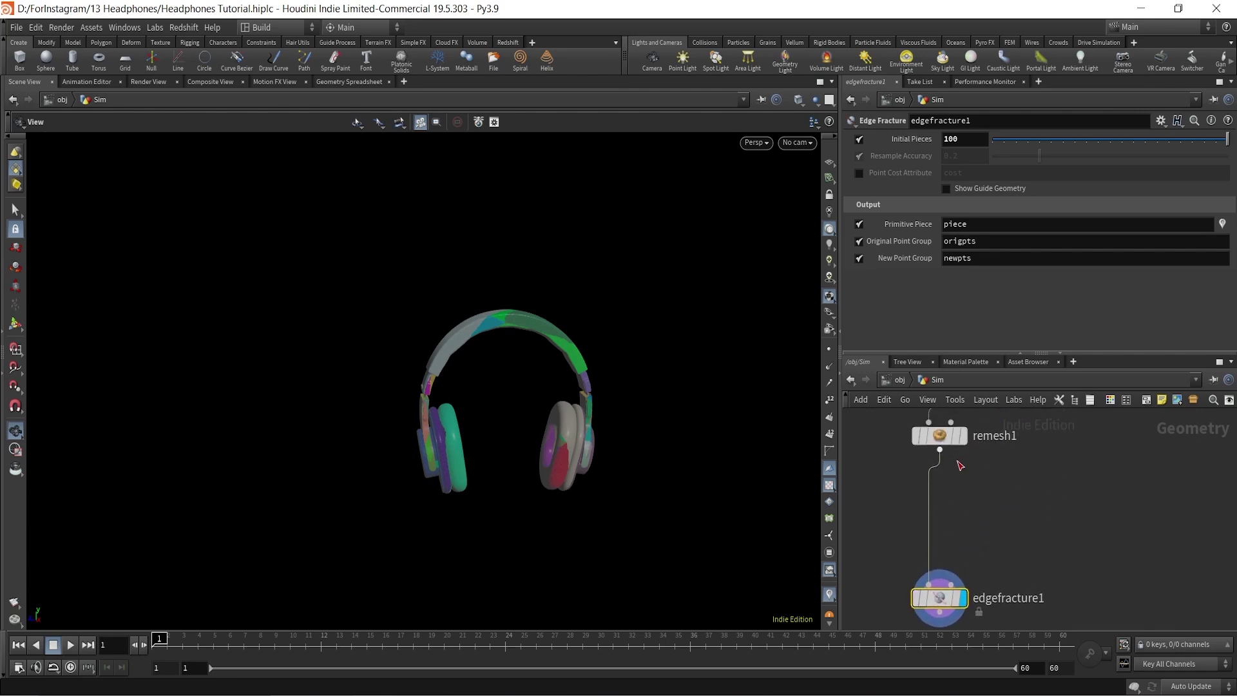
right_click(913, 139)
click(947, 359)
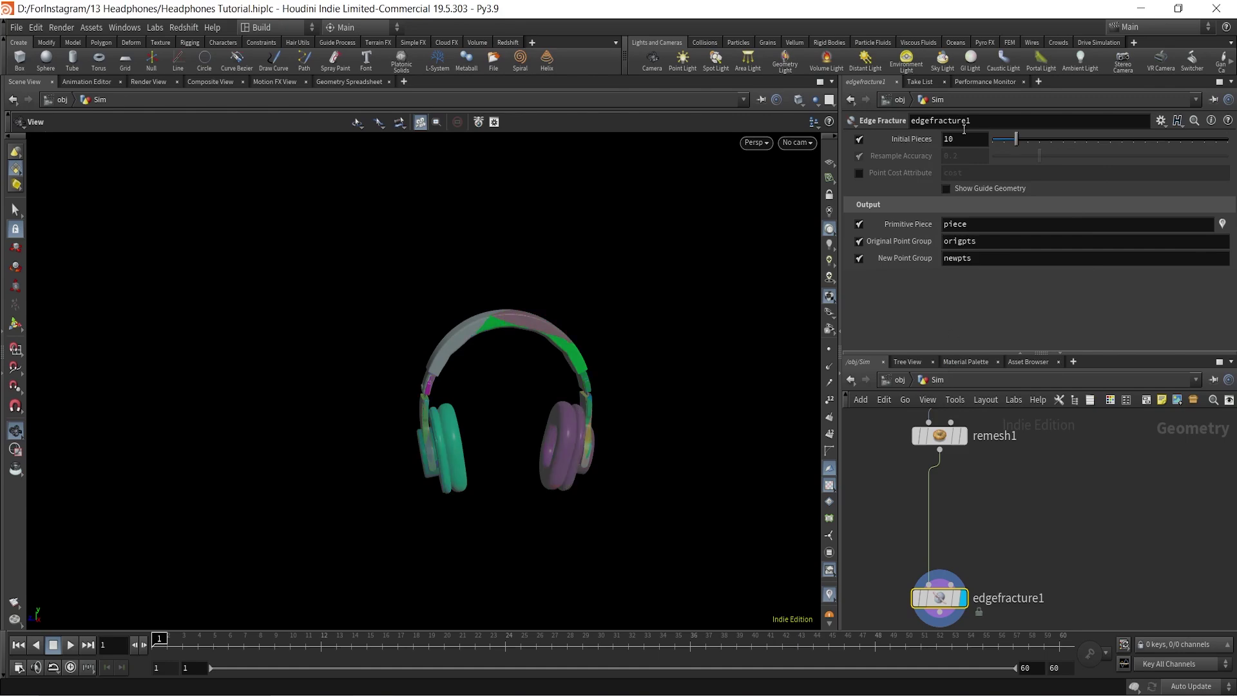
- Branch a Scatter node off the Remesh node's output and place it beside the Edge Fracture connection
middle_drag(983, 507, 960, 496)
drag(918, 439, 1077, 511)
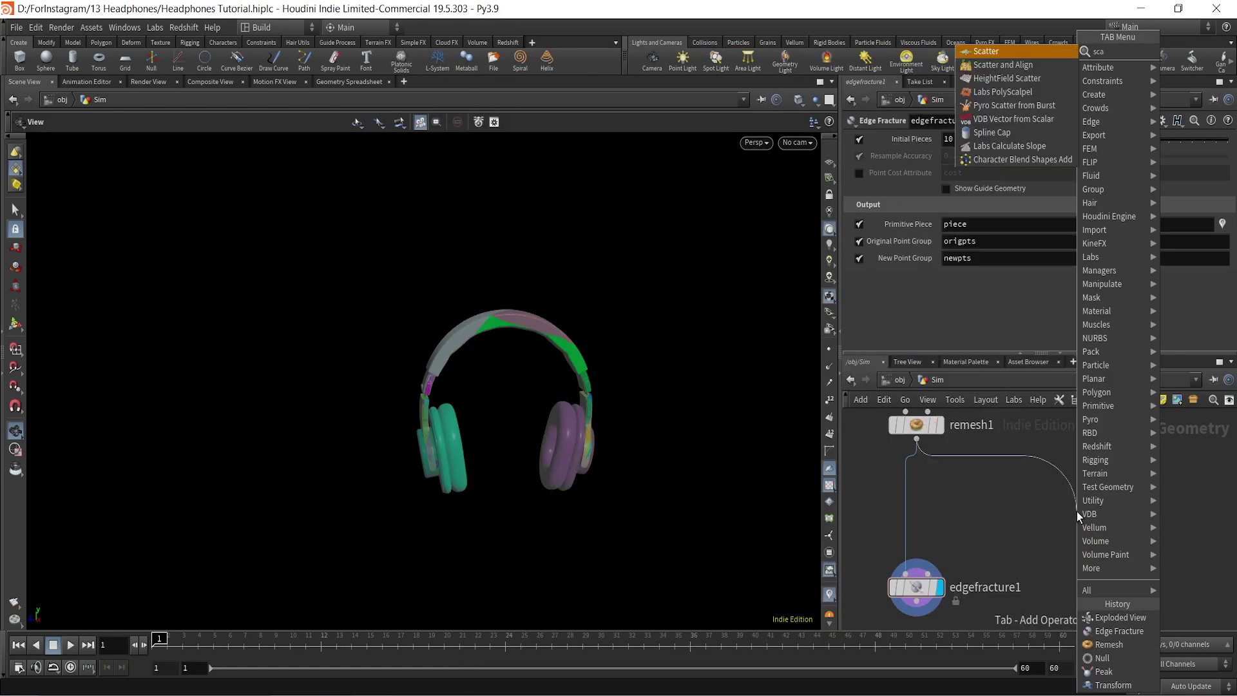
key(Escape)
click(1076, 511)
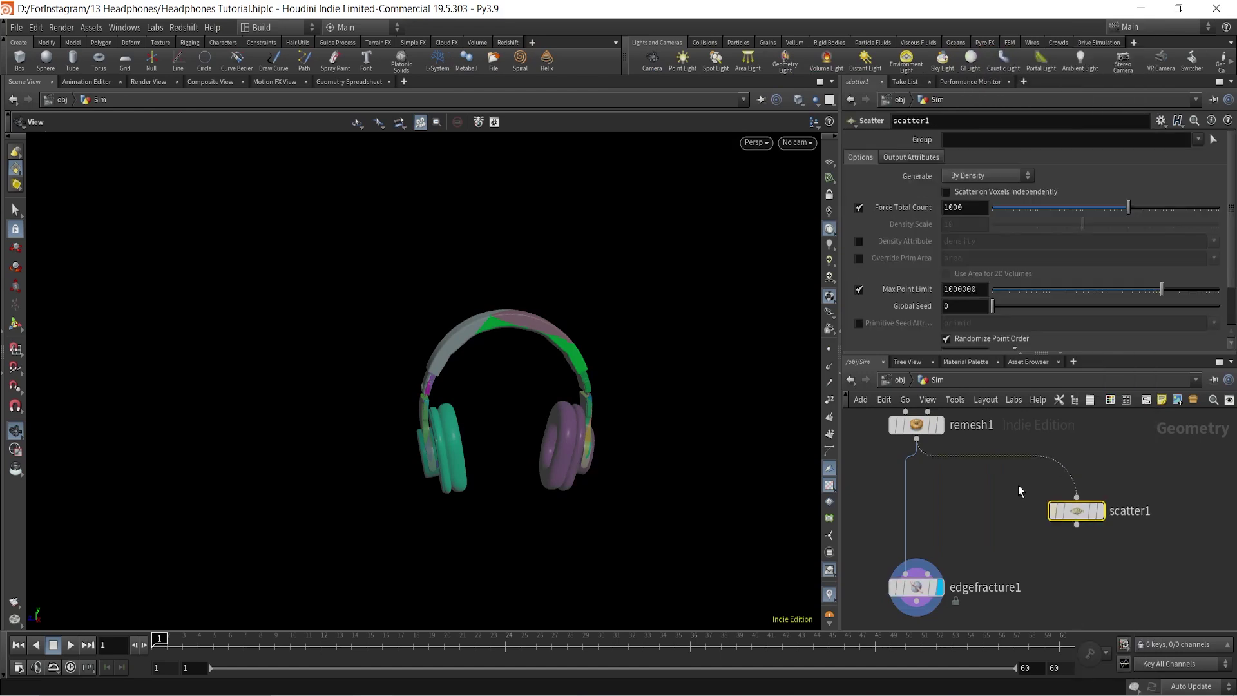
- Set the Edge Fracture node's Initial Pieces to 1
click(930, 433)
click(915, 587)
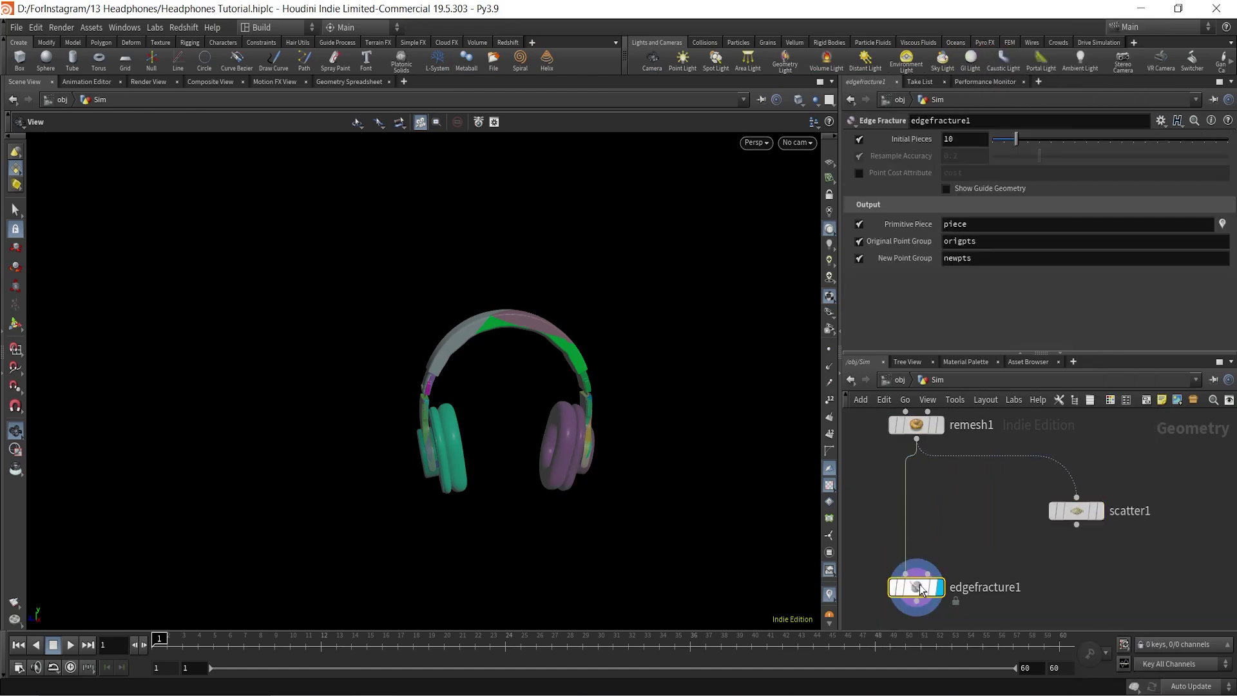
text(1)
key(Return)
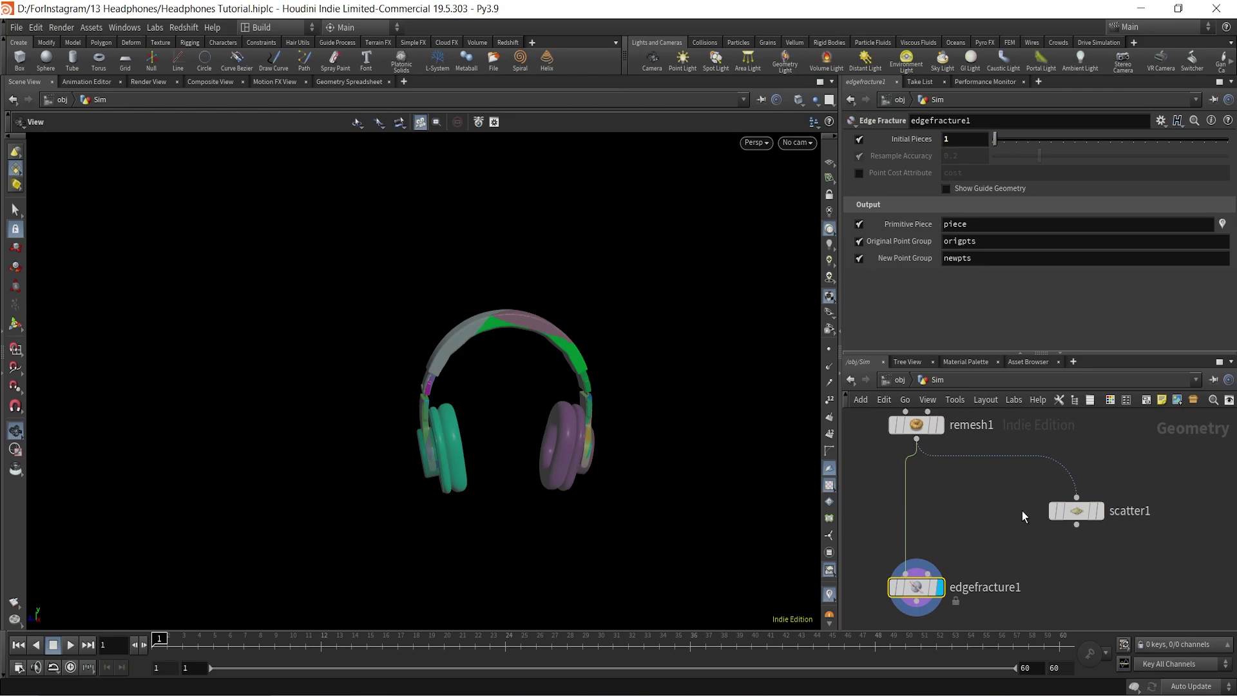
- Display the Scatter node's points and move the Edge Fracture node further down the network
click(1094, 519)
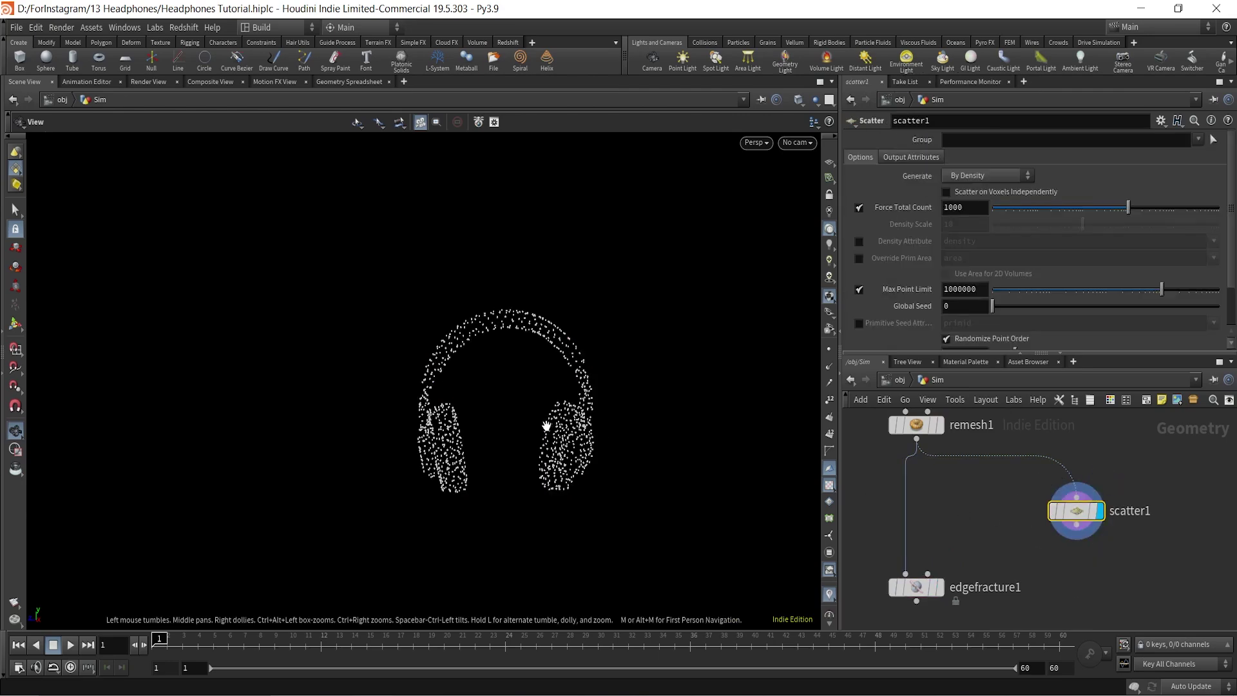
scroll(688, 307, up, 3)
middle_drag(974, 515, 981, 443)
drag(935, 518, 932, 568)
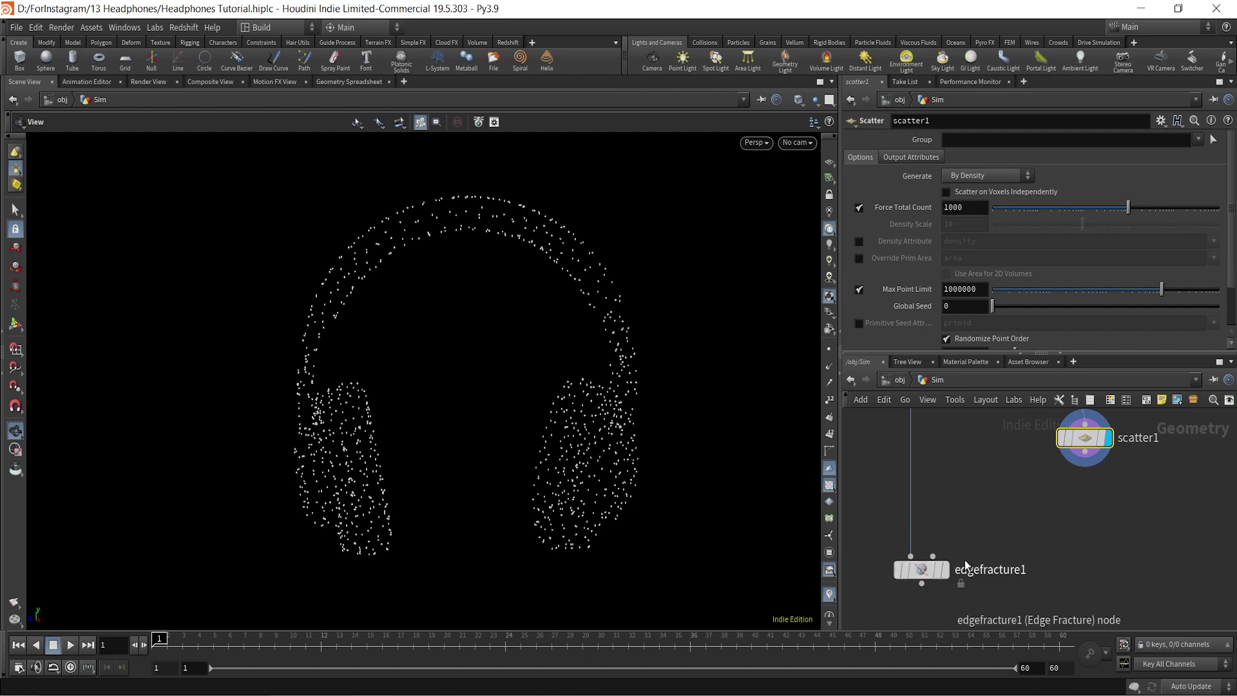
- Add a Circle node beside the Scatter node and turn on its template flag
scroll(1138, 518, down, 3)
middle_drag(1157, 494, 1018, 502)
scroll(991, 498, up, 3)
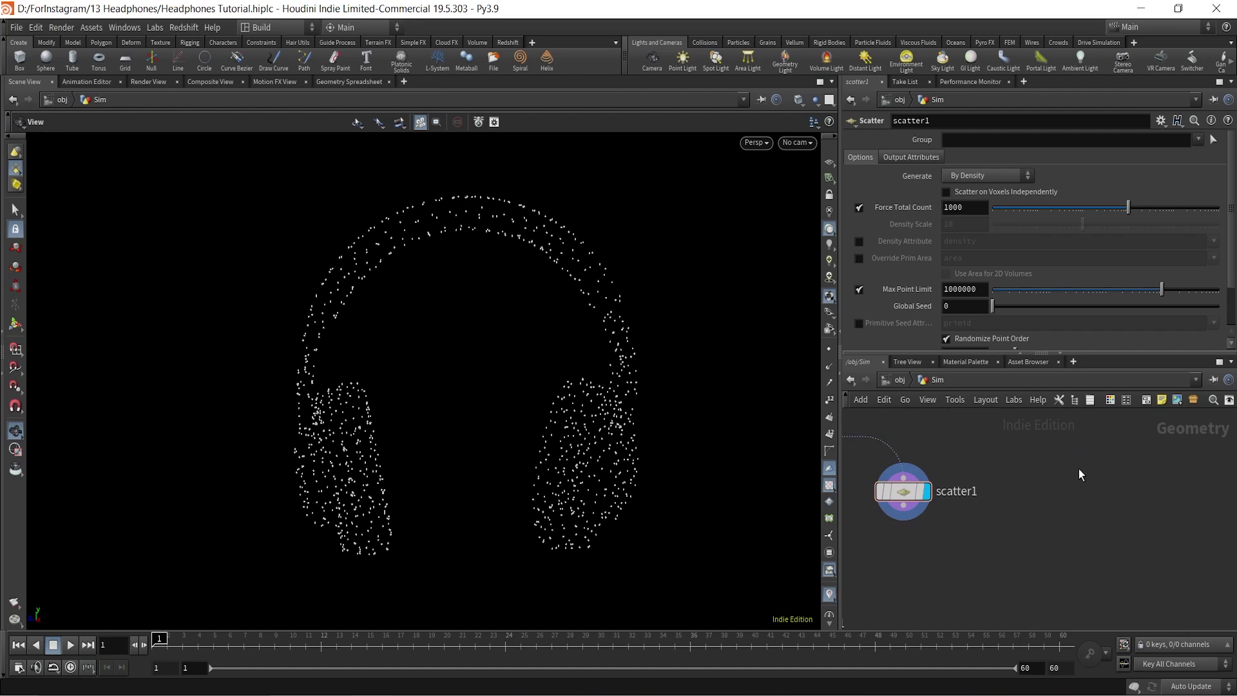
key(Tab)
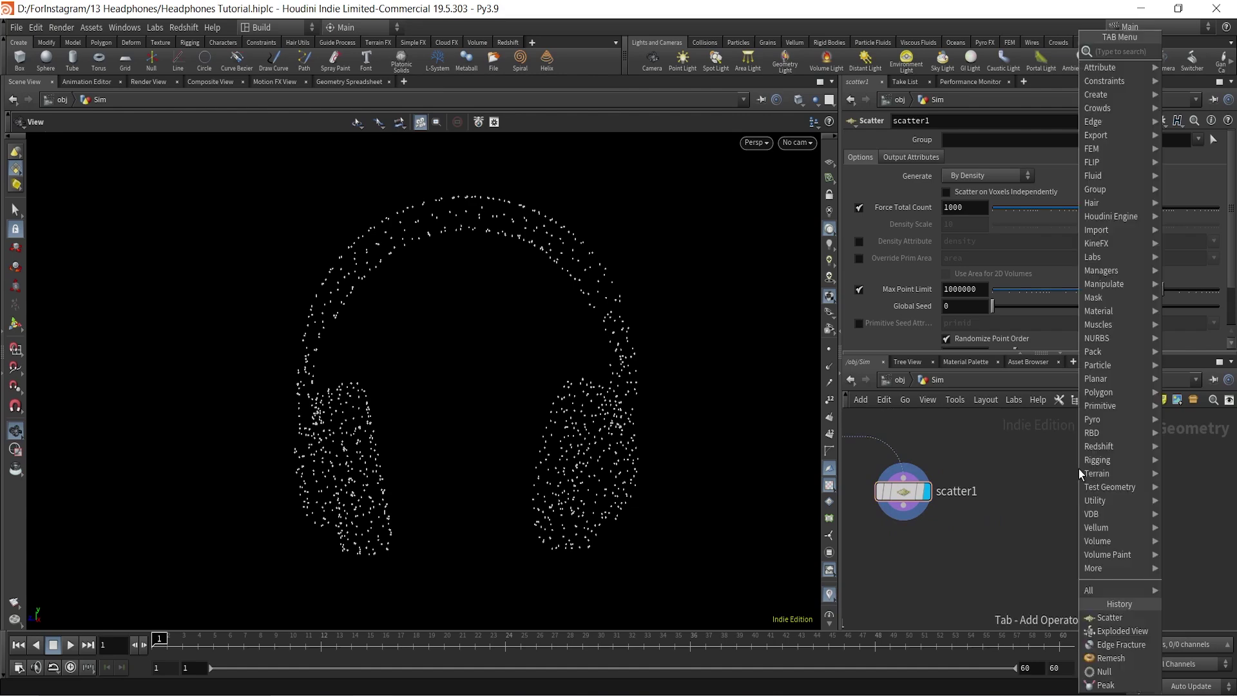
text(circ)
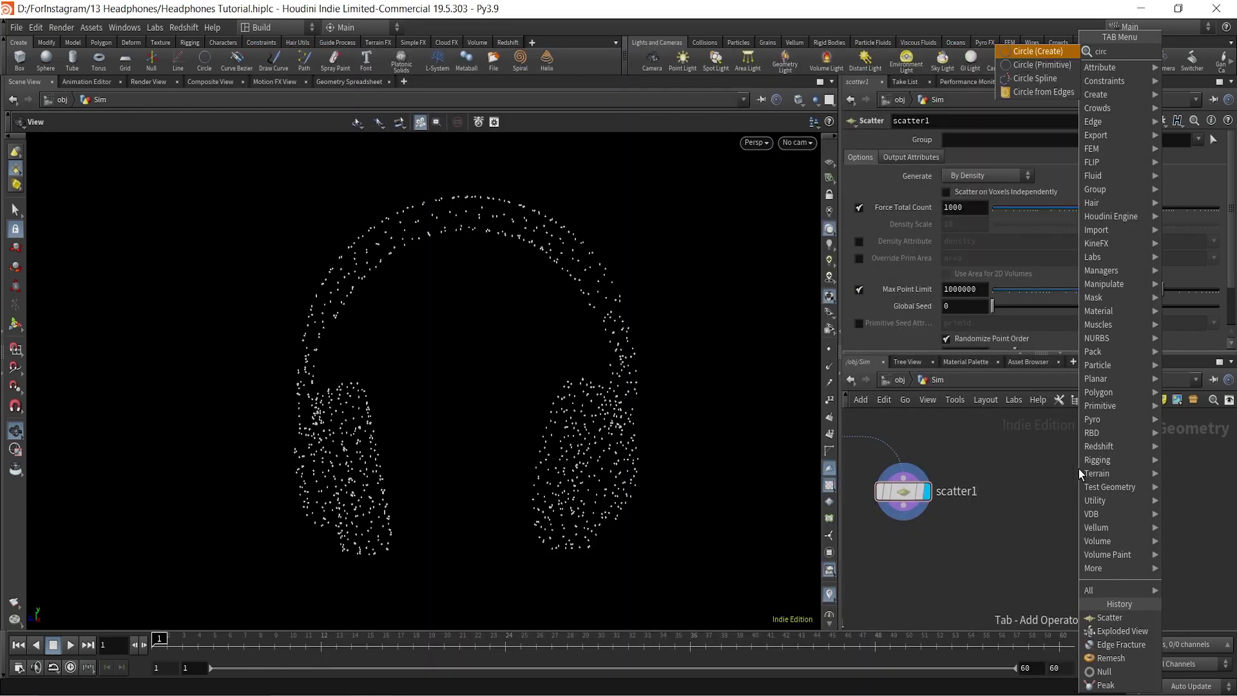
key(Return)
click(1107, 486)
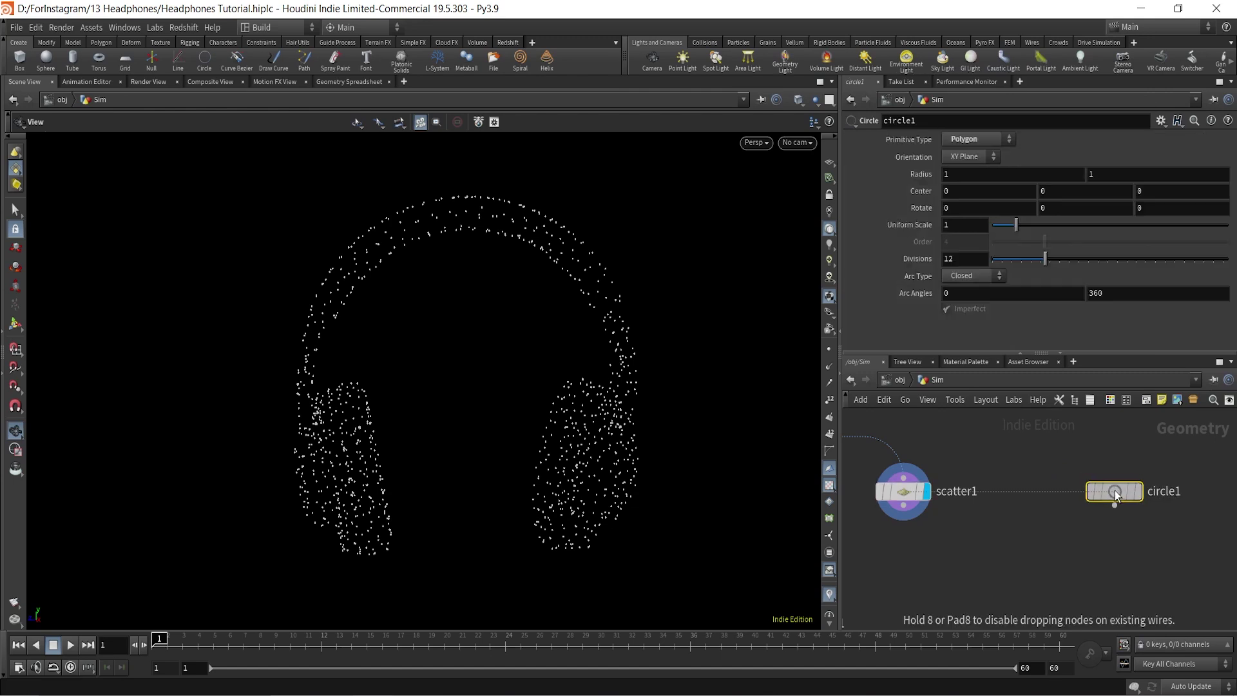
mouse_move(1142, 499)
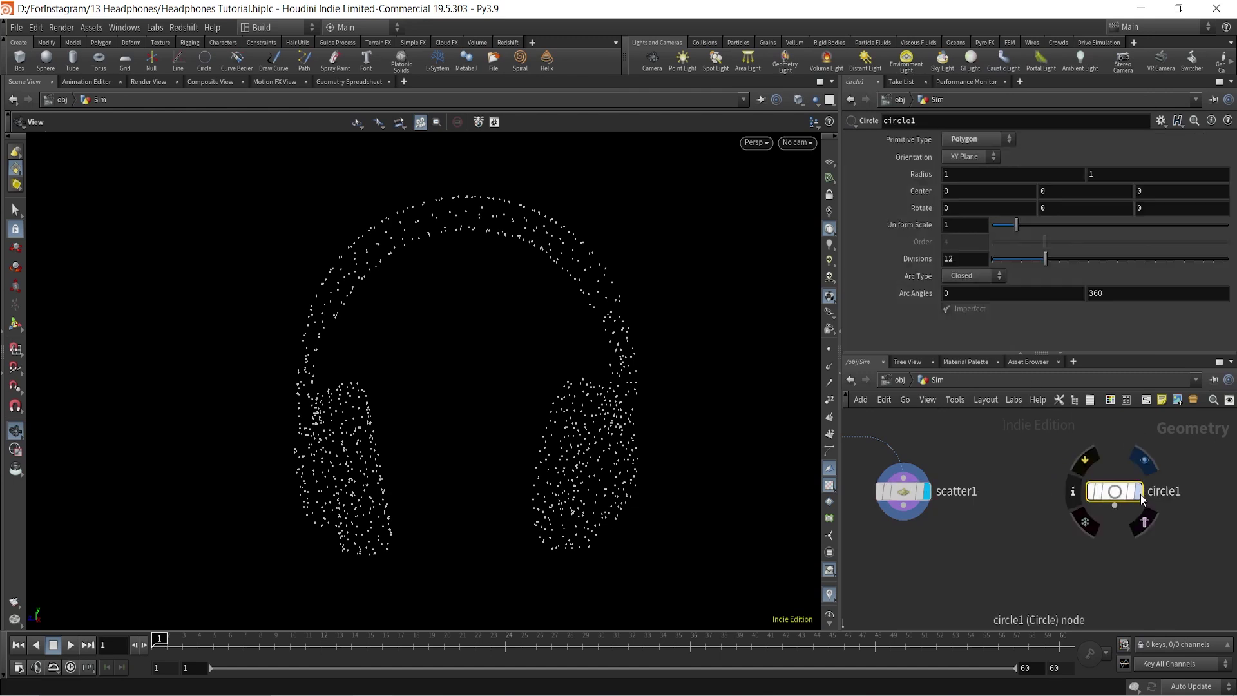
click(1146, 522)
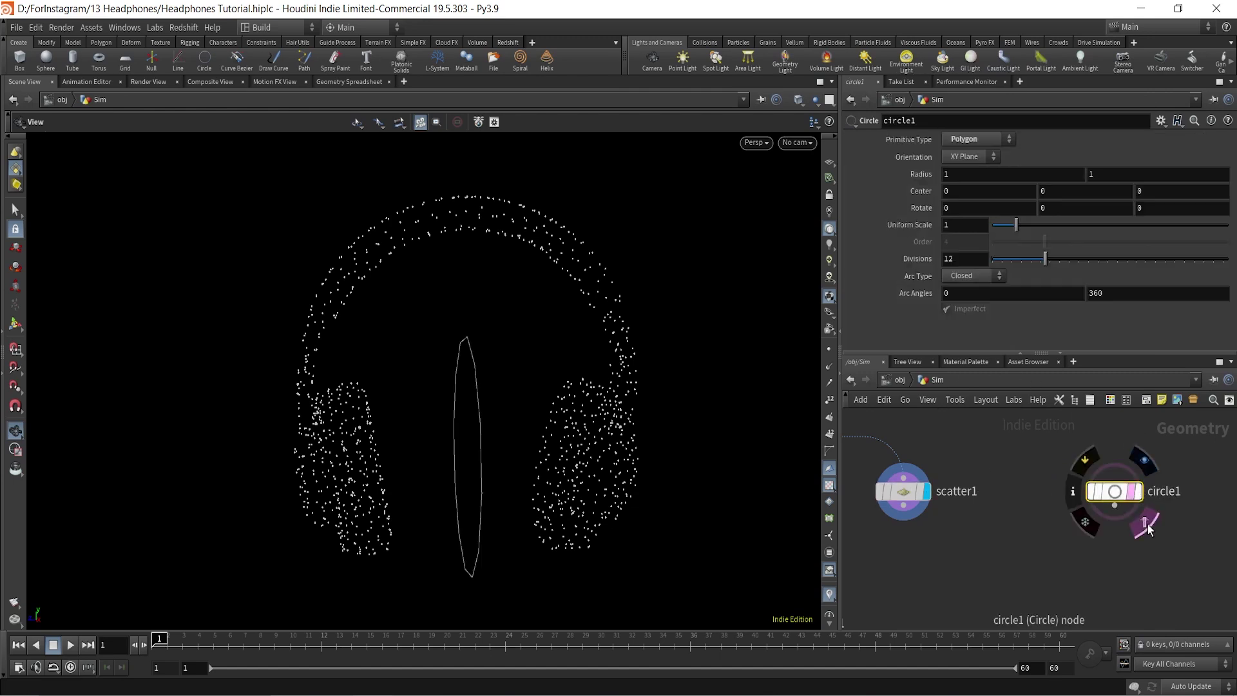
- Set the Circle node's Orientation to YZ Plane and its Divisions to 30
click(965, 157)
click(963, 183)
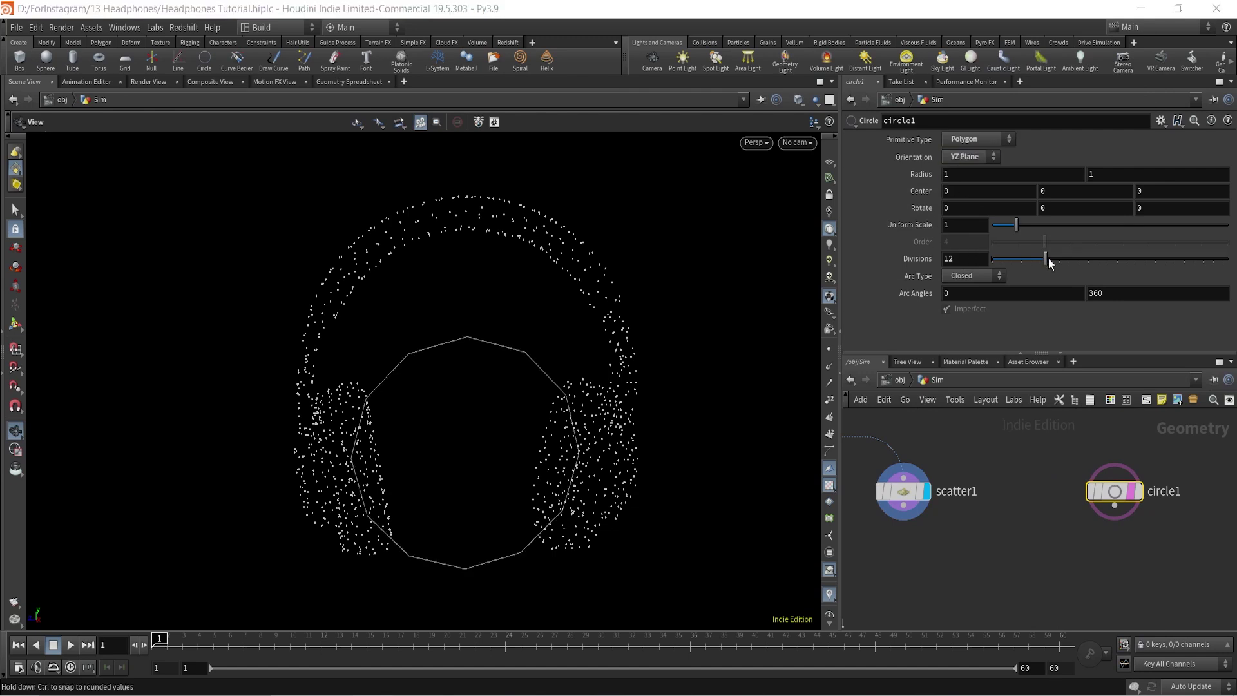
drag(1046, 259, 1144, 266)
click(960, 258)
text(30)
key(Return)
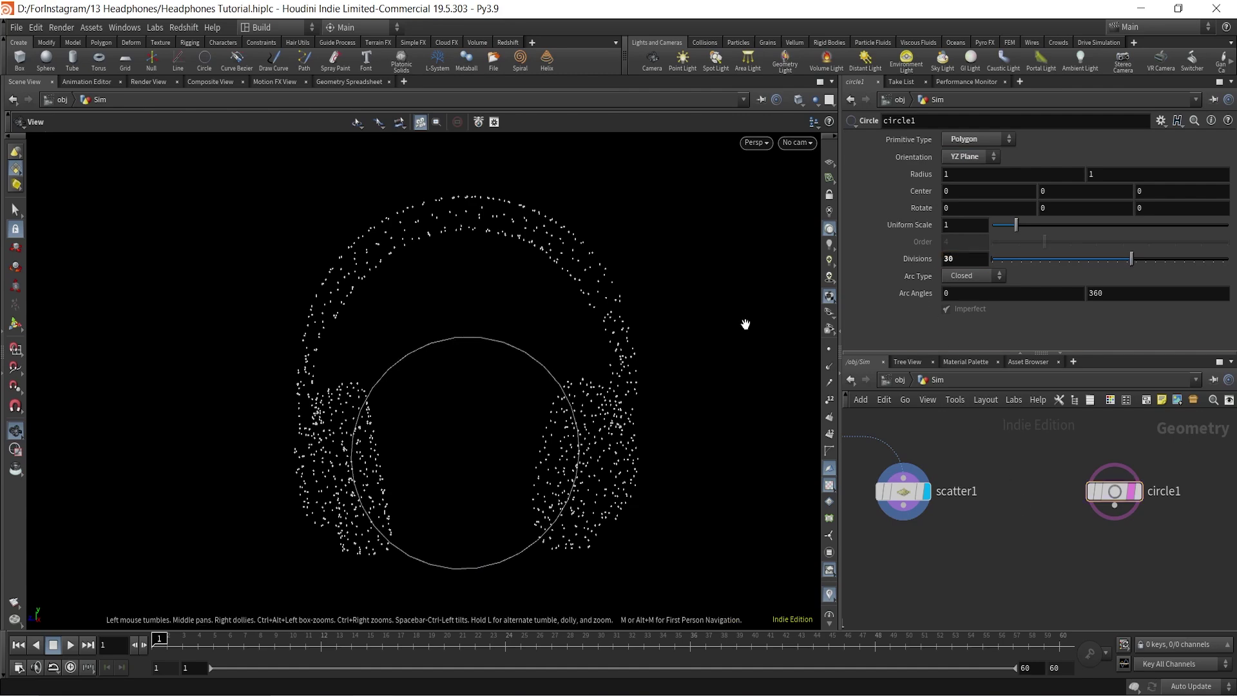
- Add a Carve node below the Circle node's output and display it with bypass off
right_drag(505, 393, 565, 334)
middle_drag(585, 356, 604, 288)
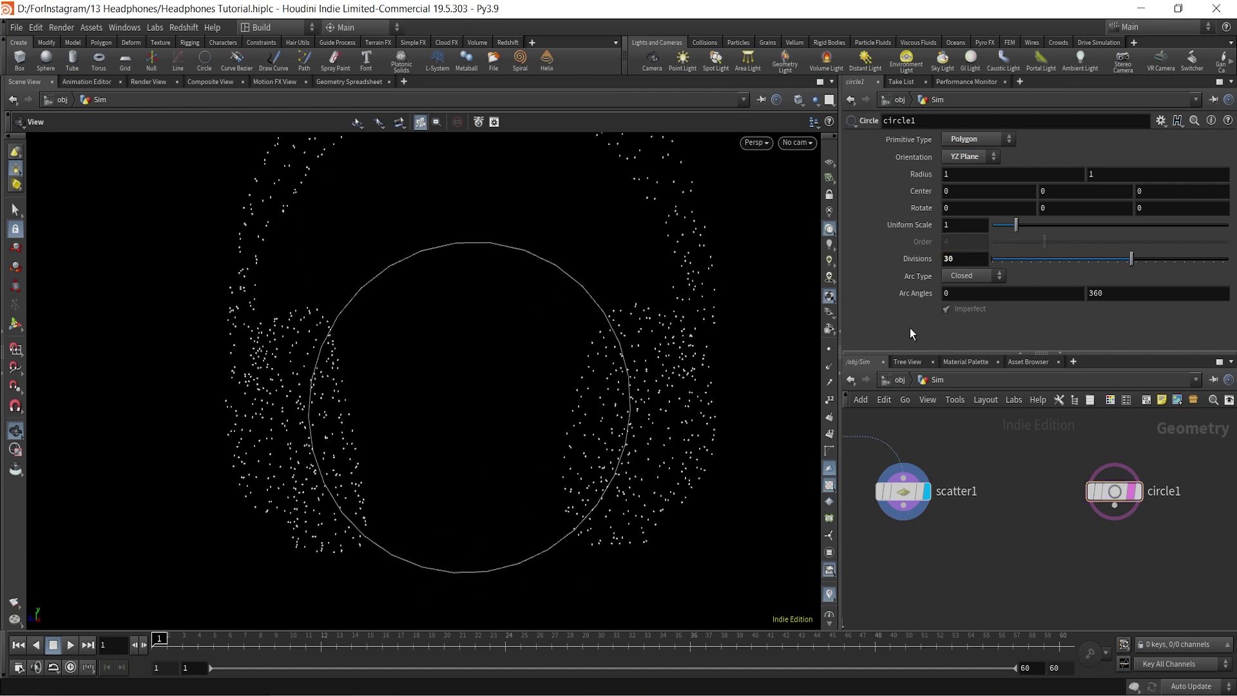
middle_drag(1104, 527, 1023, 462)
key(Tab)
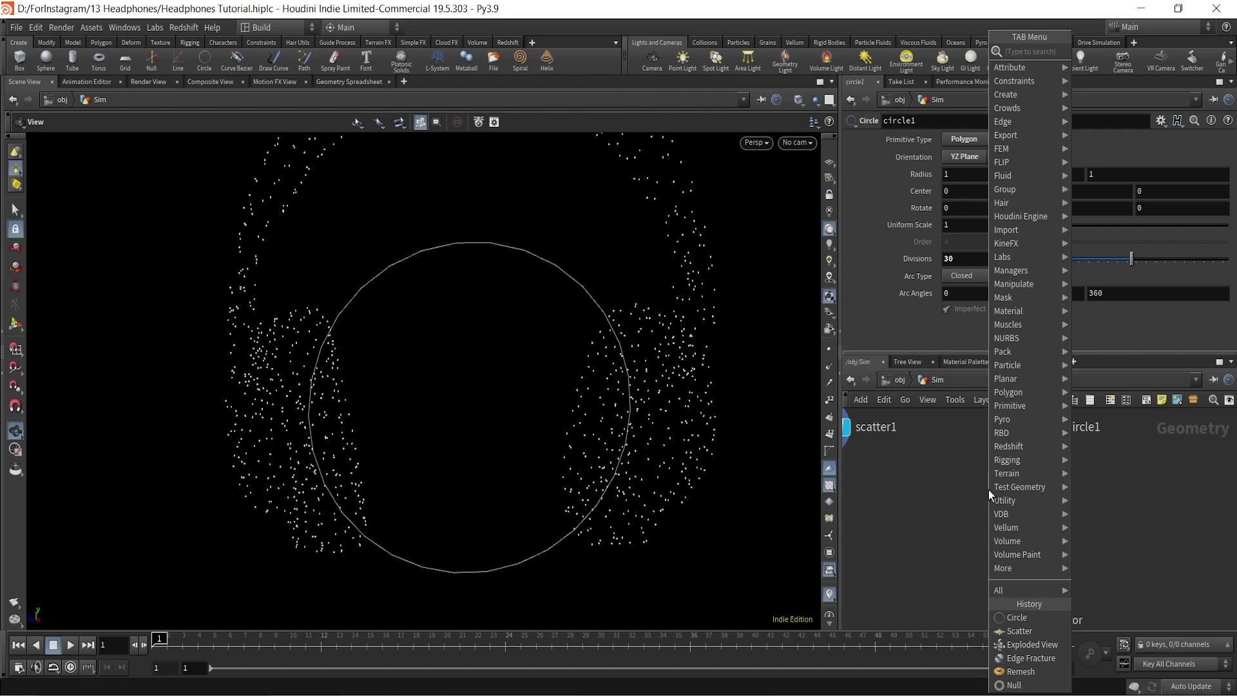
text(carve)
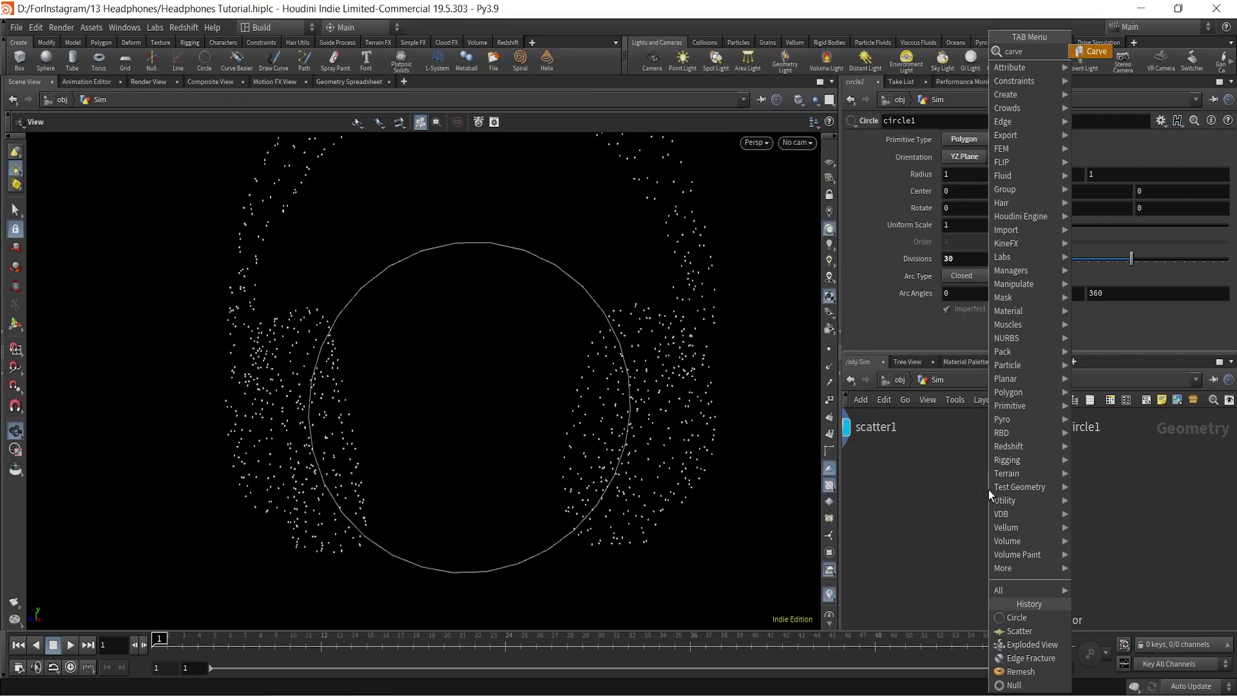
key(Return)
click(988, 490)
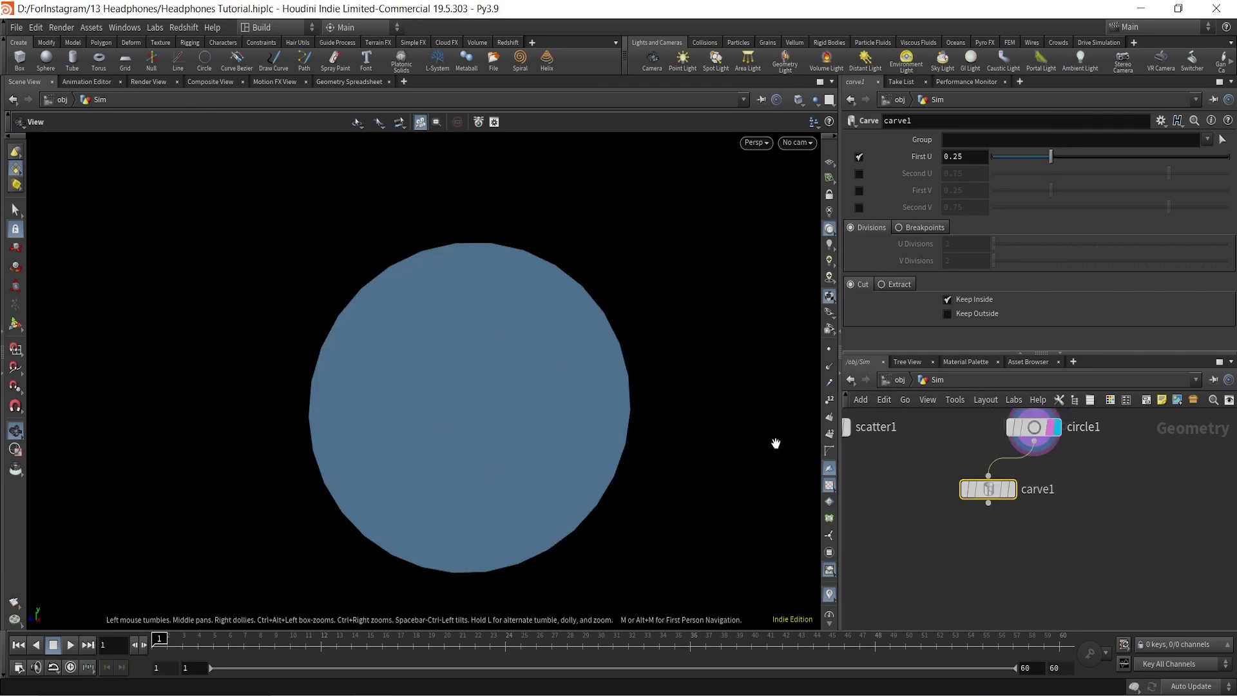
click(1011, 490)
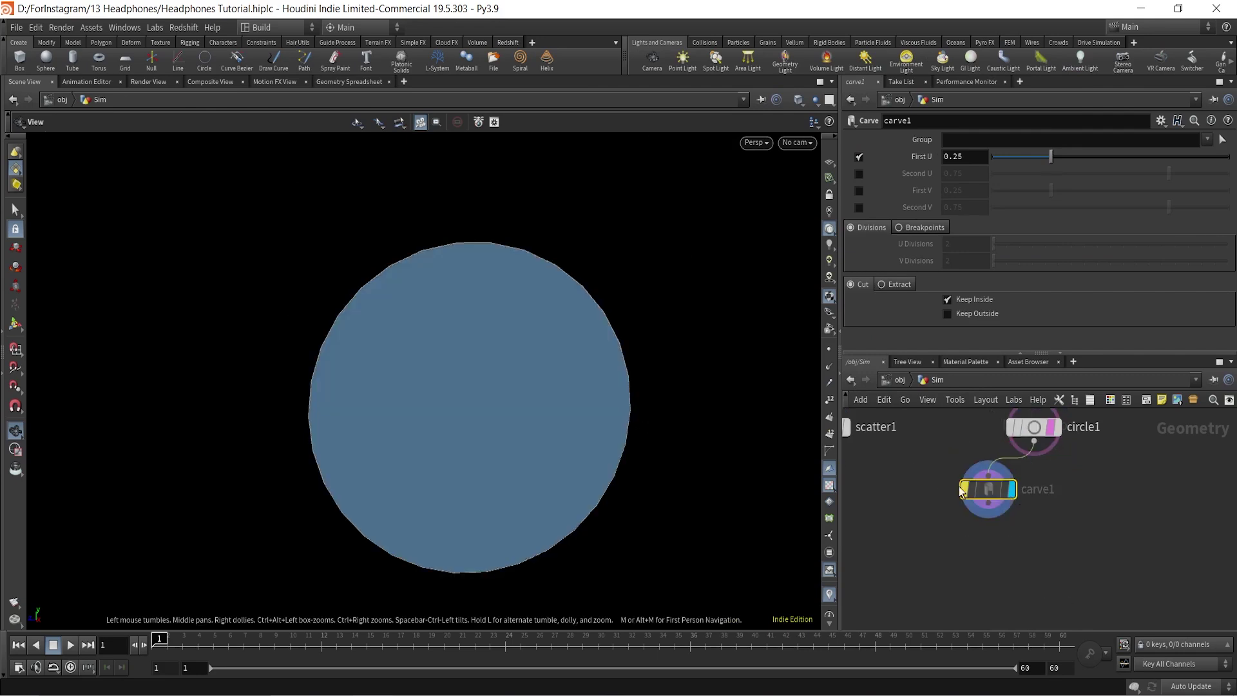
mouse_move(986, 488)
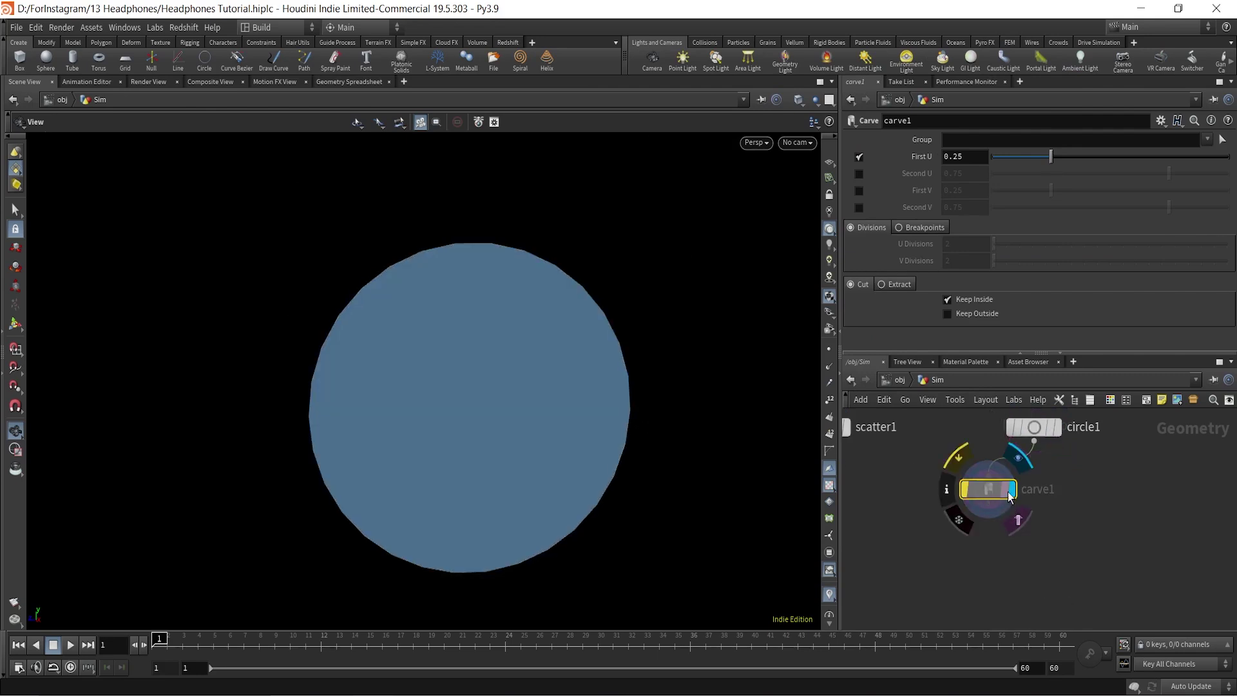
click(958, 457)
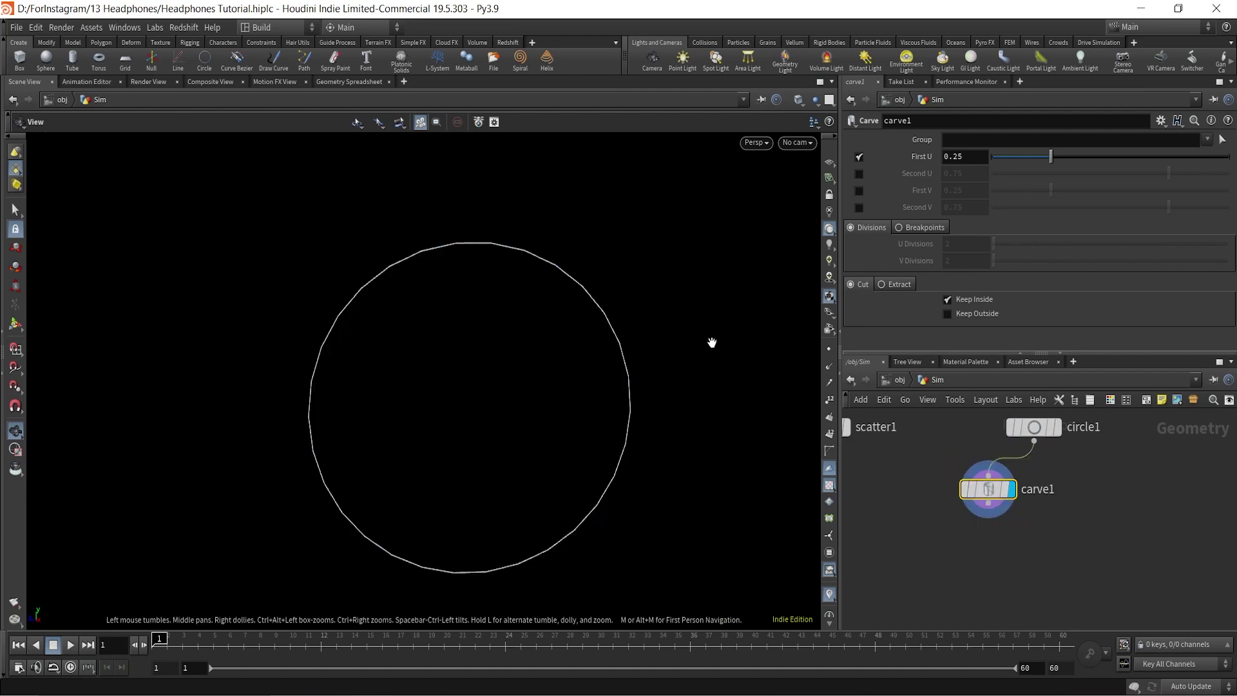
- Enable Second U on the Carve node and set First U to 0 and Second U to about 0.497
click(859, 173)
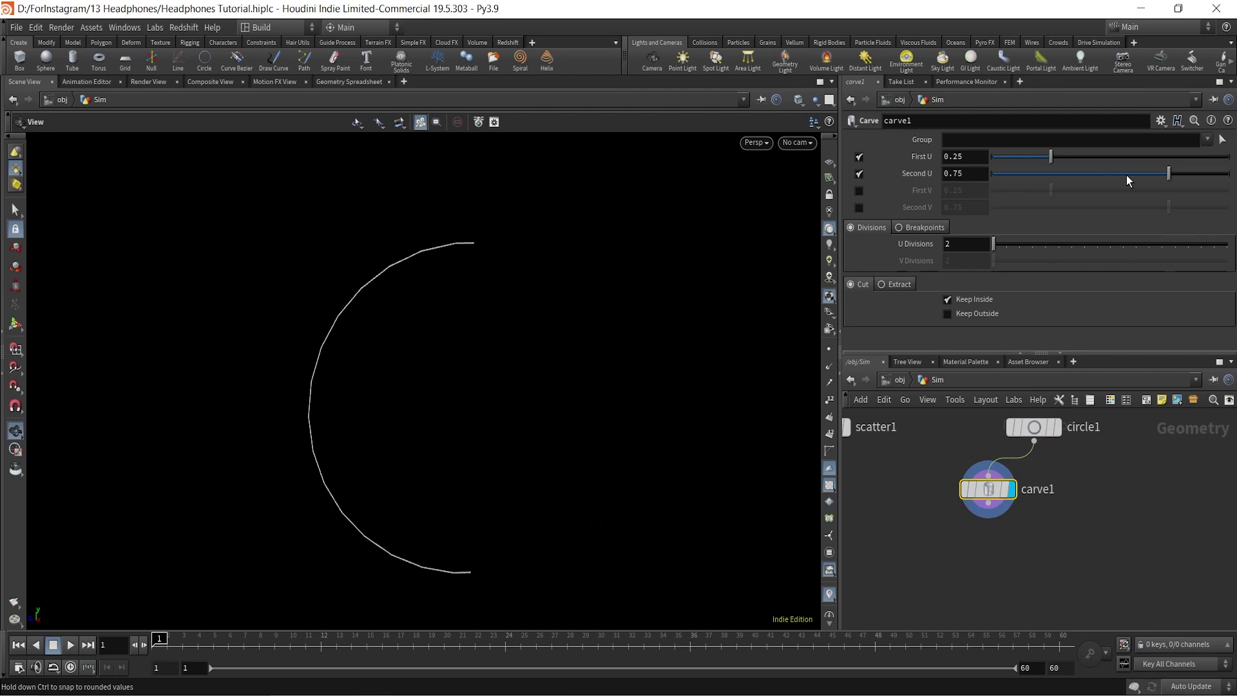
drag(1057, 156, 962, 155)
drag(1169, 174, 1111, 176)
scroll(373, 406, up, 2)
middle_drag(986, 189, 951, 237)
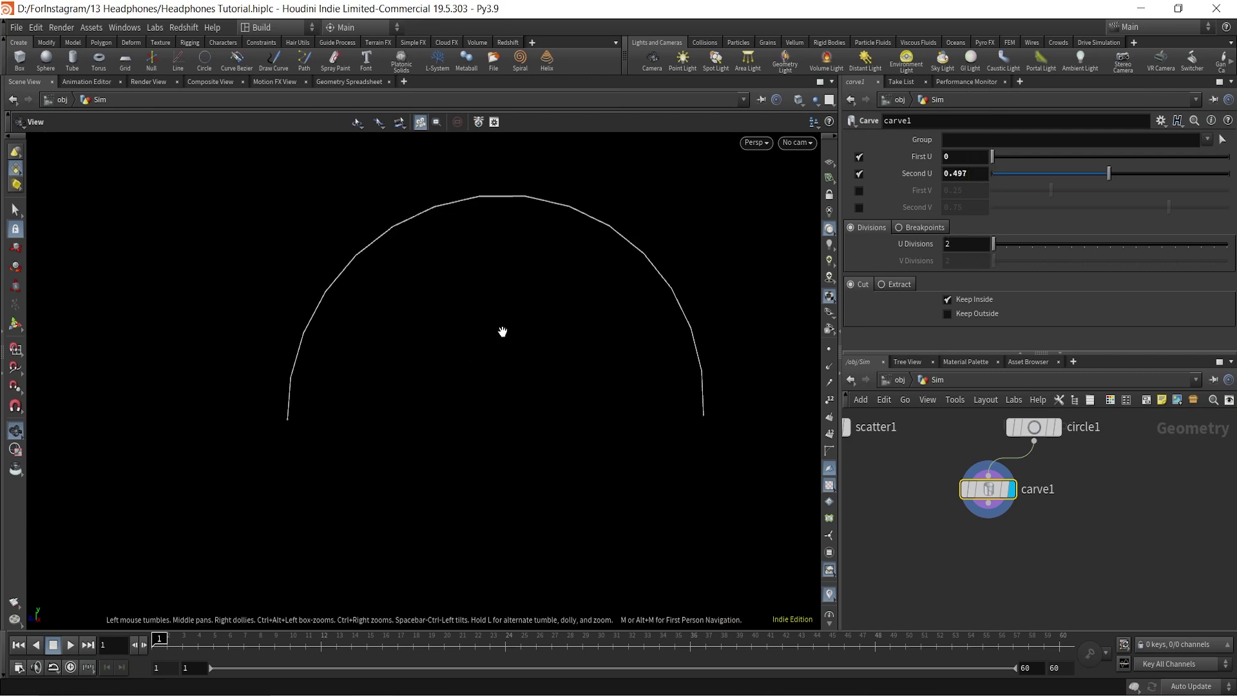
- Connect a Resample node to the Carve output, display it and set its Length to 0.01
middle_drag(1154, 558, 1116, 518)
drag(952, 478, 1104, 524)
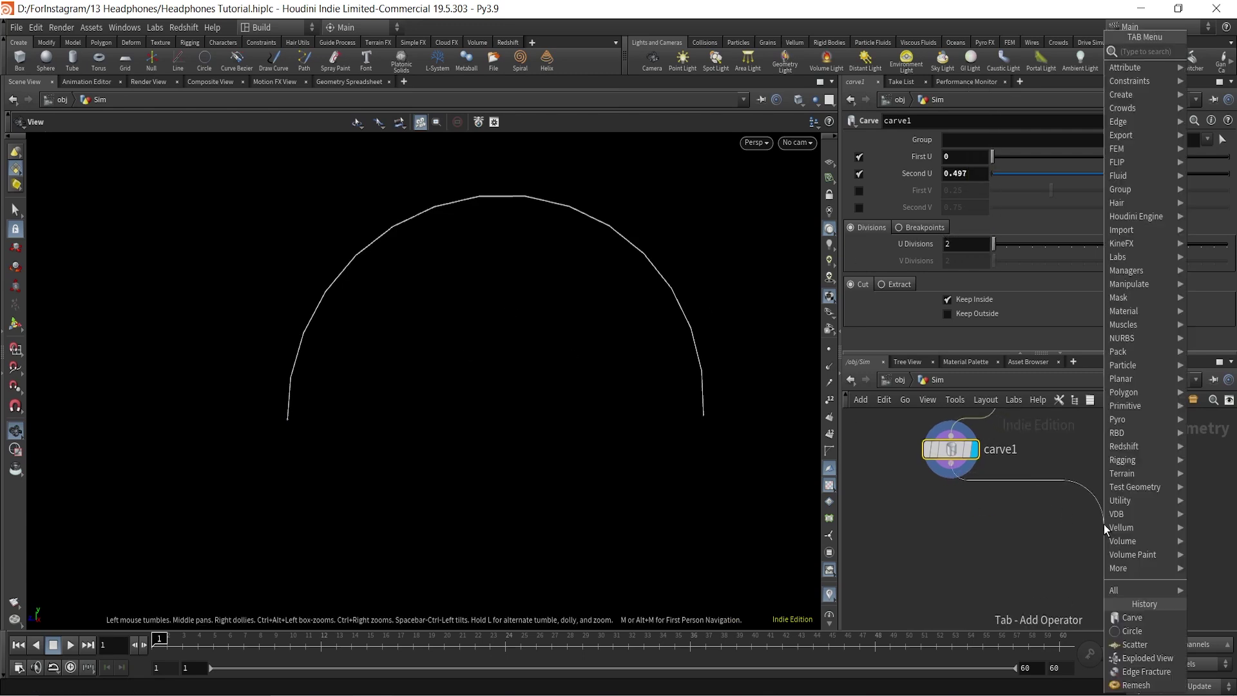
text(resample)
key(Return)
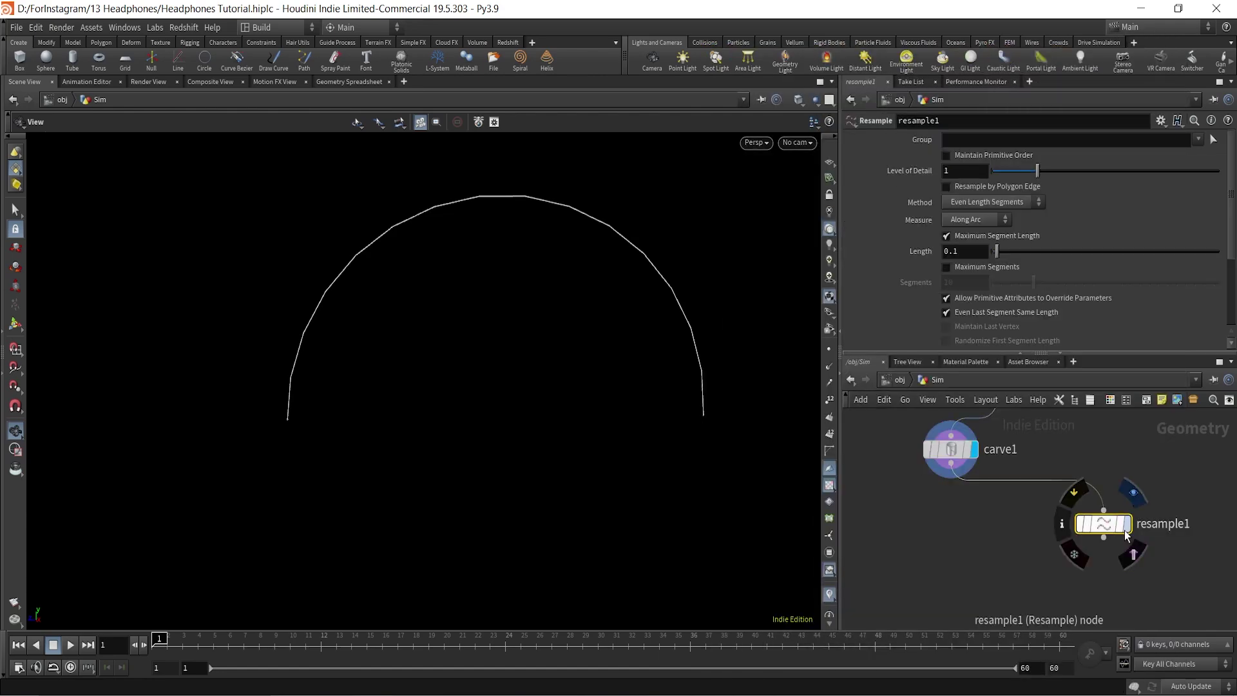
double_click(965, 250)
text(.01)
key(Return)
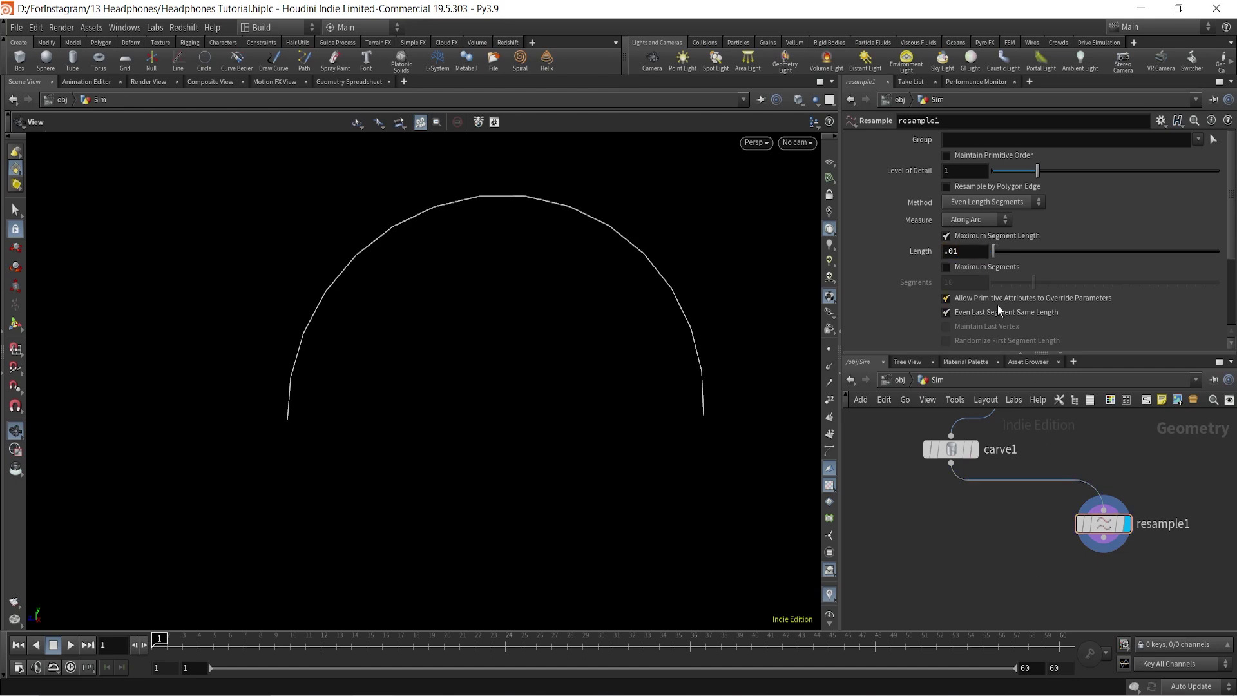
- Set the Resample node's Treat Polygons As option to Subdivision Curves and inspect the curve's points with point display briefly on
scroll(997, 304, down, 3)
click(997, 284)
click(996, 311)
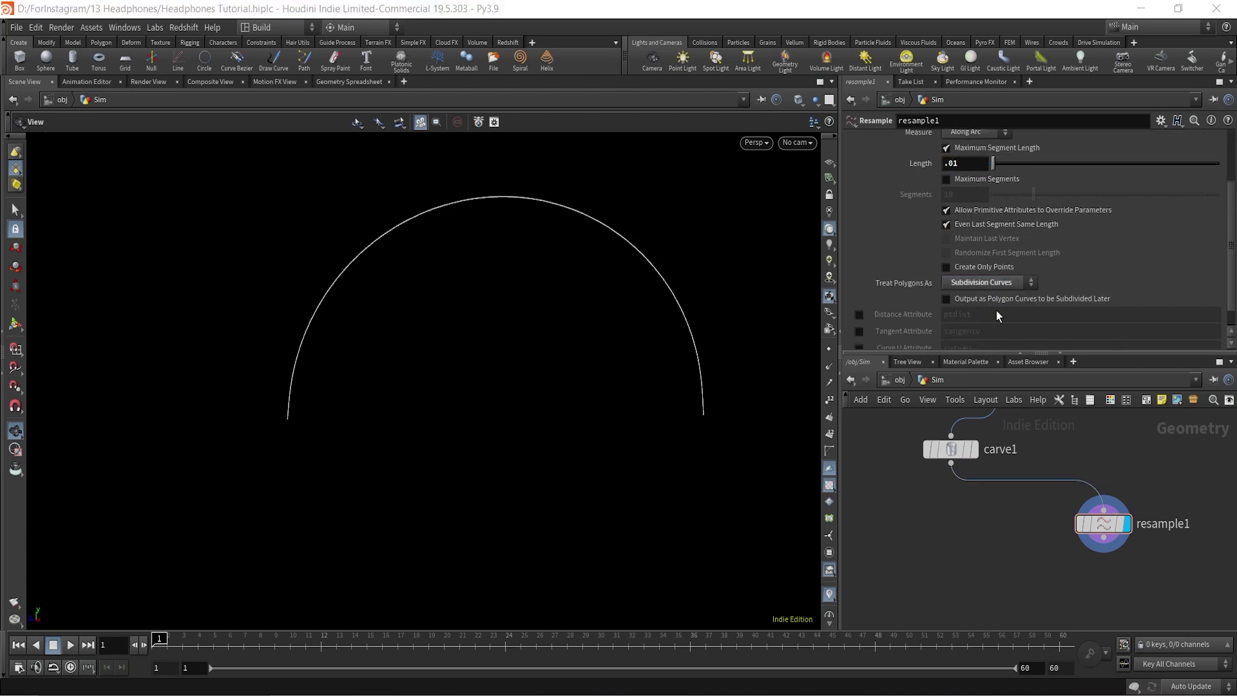
click(829, 350)
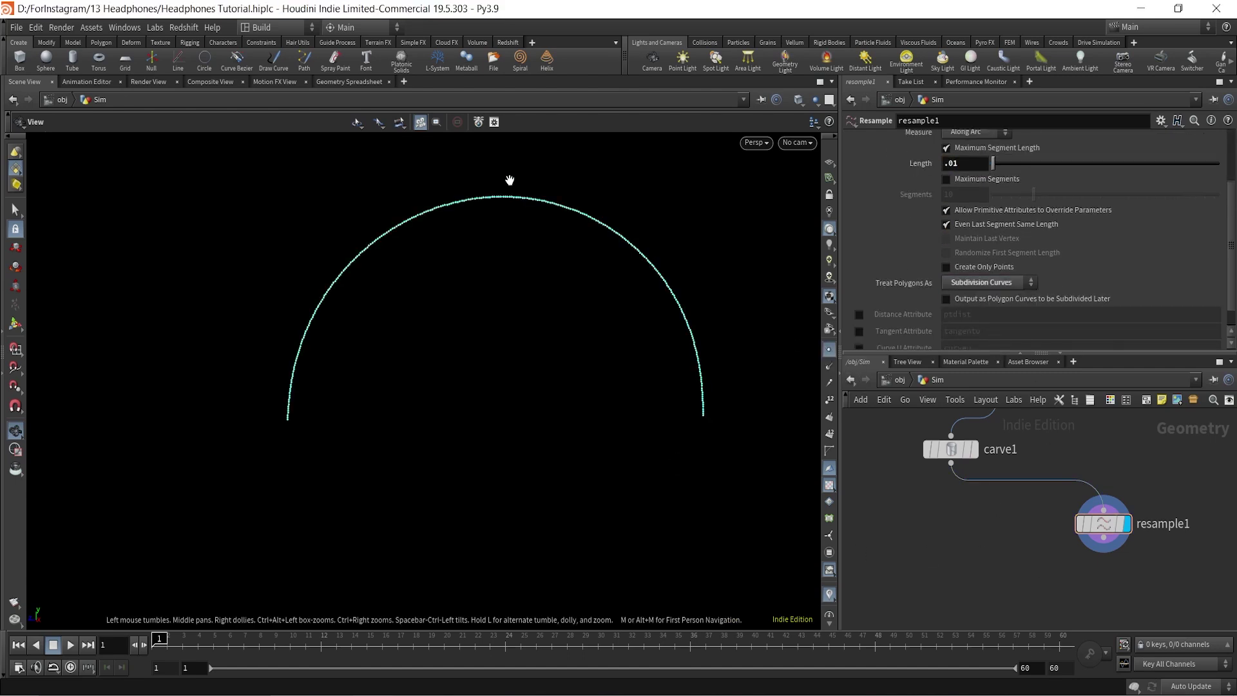
click(830, 349)
- Connect a Transform node to the Resample node's output and place it below that node
middle_drag(1013, 522, 1016, 466)
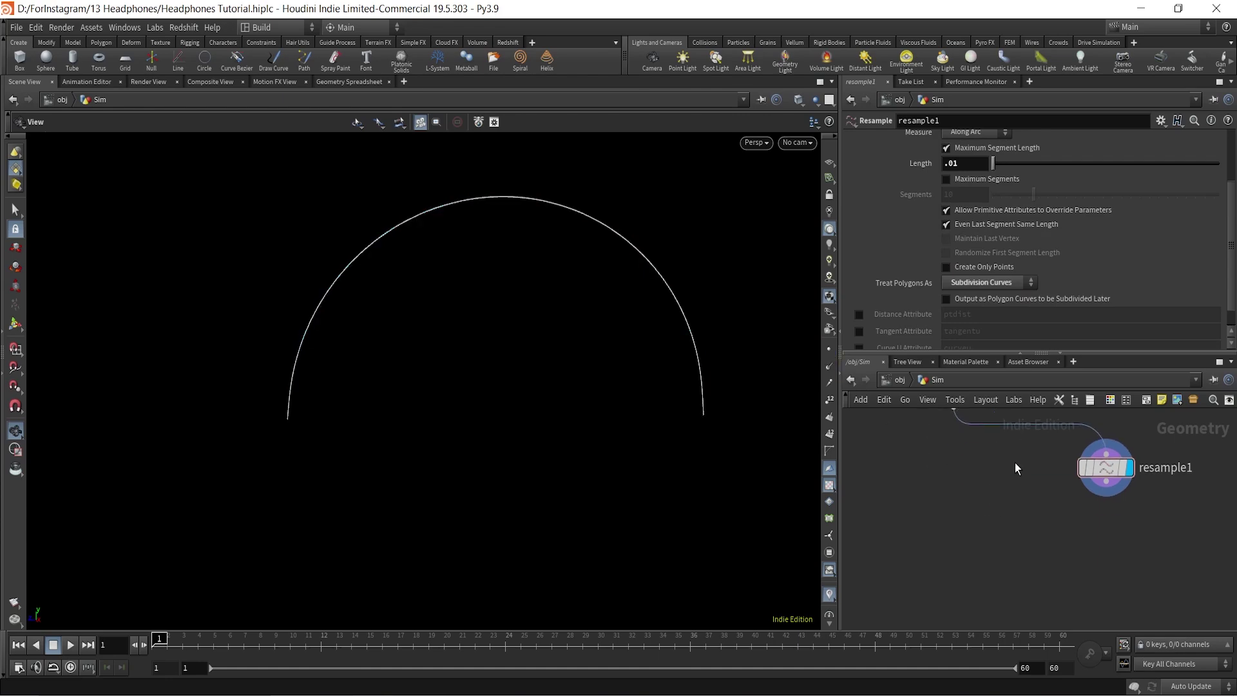
drag(1112, 491, 1009, 532)
key(Tab)
text(transfo)
key(Return)
click(1010, 532)
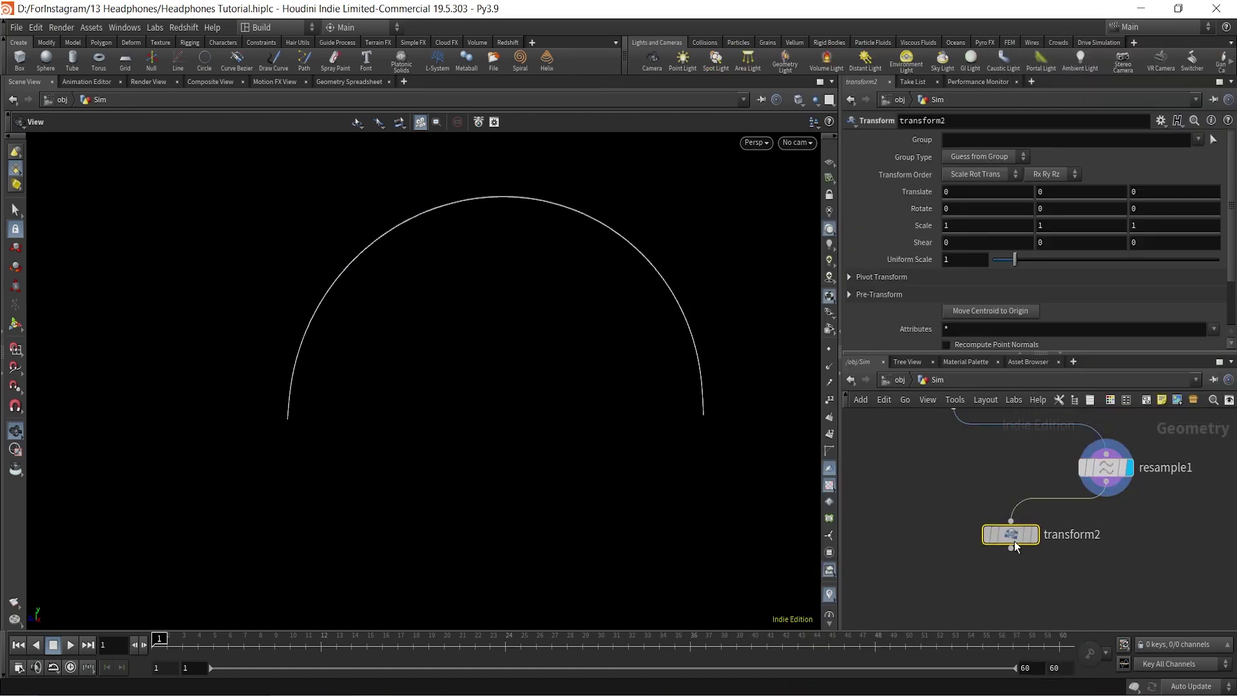
- Shift the Edge Fracture node lower to make more room below the Remesh and Scatter nodes
scroll(1014, 538, down, 5)
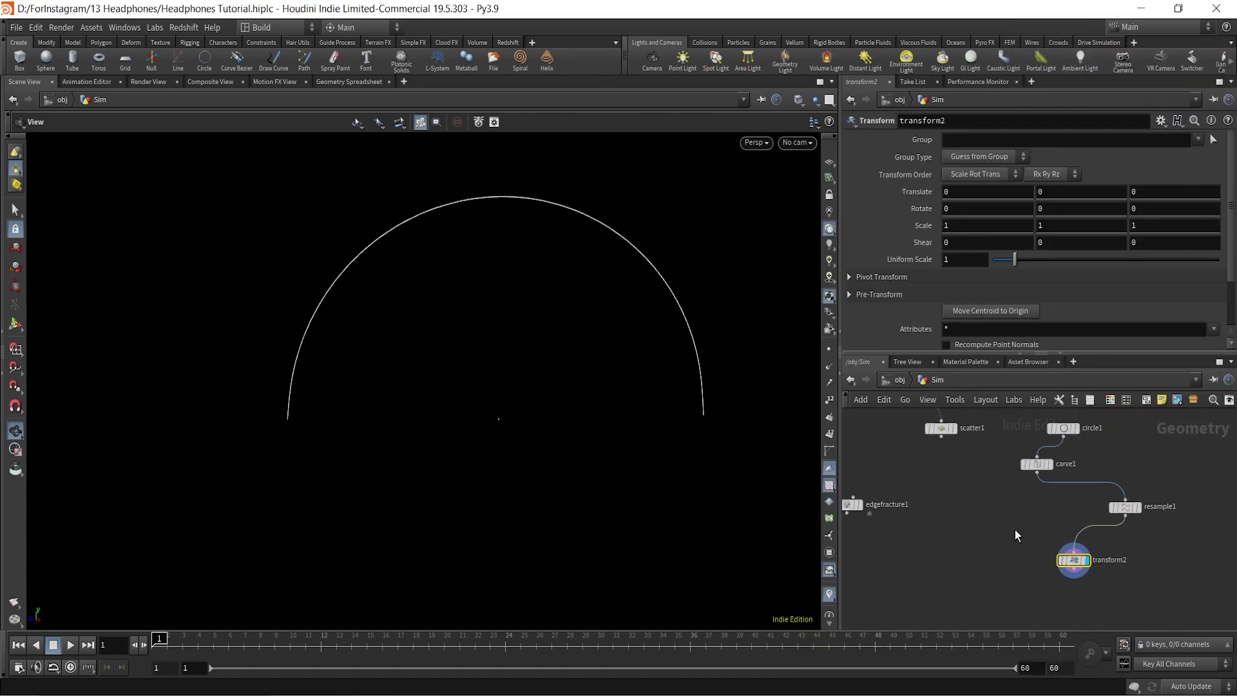
middle_drag(1015, 535, 1126, 528)
drag(961, 496, 966, 522)
middle_drag(1114, 451, 1071, 450)
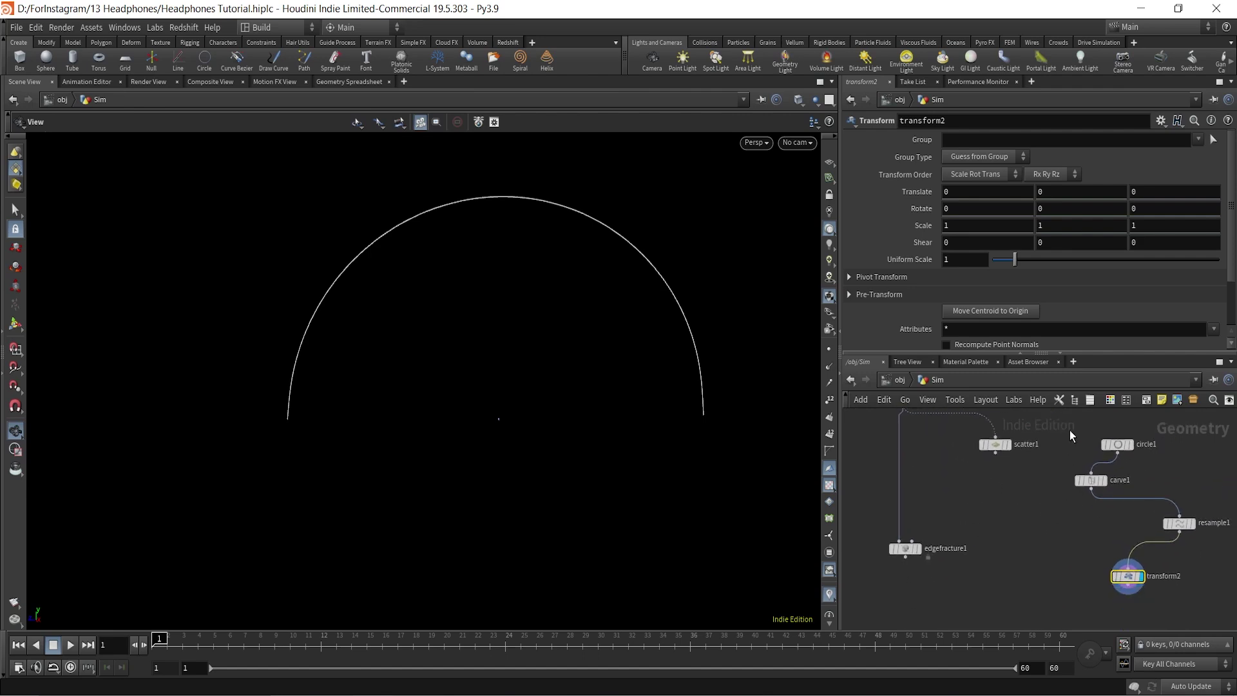
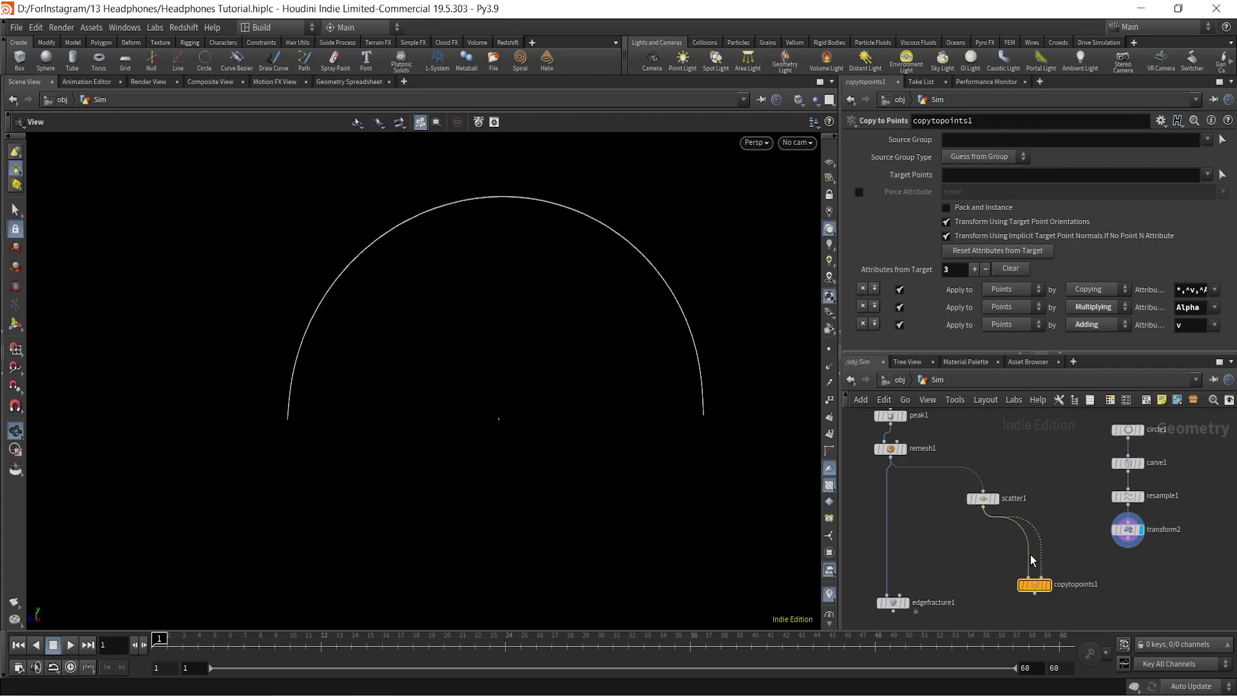
- Feed the Transform output into the Copy to Points node's first input and display the arcs copied onto the scattered points
click(1050, 586)
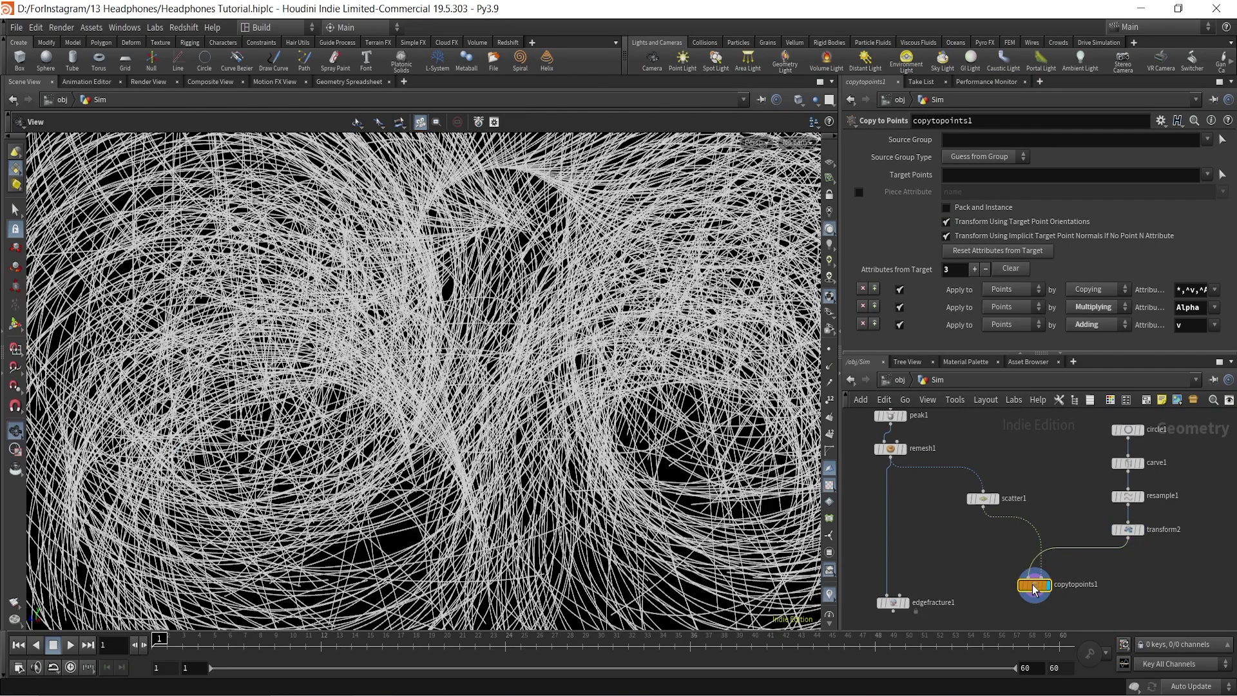
scroll(565, 457, down, 5)
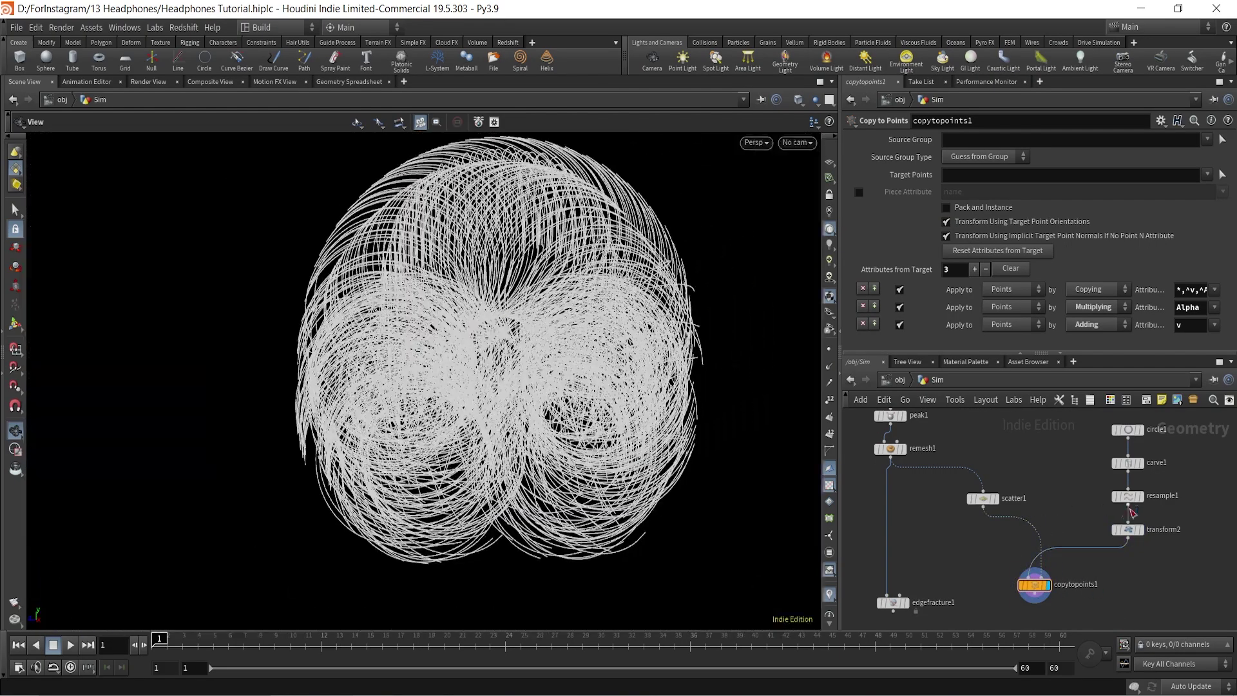
scroll(1112, 538, up, 4)
- Set the Uniform Scale of the Transform node below Resample to 0.36 to shrink the copied arcs
click(1108, 536)
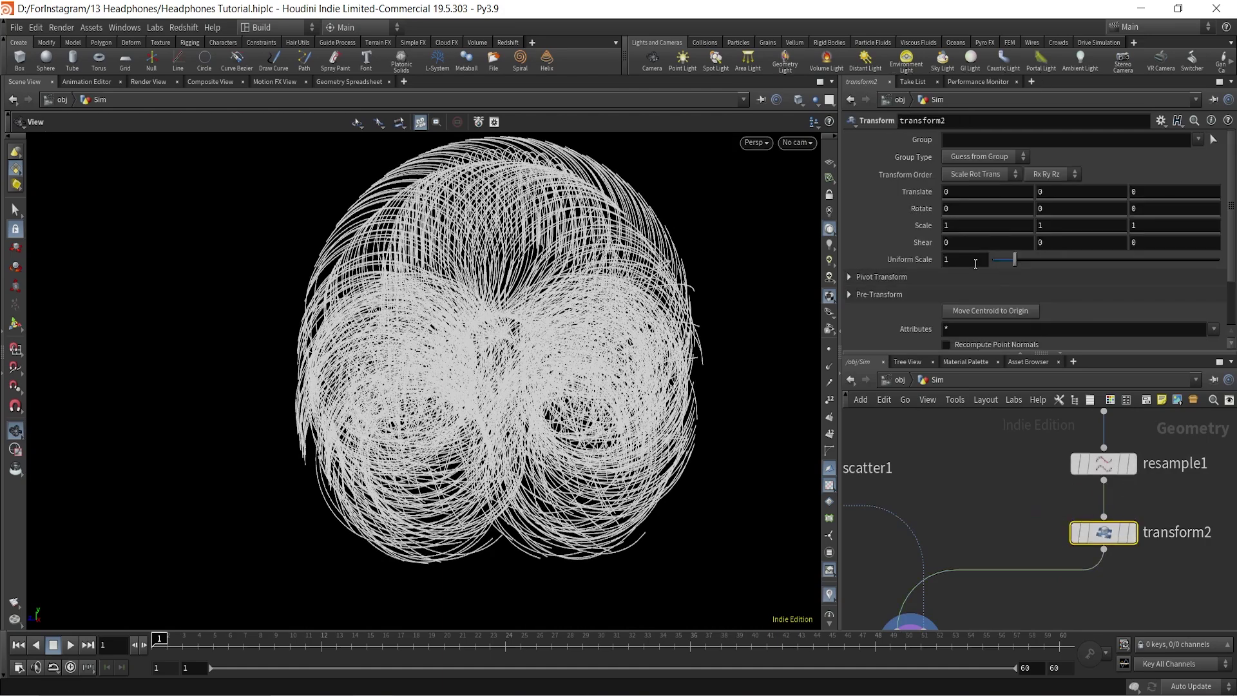
middle_drag(975, 263, 416, 406)
mouse_move(498, 338)
mouse_down()
mouse_move(394, 383)
mouse_move(497, 342)
mouse_up()
right_drag(497, 342, 656, 217)
middle_drag(656, 217, 588, 269)
right_drag(589, 268, 499, 340)
drag(984, 260, 777, 272)
text(.36)
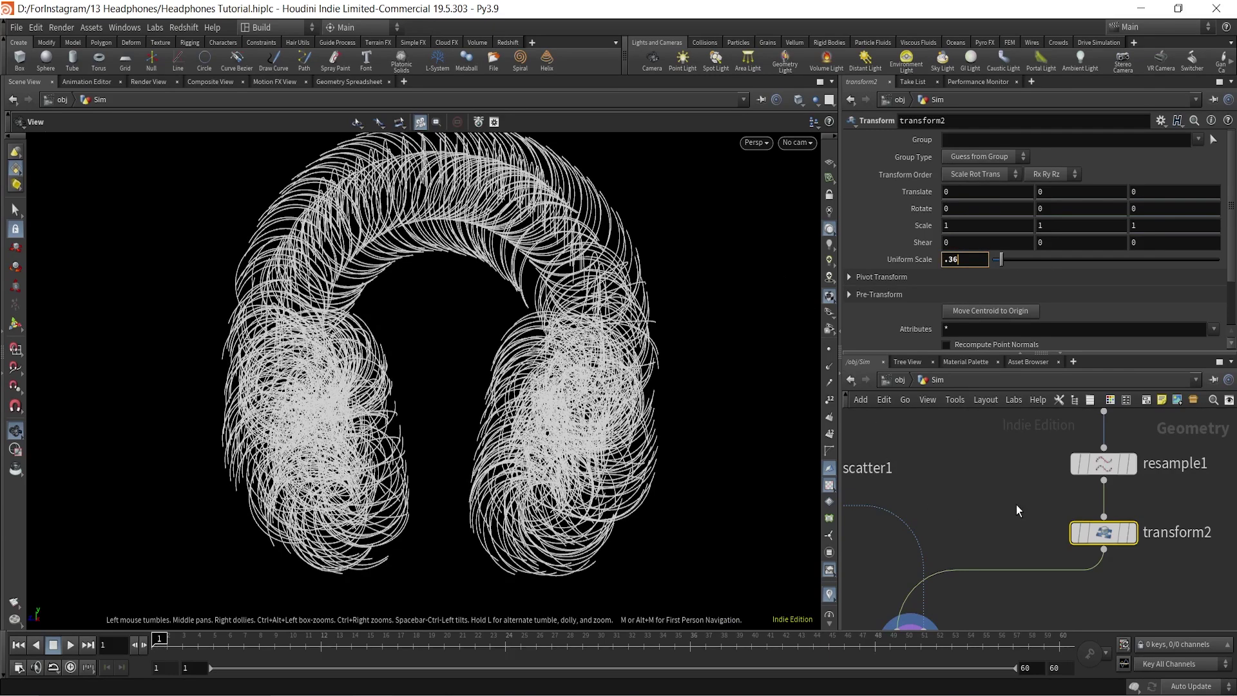
key(Return)
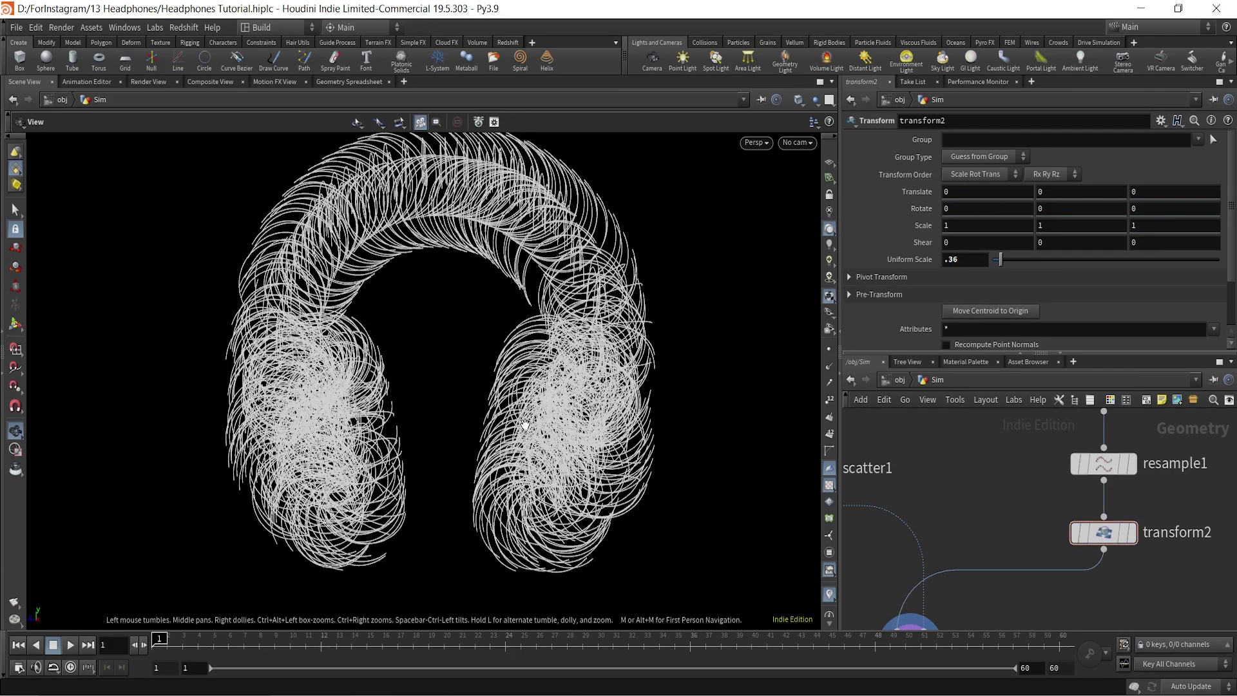
right_drag(496, 275, 527, 322)
scroll(1011, 508, down, 3)
middle_drag(993, 511, 1050, 511)
middle_drag(910, 488, 1003, 501)
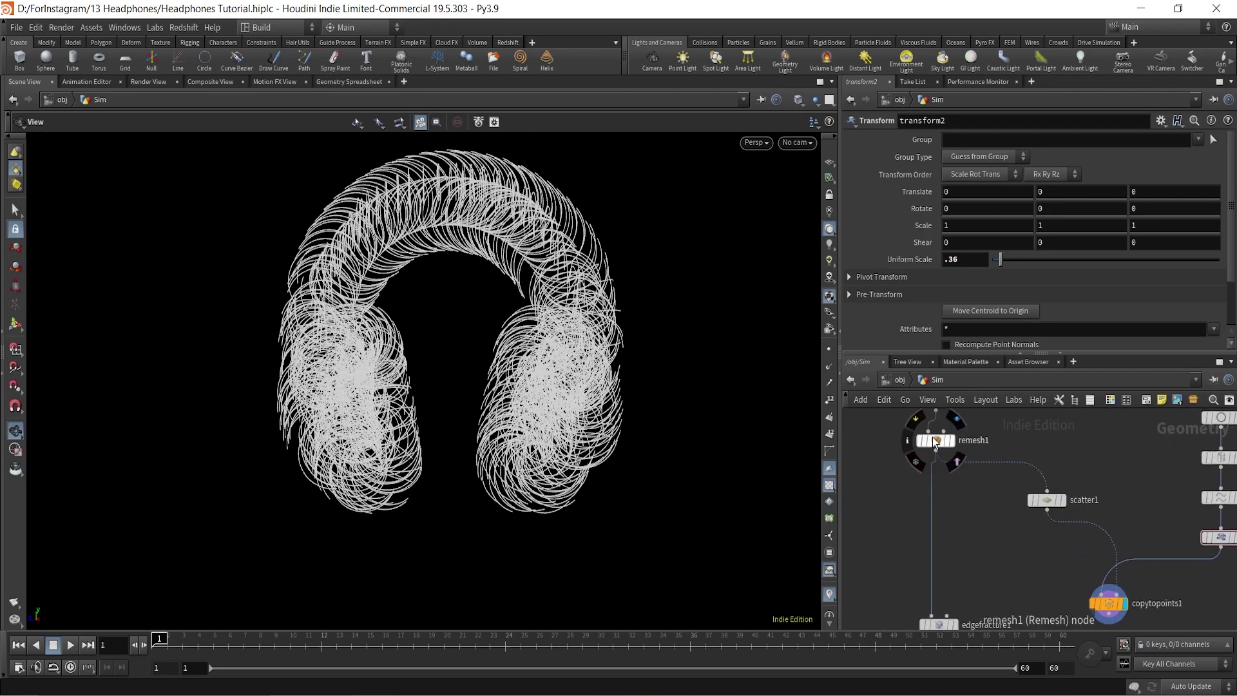
- Show the Remesh node as a template beneath the arcs and set the Uniform Scale of the Transform below Resample to 0.25
click(944, 440)
scroll(561, 429, up, 5)
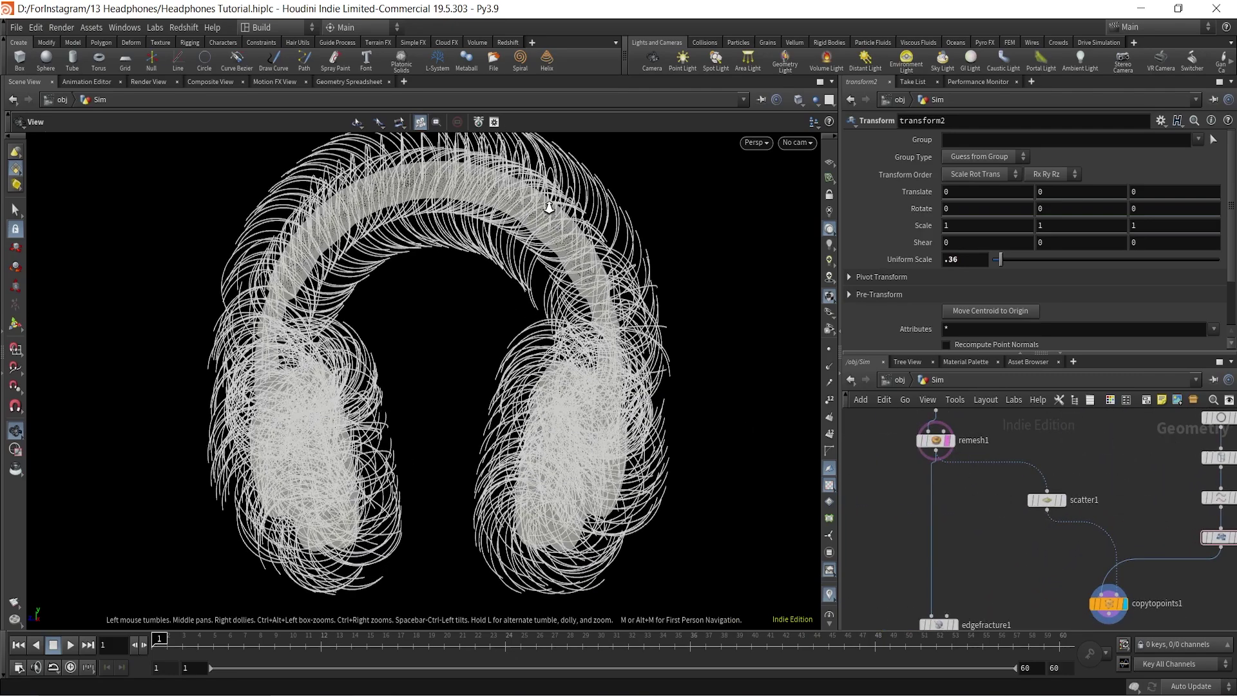
text(.25)
key(Return)
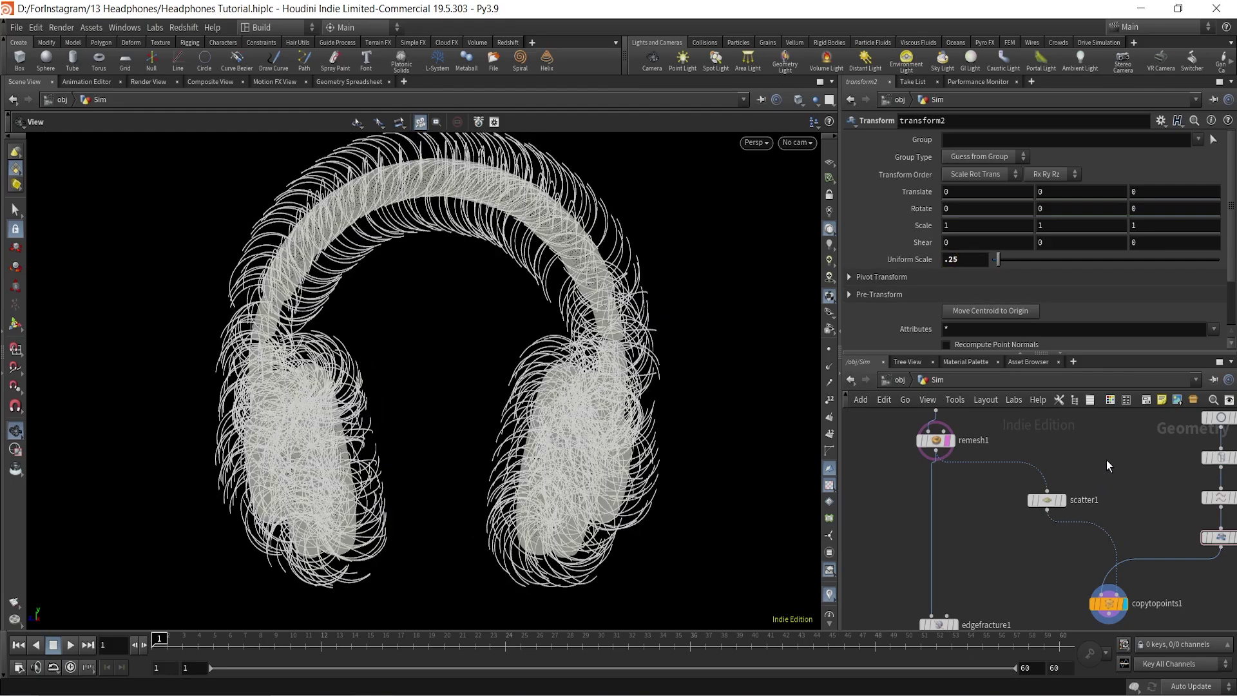
drag(420, 219, 391, 206)
right_drag(483, 230, 458, 297)
middle_drag(504, 279, 469, 293)
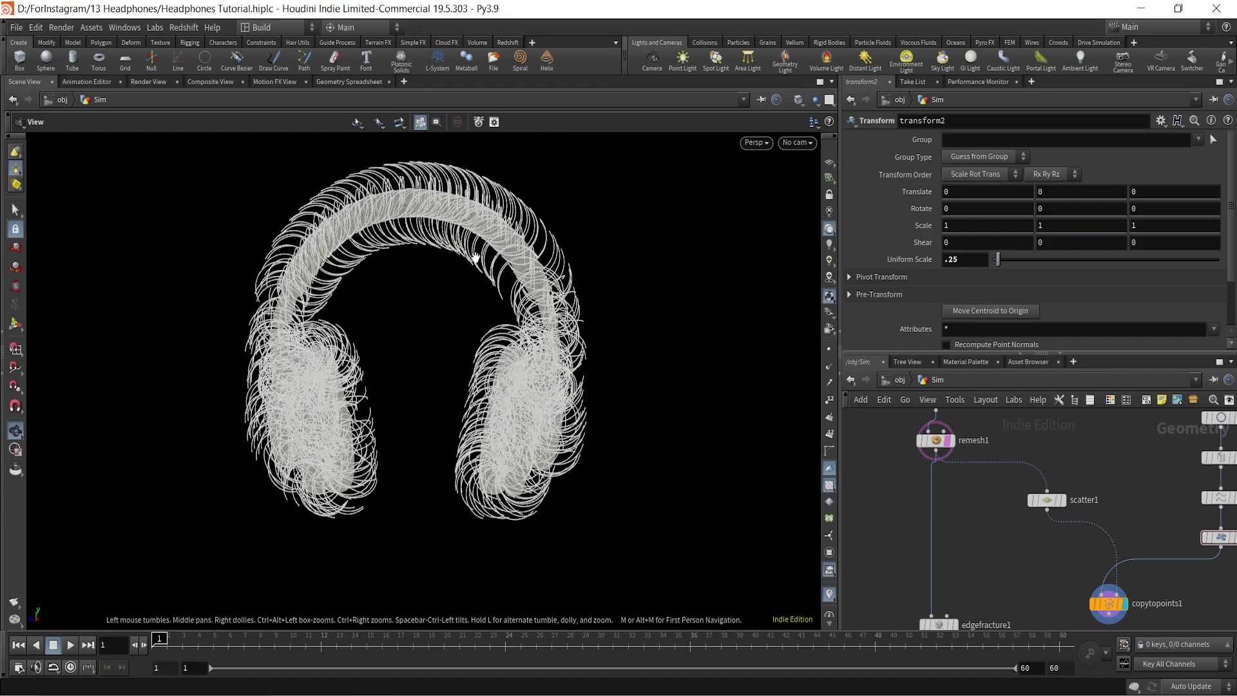
- Display the single arc from the Transform node below Resample as a template and frame it up close
scroll(1139, 508, down, 3)
middle_drag(1127, 575, 1054, 533)
scroll(1054, 533, up, 4)
scroll(1054, 535, up, 1)
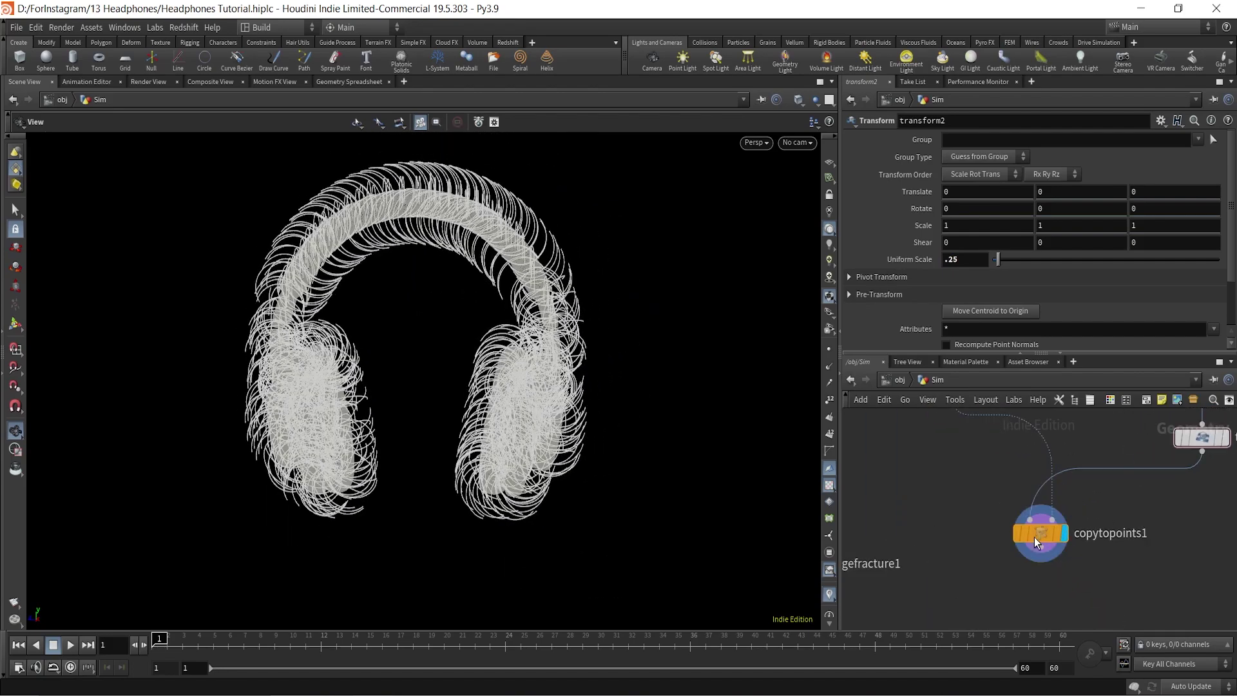
click(1034, 536)
scroll(1158, 509, down, 2)
middle_drag(1158, 509, 1077, 574)
scroll(1105, 531, up, 3)
click(1096, 518)
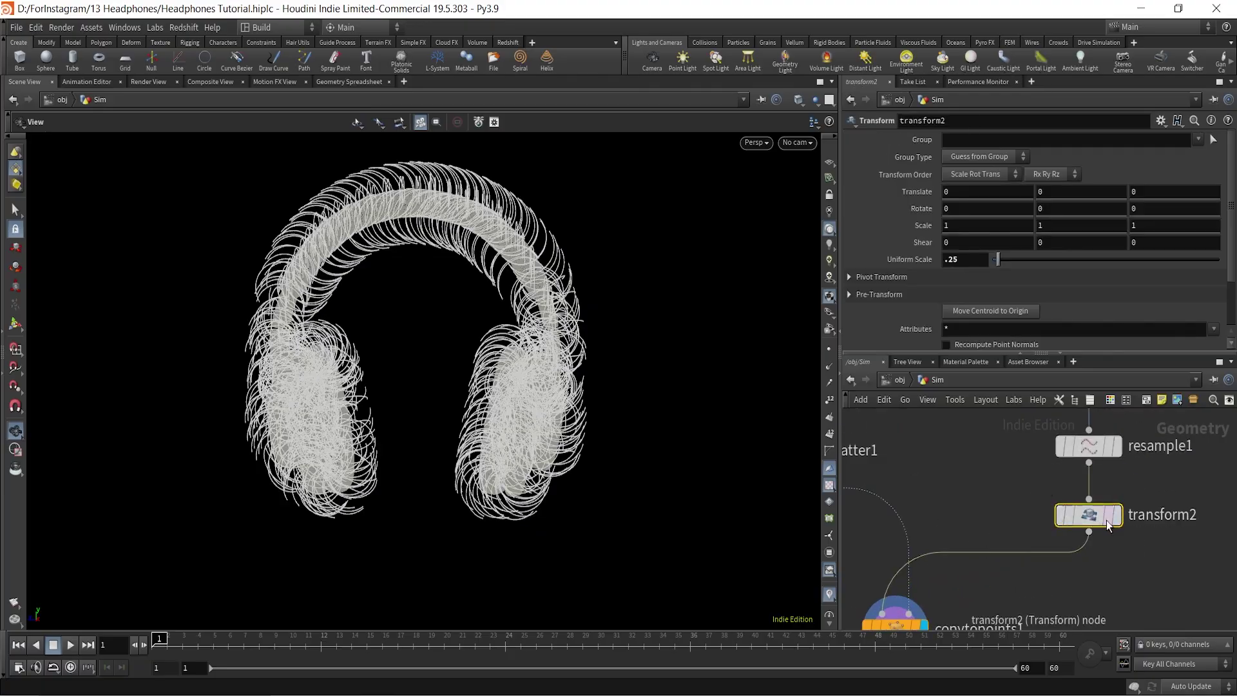
mouse_move(1100, 519)
click(1127, 549)
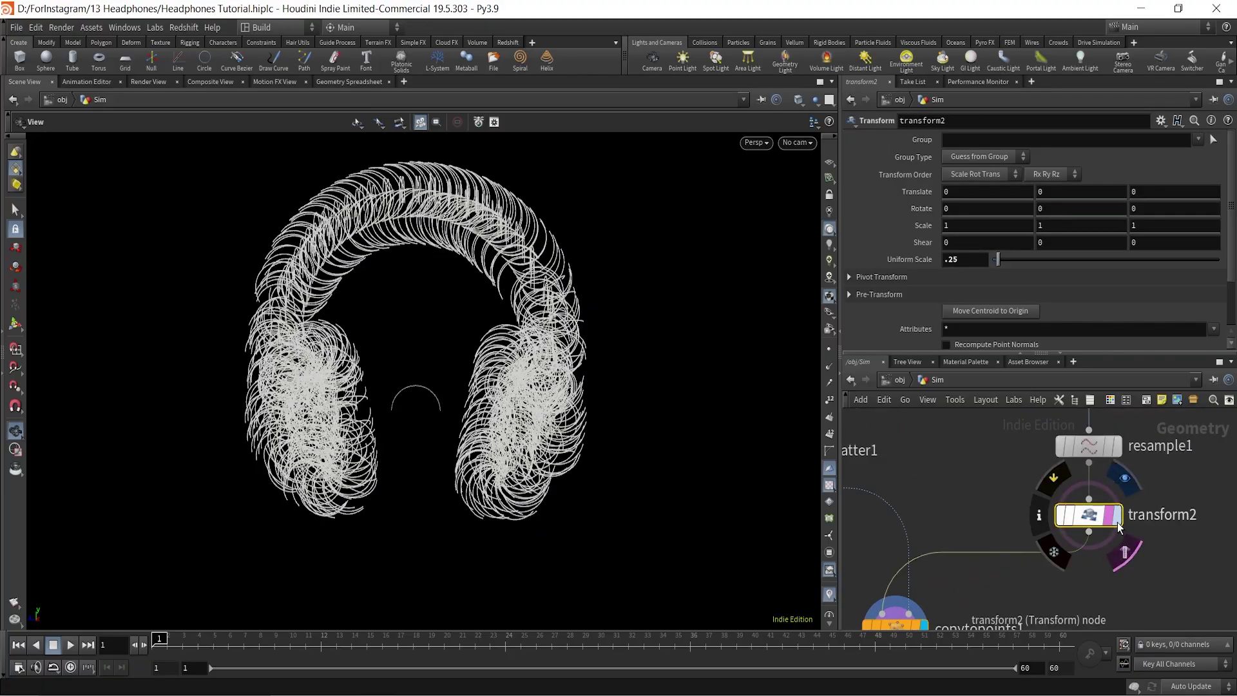
scroll(410, 392, up, 10)
scroll(500, 421, up, 3)
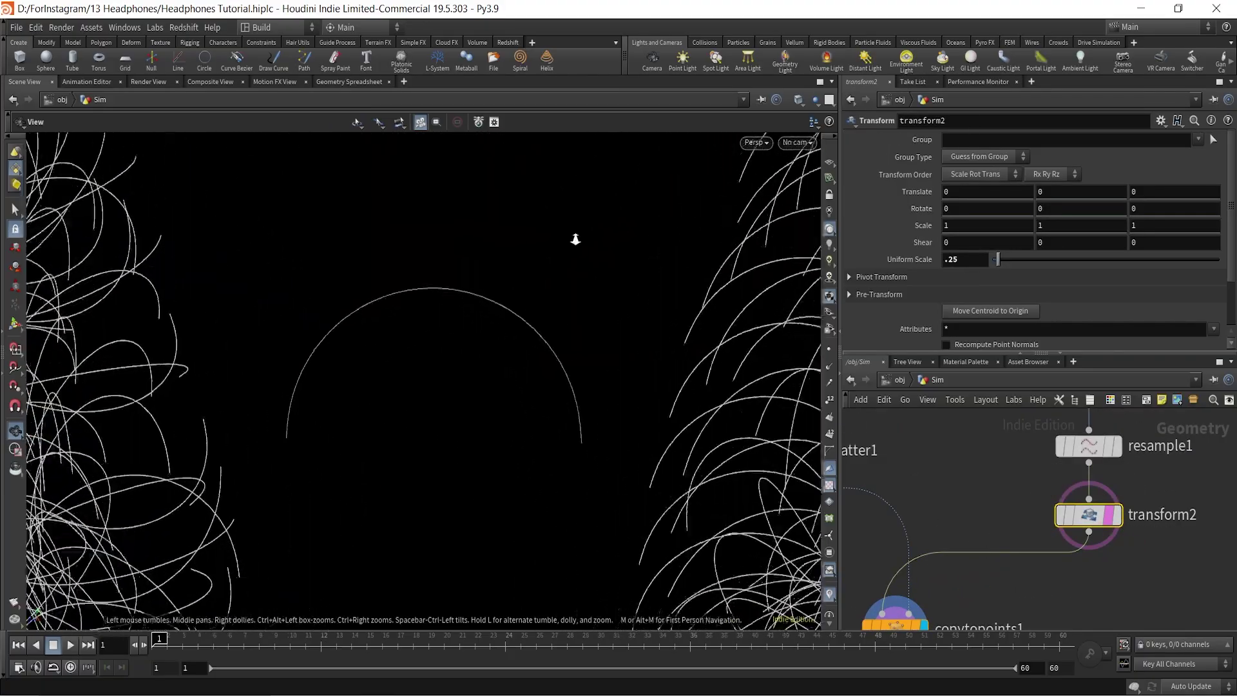
- Set the arc Transform's X rotation to -7, Translate Y to 0.07 and Translate Z to -0.02, and turn off its template display
middle_drag(970, 207, 971, 206)
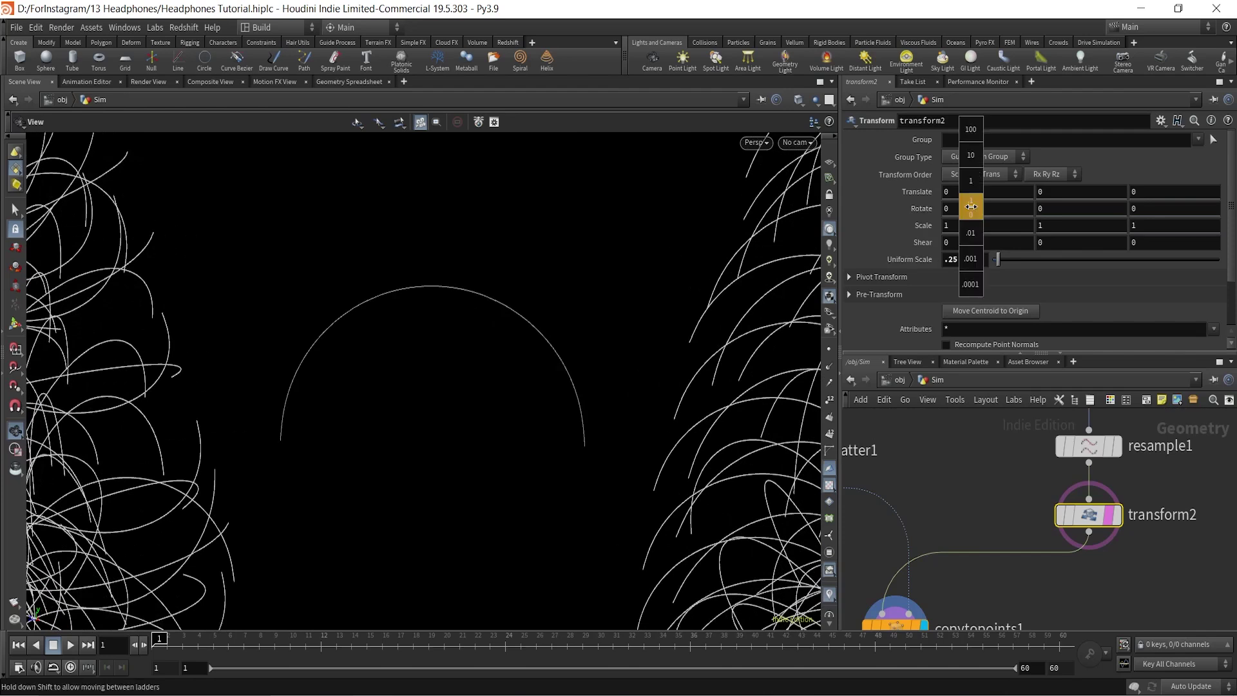
middle_drag(1070, 208, 220, 163)
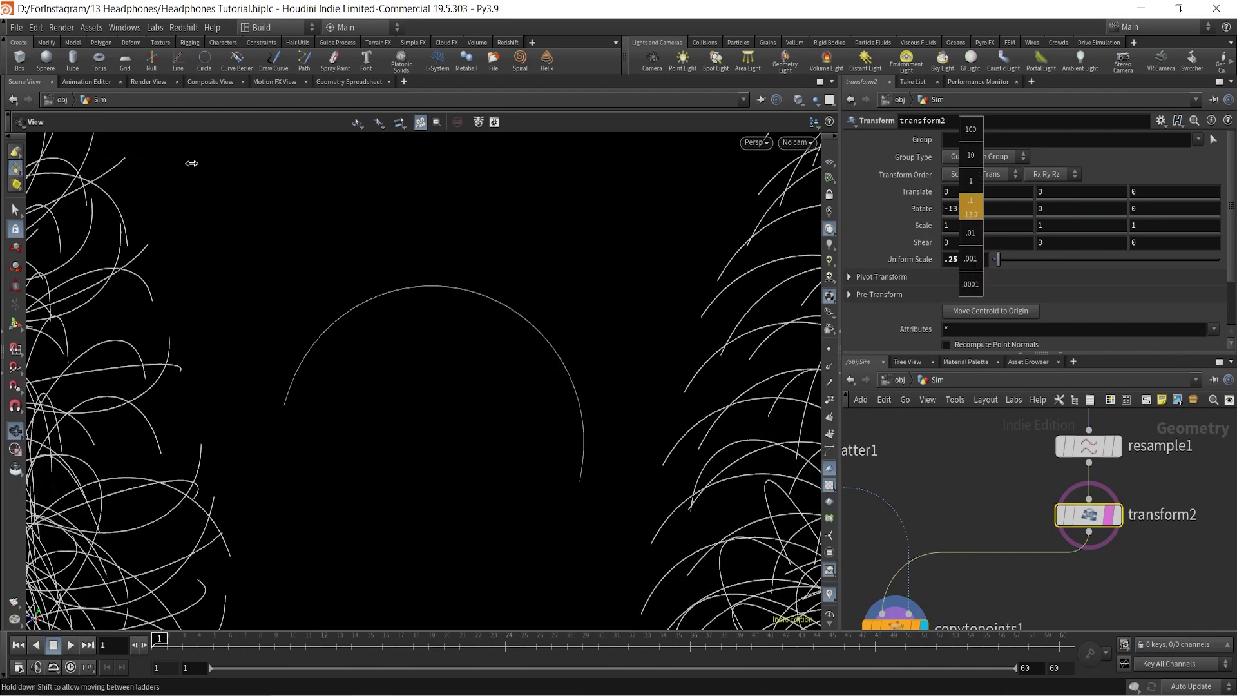
middle_drag(298, 144, 451, 147)
middle_drag(574, 148, 574, 148)
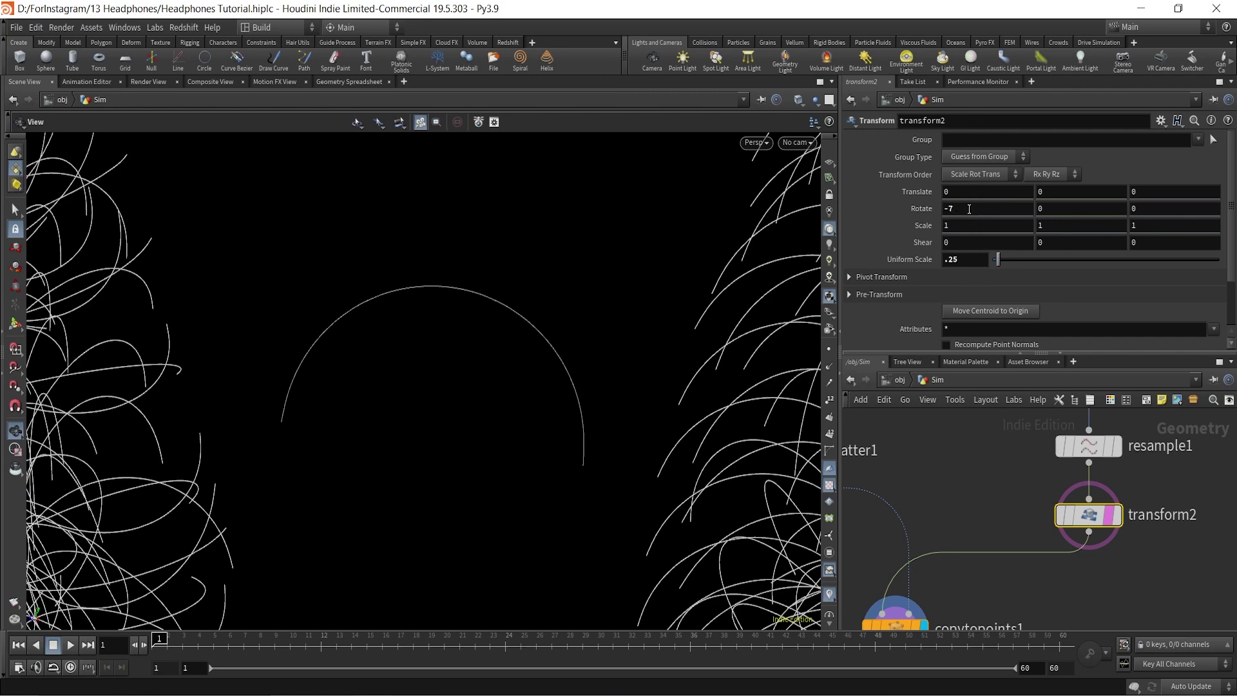
middle_drag(1085, 202, 1150, 212)
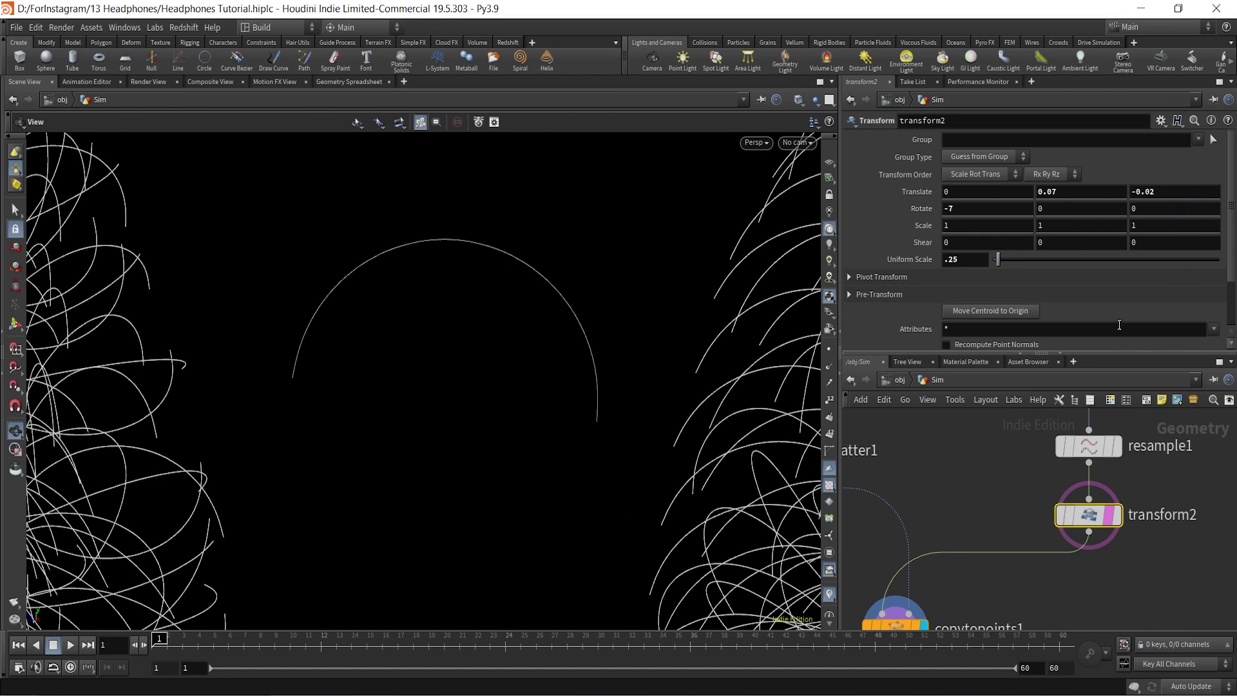
click(1126, 541)
- Reposition the Scatter and Copy to Points nodes to tidy the layout beside the Edge Fracture branch
scroll(1139, 567, down, 3)
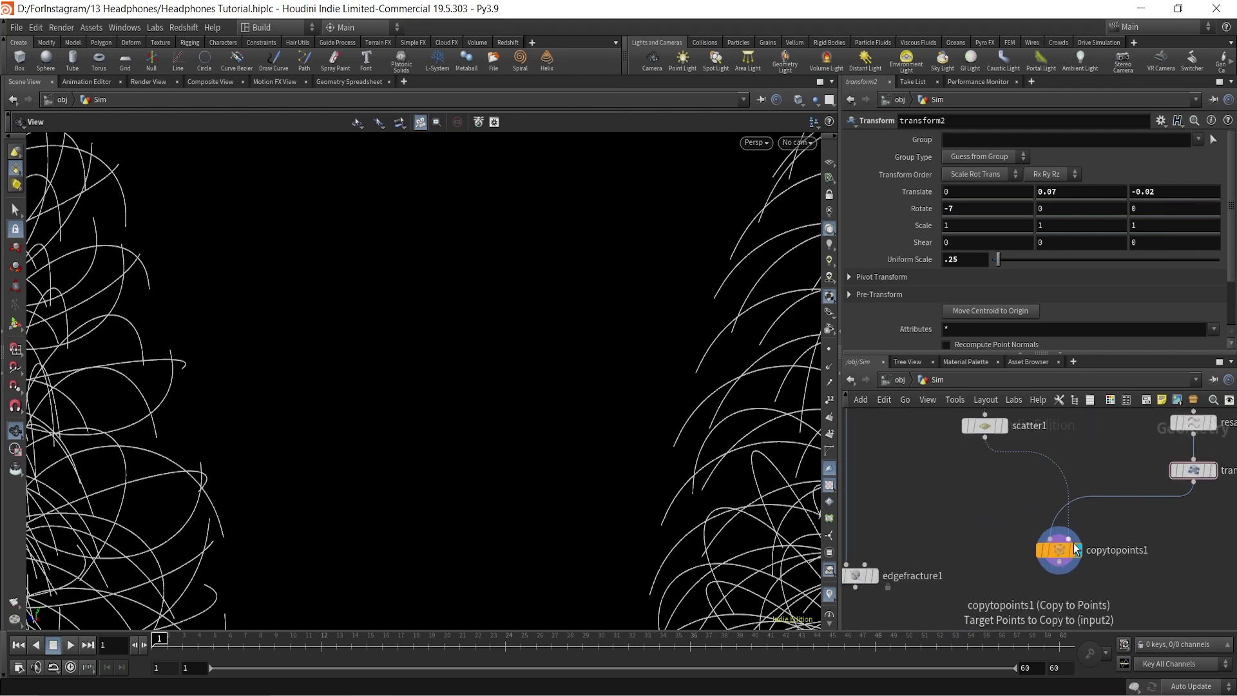
click(1062, 551)
scroll(984, 473, down, 2)
drag(985, 473, 1003, 514)
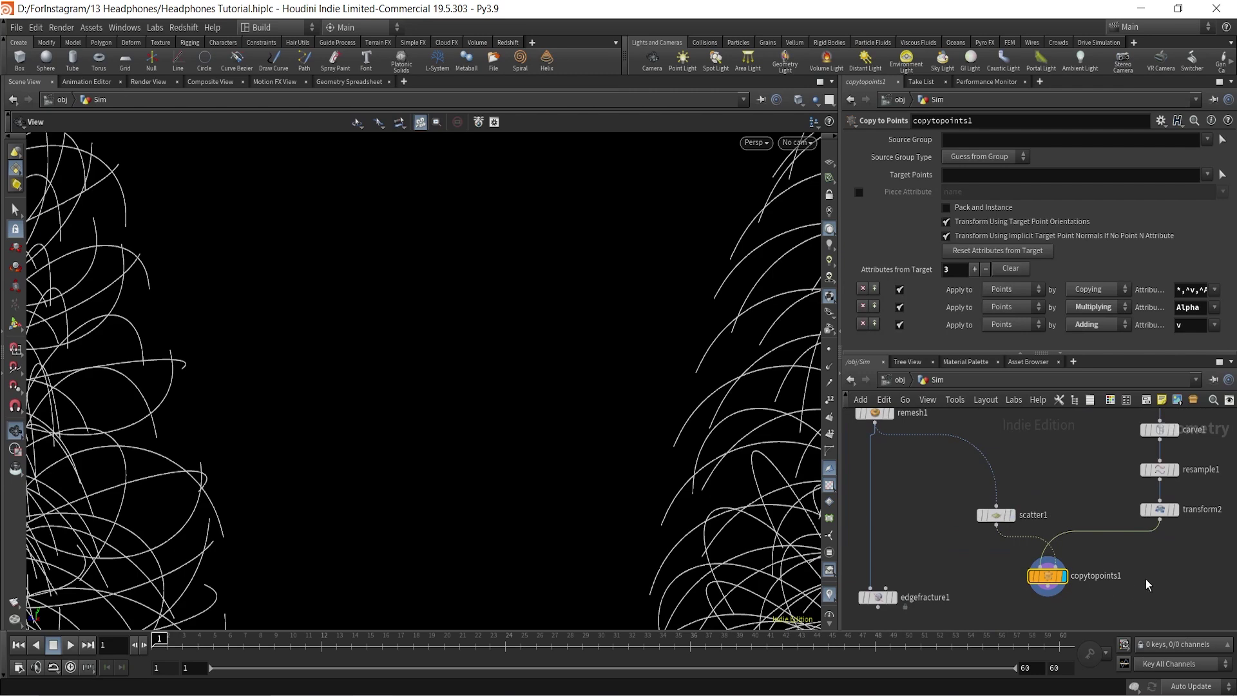
middle_drag(1139, 583, 1160, 520)
drag(1071, 514, 1115, 539)
- Feed the Copy to Points output into the Edge Fracture node's second input and display the fractured headphones
middle_drag(980, 528, 1000, 468)
drag(927, 476, 936, 546)
drag(1134, 496, 945, 542)
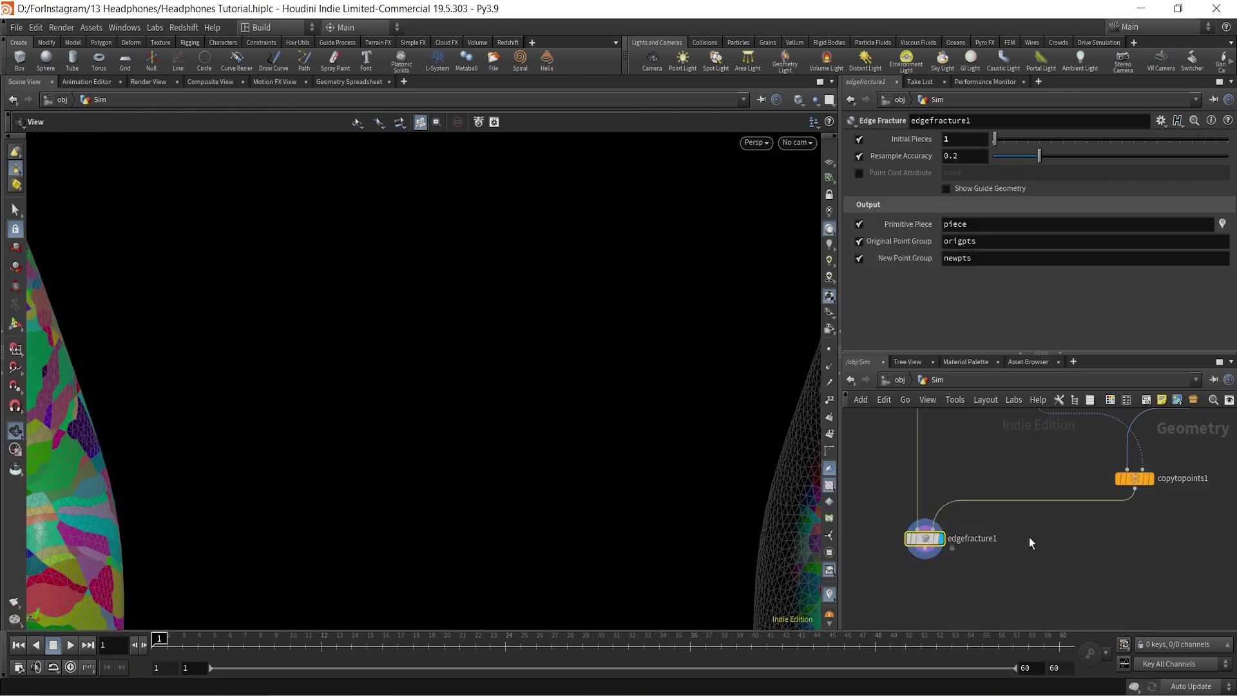
click(1019, 545)
- Examine the fracture pieces around the headband and ear cups, comparing the model with the piece colours off and on
right_drag(489, 270, 437, 385)
drag(437, 385, 640, 423)
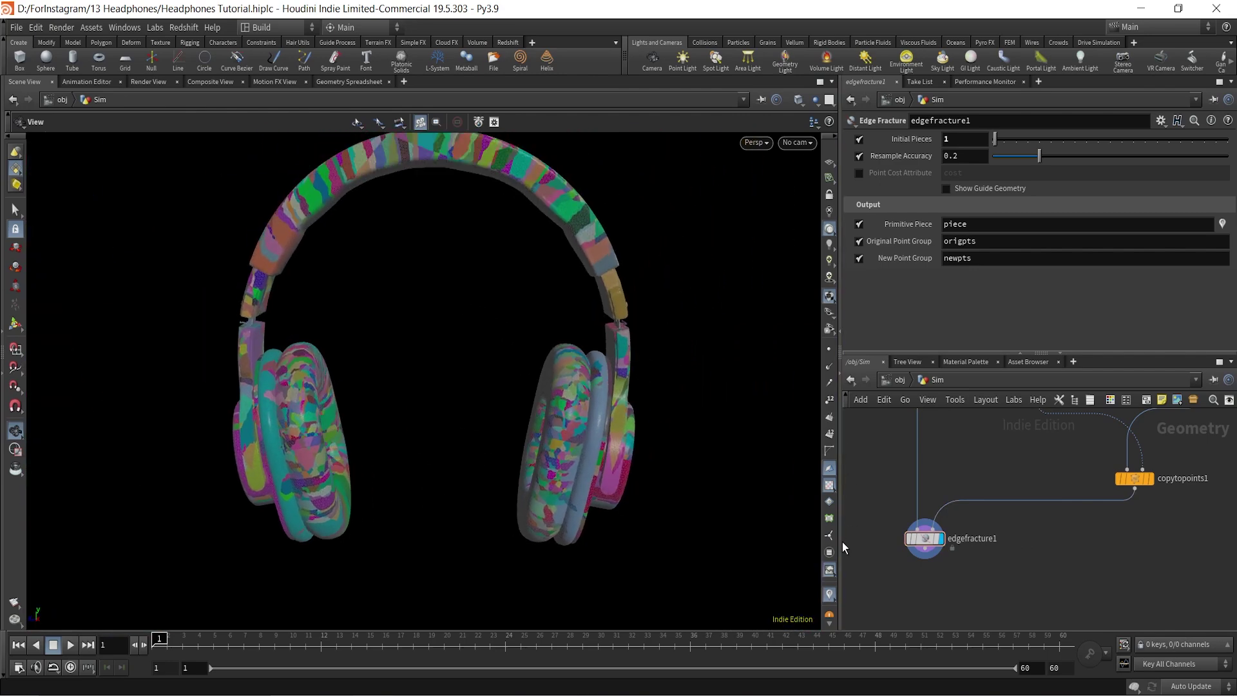
click(831, 593)
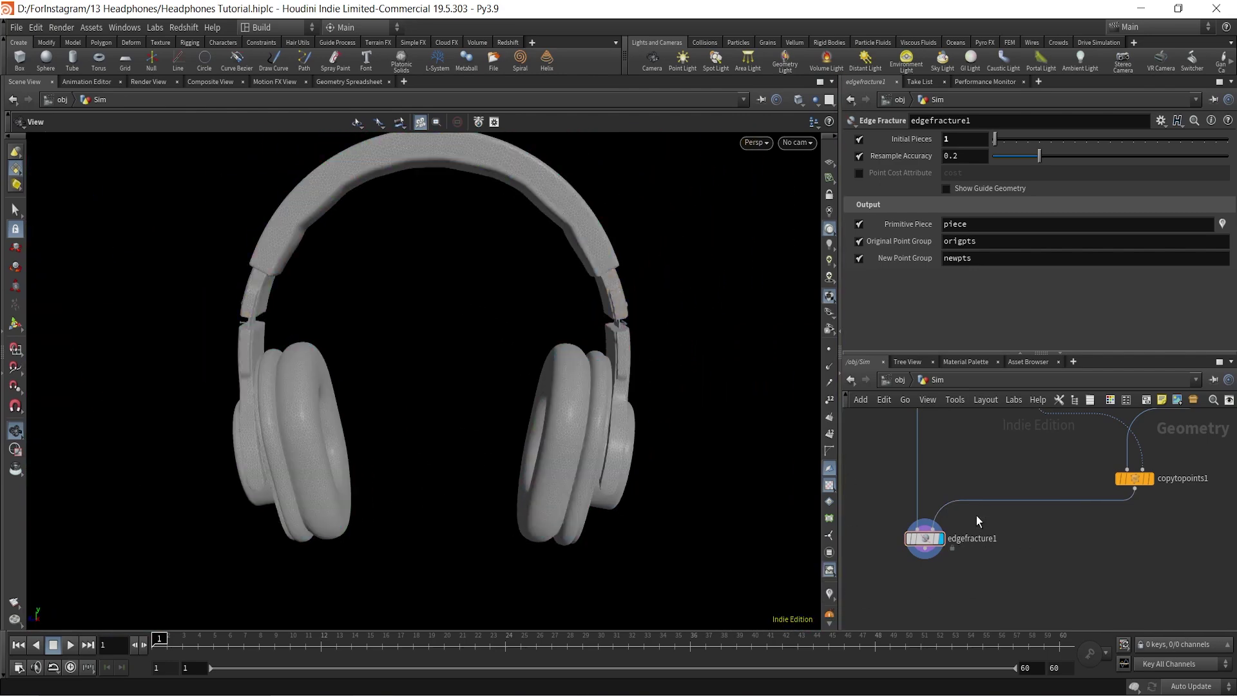
click(830, 593)
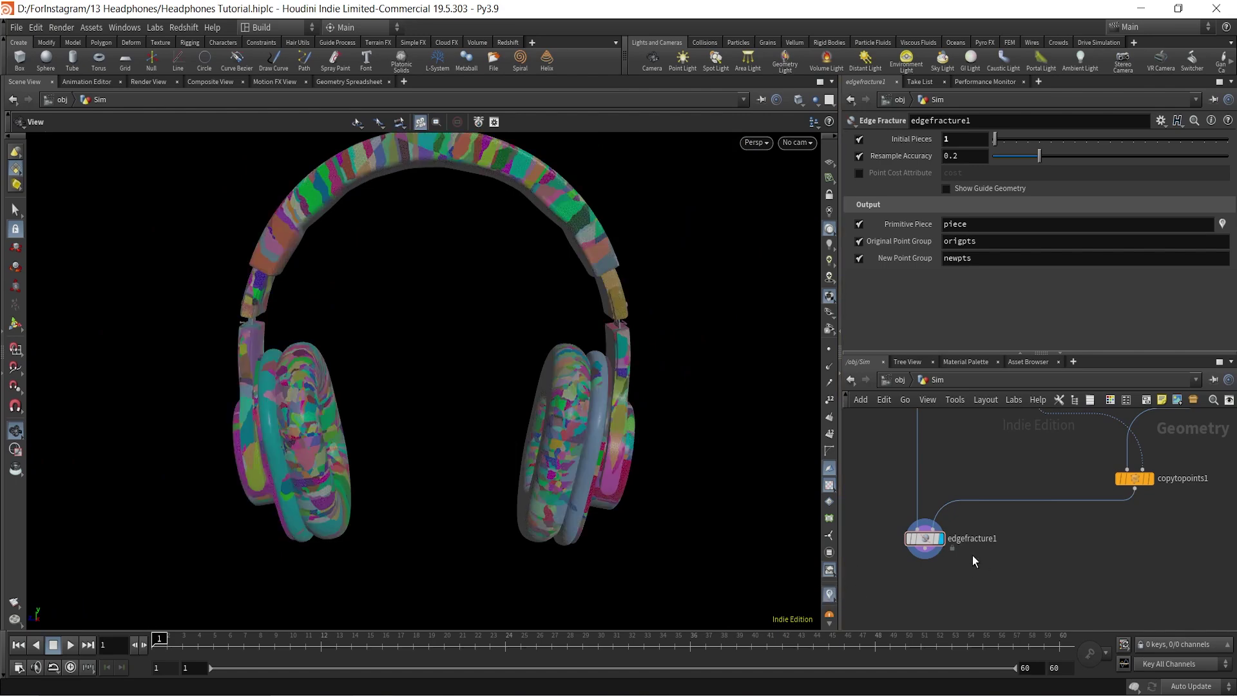
scroll(1011, 500, down, 3)
middle_drag(1011, 500, 1030, 429)
right_drag(542, 412, 675, 406)
drag(675, 406, 580, 381)
right_drag(580, 380, 425, 467)
middle_drag(426, 467, 509, 522)
drag(315, 456, 361, 458)
- Set the Uniform Scale of the Transform node below Resample to 0.36 to change the fracture pattern
scroll(938, 465, down, 2)
middle_drag(1077, 476, 1038, 560)
scroll(1031, 487, up, 6)
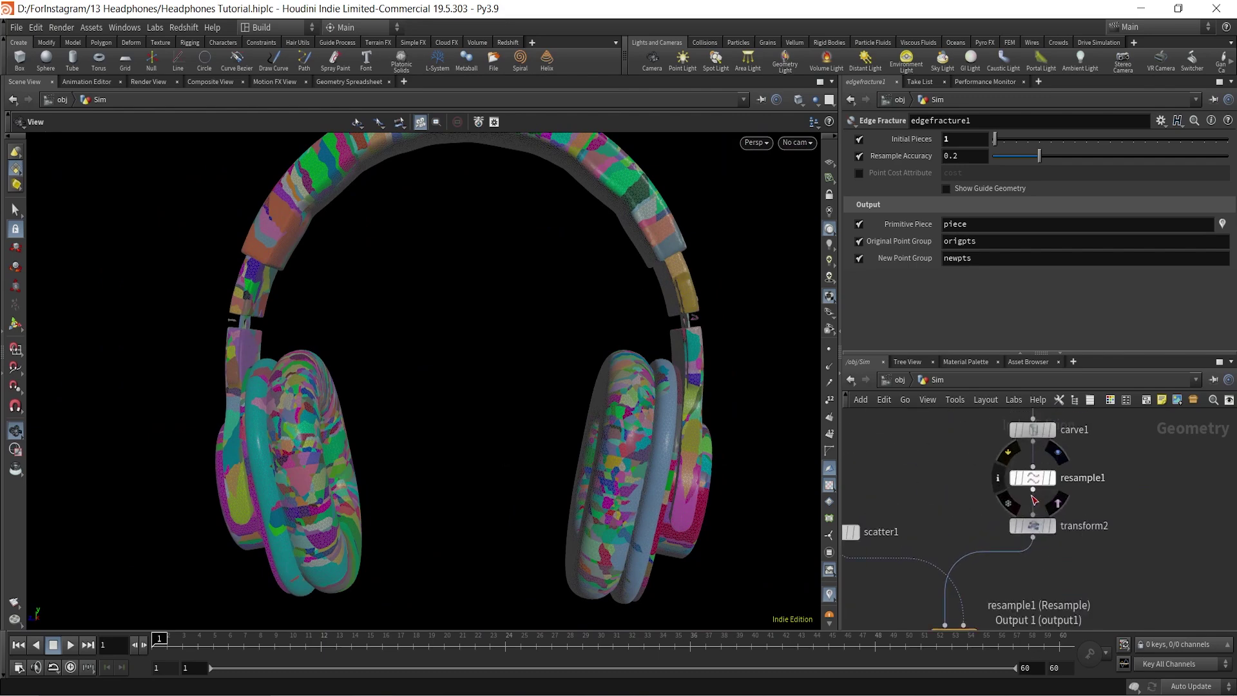
click(1034, 526)
middle_drag(987, 265, 1023, 294)
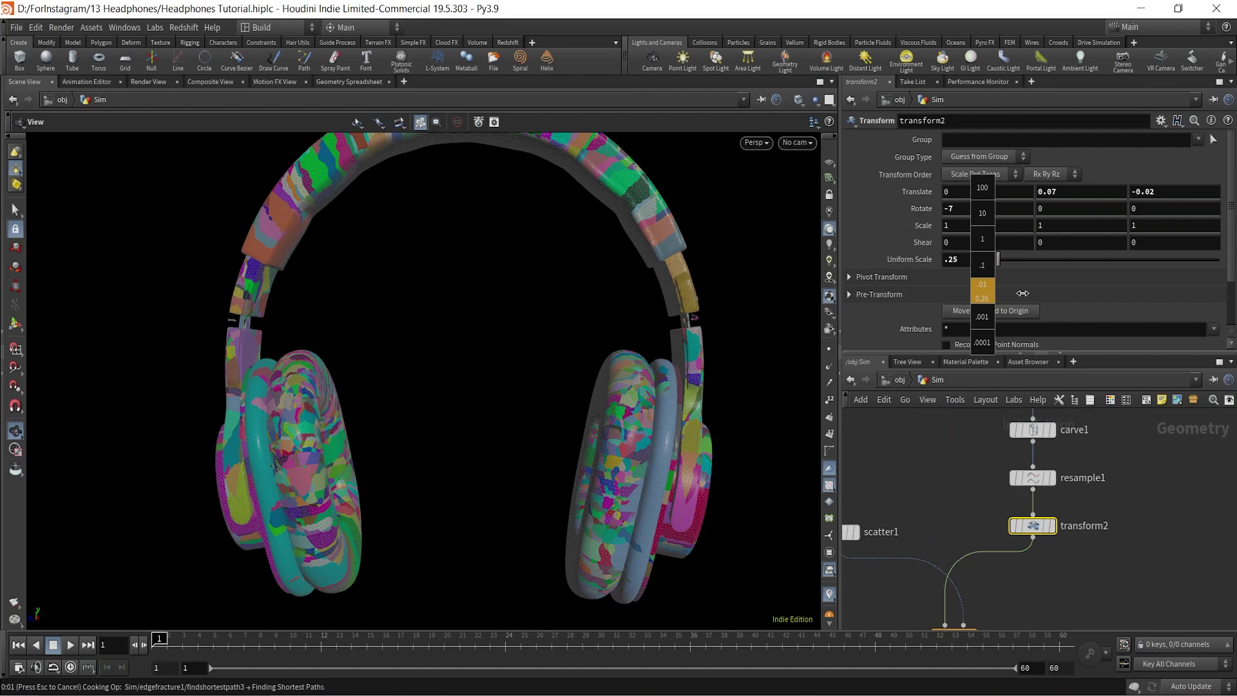
middle_drag(1032, 388, 983, 264)
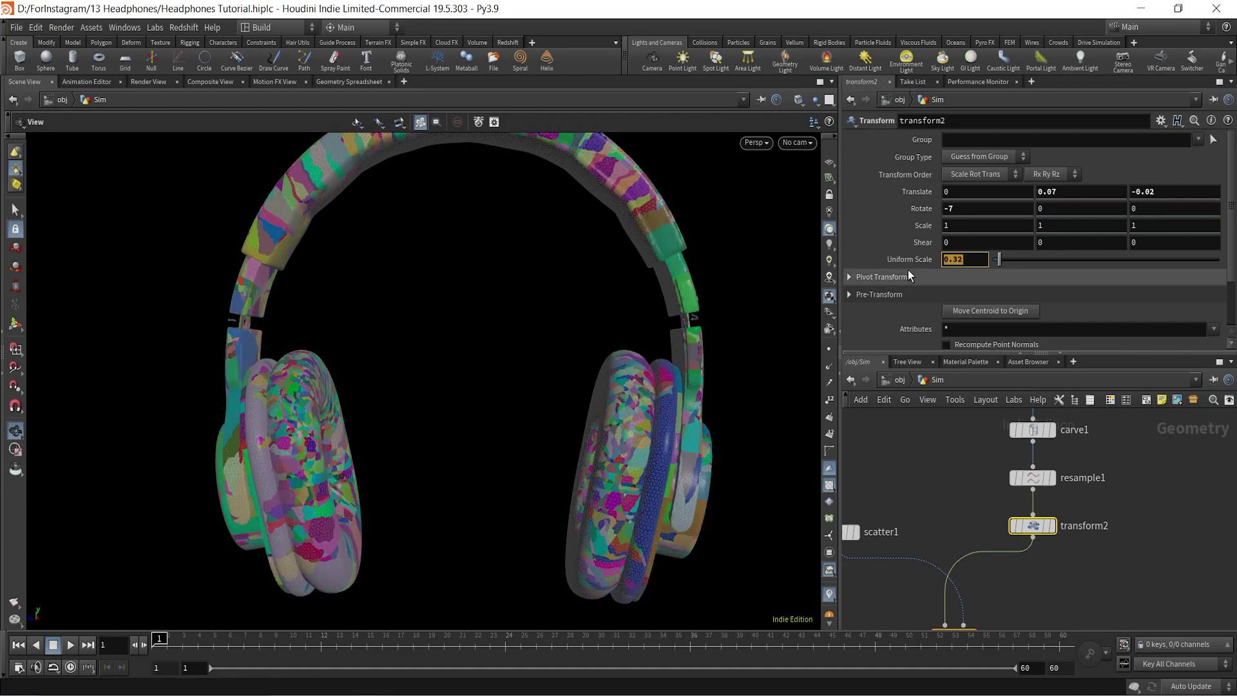
text(.36)
key(Return)
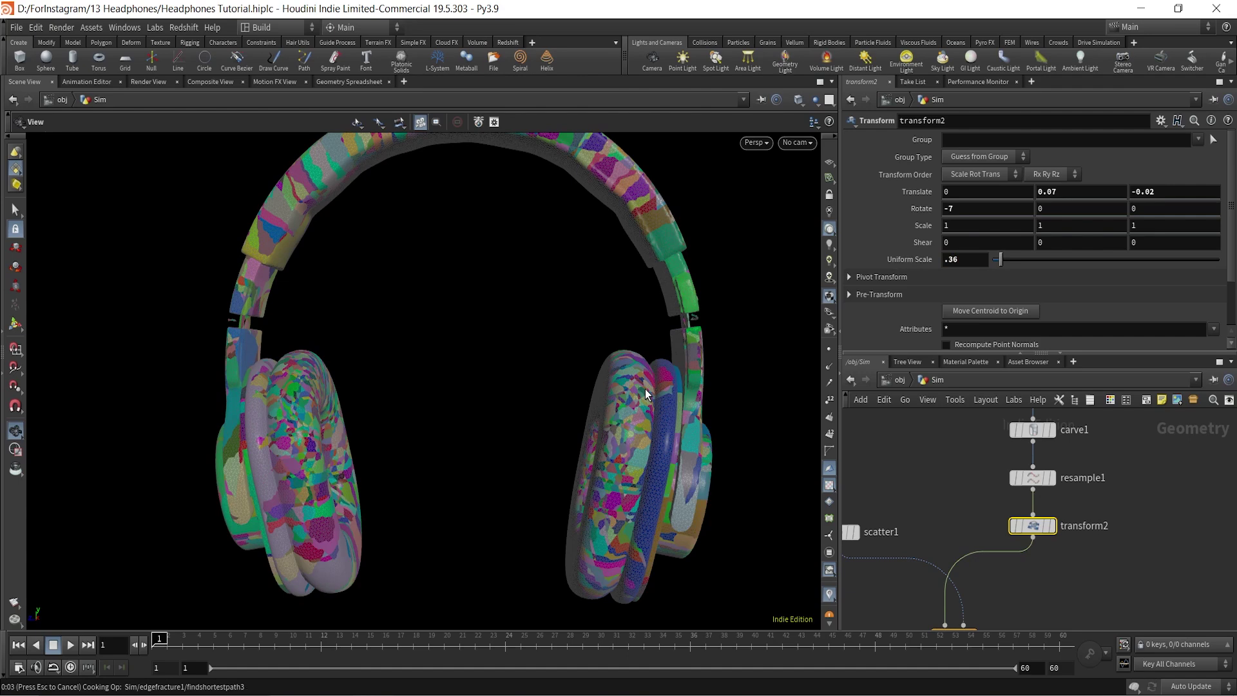
- Check the updated fracture on the headphones and review the Edge Fracture node's attribute information
drag(620, 488, 583, 450)
scroll(917, 533, down, 2)
middle_drag(916, 533, 1007, 387)
middle_drag(970, 509, 1110, 509)
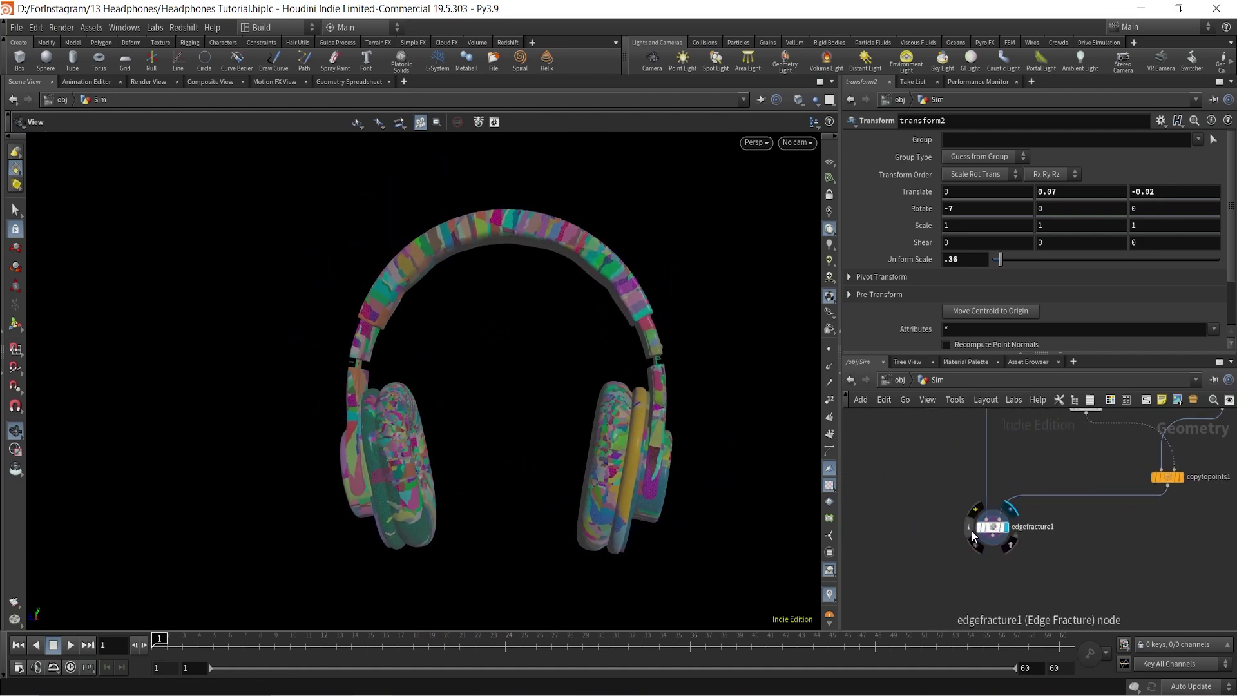
middle_click(971, 531)
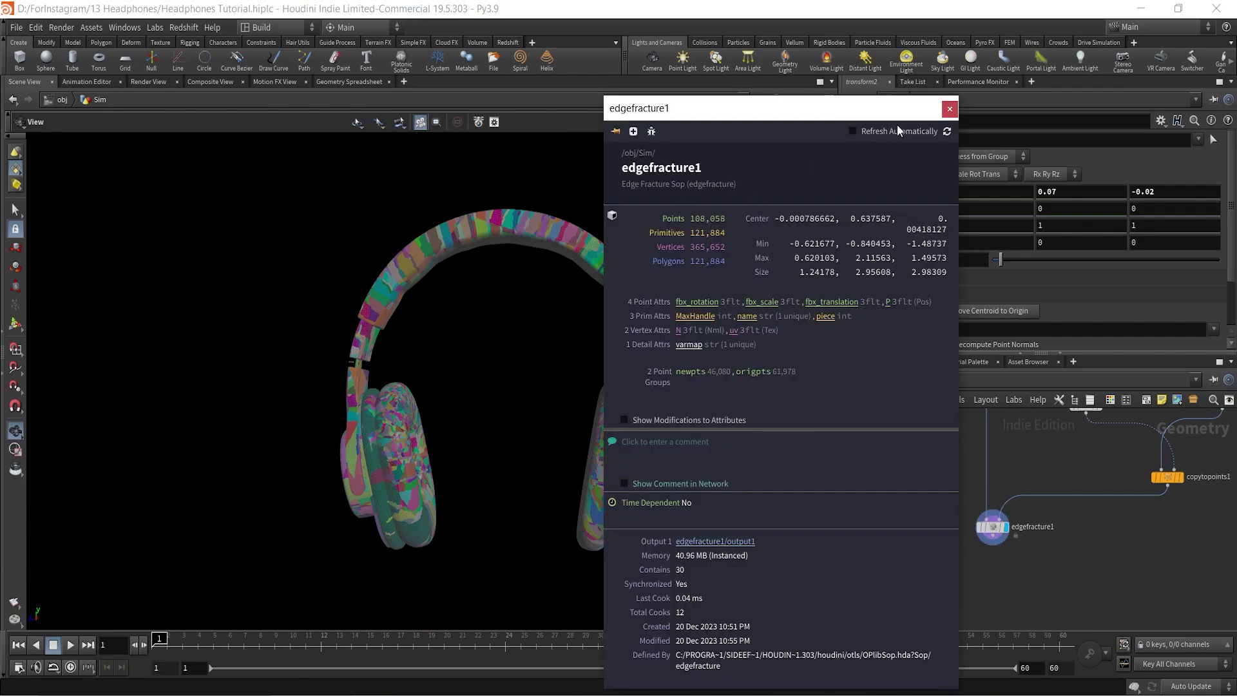
click(950, 110)
- Add an Exploded View node connected to the Edge Fracture output
middle_drag(1070, 529, 1127, 471)
drag(1048, 478, 991, 542)
key(Tab)
text(exp)
key(Return)
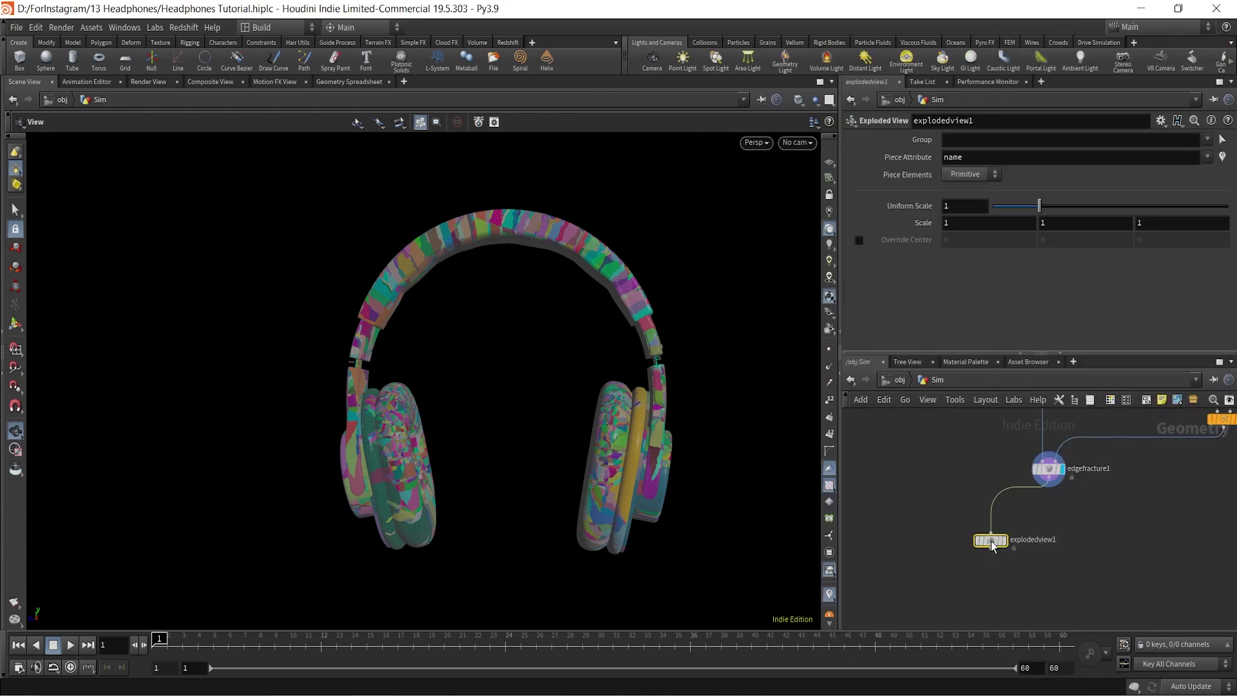
- Display the Exploded View node, set its Piece Attribute to piece, and orbit around the separated pieces
click(1004, 545)
click(892, 160)
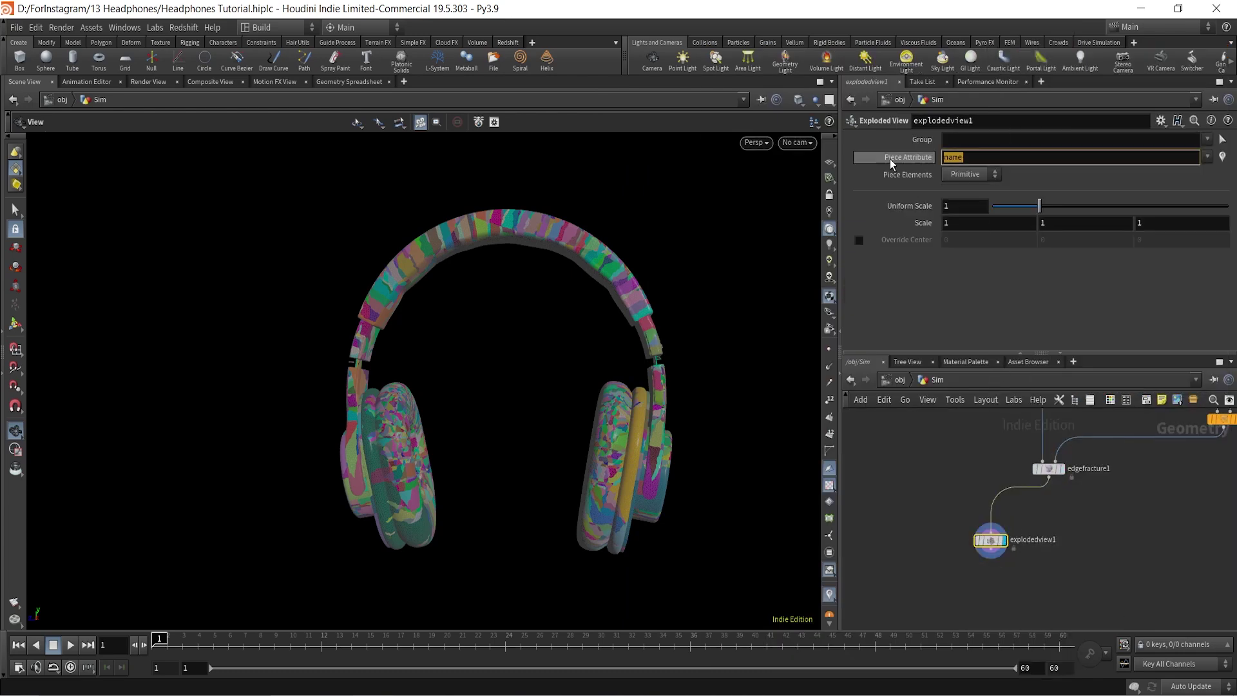
text(pi)
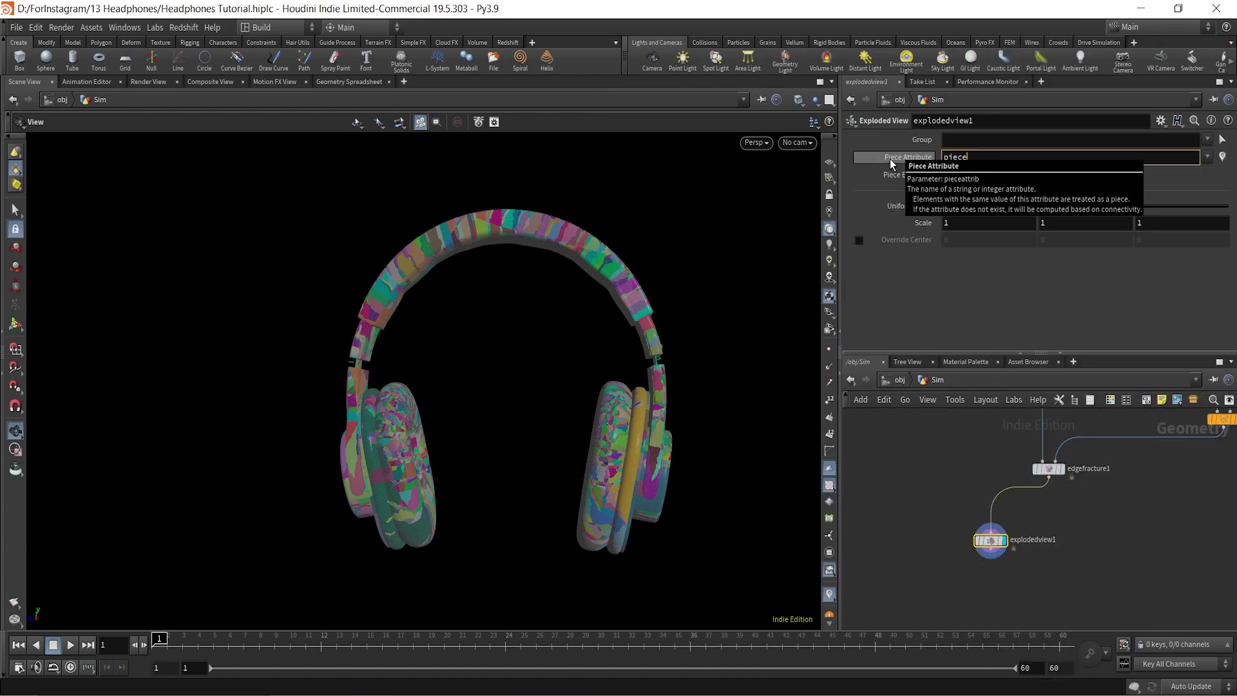
text(ece)
key(Return)
drag(558, 547, 512, 416)
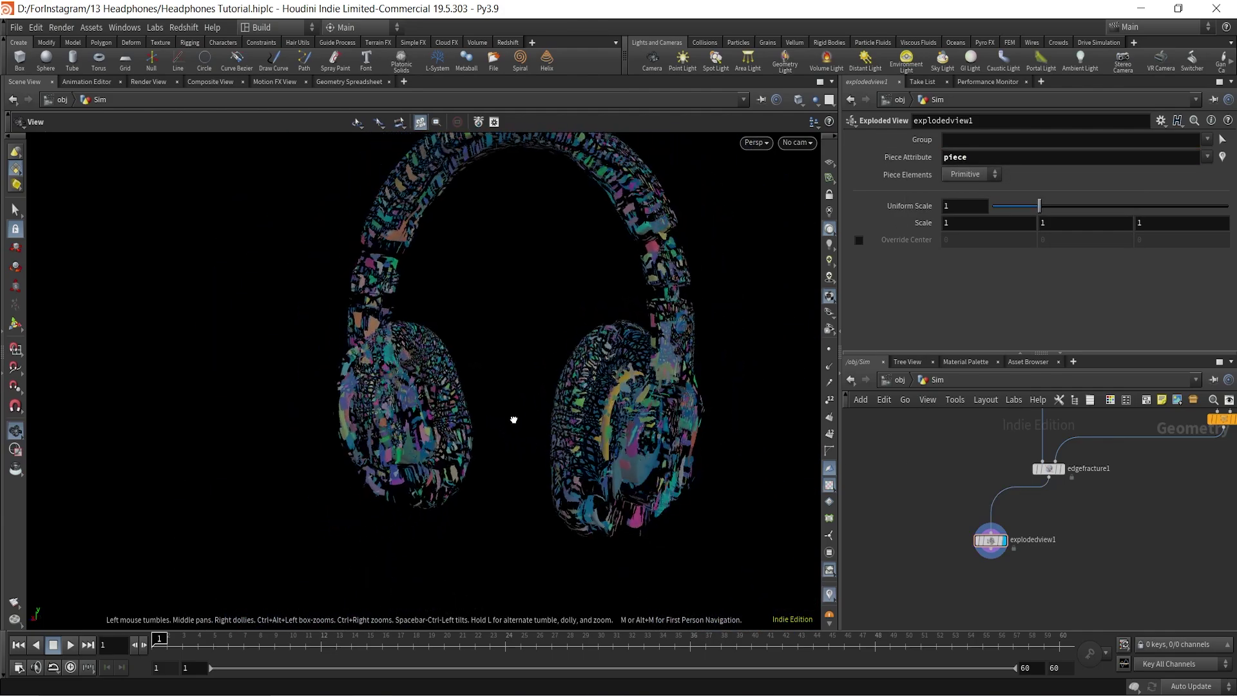
- Return the display to the Edge Fracture node and move the Exploded View node off to the side
scroll(1076, 481, up, 2)
click(1057, 463)
drag(962, 572, 929, 580)
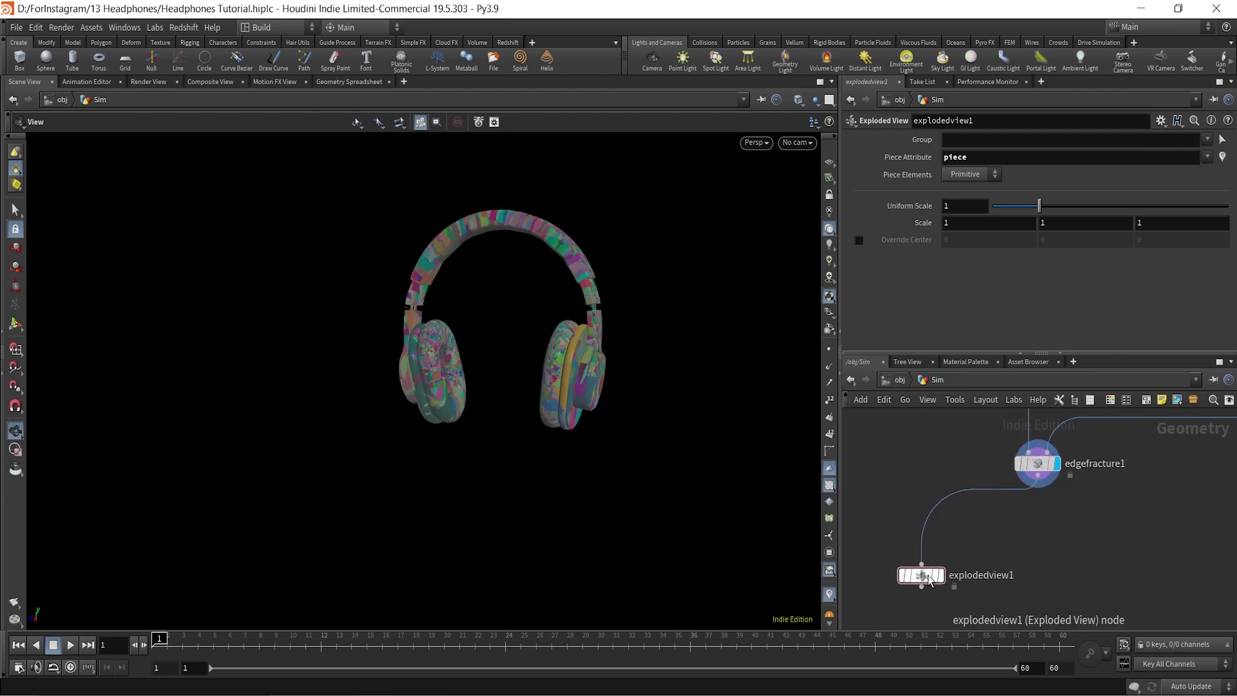
- Hide the piece colour visualization so the headphones show in plain grey shading
click(828, 594)
right_drag(555, 367, 660, 242)
middle_drag(628, 294, 602, 423)
scroll(613, 380, down, 4)
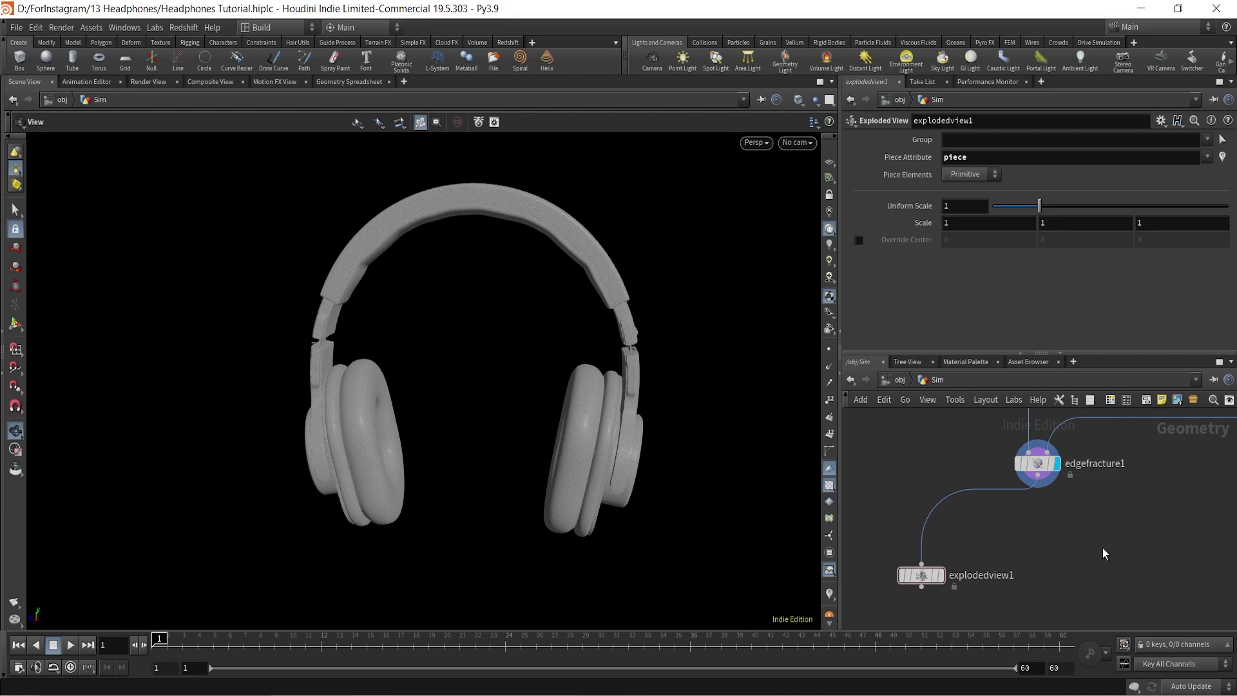
- Add a Transform node on the Edge Fracture output, align it directly below, and display it
middle_drag(1072, 527, 1064, 527)
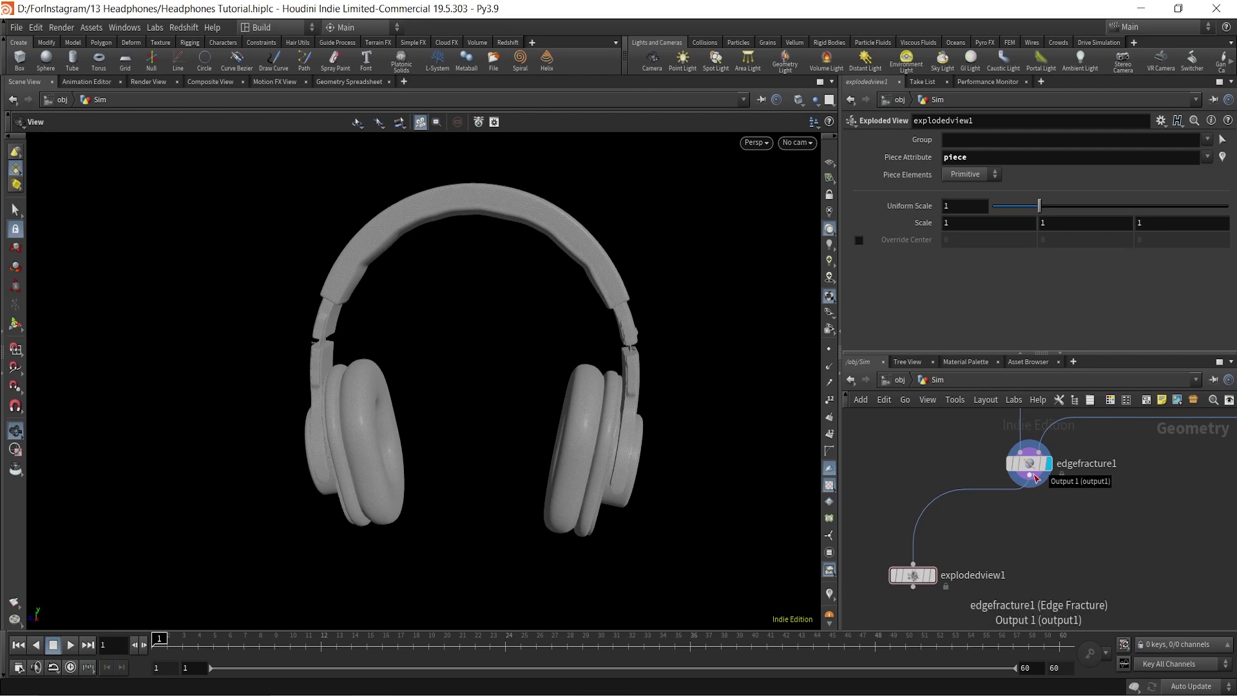
drag(1036, 478, 1082, 558)
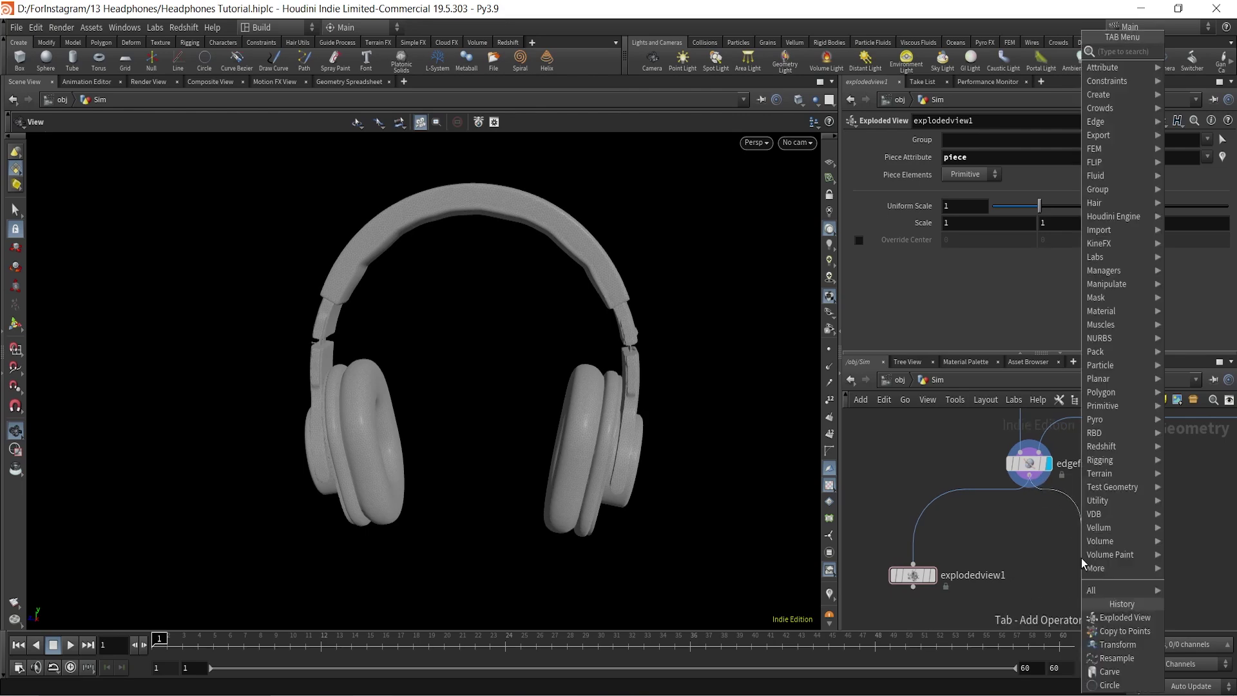
text(transfo)
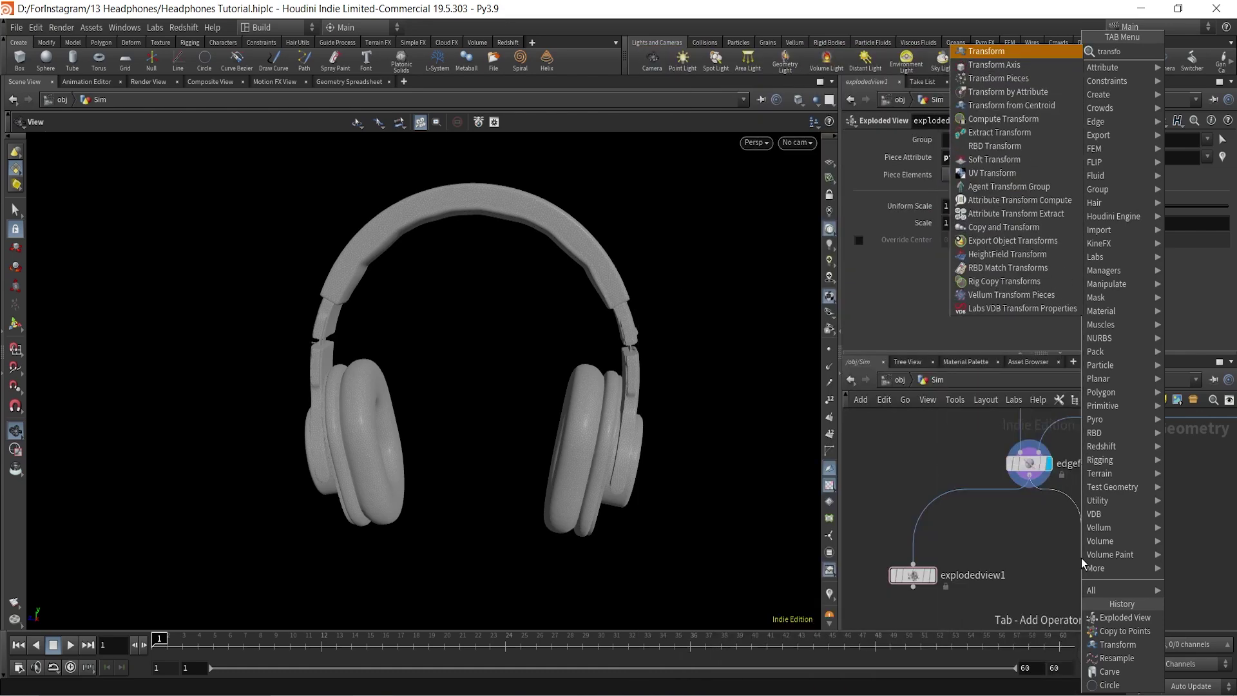
key(Return)
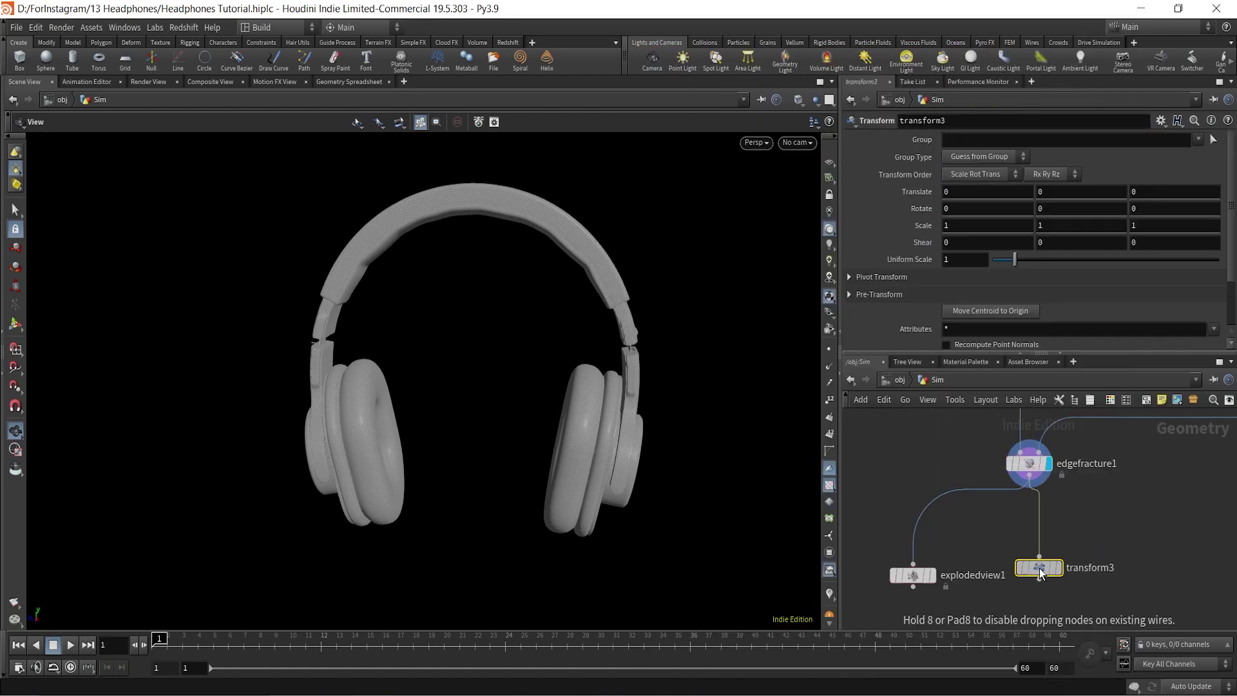
click(1031, 570)
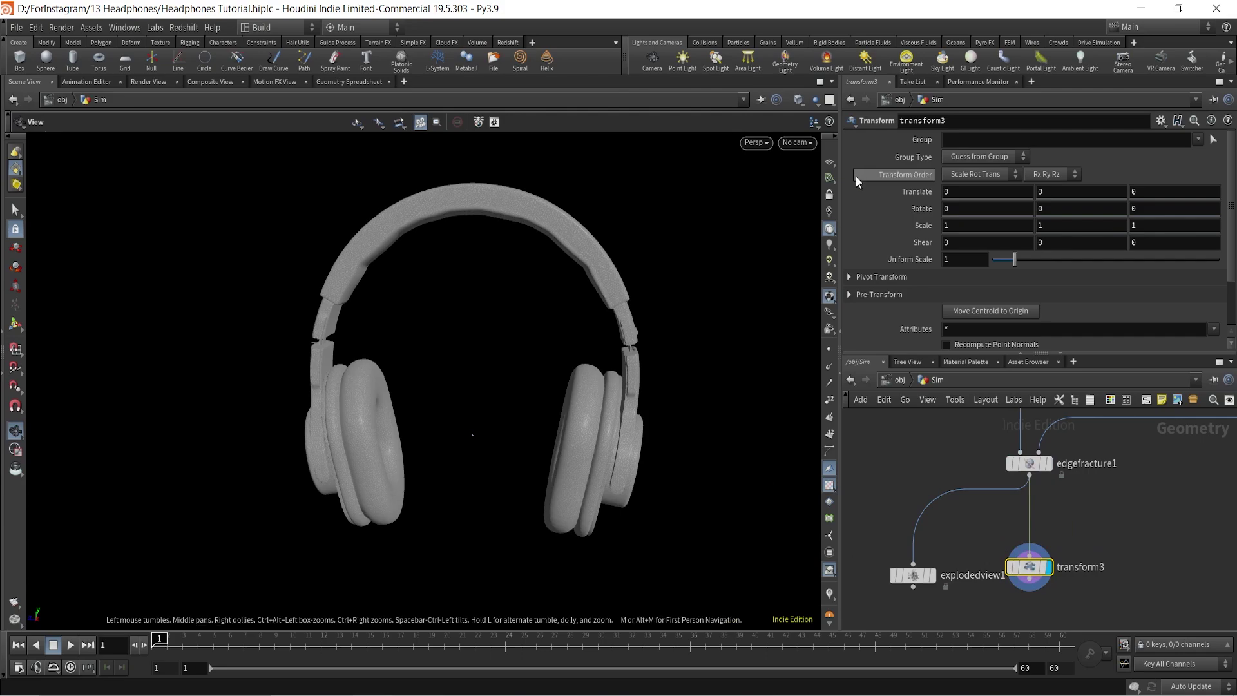
- Turn on the reference grid in the viewport and frame the headphones against the ground plane
click(830, 163)
right_drag(552, 406, 593, 361)
drag(594, 362, 561, 428)
scroll(561, 428, down, 2)
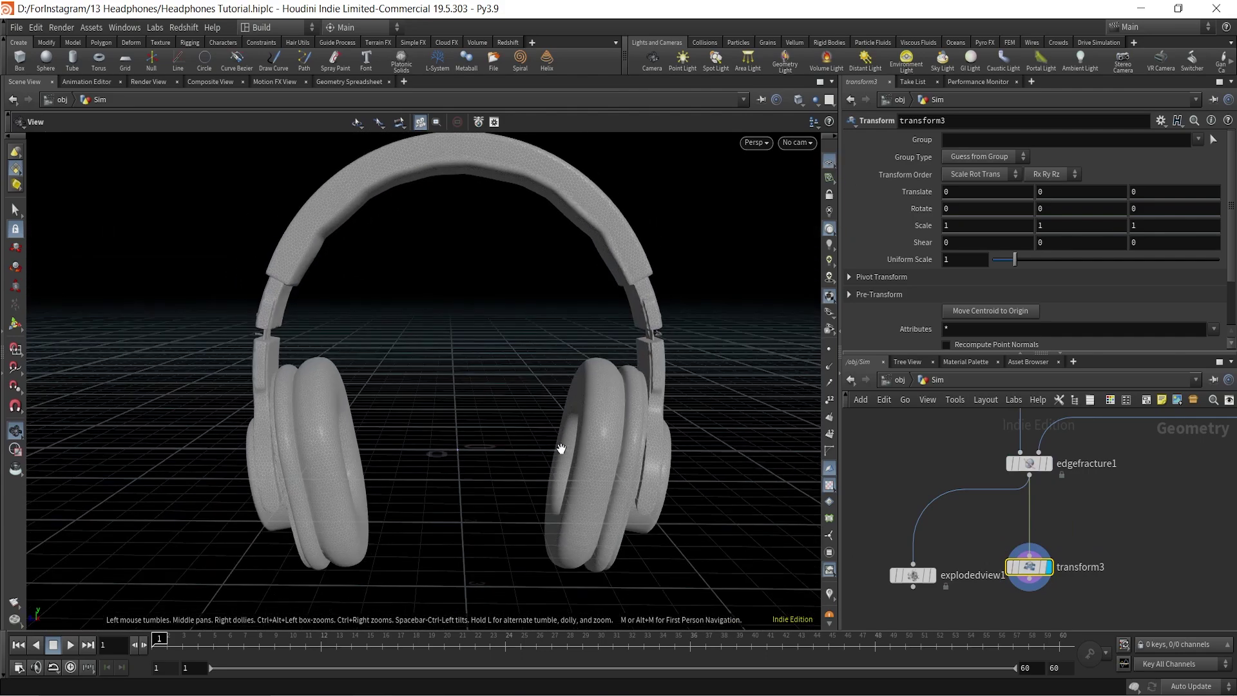
- Set the Transform node's Z translation to 0.36 and frame the whole headphones above the ground grid
middle_drag(1179, 192, 152, 240)
scroll(627, 393, down, 1)
drag(627, 392, 667, 480)
right_drag(612, 420, 625, 367)
right_drag(651, 432, 590, 440)
drag(590, 439, 539, 473)
drag(588, 432, 606, 364)
middle_drag(1102, 511, 1088, 465)
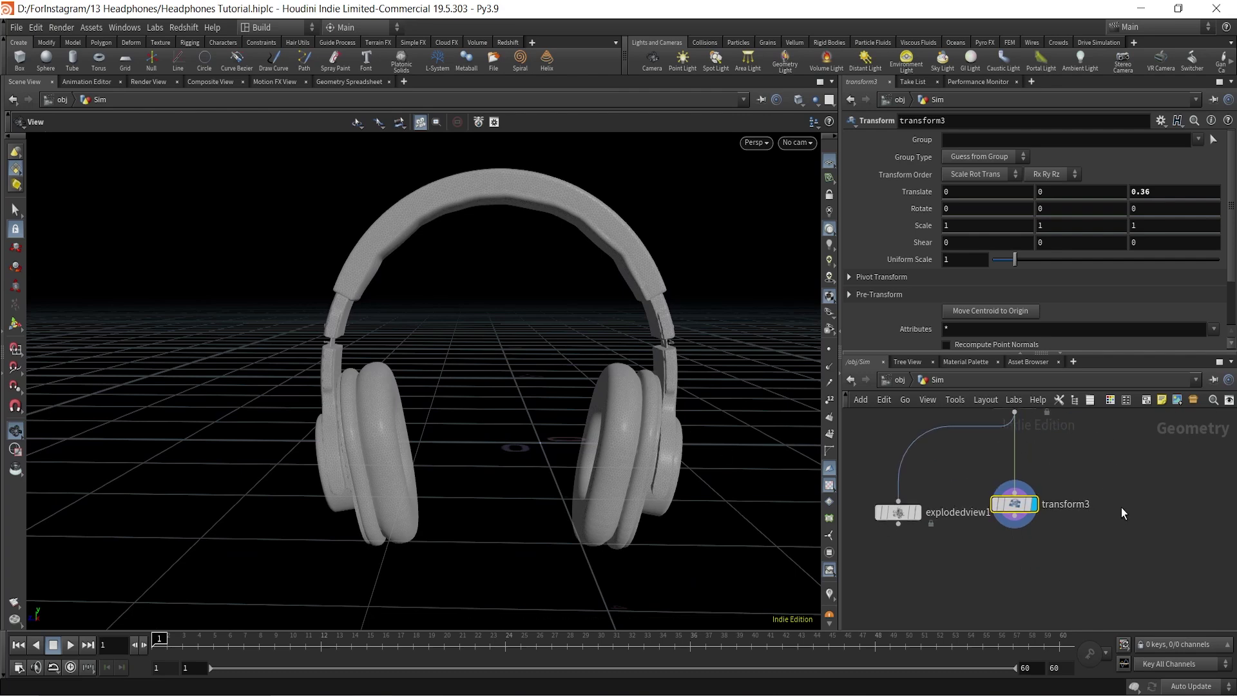
scroll(1131, 505, up, 3)
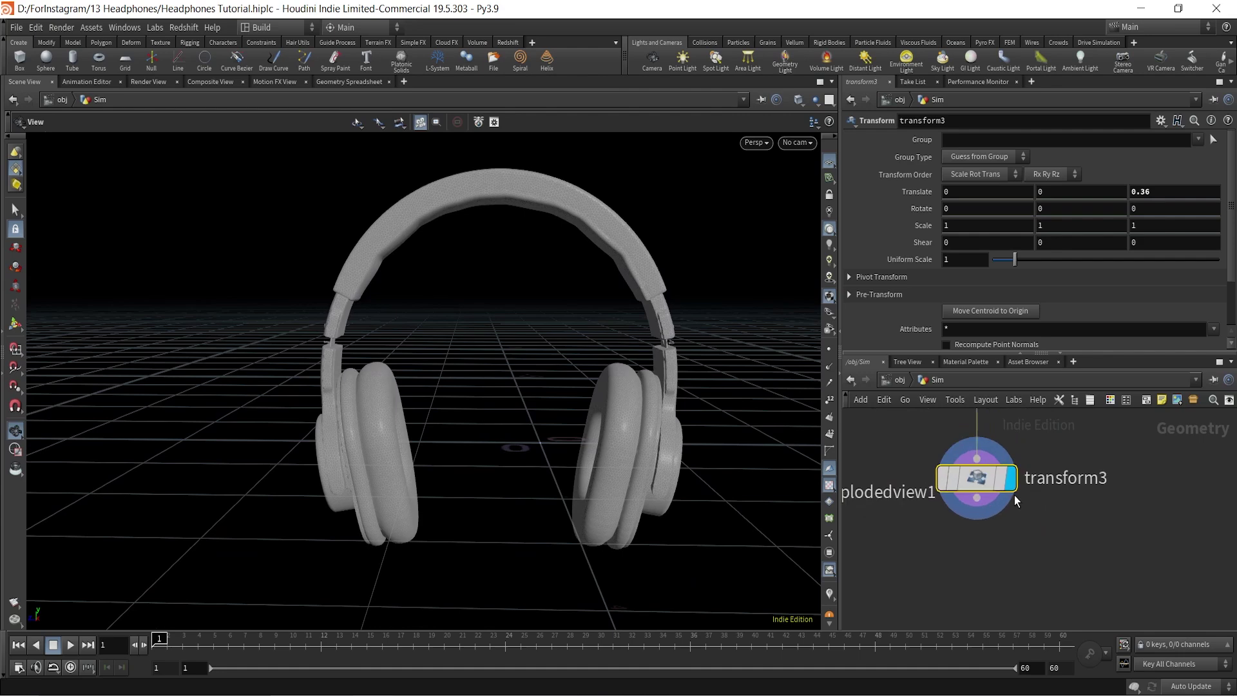
click(976, 498)
scroll(1109, 509, down, 3)
drag(1120, 515, 1118, 528)
key(Escape)
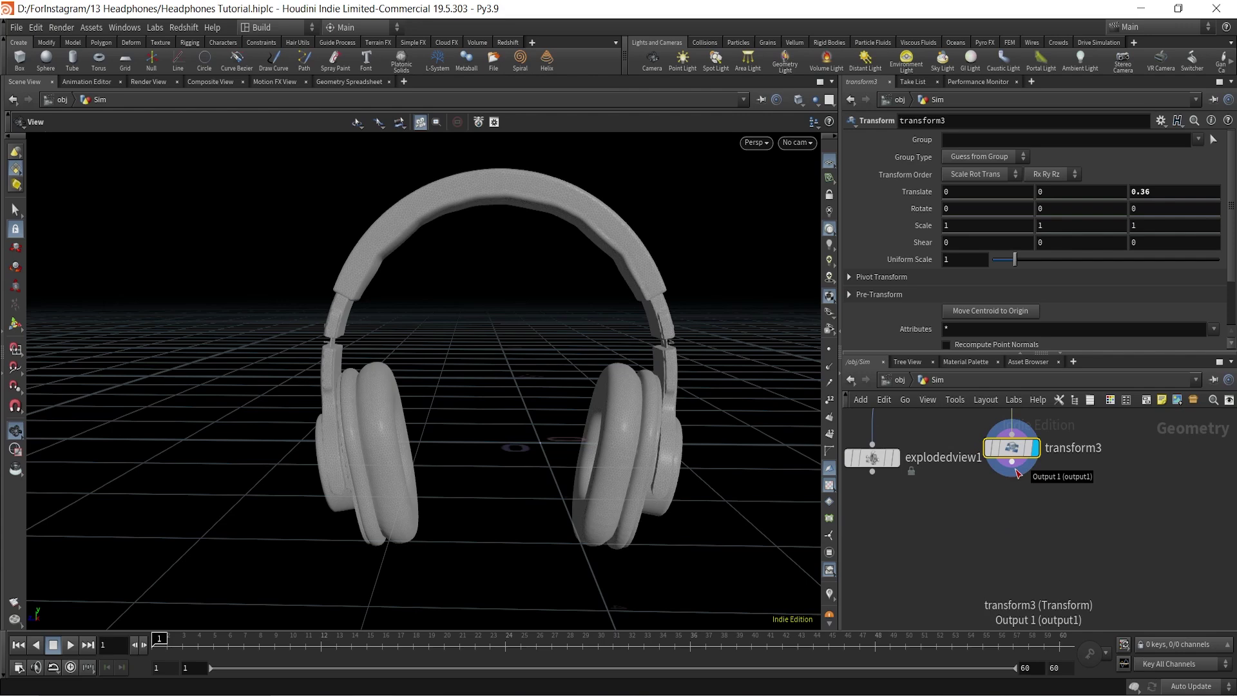
- Add a Vellum Configure Cloth node fed by the new Transform node's output and place it below
click(1016, 472)
scroll(960, 548, down, 3)
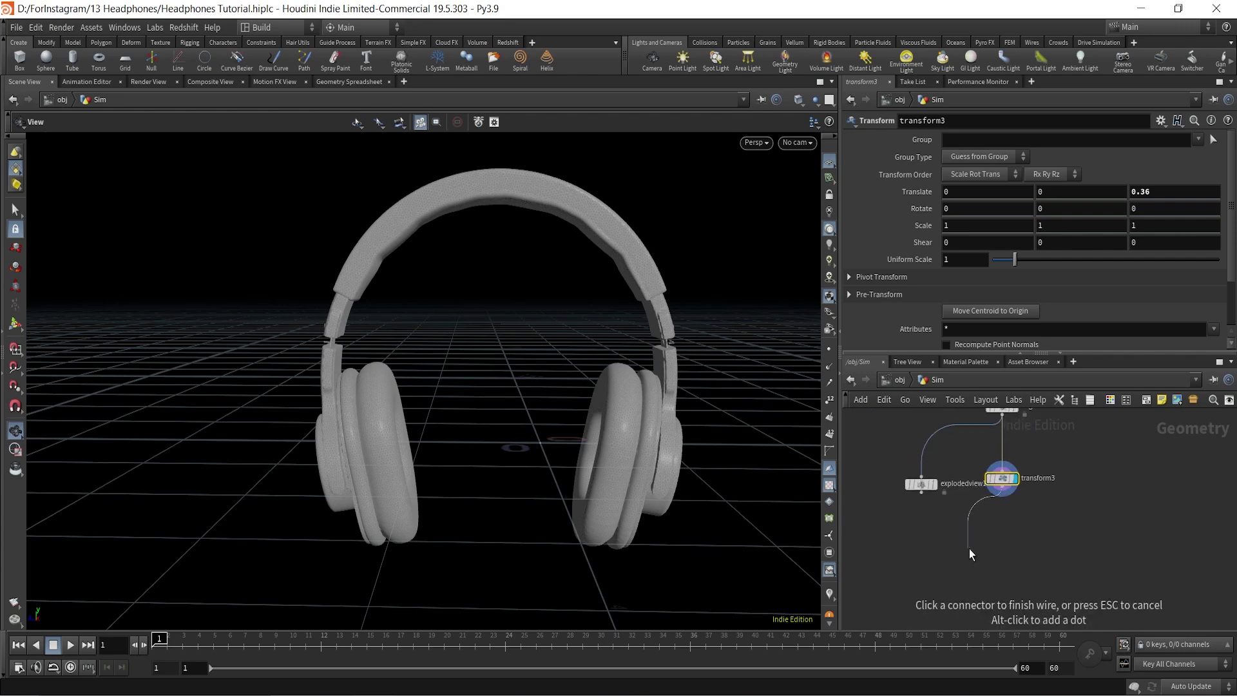
key(Tab)
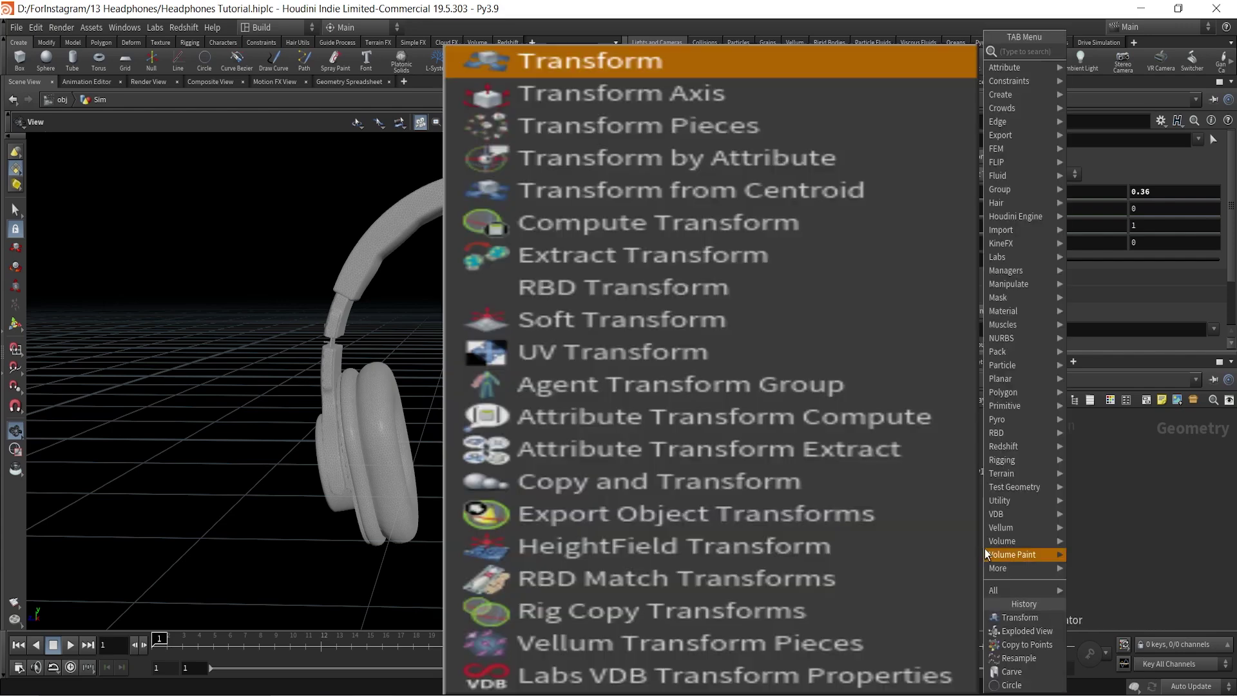
text(veclo)
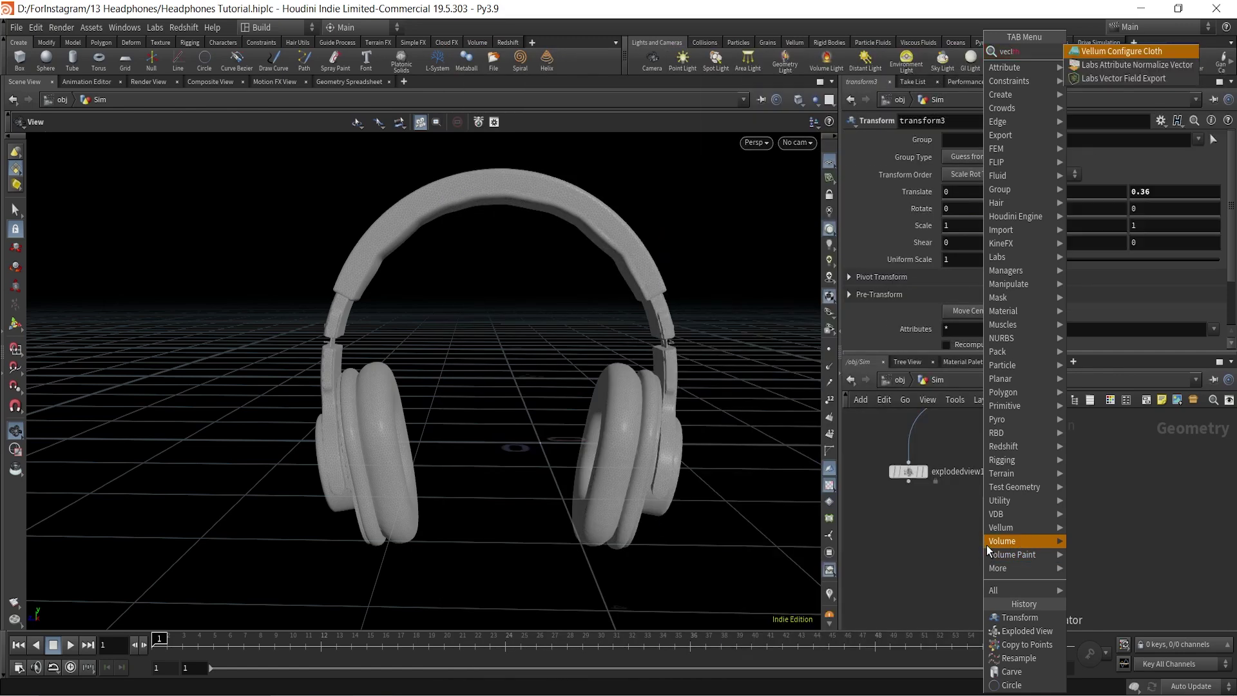
key(Return)
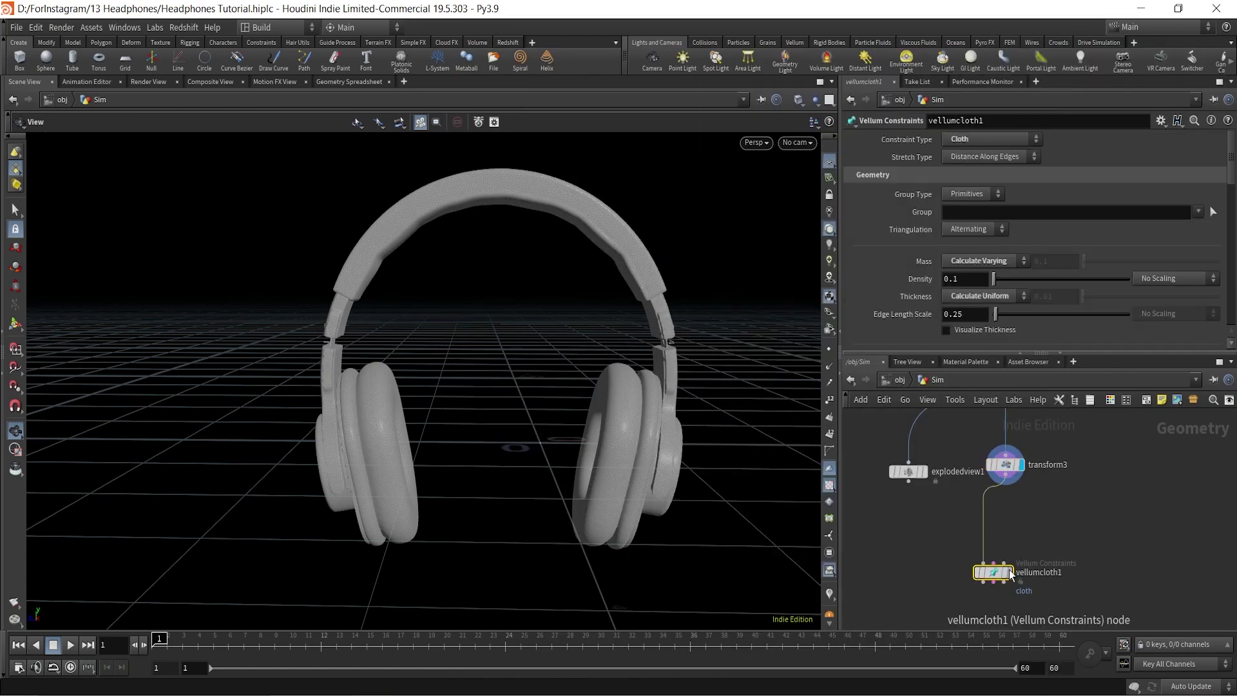
click(1007, 572)
- Add a Vellum Solver below the Vellum Cloth node, connected to its outputs, and display the solver
middle_drag(1096, 539, 1121, 429)
click(1018, 476)
key(Tab)
text(vsol)
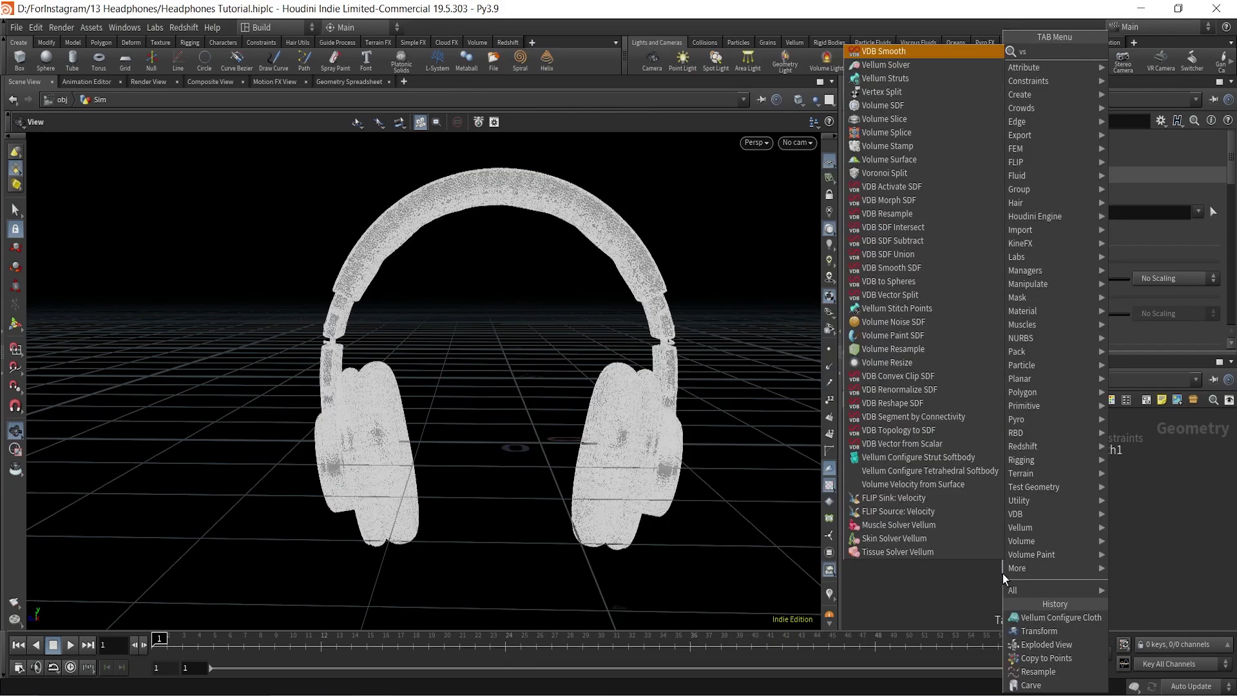
key(Return)
click(1031, 592)
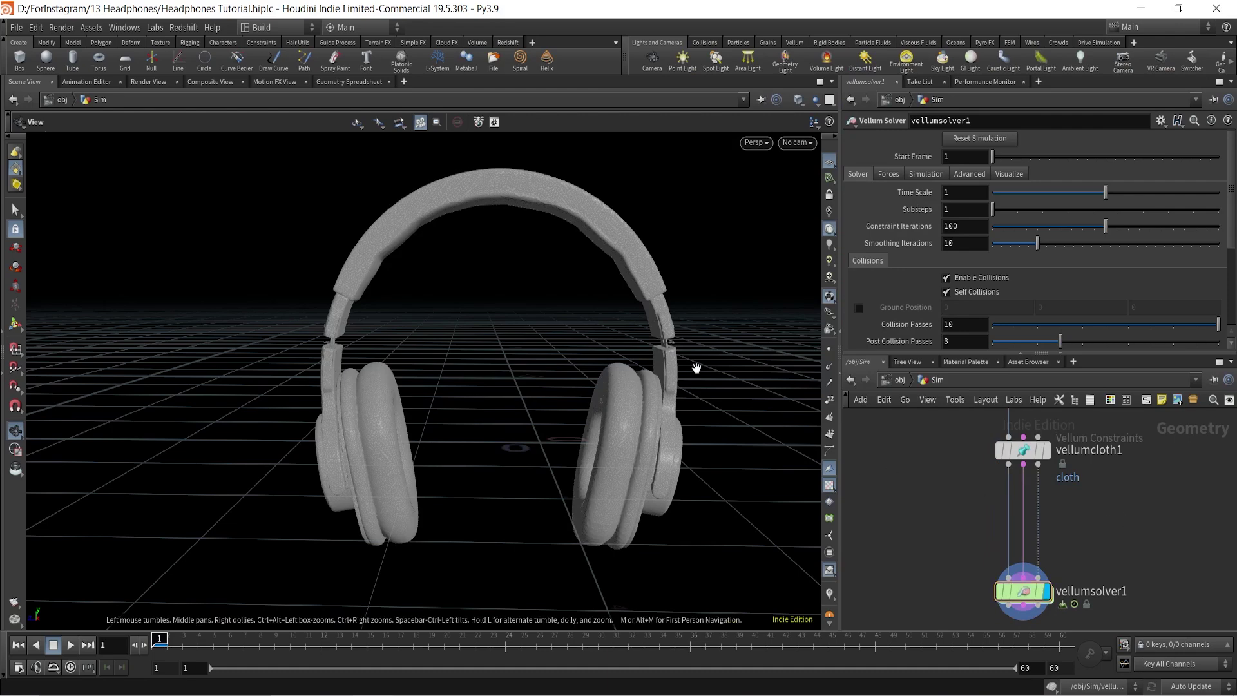
- Branch a new Null node off the GEO_In output and place it beside the Vellum Cloth node
scroll(1153, 535, down, 5)
middle_drag(1186, 447, 1063, 615)
scroll(1031, 477, up, 5)
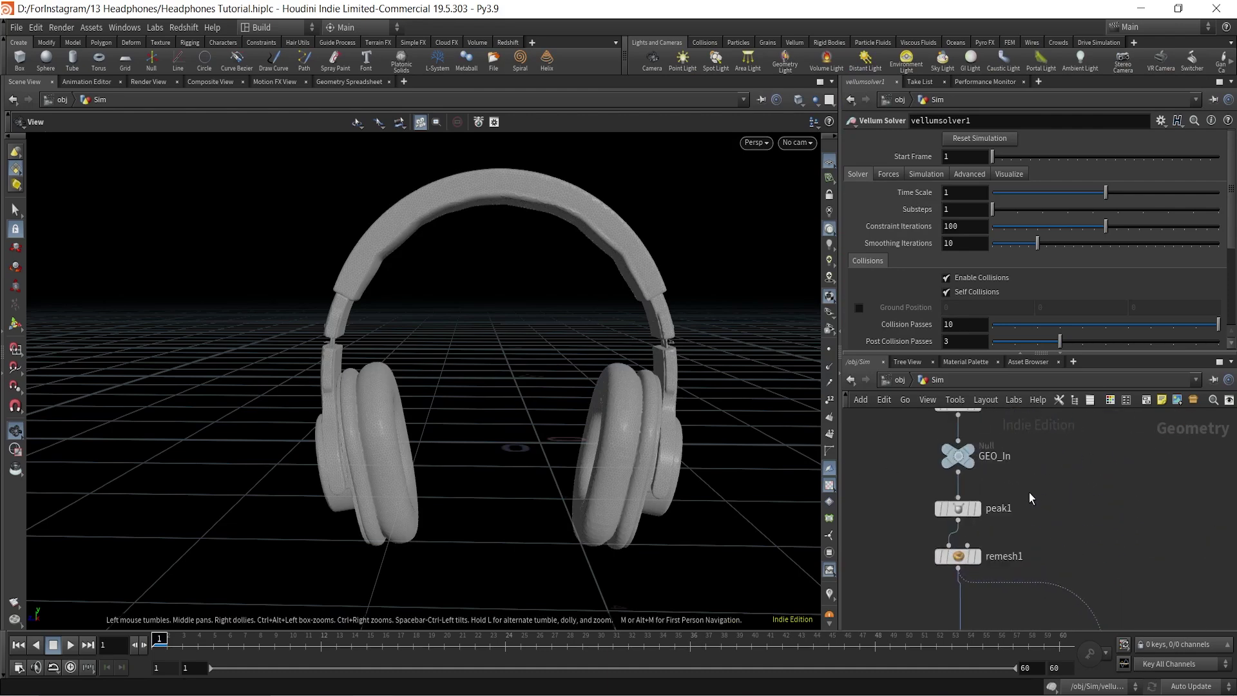
scroll(1030, 493, down, 4)
middle_drag(1038, 492, 1014, 574)
scroll(1009, 567, up, 5)
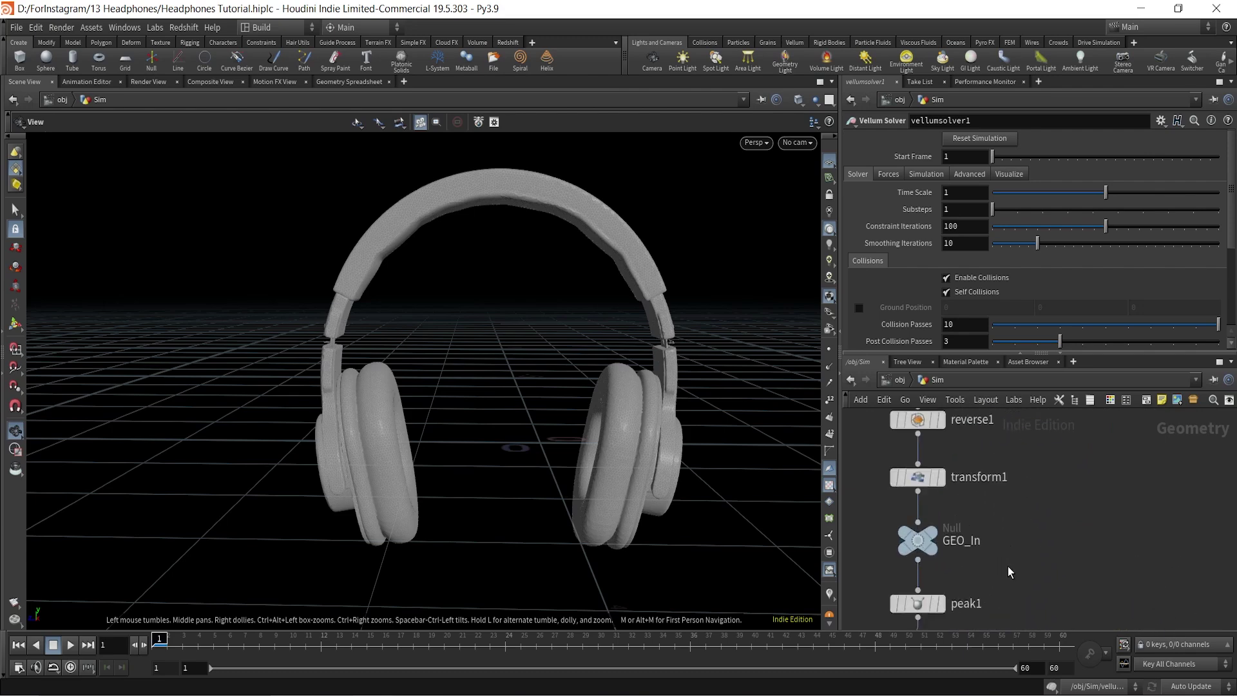
drag(929, 567, 1061, 556)
scroll(1060, 555, down, 5)
middle_drag(1066, 554, 1001, 390)
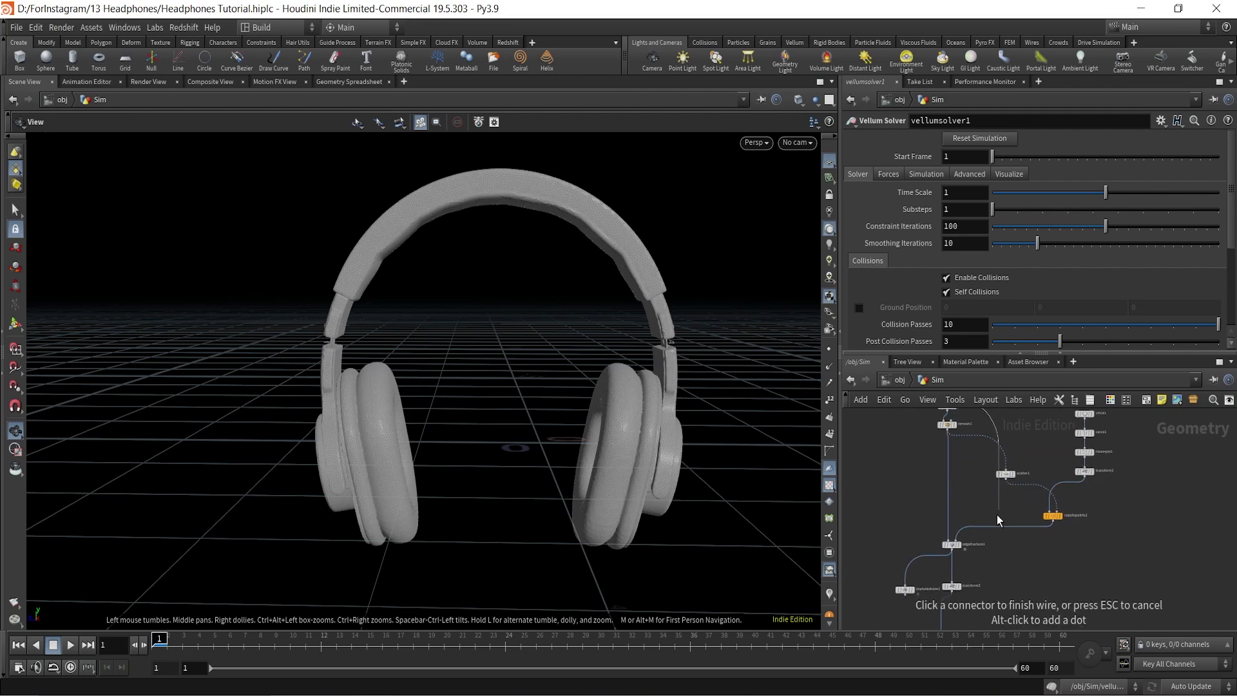
middle_drag(983, 598, 1045, 541)
scroll(1018, 509, up, 4)
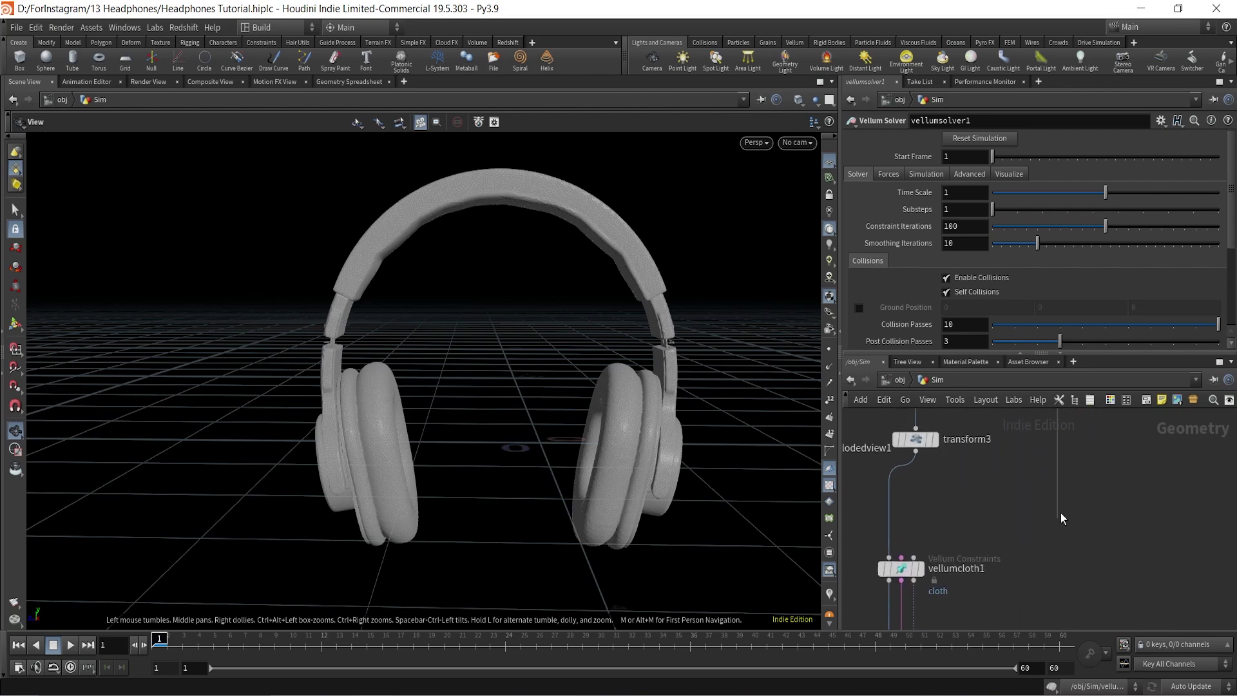
key(Tab)
text(nul)
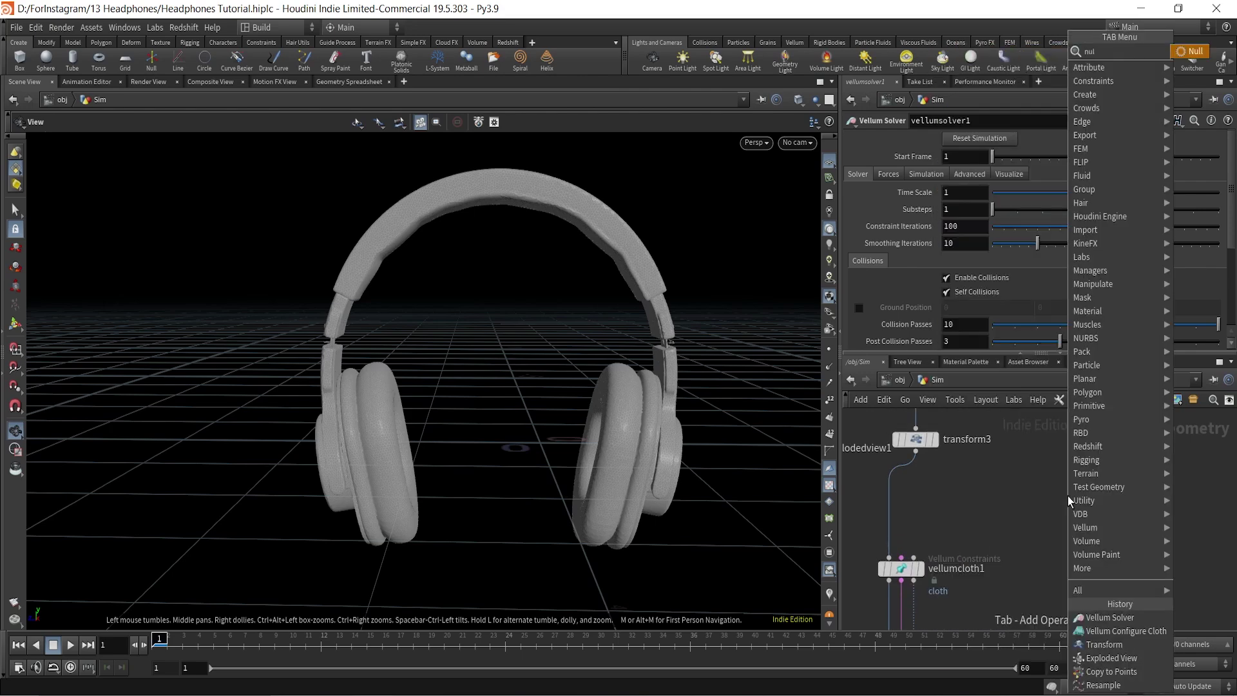
key(Return)
click(1080, 510)
- Rename the new null to Collide and connect its output to the third input of the Vellum Cloth node
double_click(1109, 510)
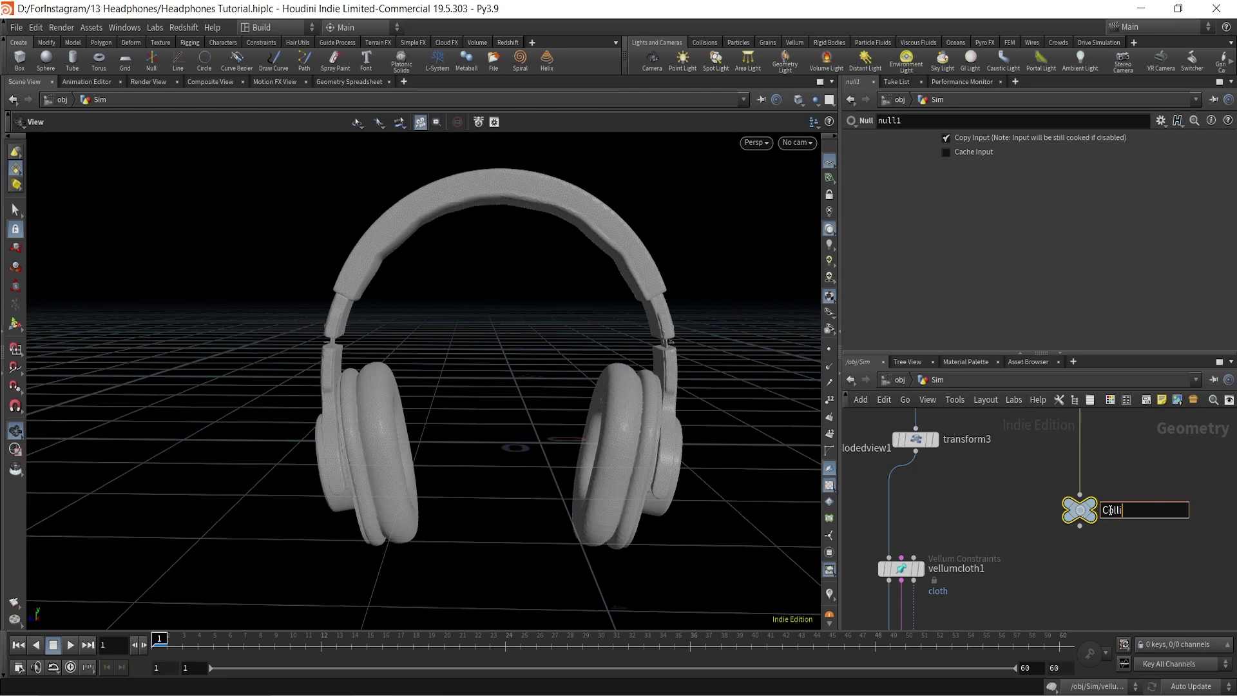
text(Collide)
key(Return)
middle_drag(901, 572, 1004, 502)
drag(1004, 501, 1004, 511)
middle_drag(1101, 496, 1092, 516)
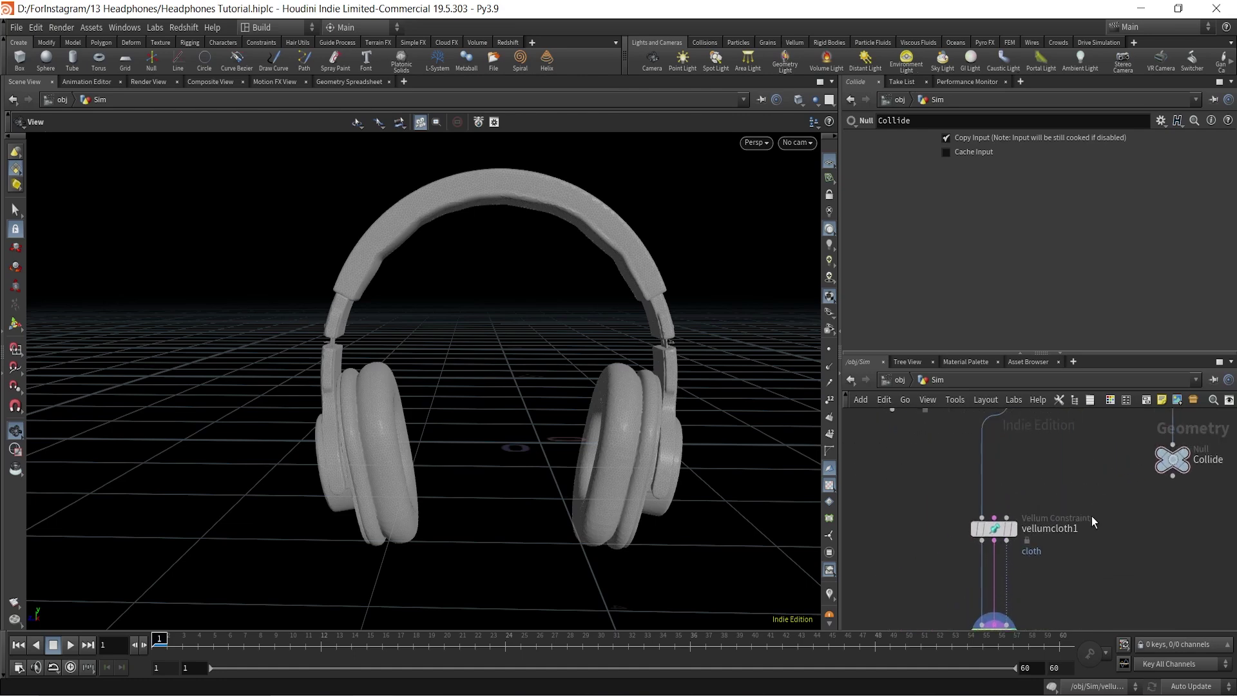
drag(1173, 476, 1007, 517)
middle_drag(1106, 536, 1065, 573)
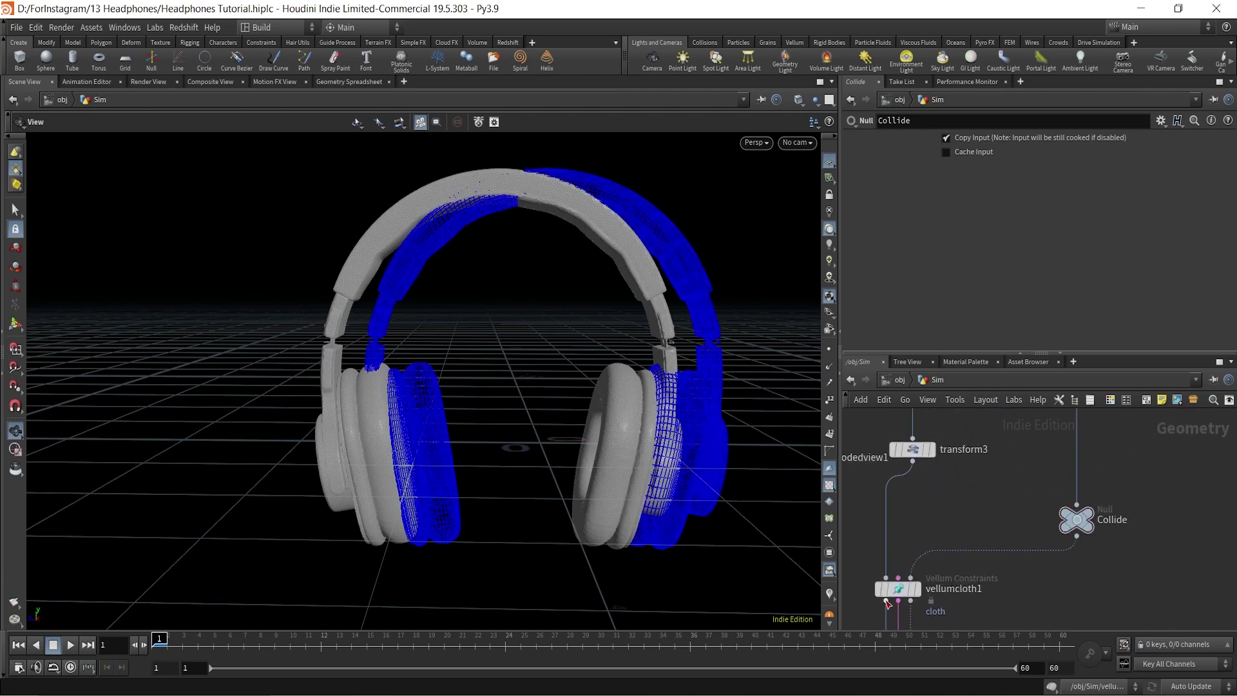
- Insert a copy of transform3 above the Collide null and check the collision geometry against the headphones
scroll(1009, 517, down, 2)
middle_drag(1009, 517, 1011, 539)
alt+drag(949, 494, 1062, 485)
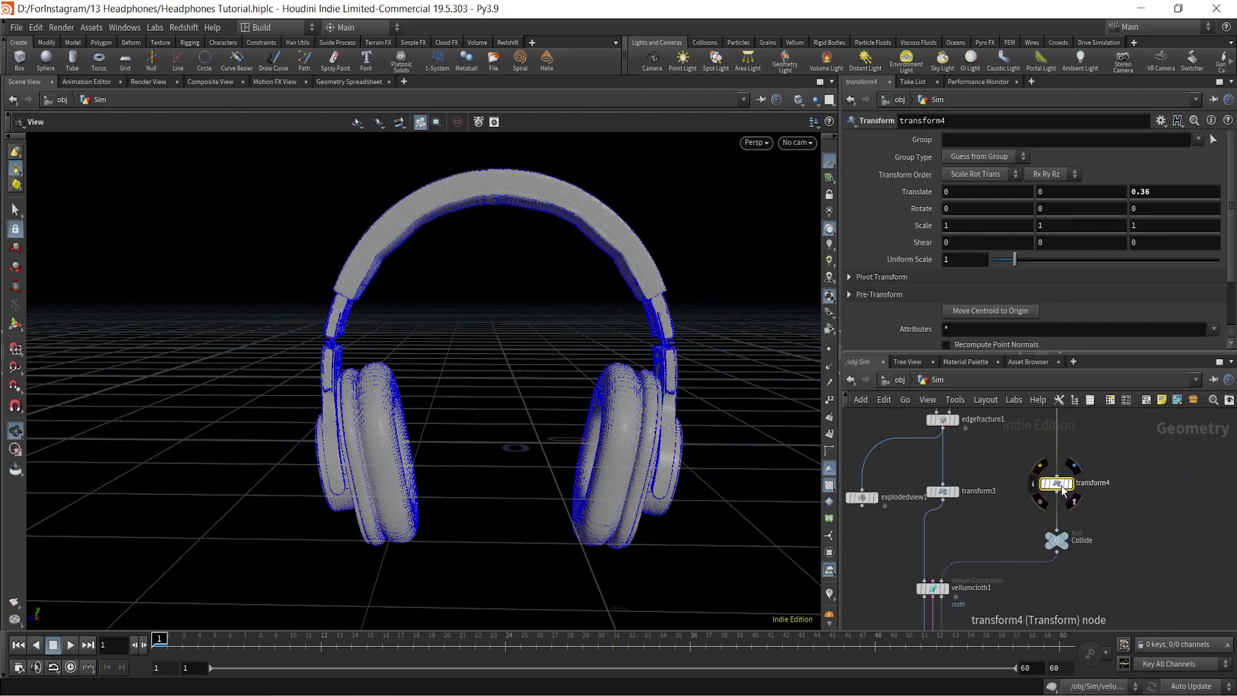
click(1152, 511)
drag(709, 402, 698, 351)
right_drag(698, 351, 942, 166)
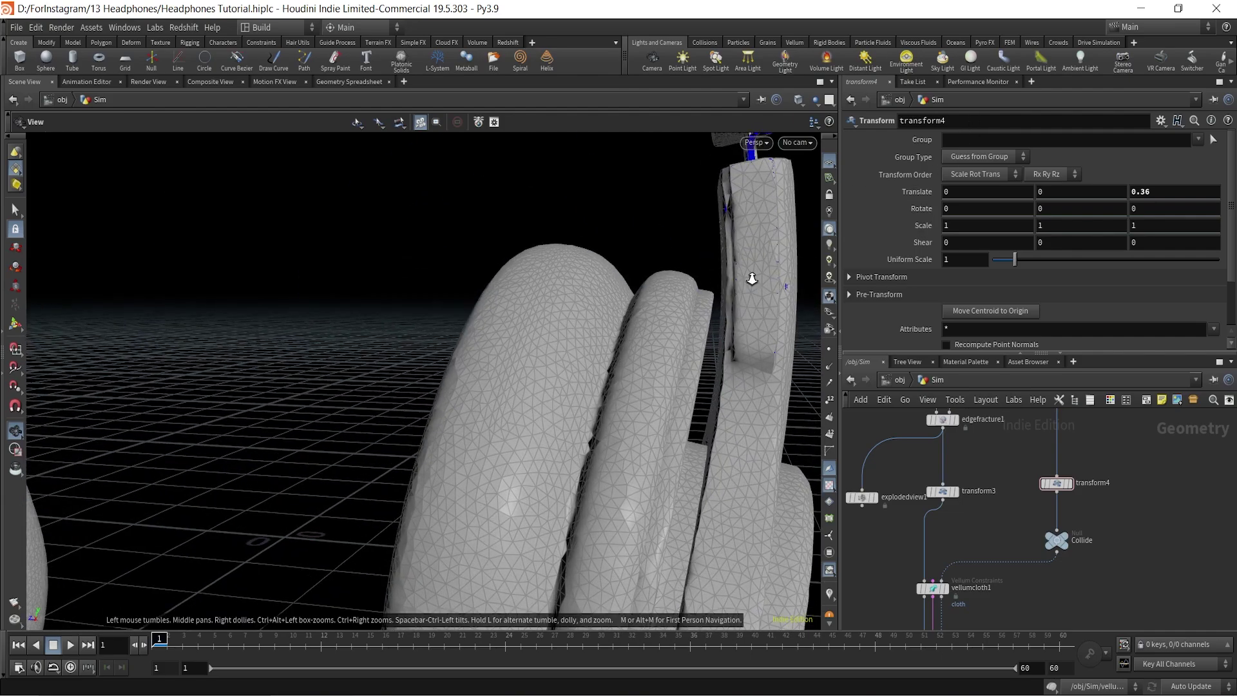
right_drag(765, 259, 520, 442)
middle_drag(519, 442, 645, 391)
drag(645, 391, 673, 404)
- Set the Vellum Solver's Y gravity to 0 in its force settings
scroll(1053, 587, down, 3)
middle_drag(1046, 586, 1073, 515)
scroll(1025, 525, up, 5)
click(1034, 571)
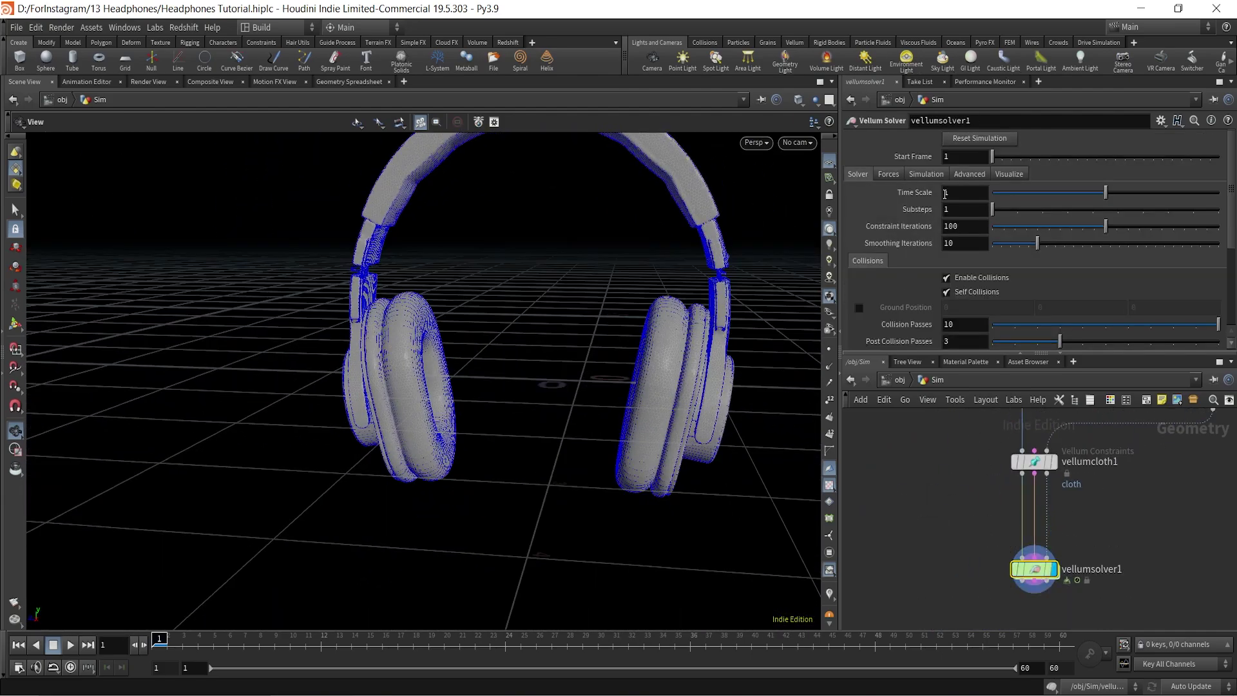
click(888, 174)
double_click(1064, 192)
text(0)
click(1192, 508)
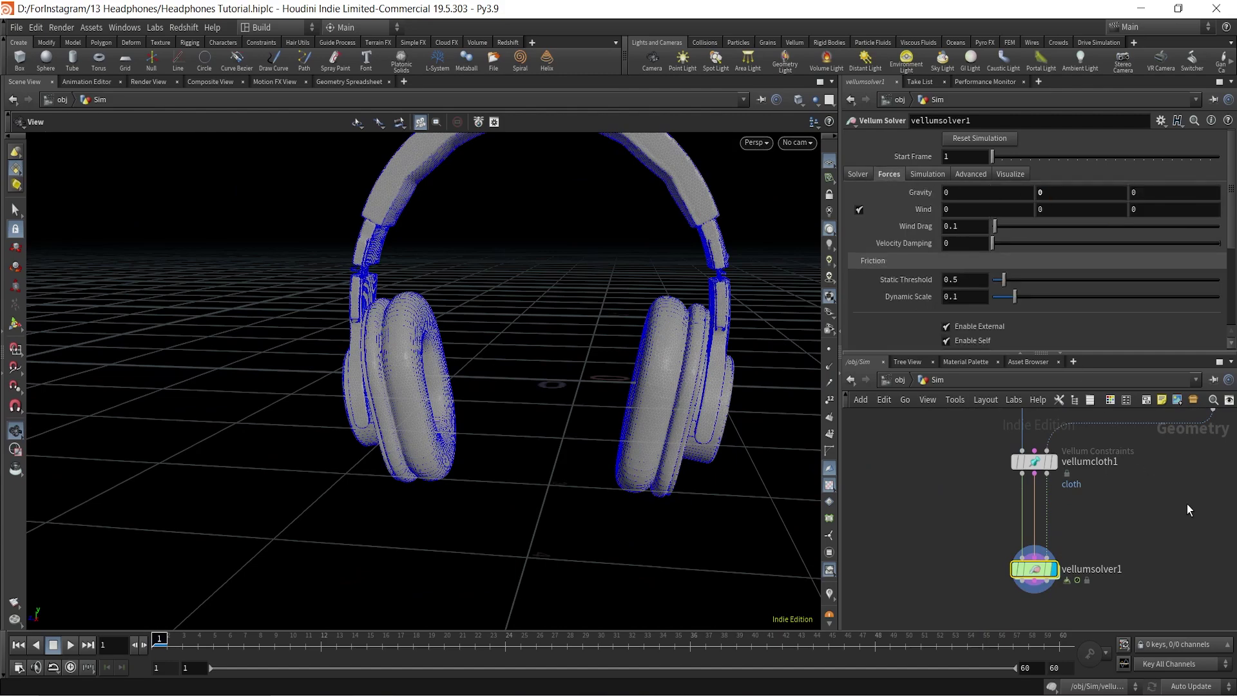
- Go inside the Vellum Solver's forces network and add a POP Wind node connected to the FORCE output
right_drag(658, 289, 647, 316)
drag(646, 316, 630, 337)
double_click(1025, 525)
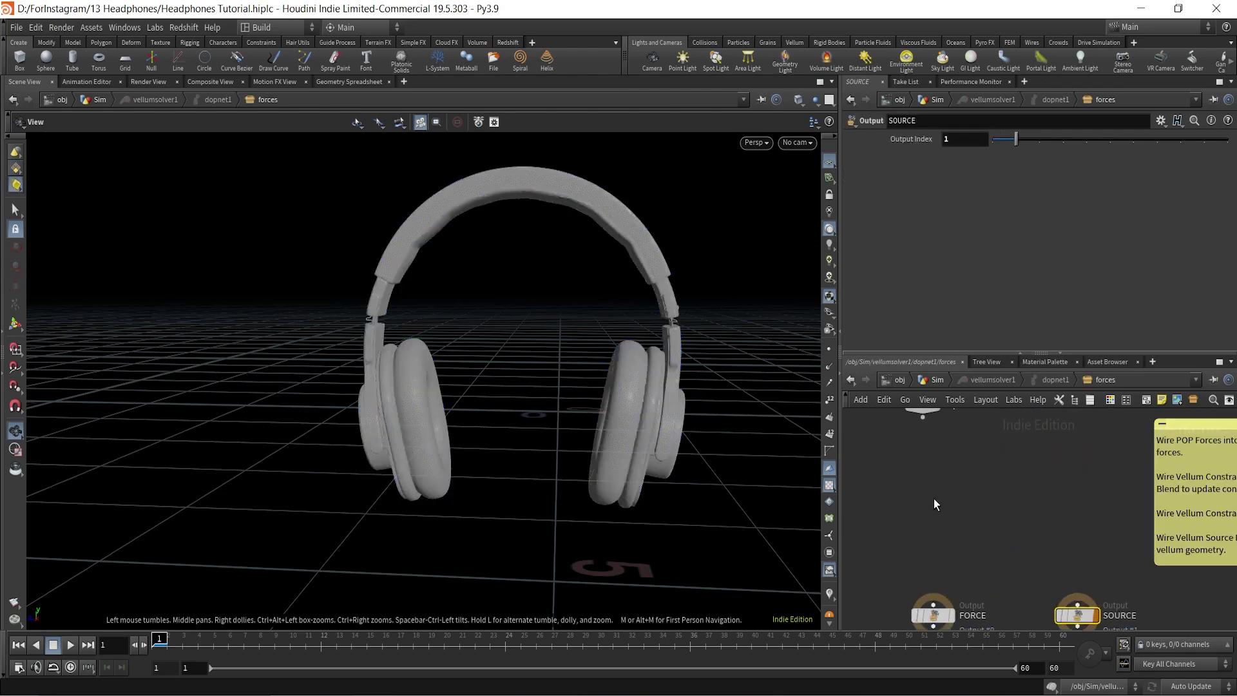
key(Tab)
text(popw)
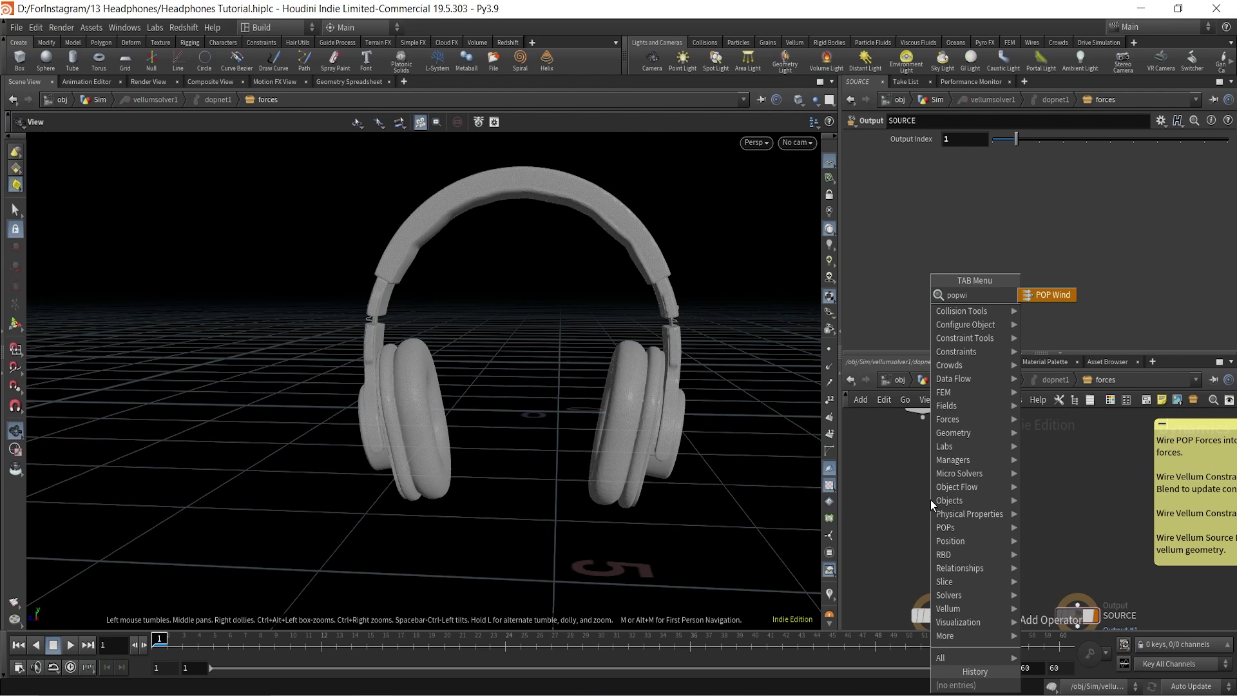
key(Return)
click(930, 500)
middle_drag(968, 543, 991, 501)
drag(959, 469, 932, 475)
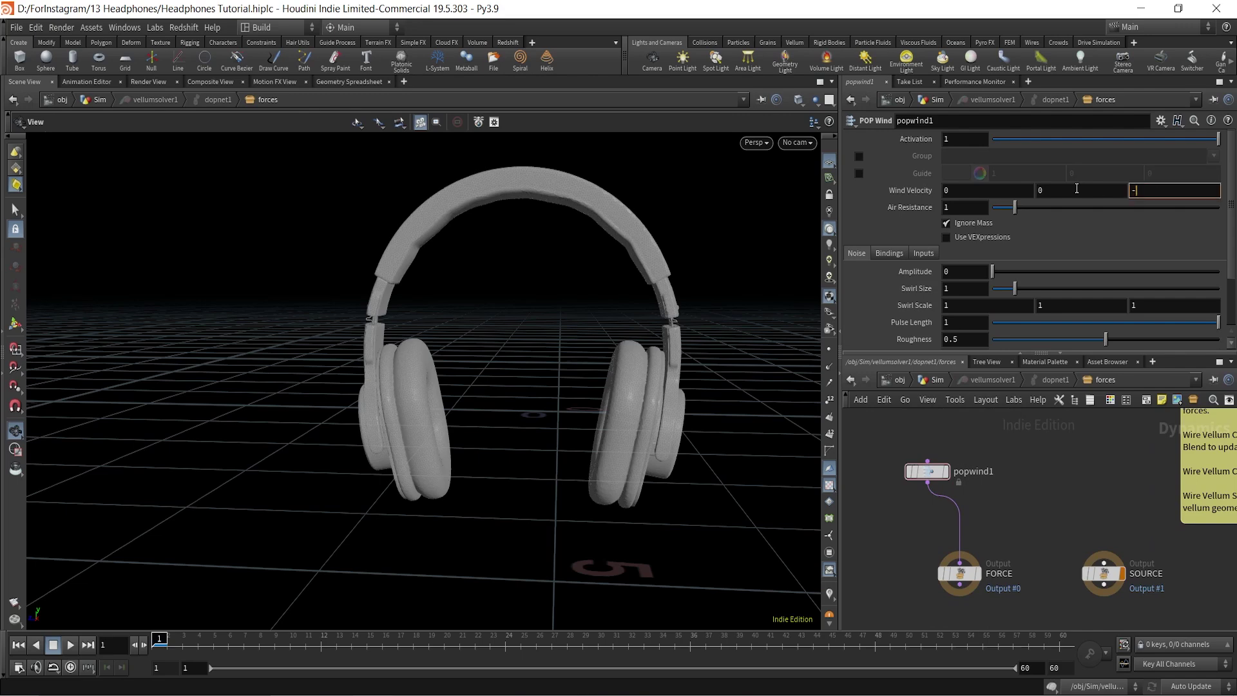
- Give the POP Wind a negative Z wind velocity and return to the Sim network
key(Return)
click(944, 384)
drag(652, 400, 589, 396)
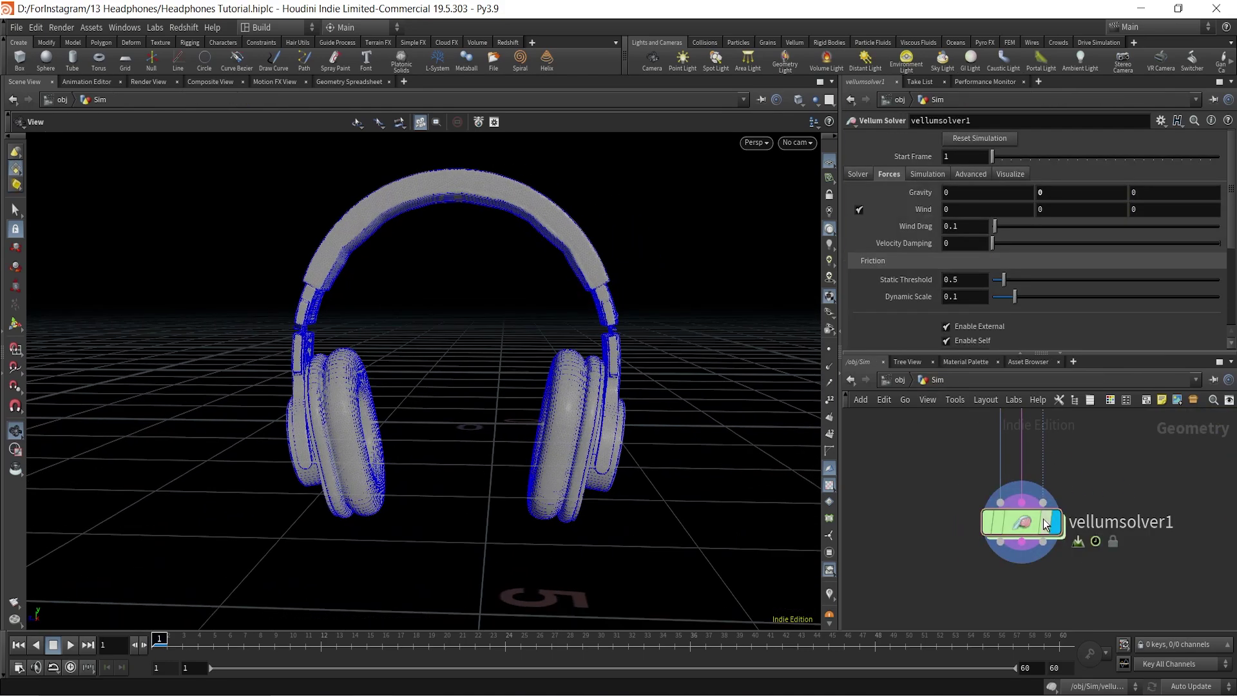
- Turn off the Vellum Solver's collision display and set its substeps to 4
click(1009, 175)
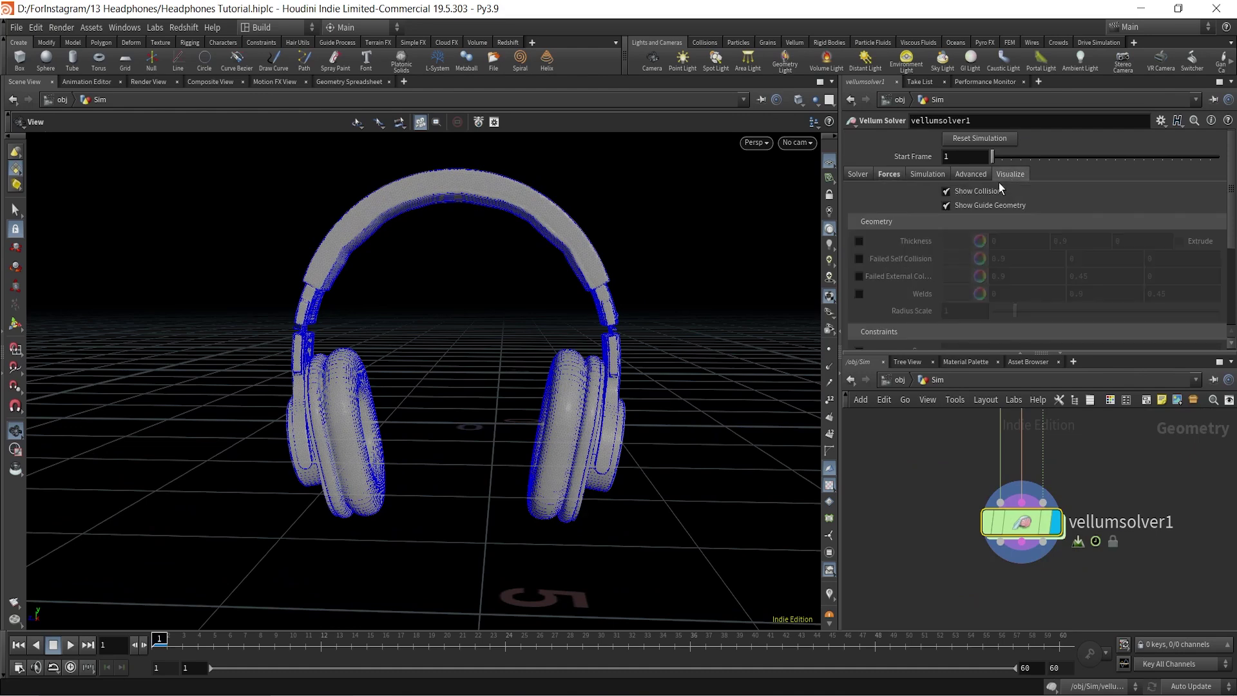
click(946, 192)
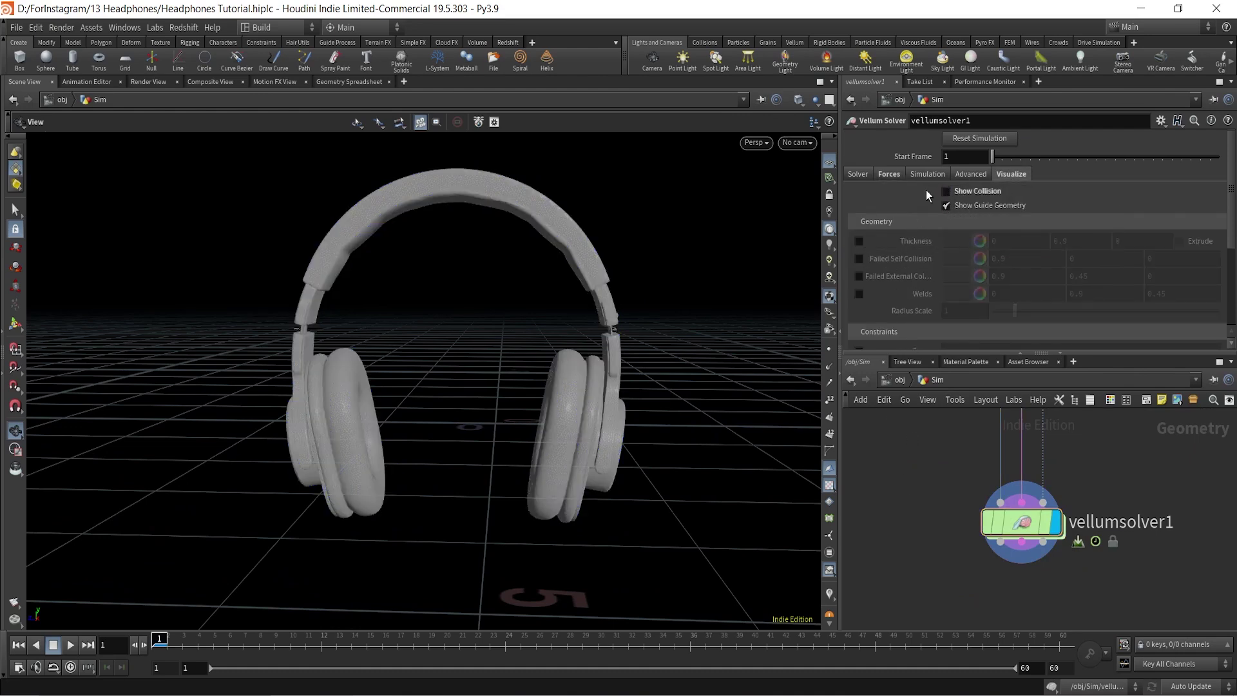
click(893, 173)
click(960, 209)
text(4)
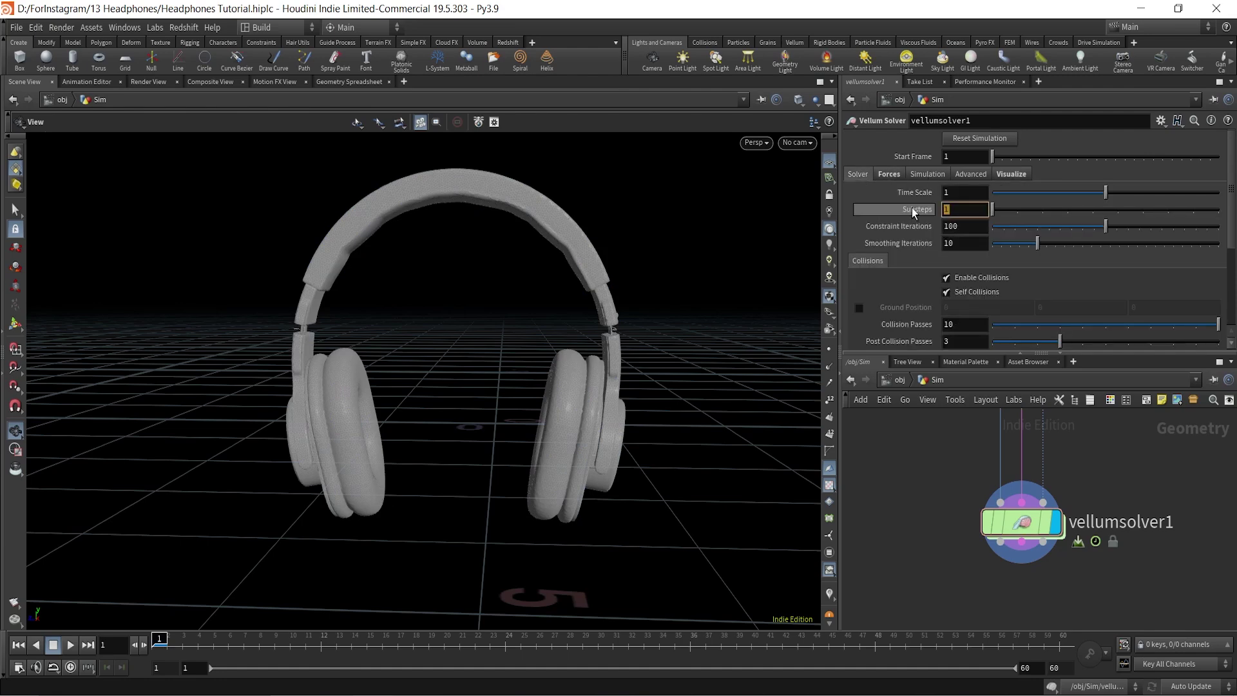
key(Return)
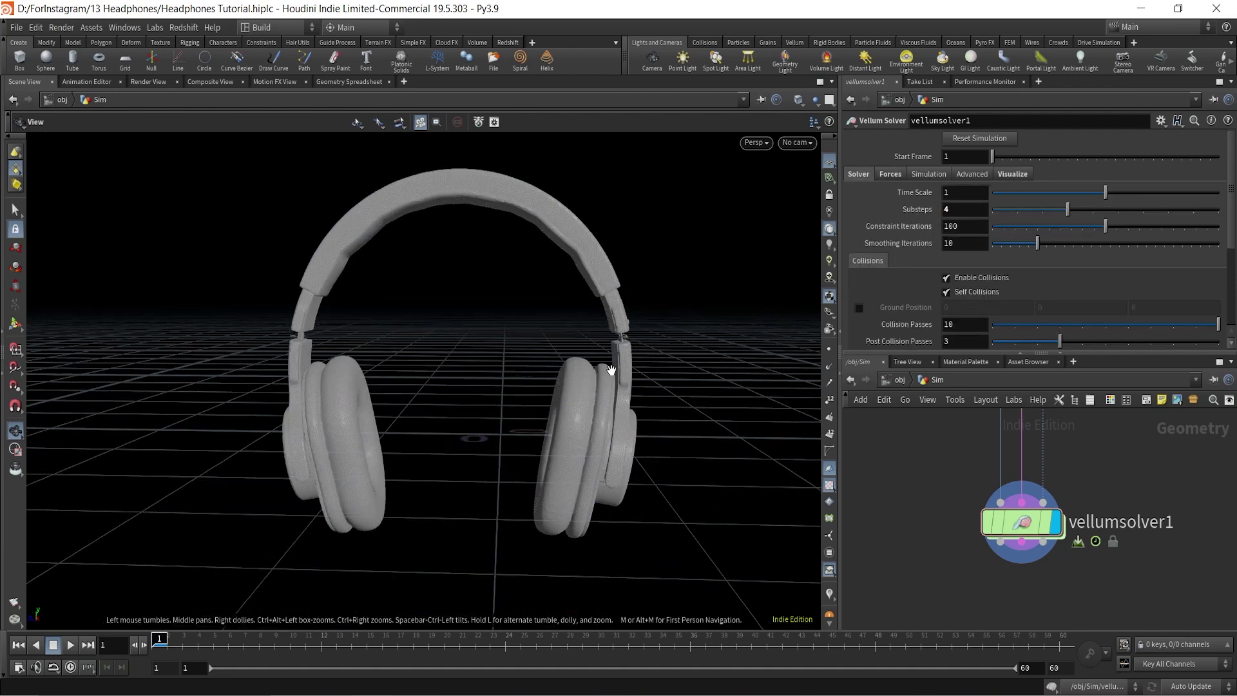
- Extend the timeline's end frame to 100 and hide the viewport's reference grid
double_click(1057, 667)
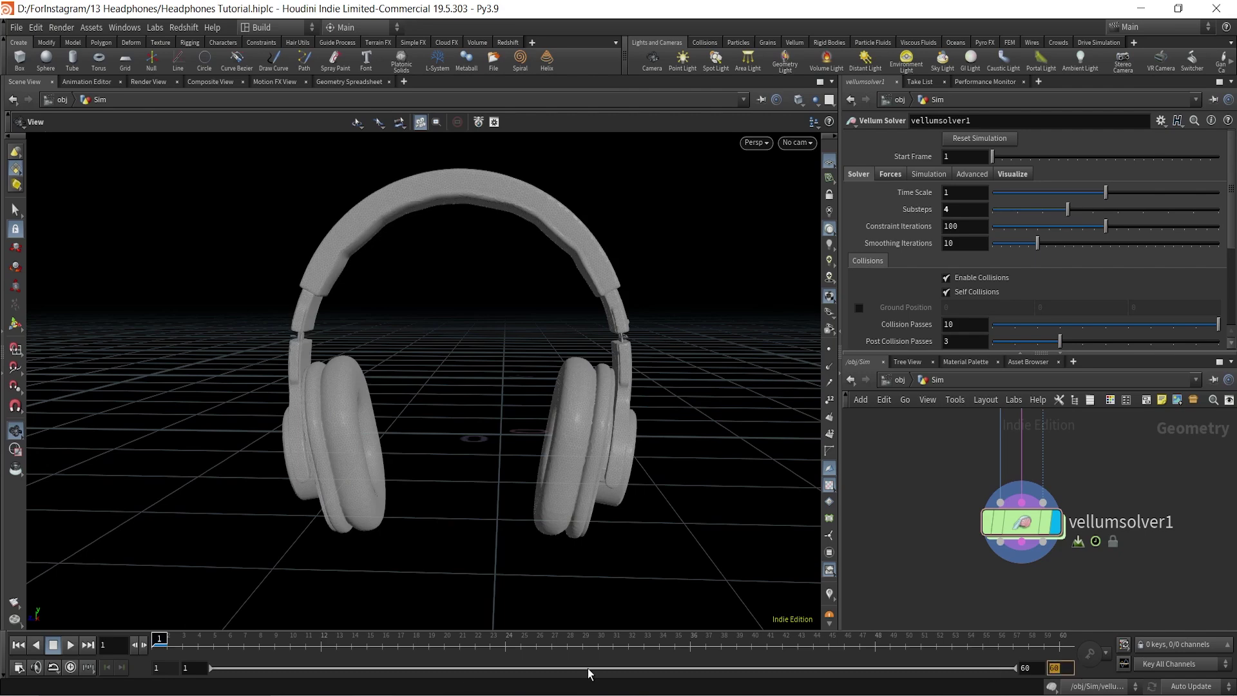
key(Return)
drag(493, 405, 502, 387)
click(829, 163)
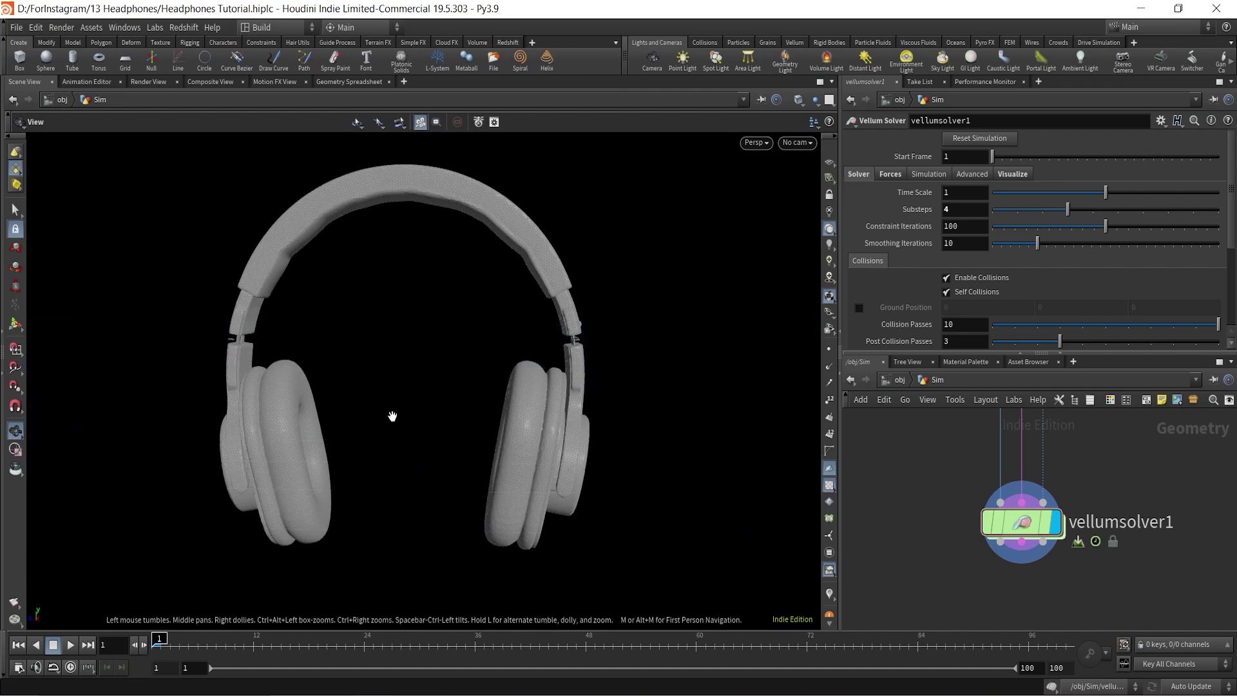
- Render a flipbook of the current viewport, stop it after 24 frames, and scrub back through the rendered simulation
click(13, 602)
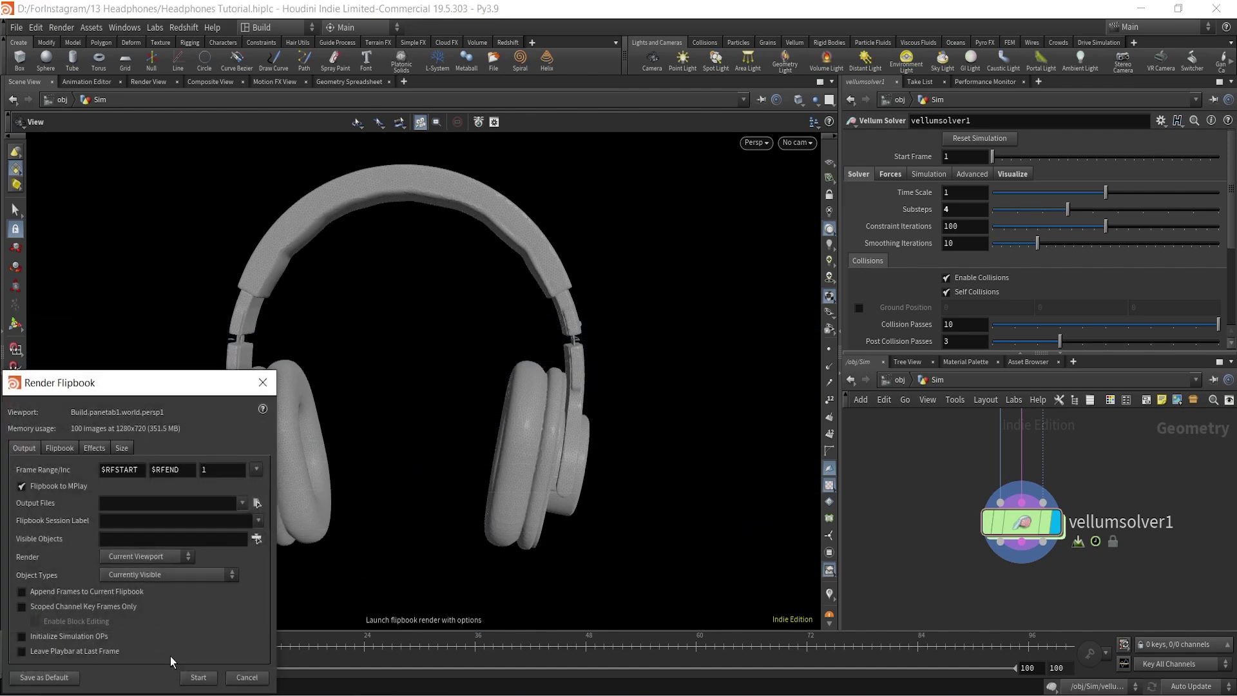
click(198, 677)
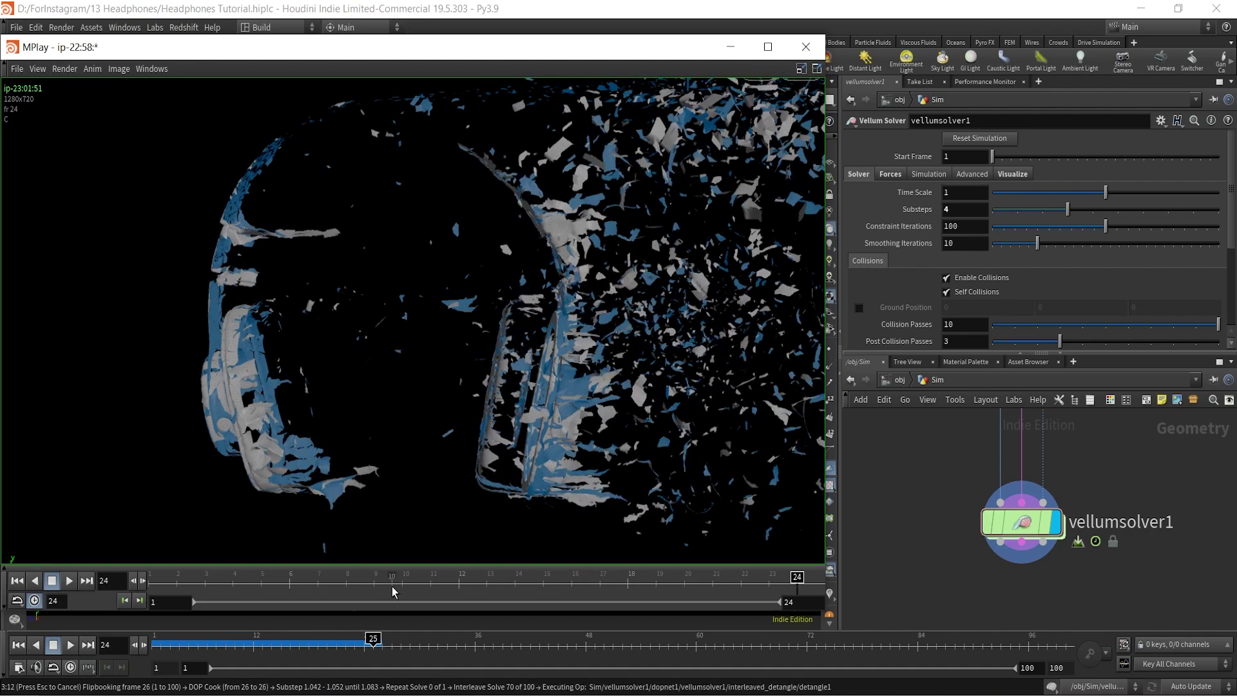
key(Escape)
drag(168, 583, 224, 357)
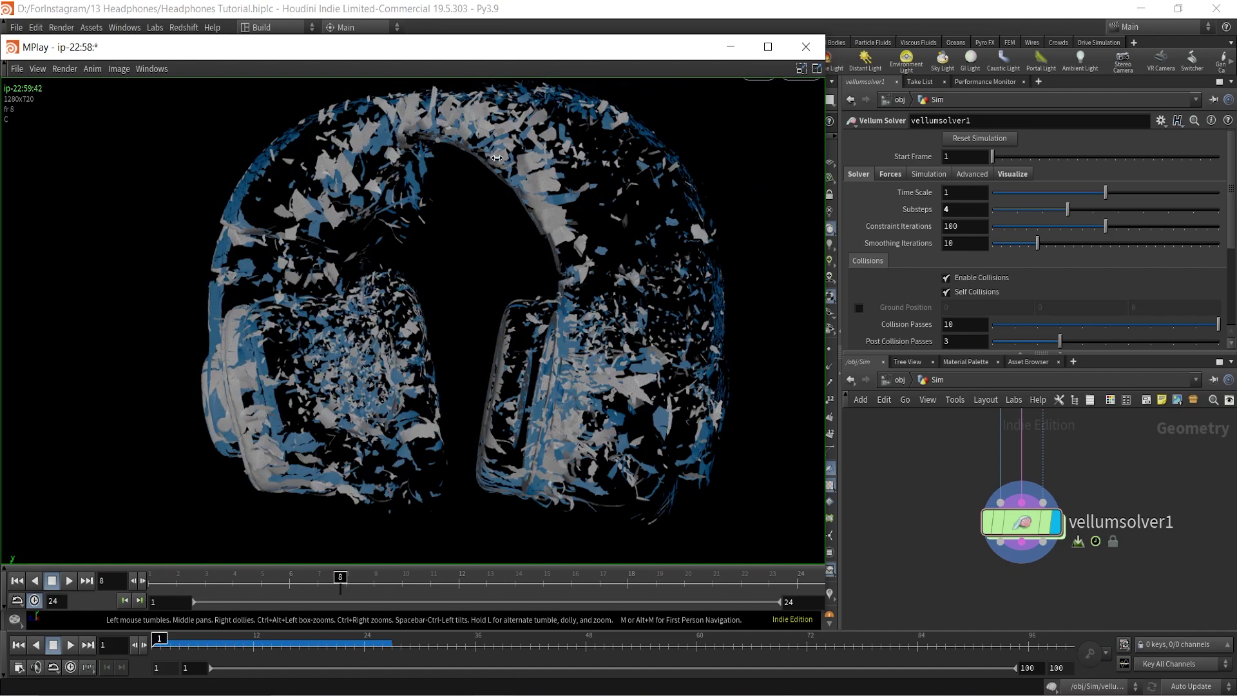
drag(338, 578, 125, 579)
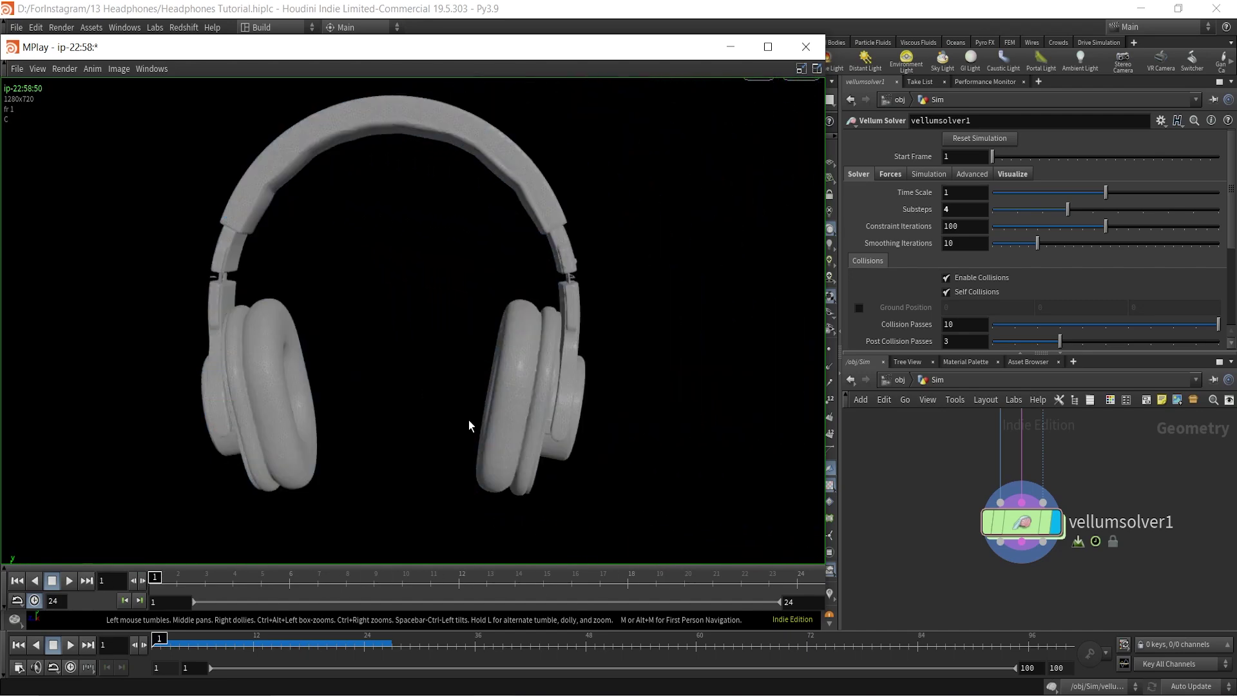
- Close the flipbook player, connect transform3's output to the explodedview1 node, and display that node in the viewport
click(806, 47)
scroll(579, 374, up, 2)
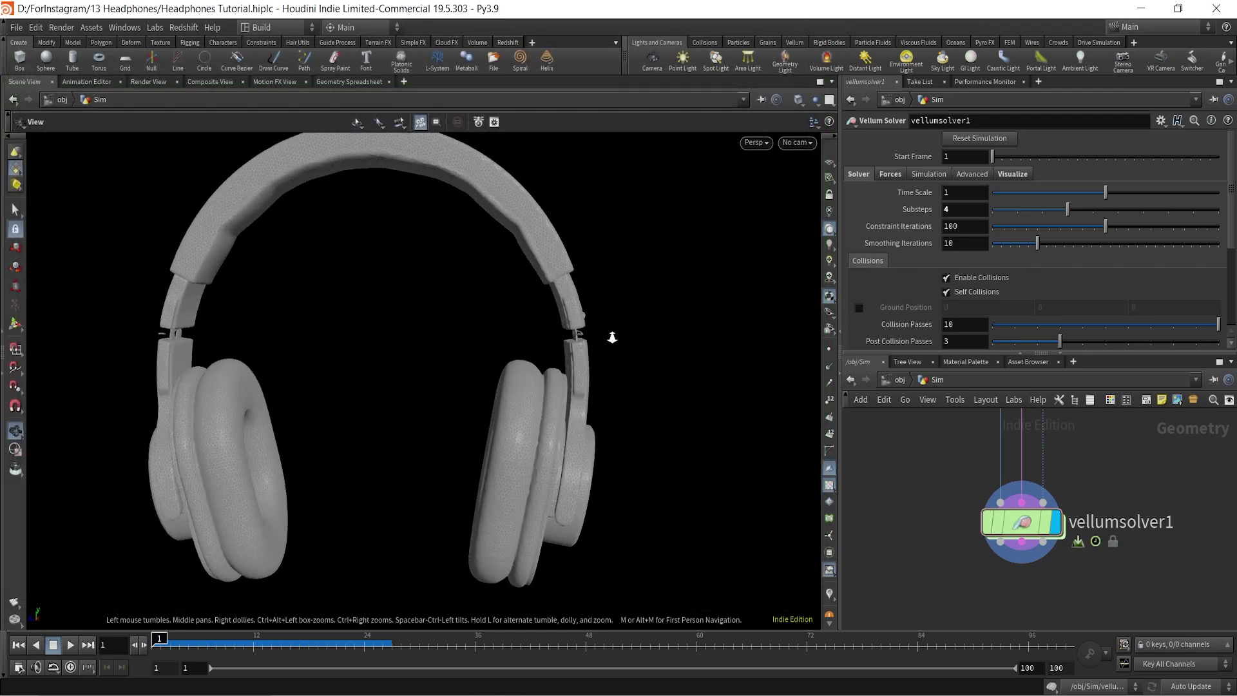
scroll(1128, 578, down, 4)
scroll(1017, 485, up, 3)
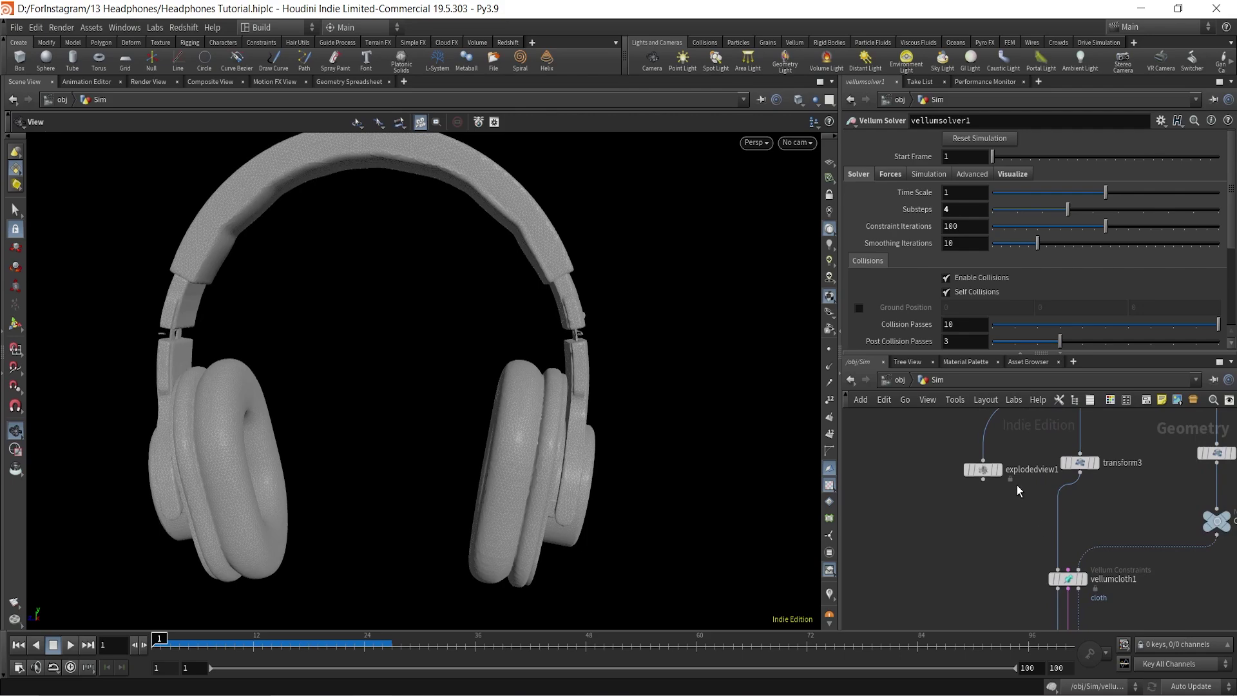
drag(966, 465, 961, 536)
drag(959, 465, 1104, 469)
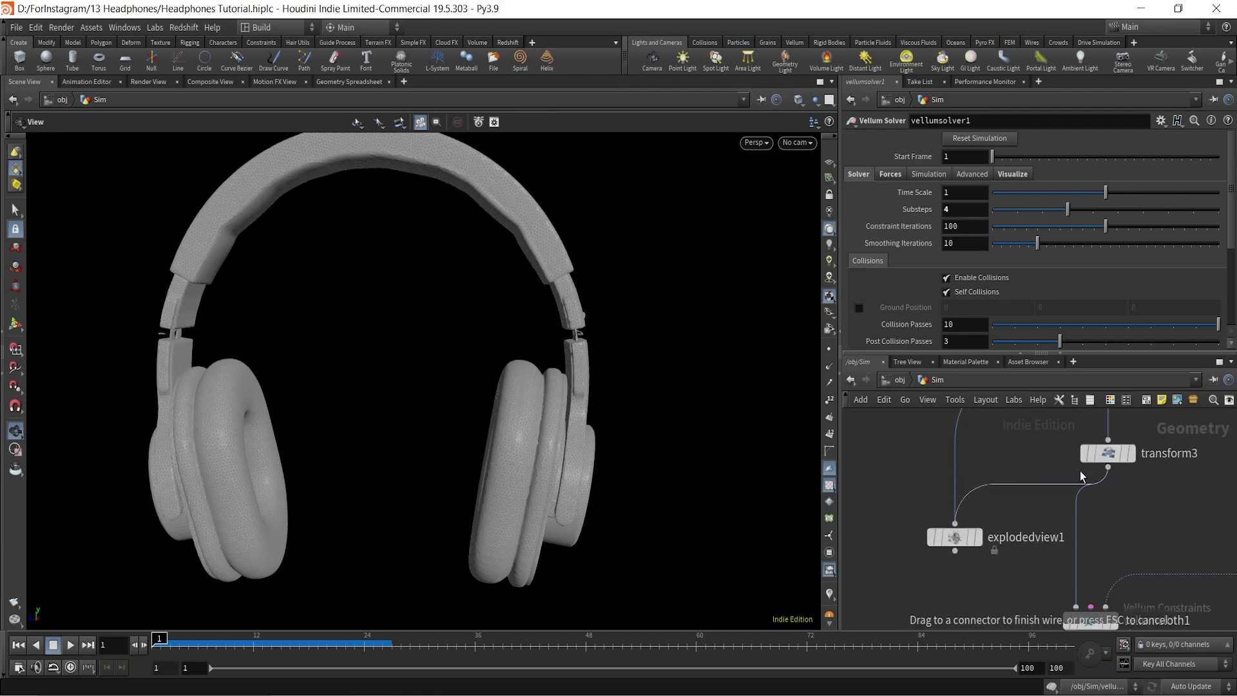
click(979, 538)
click(956, 537)
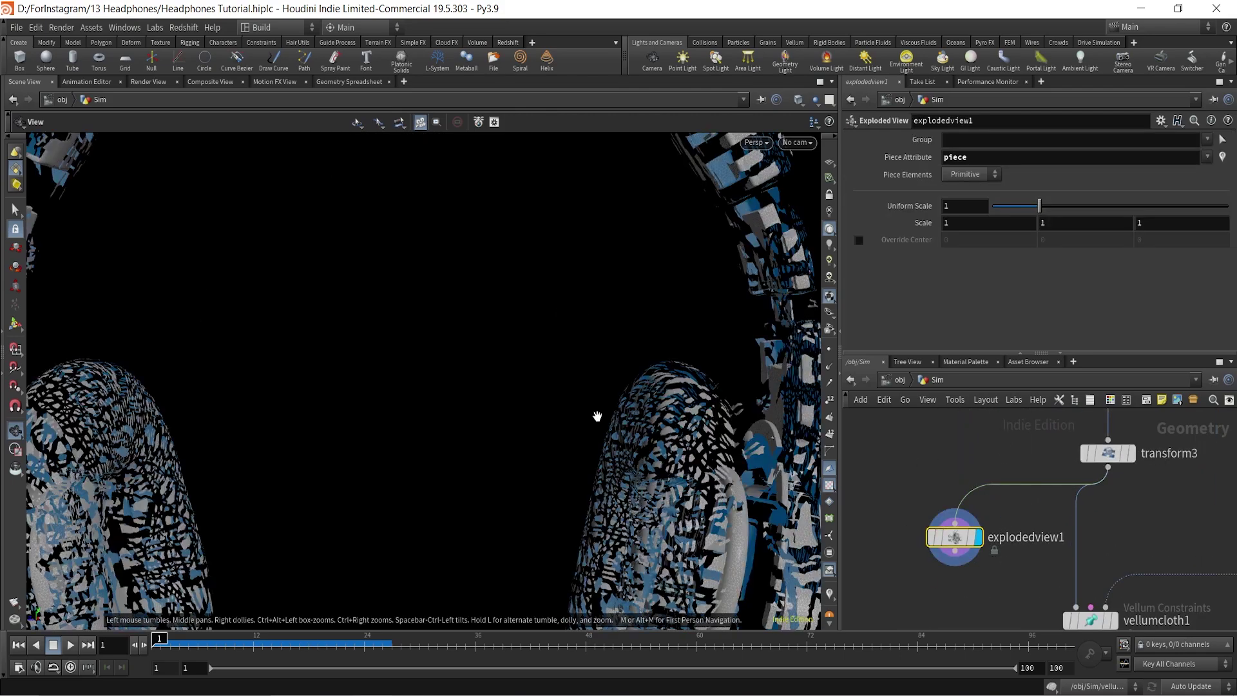
- Inspect the exploded headphone pieces up close around the ear cushions, toggling the point display on and off
right_drag(598, 417, 495, 518)
right_drag(561, 442, 518, 480)
middle_drag(523, 438, 481, 386)
drag(293, 400, 354, 414)
right_drag(298, 417, 662, 137)
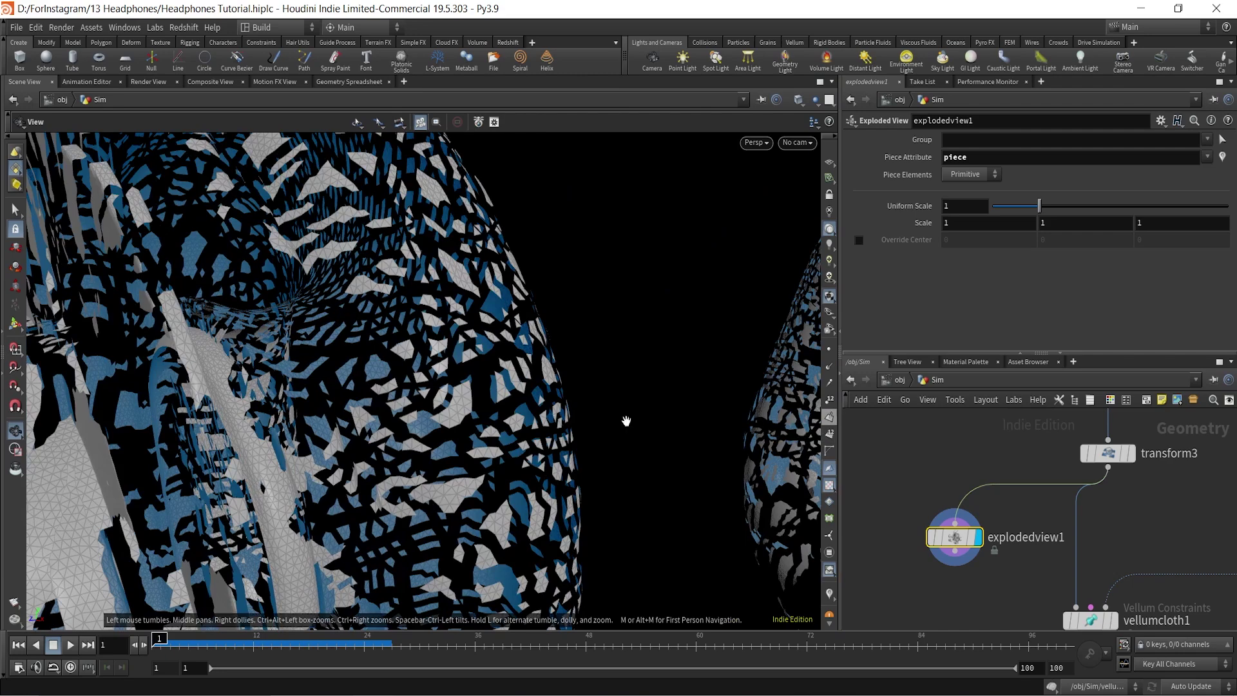
click(829, 348)
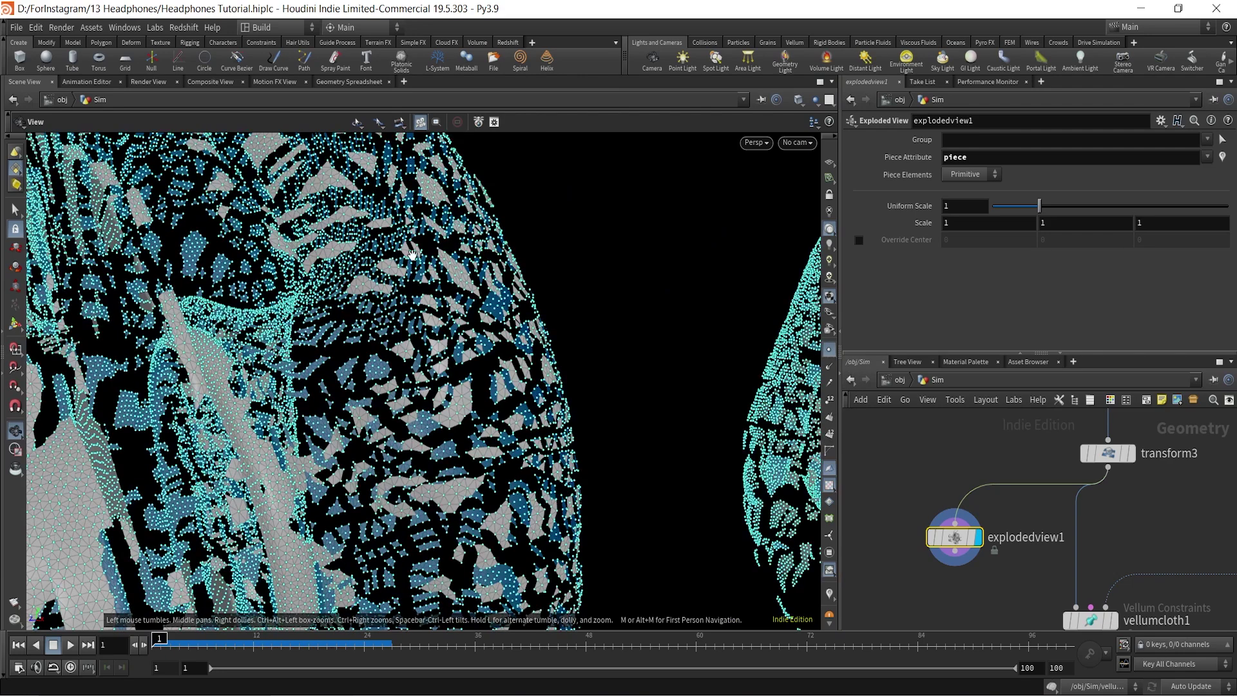
click(830, 349)
scroll(456, 389, down, 5)
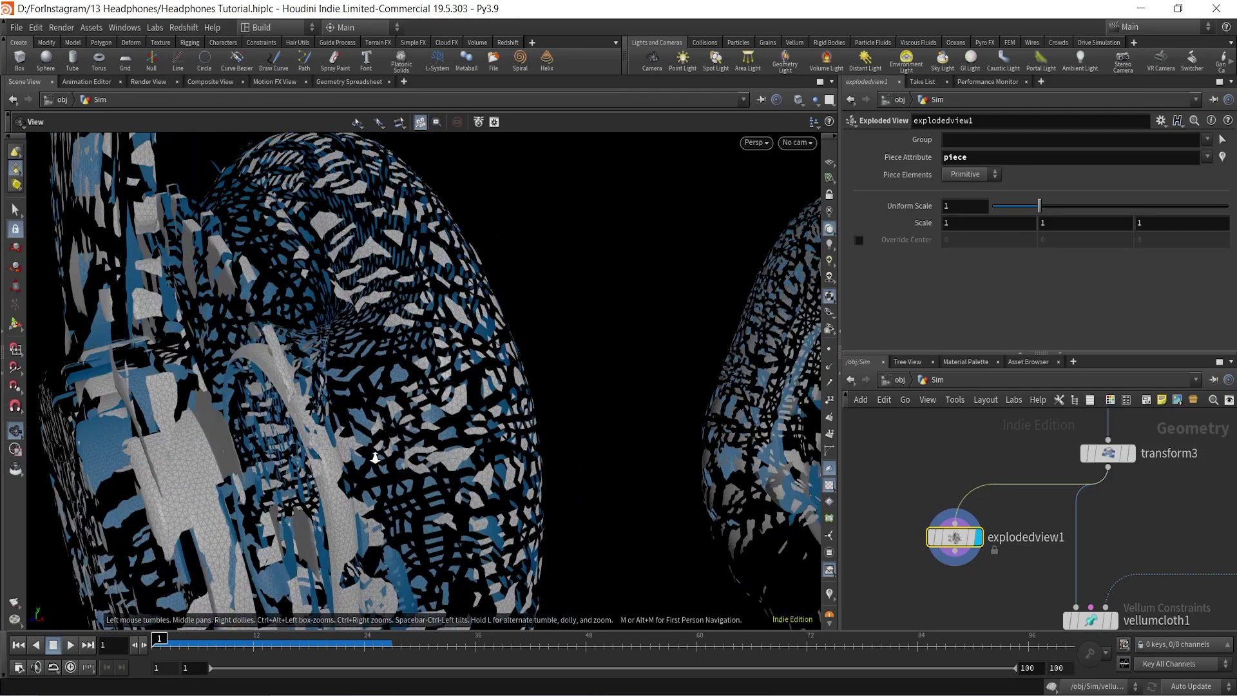
drag(457, 388, 526, 427)
middle_drag(665, 440, 553, 434)
- Display vellumcloth1 and insert a Vellum Weld Points constraint between it and vellumsolver1
middle_drag(1068, 567, 940, 410)
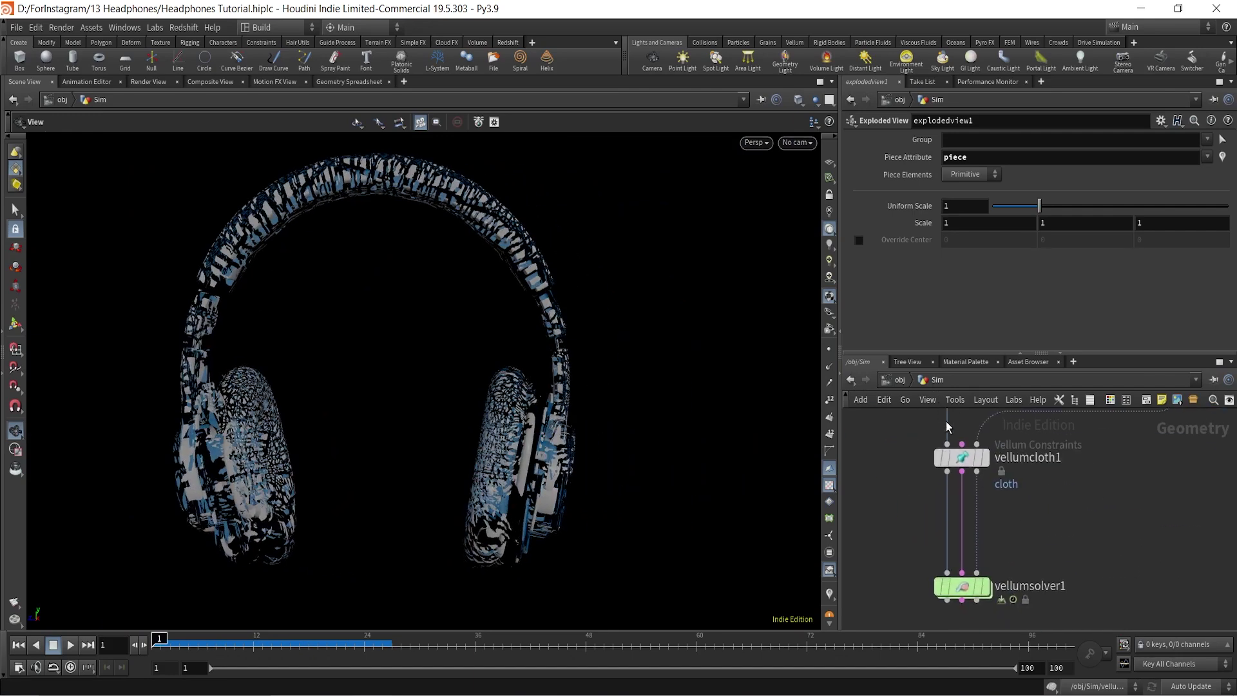
click(985, 457)
mouse_move(1032, 517)
middle_down()
mouse_move(1042, 452)
mouse_move(1016, 500)
mouse_move(1031, 500)
mouse_move(1031, 469)
mouse_move(1026, 567)
mouse_move(1029, 556)
mouse_move(980, 581)
mouse_move(1020, 538)
middle_up()
scroll(992, 522, up, 2)
key(Tab)
text(ve)
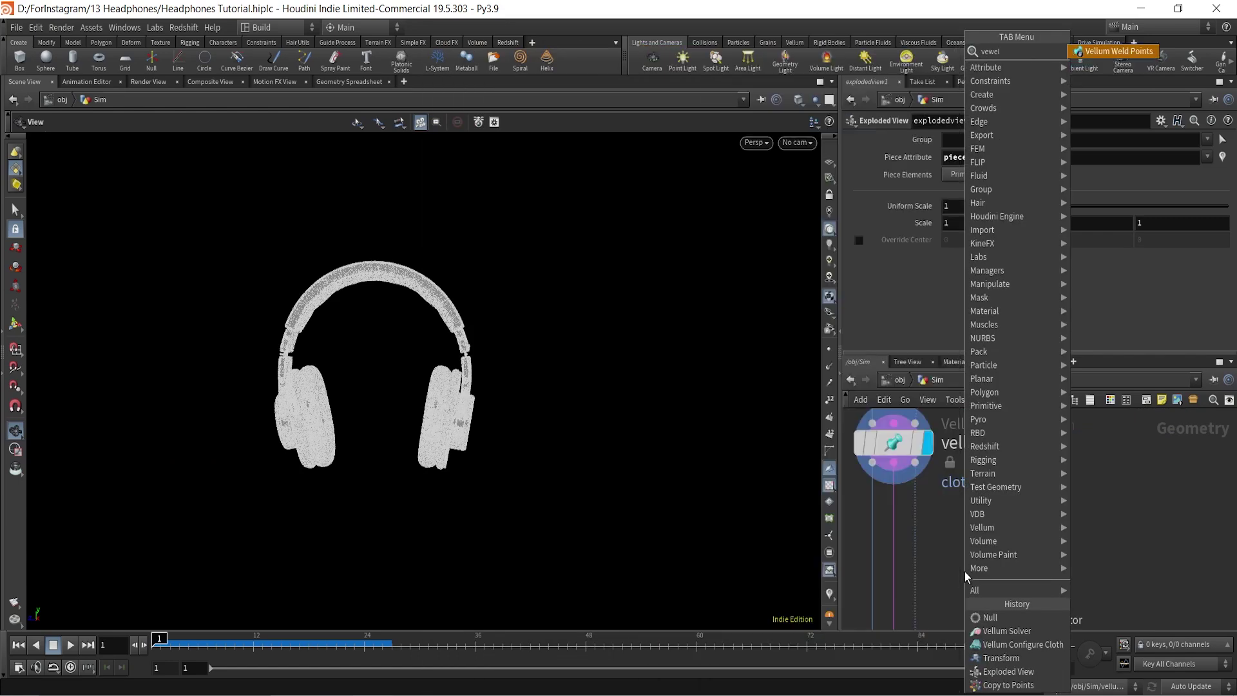
key(Escape)
scroll(1024, 543, down, 3)
scroll(972, 536, up, 2)
click(960, 543)
click(961, 543)
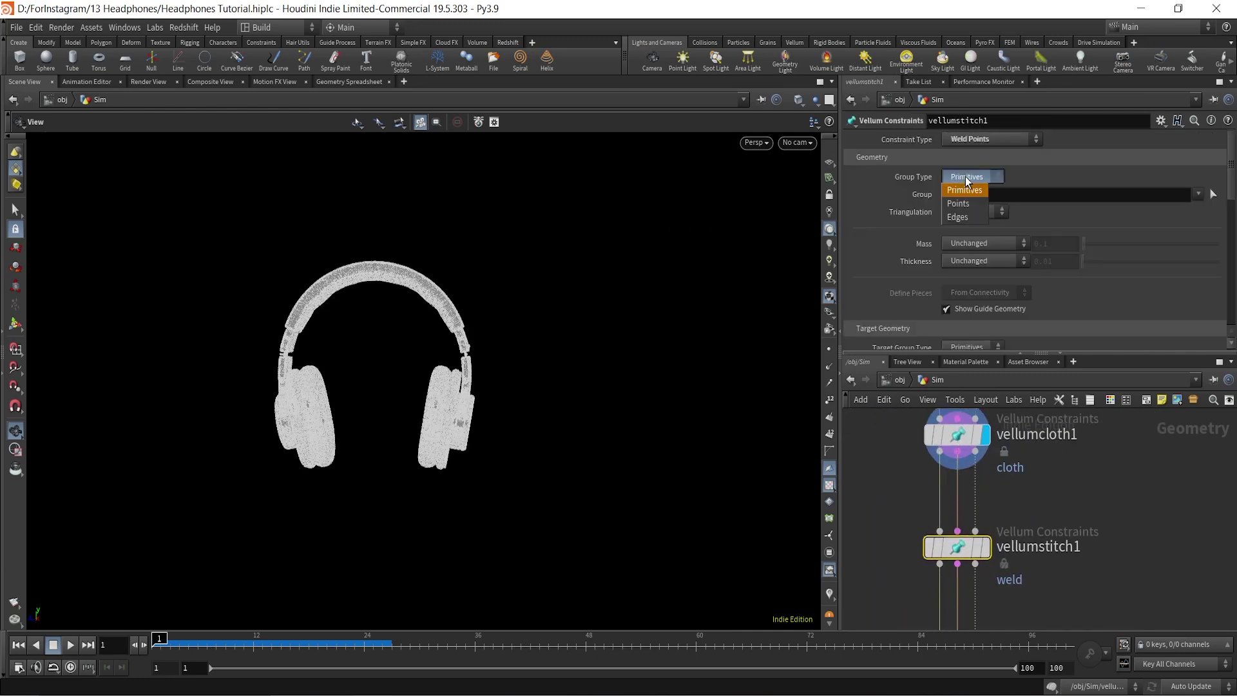
- Set both the Group Type and the Target Group Type of the weld constraint to Points
click(965, 203)
scroll(981, 257, down, 3)
click(973, 244)
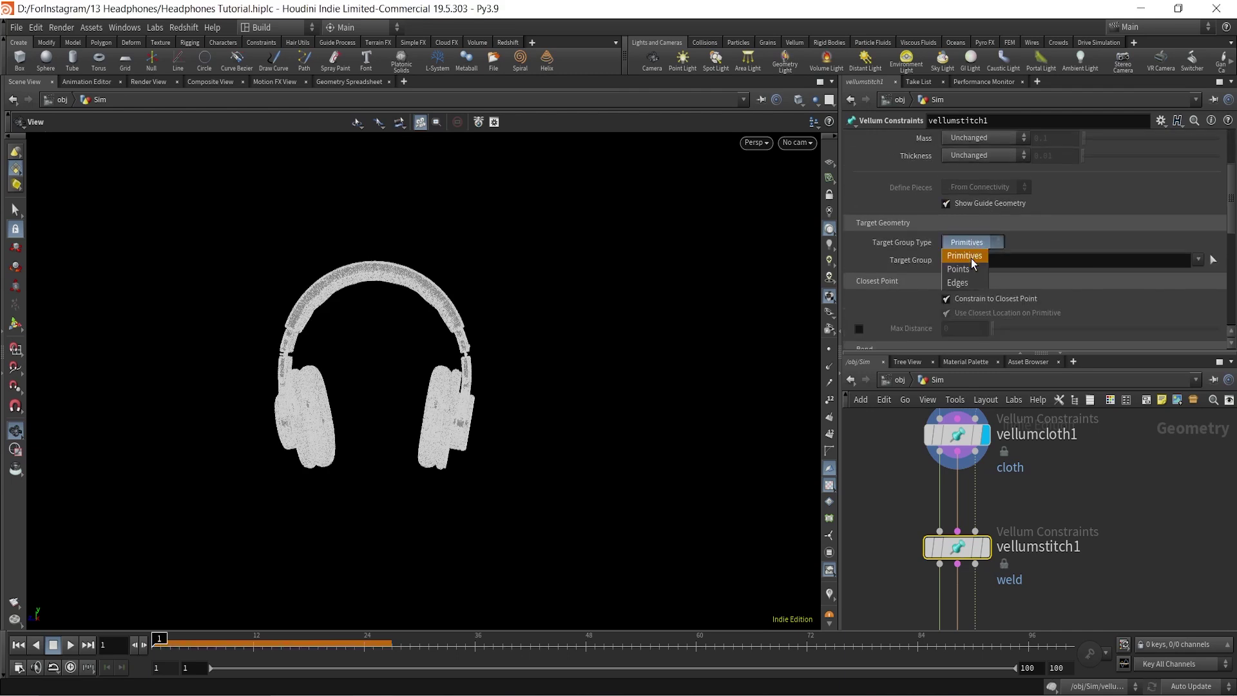
click(969, 271)
scroll(1090, 566, down, 2)
- Display the vellumsolver1 node to view the solver's result with the weld constraint in place
middle_drag(1085, 567, 1090, 450)
scroll(1023, 487, up, 2)
click(1024, 522)
click(1006, 523)
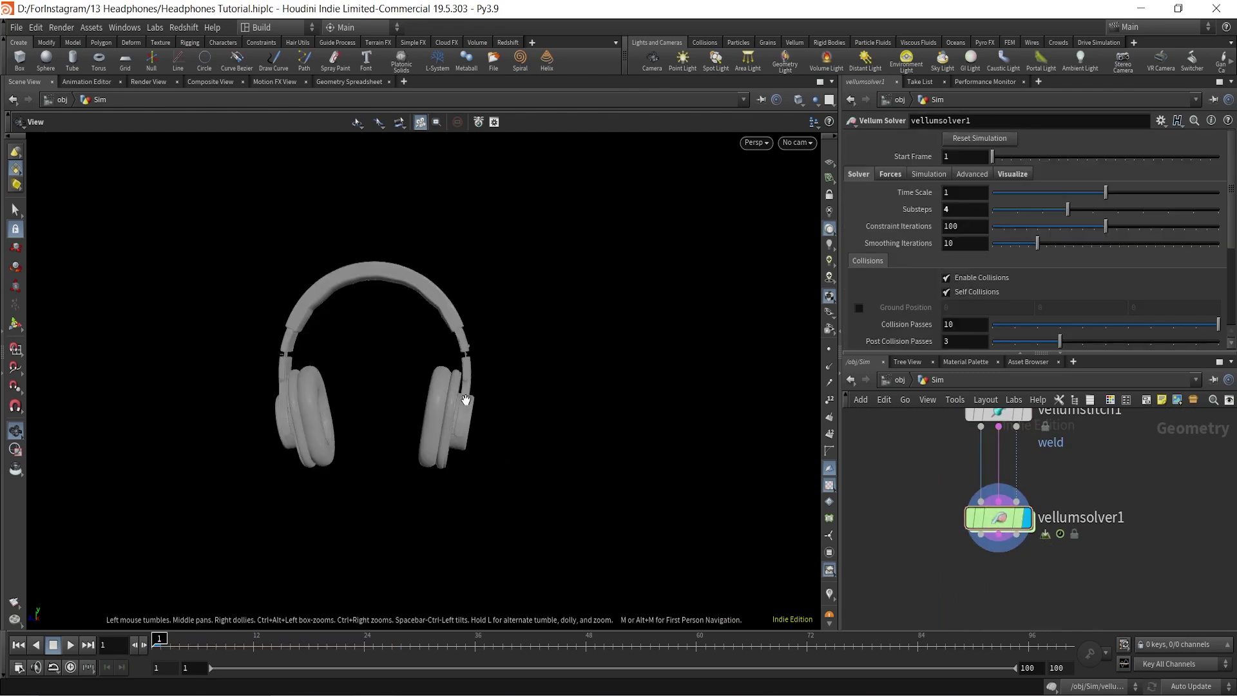
- Display vellumstitch1 and examine the weld constraint lines between the pieces across the headband and ear cushions
middle_drag(1167, 474, 1154, 530)
scroll(1030, 464, up, 2)
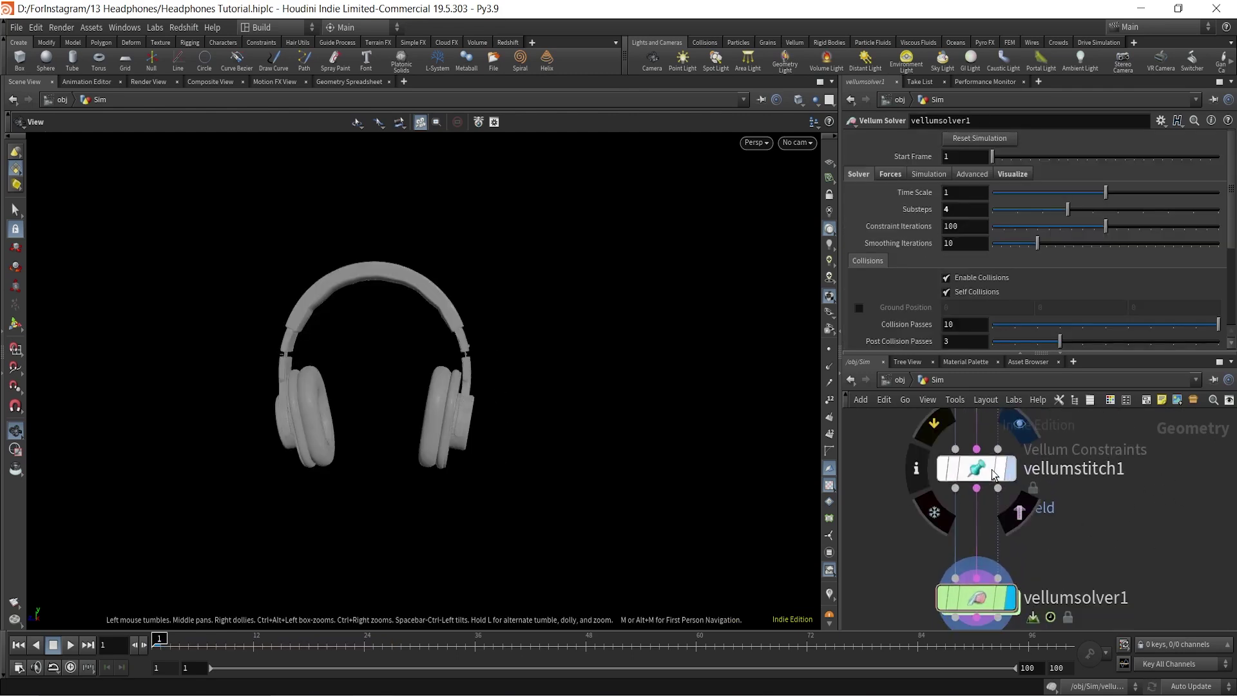
click(1007, 471)
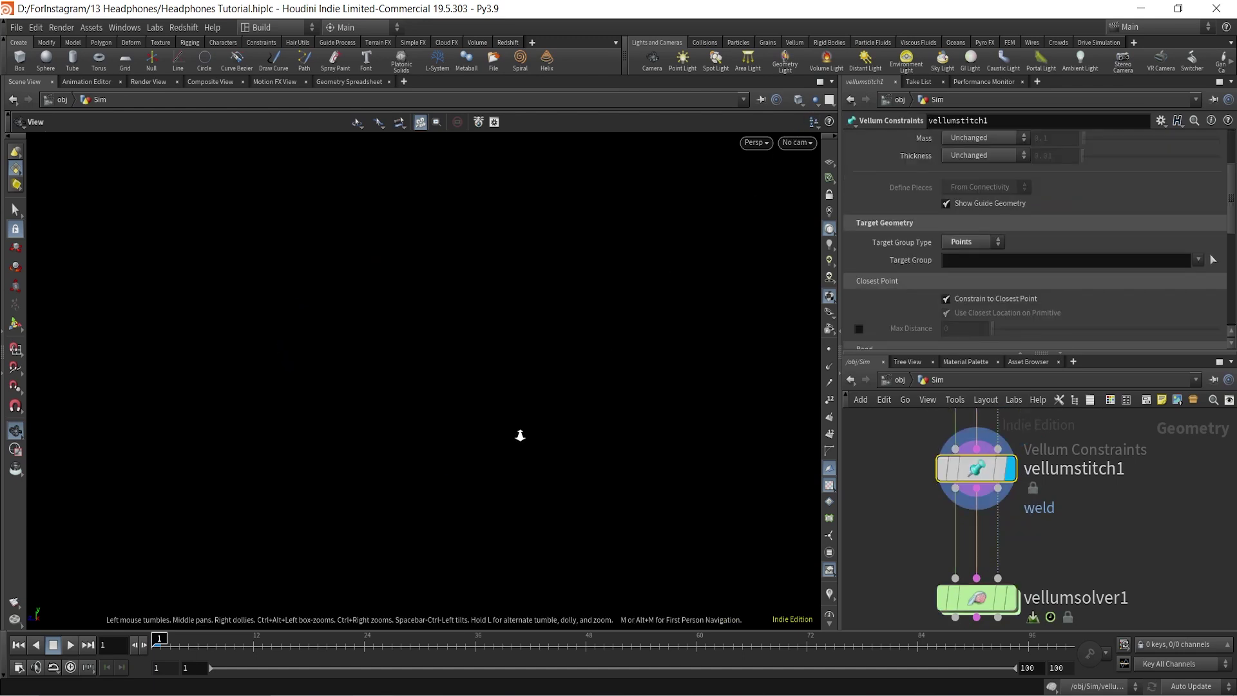
key(g)
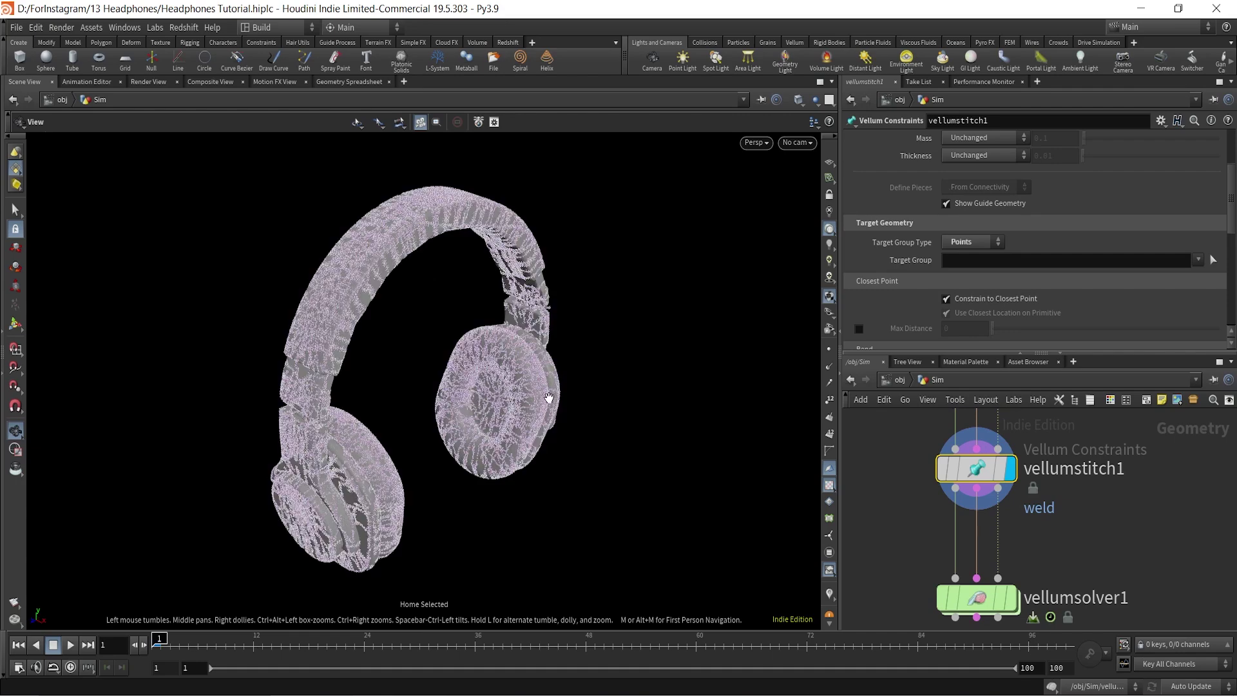
drag(408, 350, 532, 413)
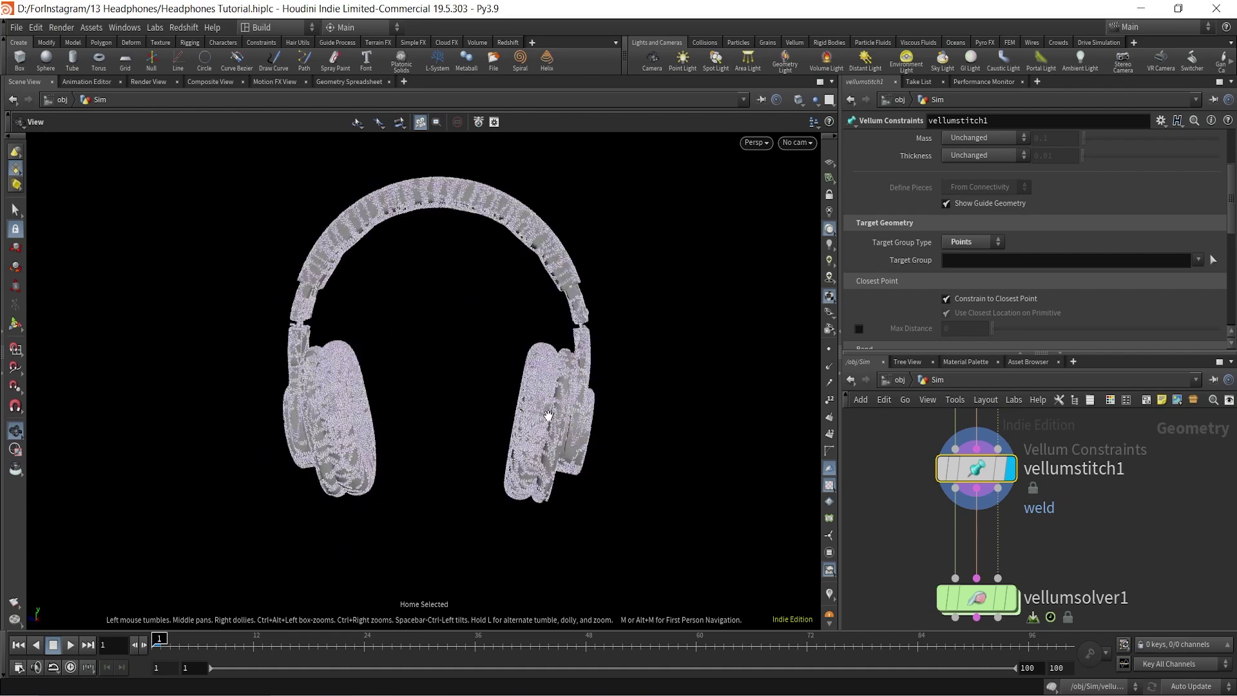
scroll(564, 390, up, 1)
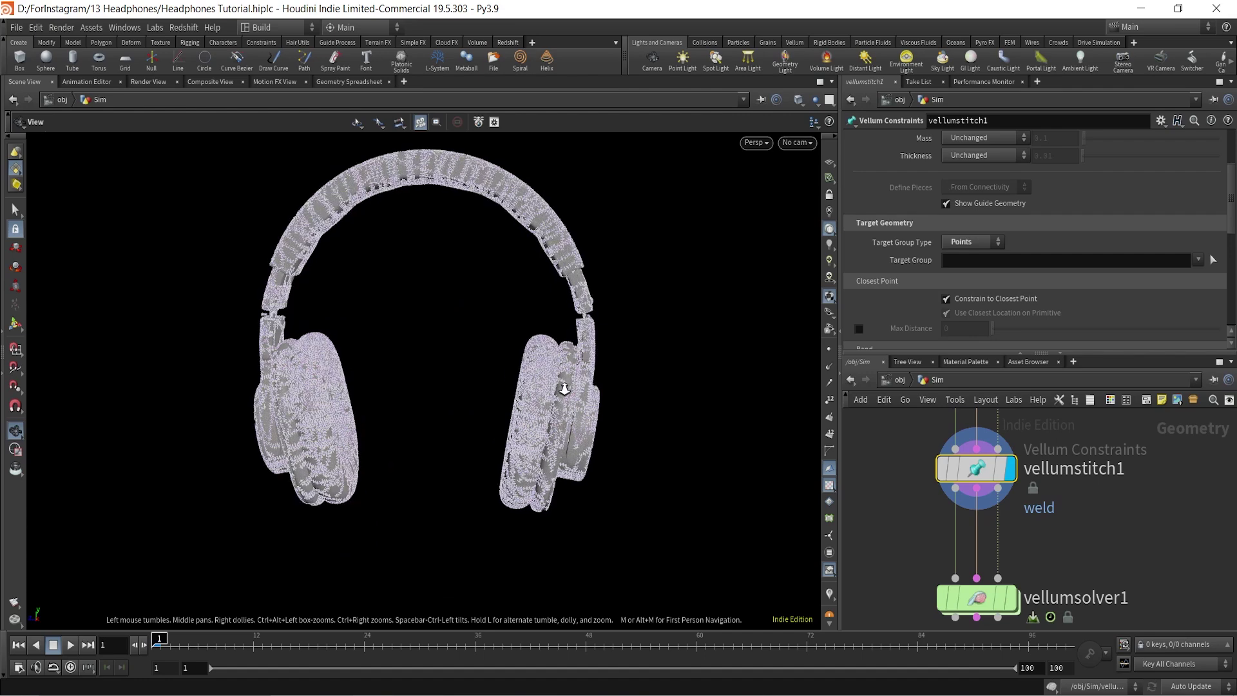
right_drag(591, 348, 813, 200)
middle_drag(572, 378, 538, 355)
right_drag(545, 348, 650, 257)
drag(431, 354, 534, 352)
drag(311, 397, 466, 401)
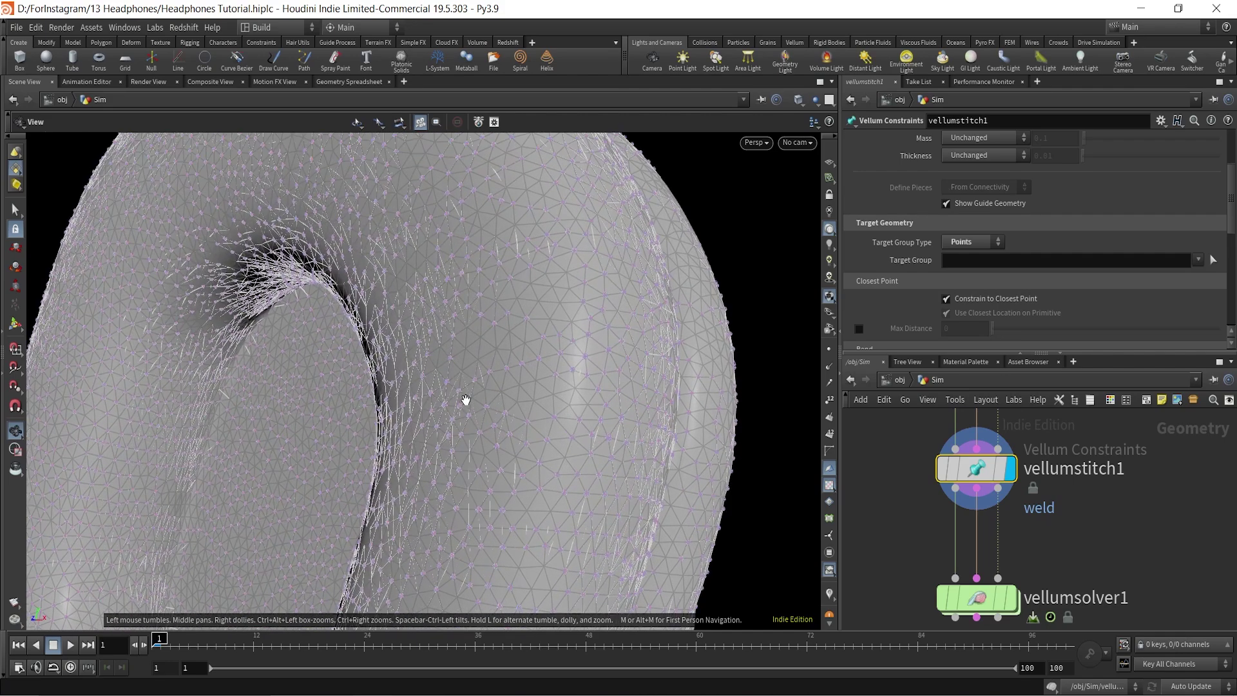
right_drag(461, 420, 187, 489)
right_drag(348, 425, 80, 525)
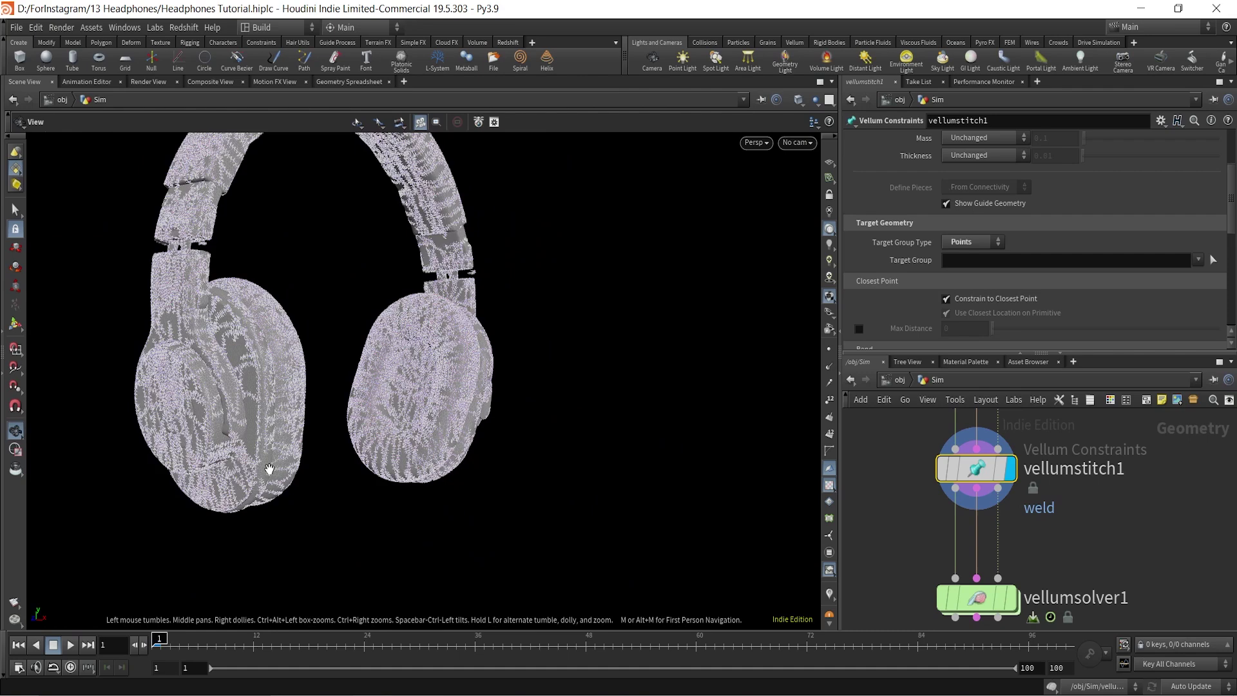
drag(269, 468, 455, 381)
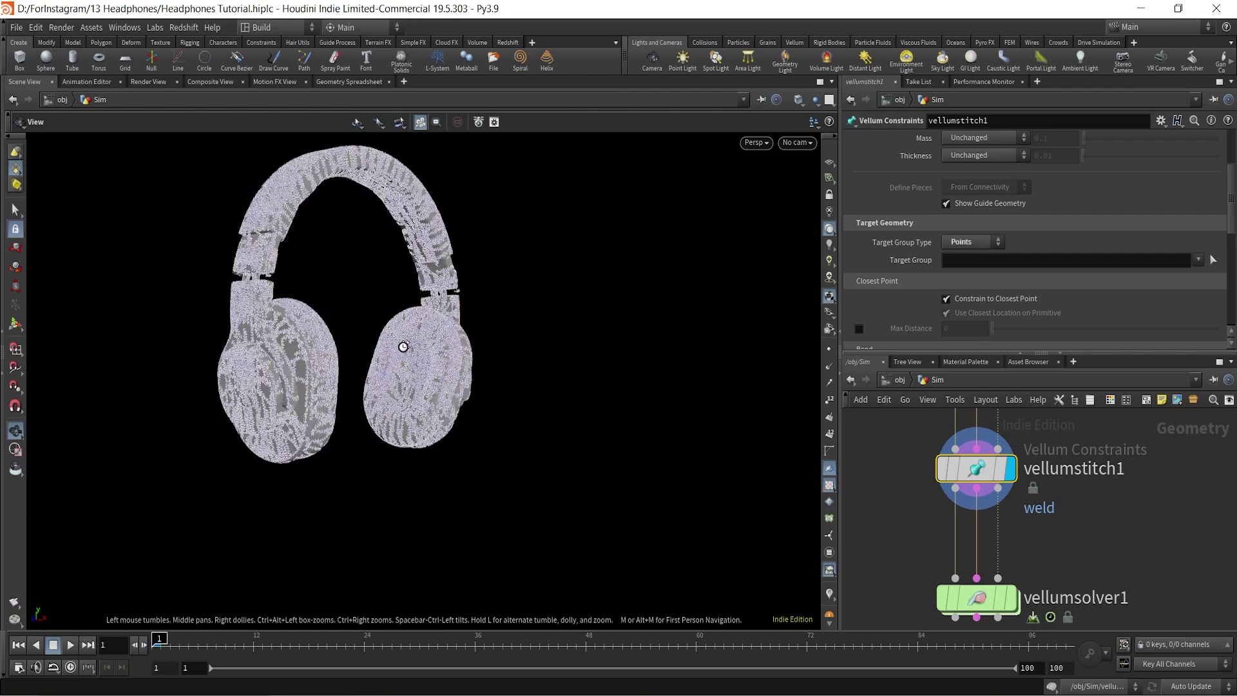
drag(390, 347, 343, 350)
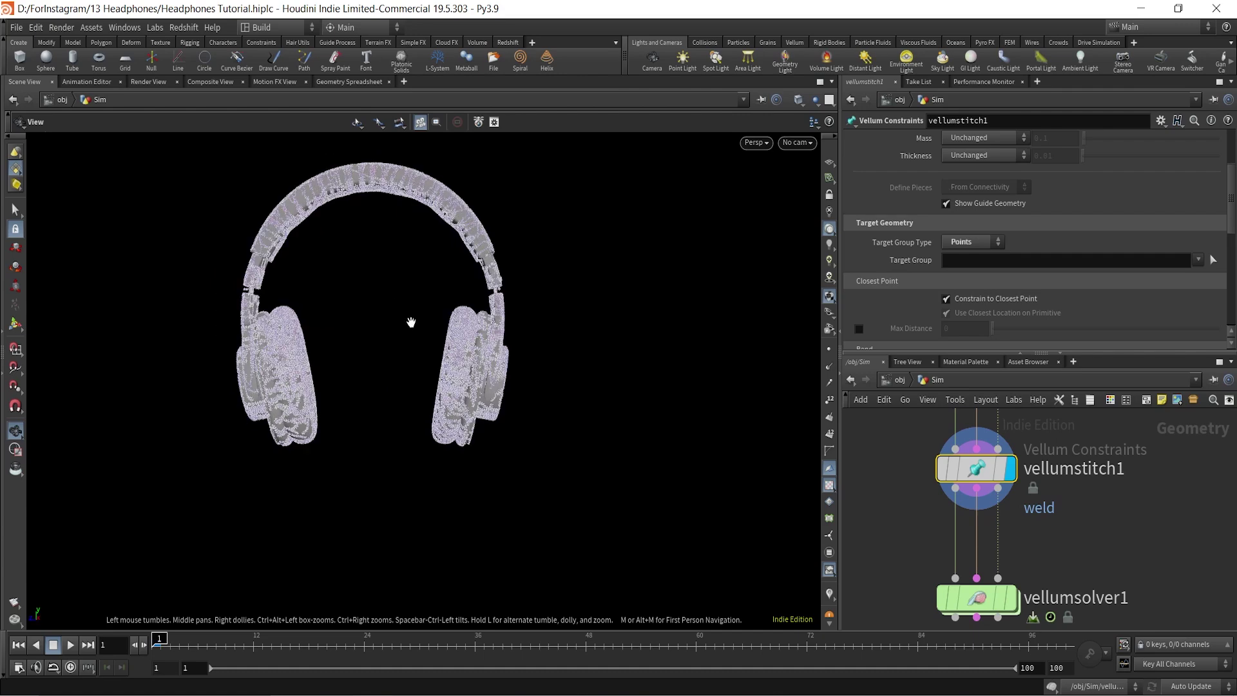
middle_drag(431, 342, 499, 417)
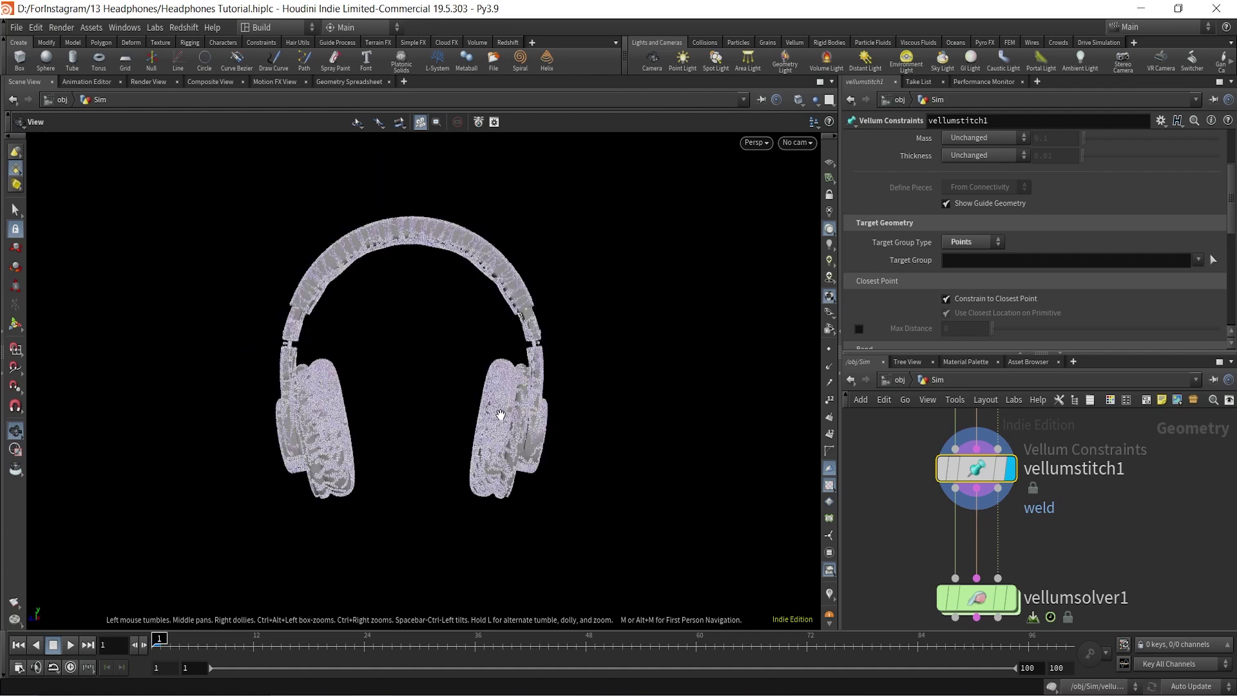
- Switch the display back to vellumsolver1 and check the node information of vellumstitch1
click(1008, 599)
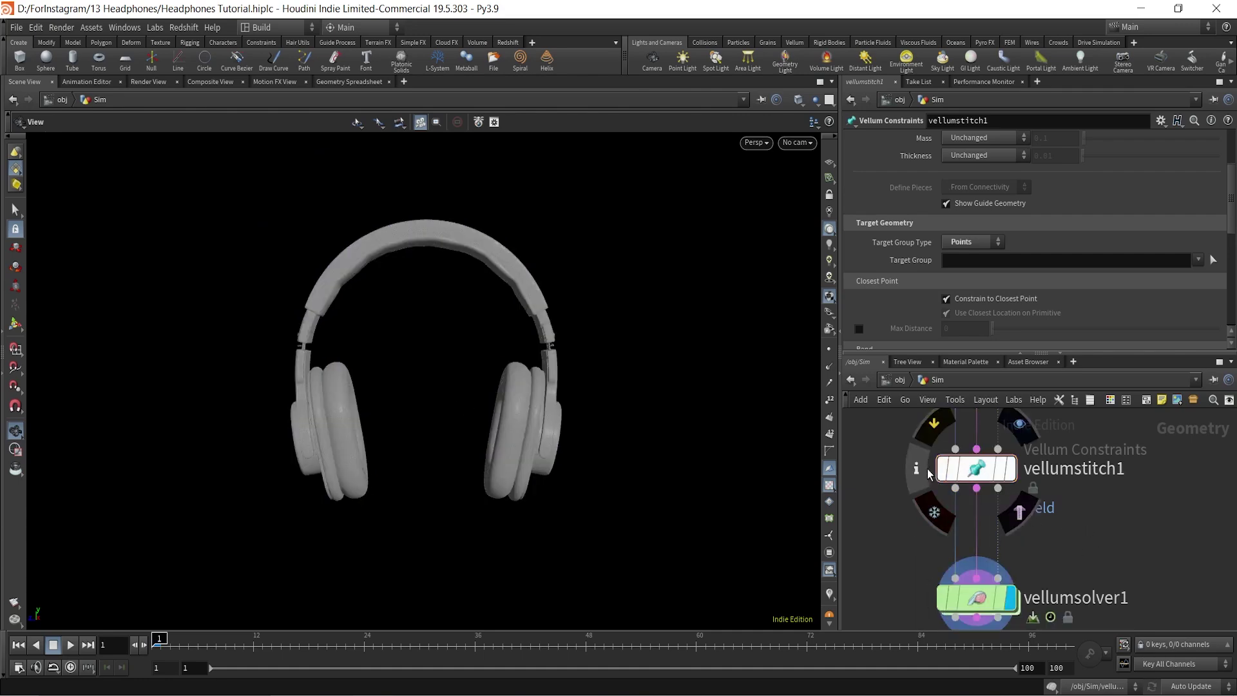
click(922, 469)
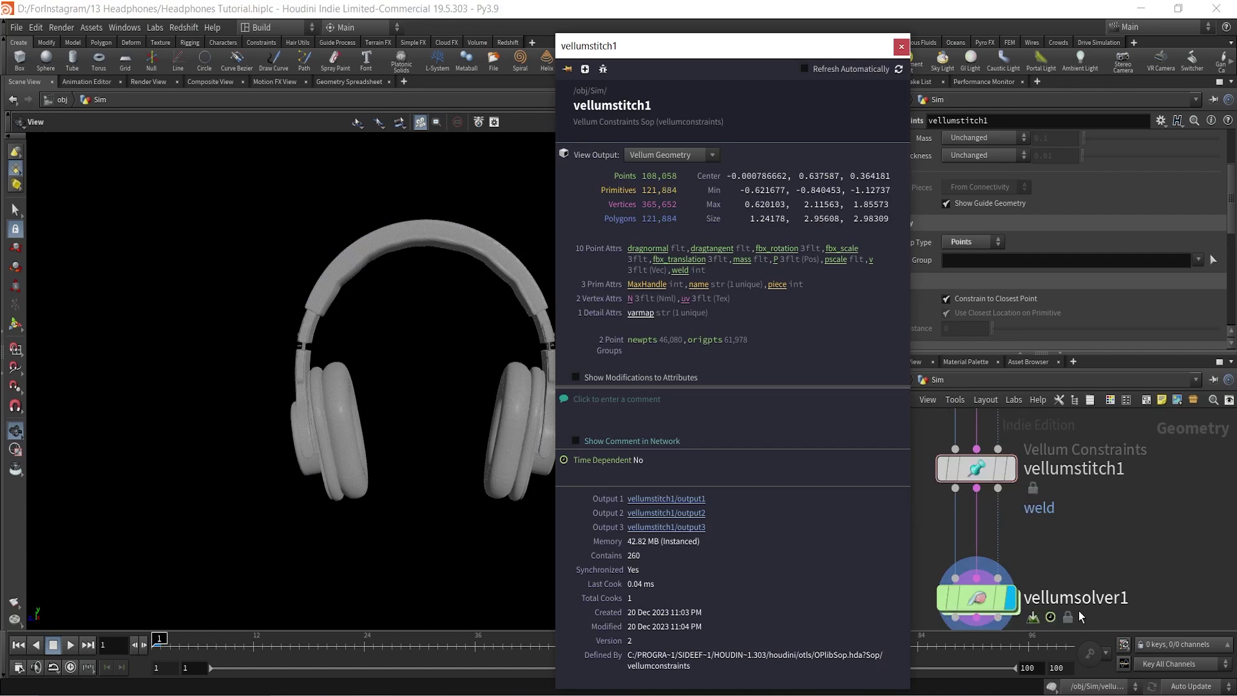
click(1133, 547)
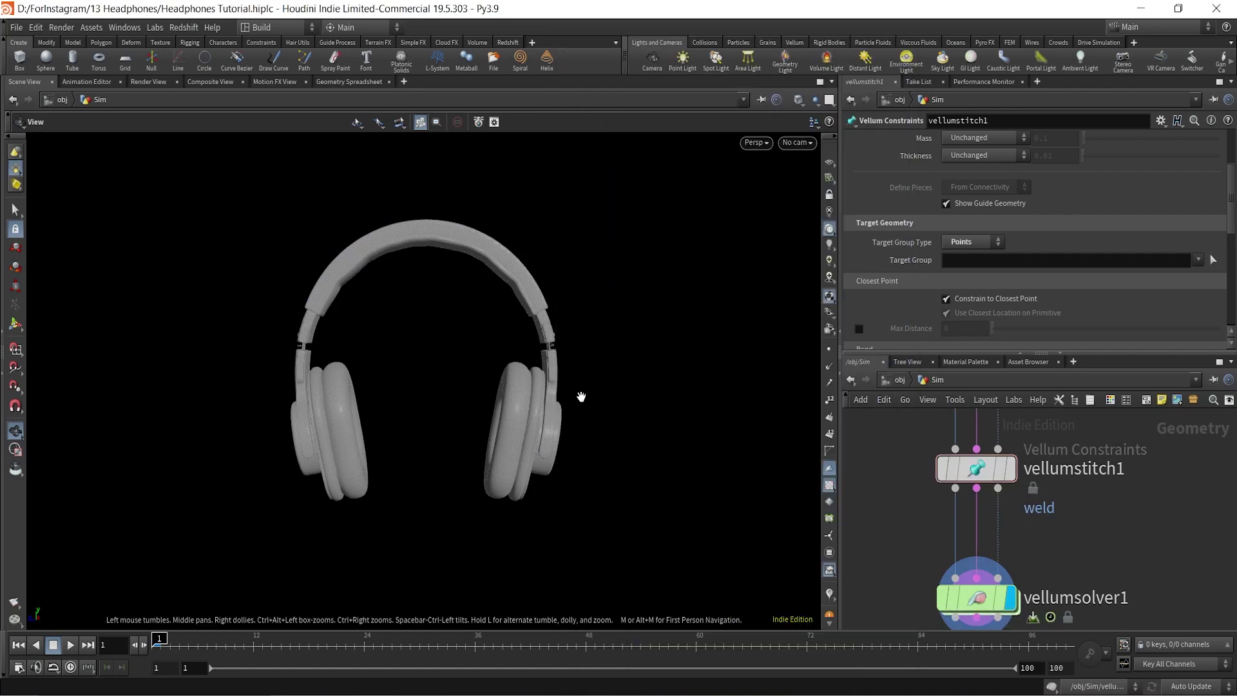
- Render a flipbook of the current viewport, stop it after 37 frames, and scrub through the welded simulation
click(26, 615)
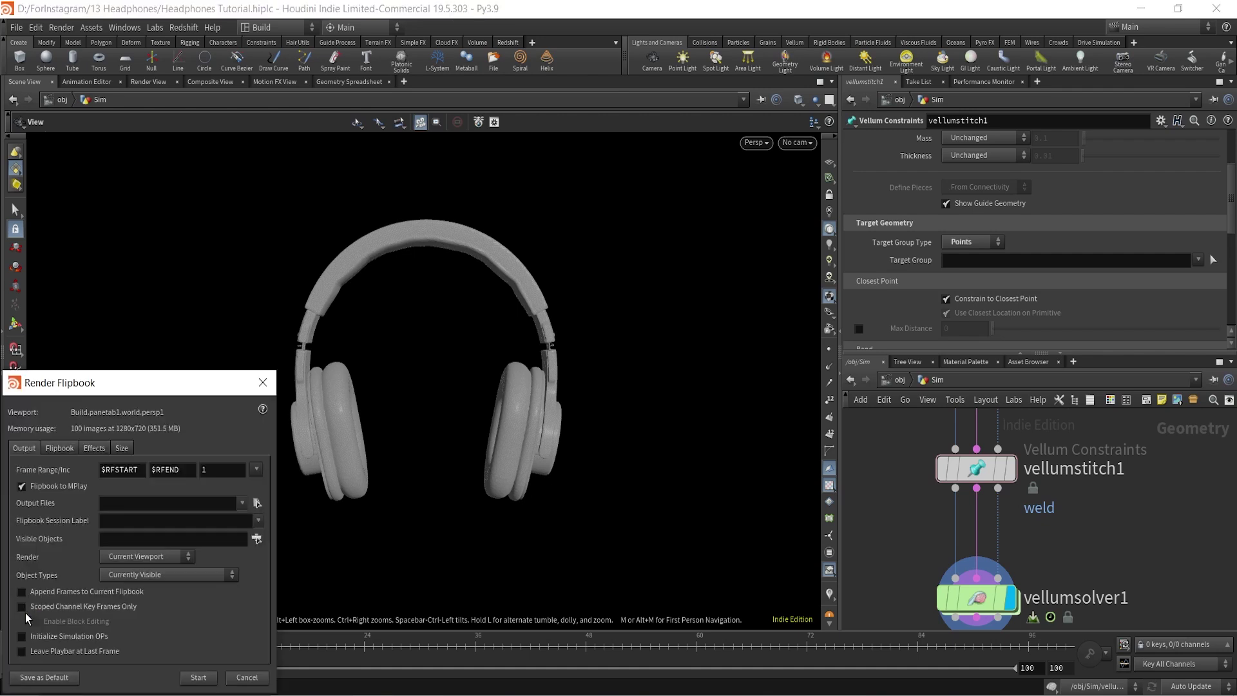
click(198, 678)
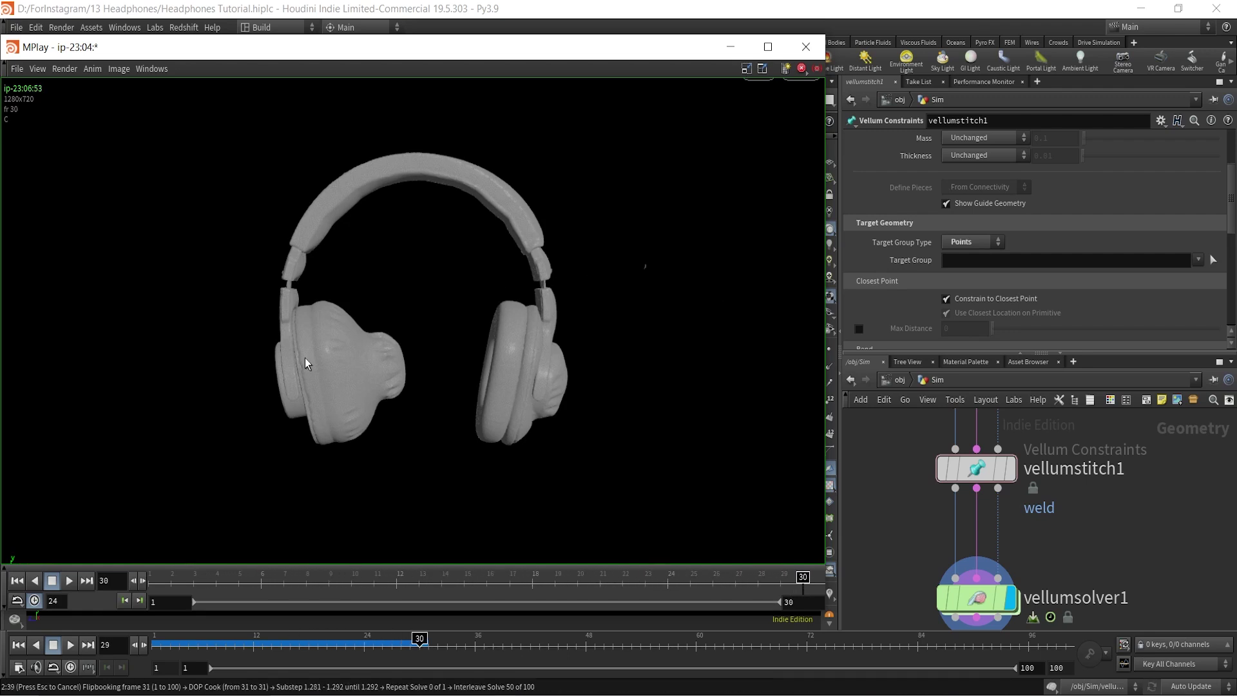
drag(688, 553, 593, 533)
scroll(475, 362, up, 4)
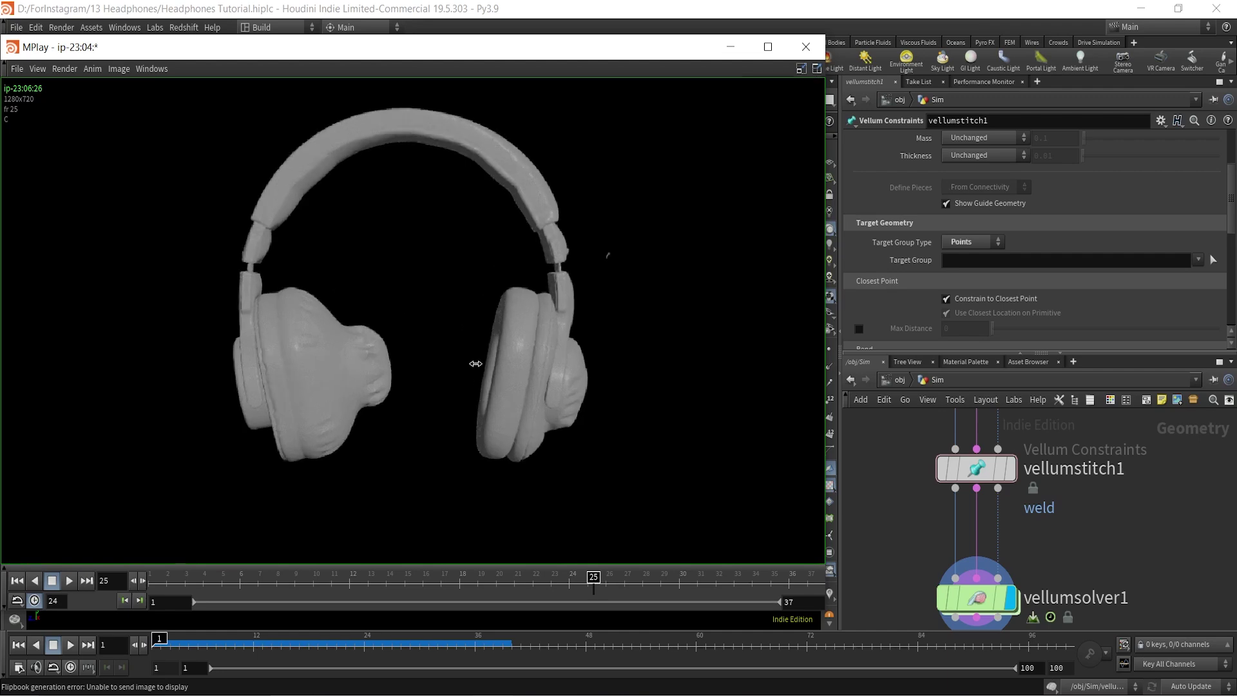
scroll(483, 373, down, 2)
drag(464, 583, 591, 575)
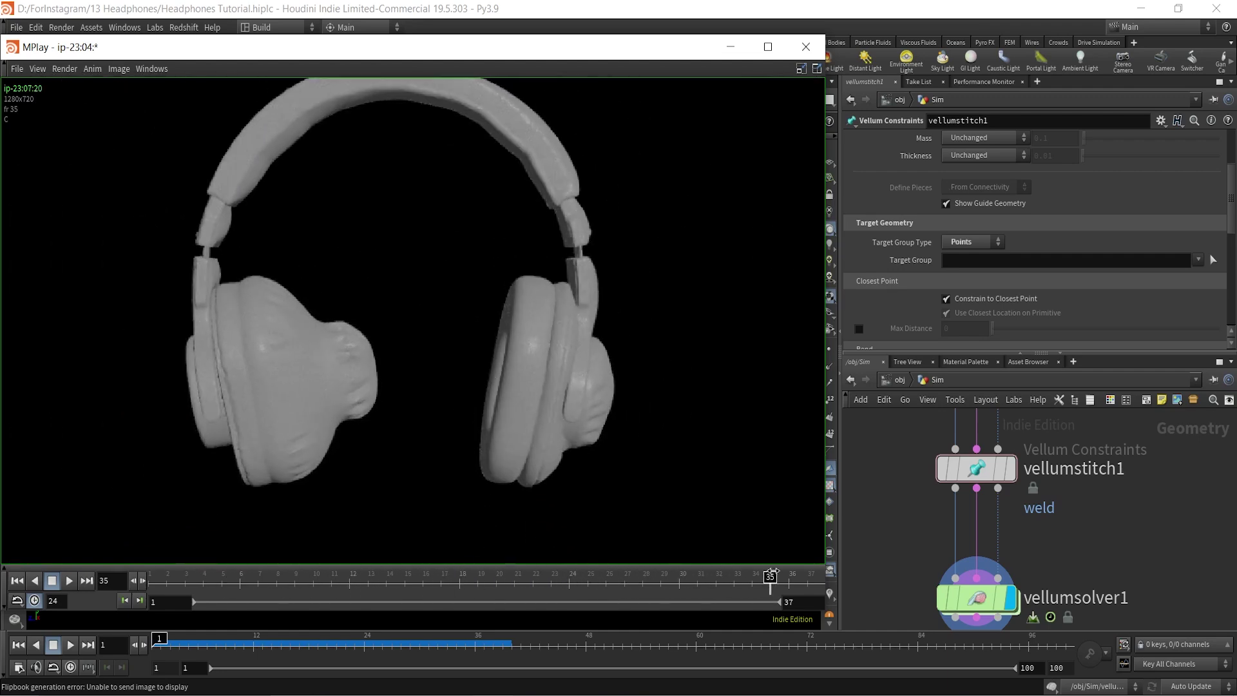
drag(456, 580, 530, 552)
scroll(525, 338, down, 2)
middle_drag(518, 329, 509, 363)
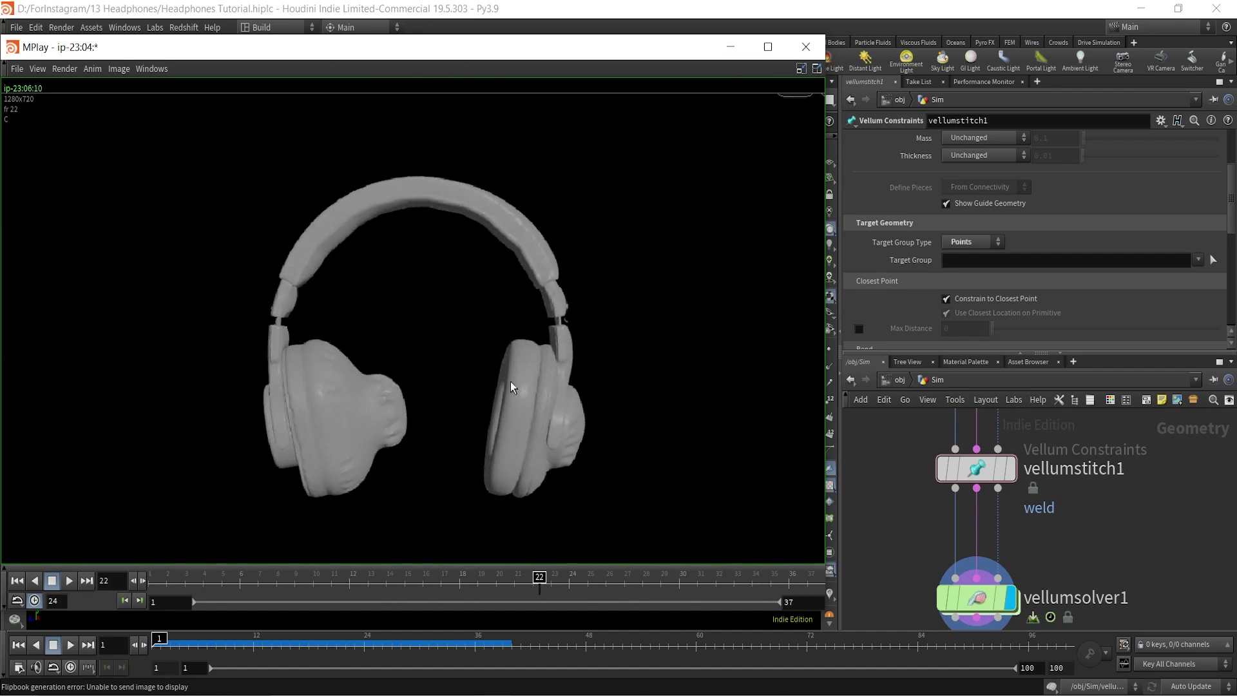
mouse_move(541, 580)
mouse_down()
mouse_move(813, 580)
mouse_move(199, 580)
mouse_move(379, 580)
mouse_up()
- Select the vellumstitch1 node and close the flipbook player to return to the scene view
scroll(1103, 533, down, 2)
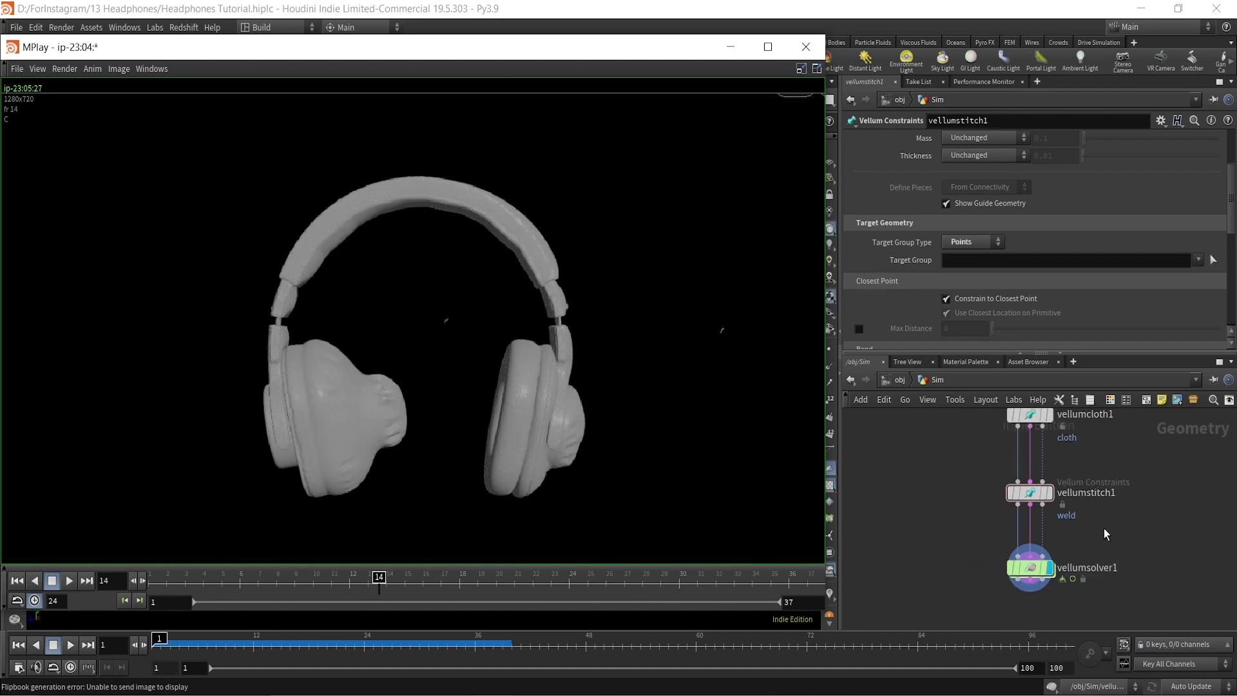
drag(954, 465, 1166, 517)
key(alt+Tab)
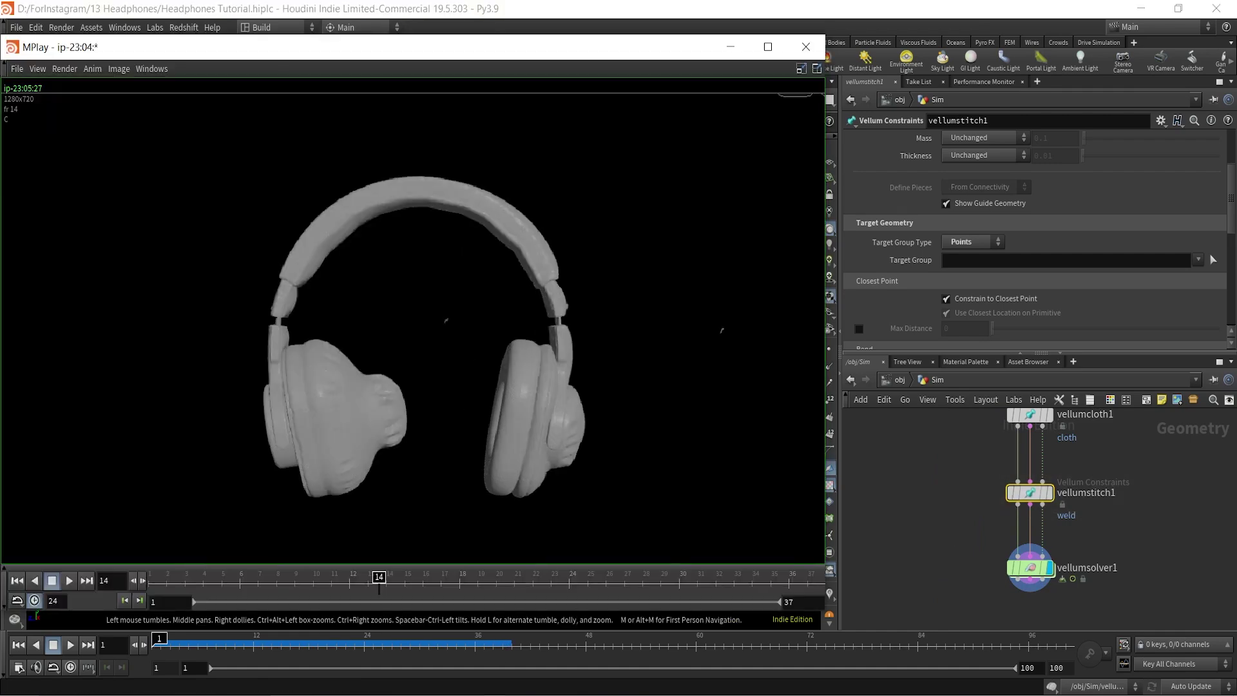
click(805, 46)
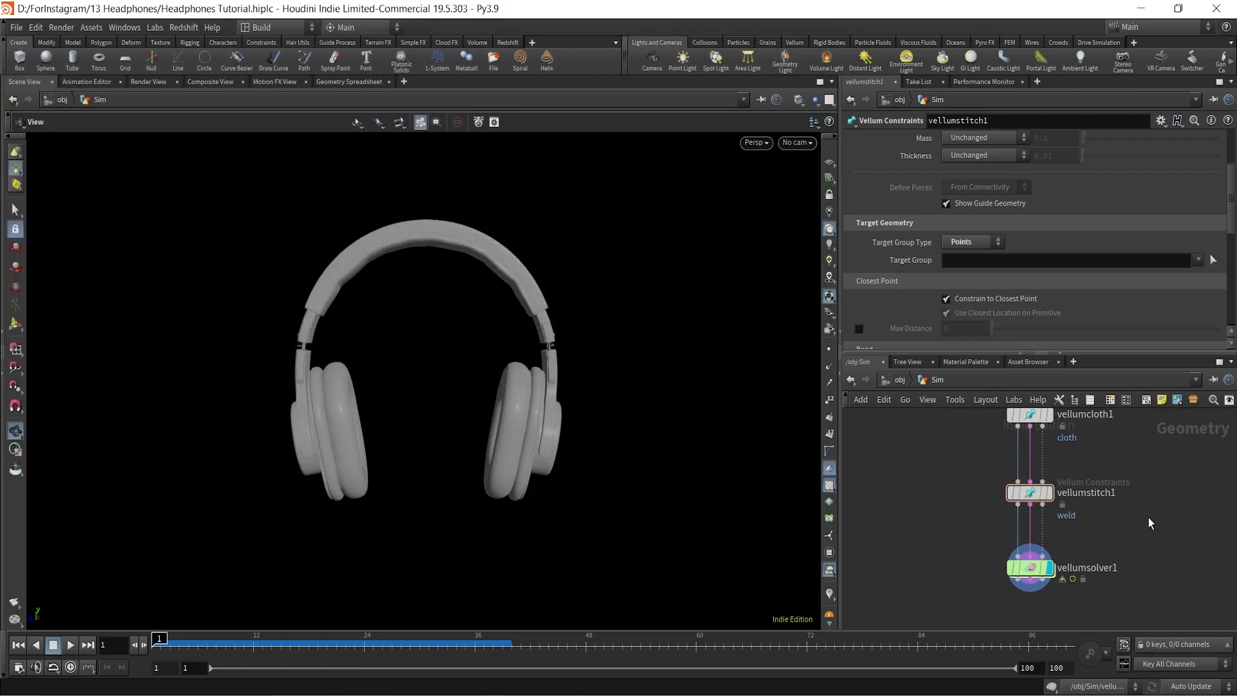
scroll(513, 436, up, 5)
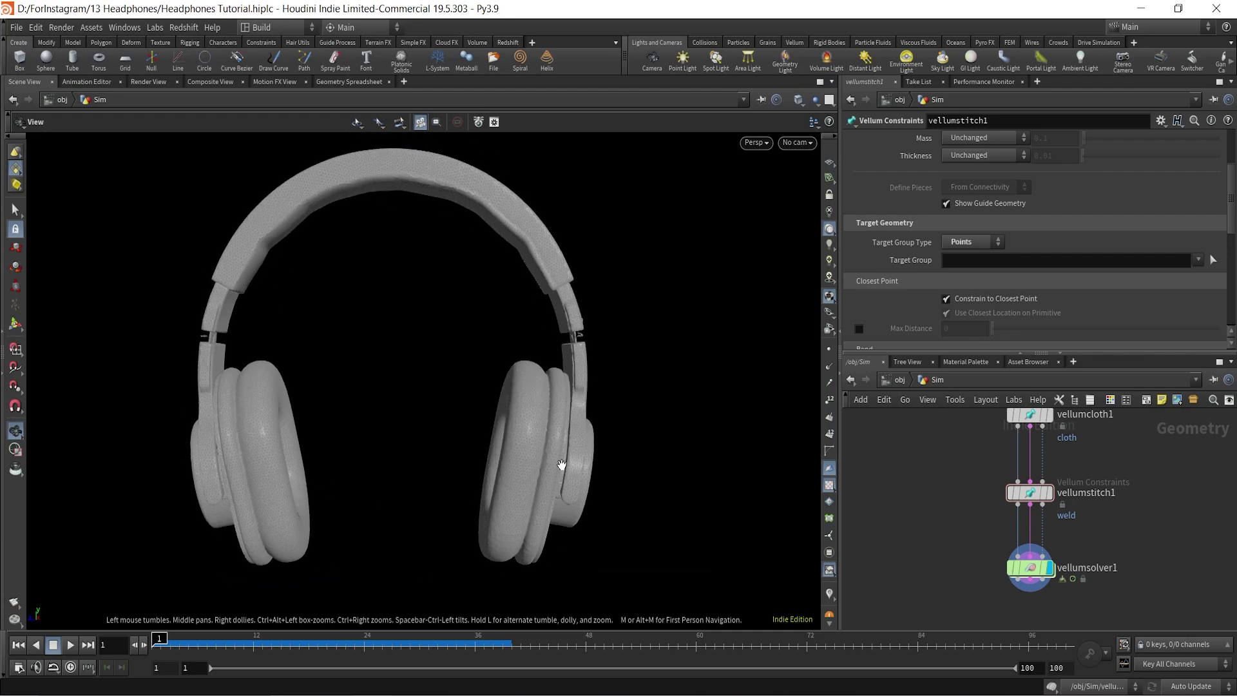
scroll(1080, 535, up, 3)
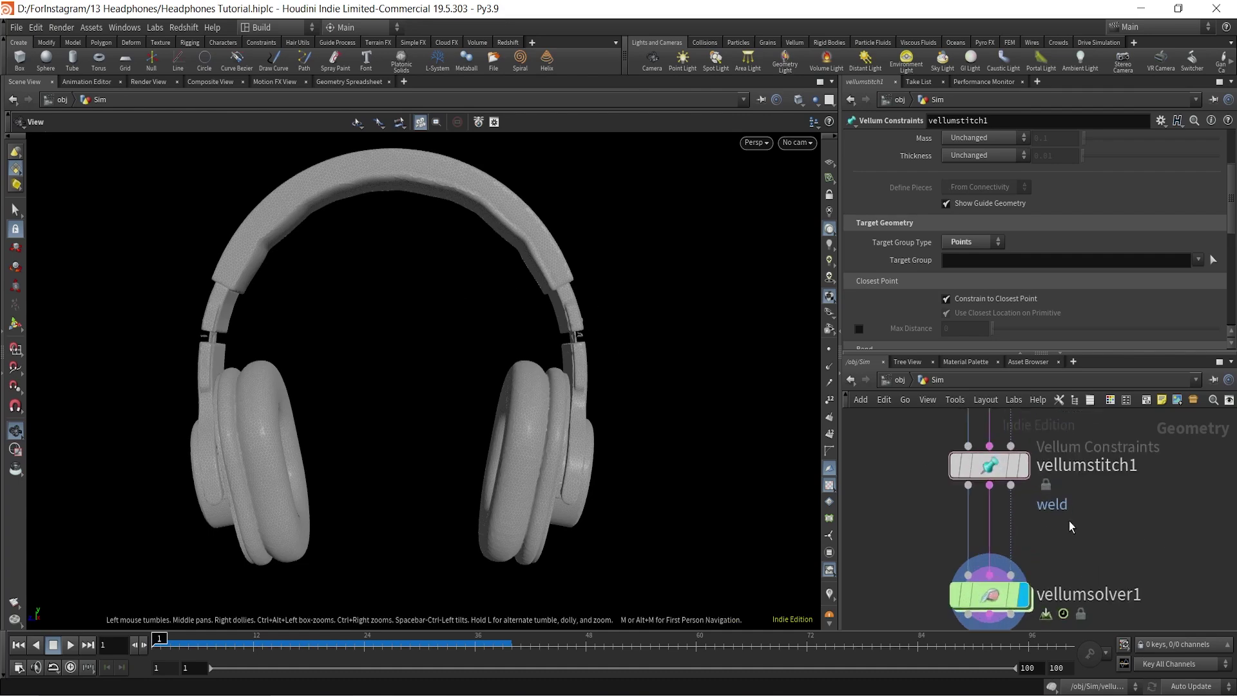
- Enable the breaking threshold on the vellumstitch1 weld constraint and set its scaling to Scale by Attribute
scroll(980, 291, down, 10)
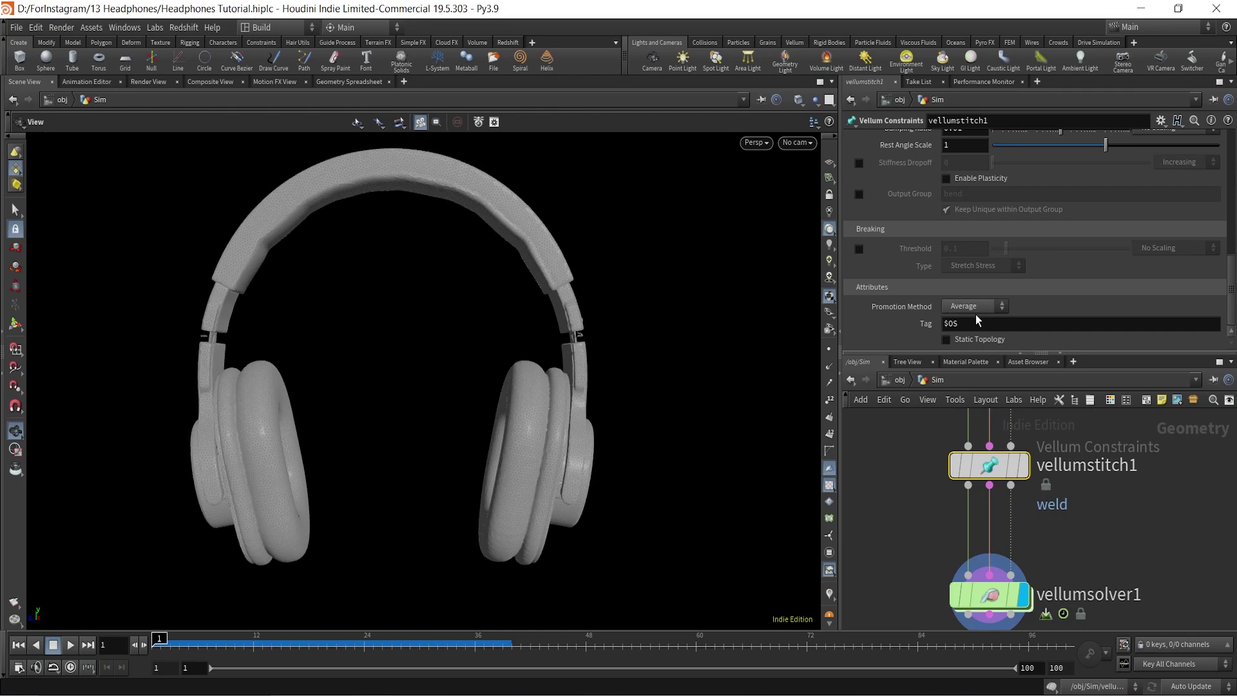
click(859, 249)
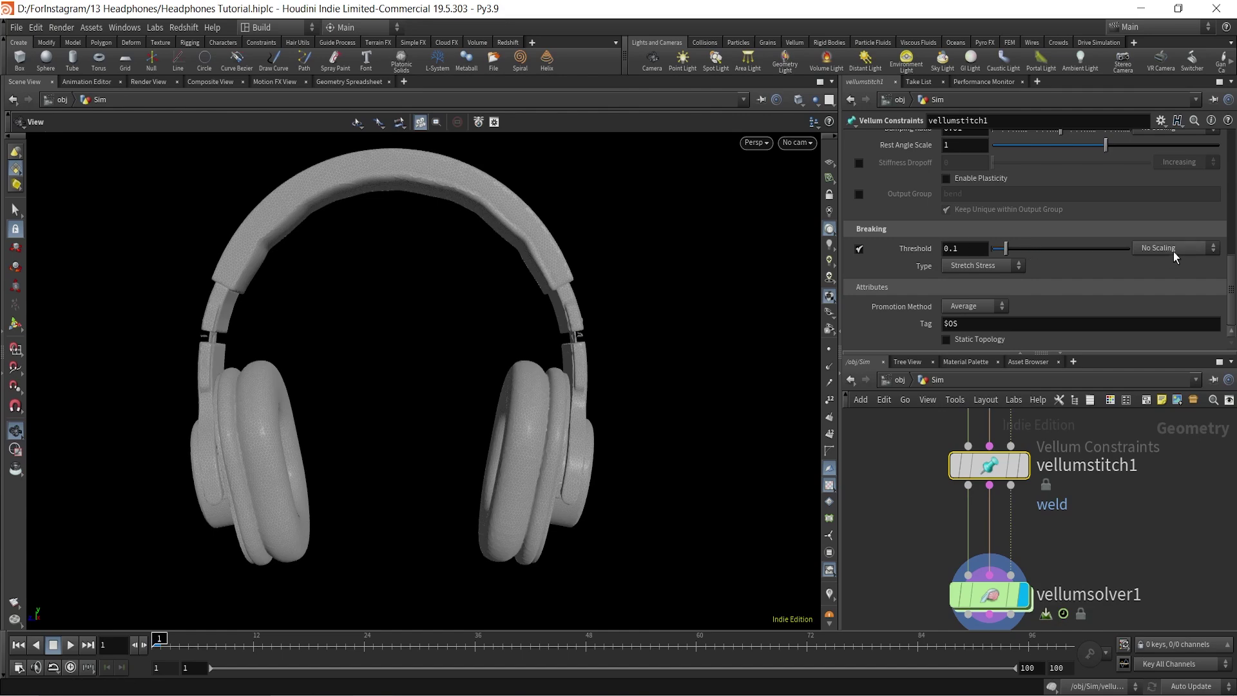
drag(527, 322, 306, 315)
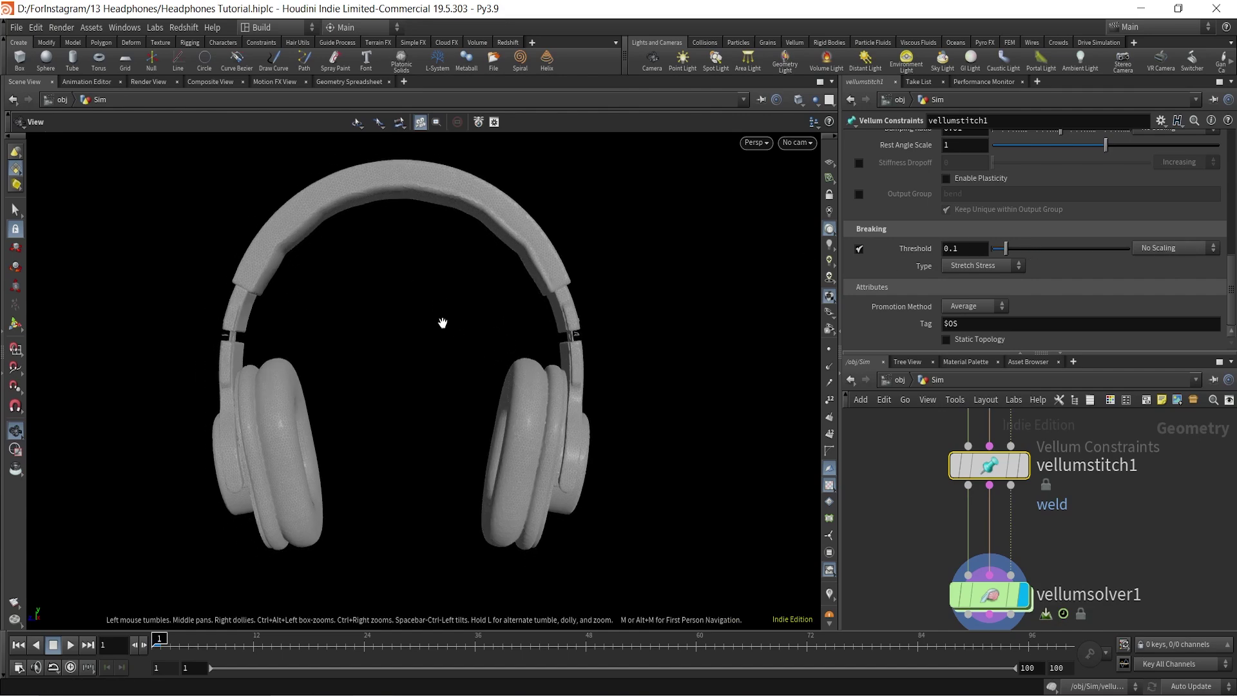
click(1164, 250)
click(1167, 275)
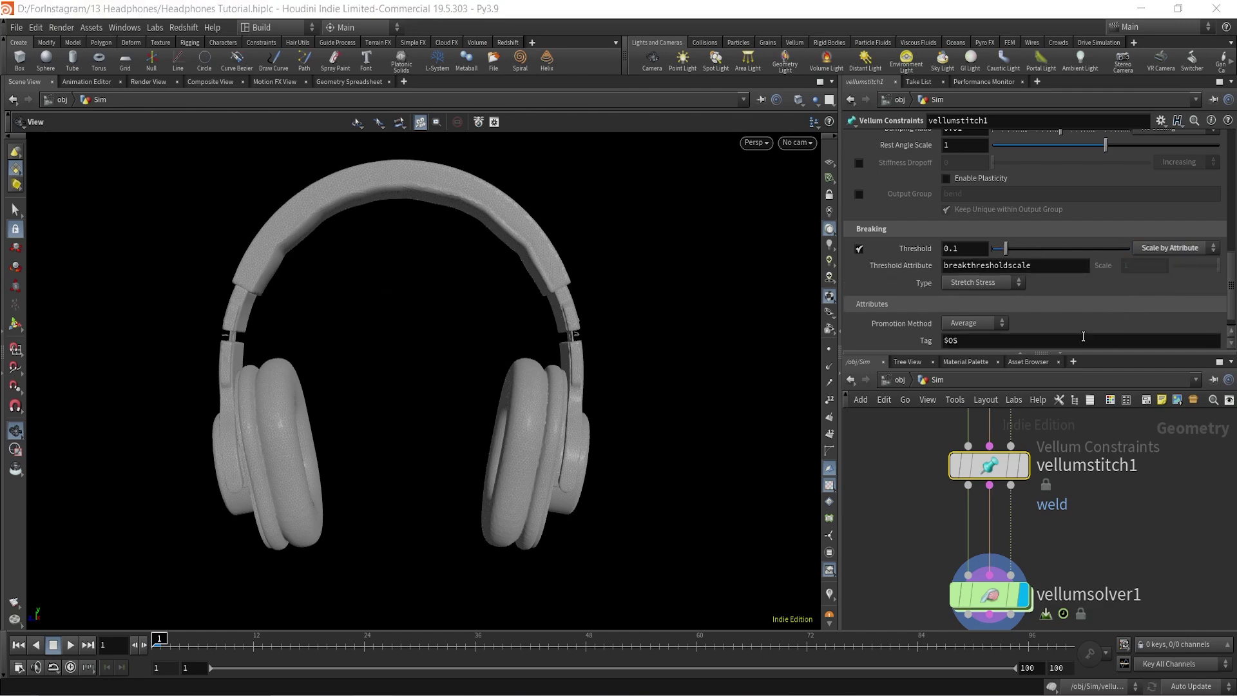
- Copy the threshold attribute name breakthresholdscale from the breaking settings of vellumstitch1
click(1041, 265)
click(1043, 271)
drag(1048, 265, 912, 266)
key(ctrl+c)
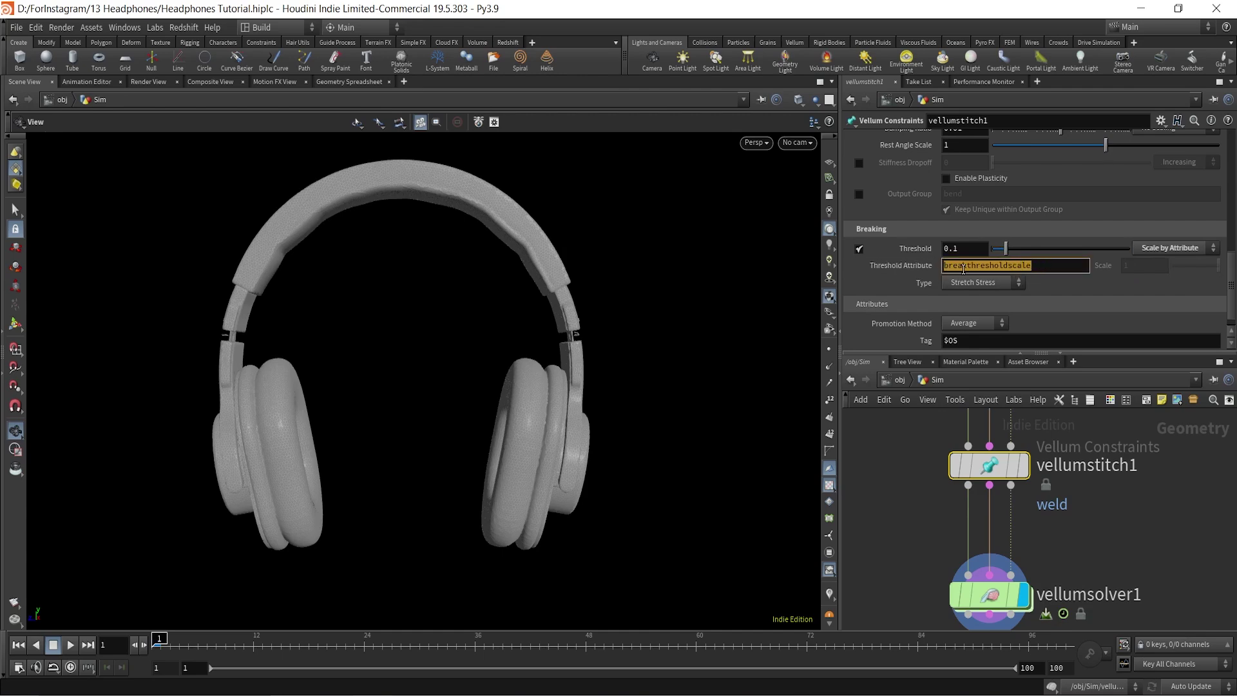
- Dismiss the break reminder and insert an Attribute Adjust Float node between transform3 and vellumcloth1
scroll(1153, 551, down, 5)
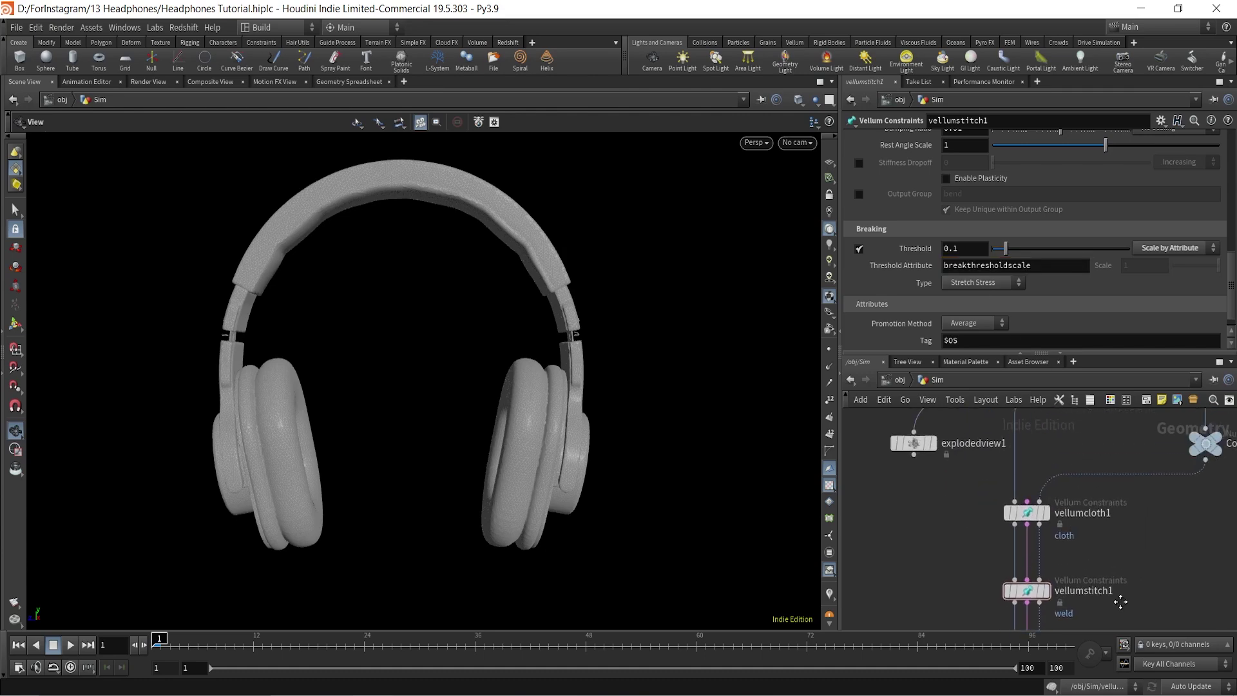
middle_drag(1128, 528, 1131, 618)
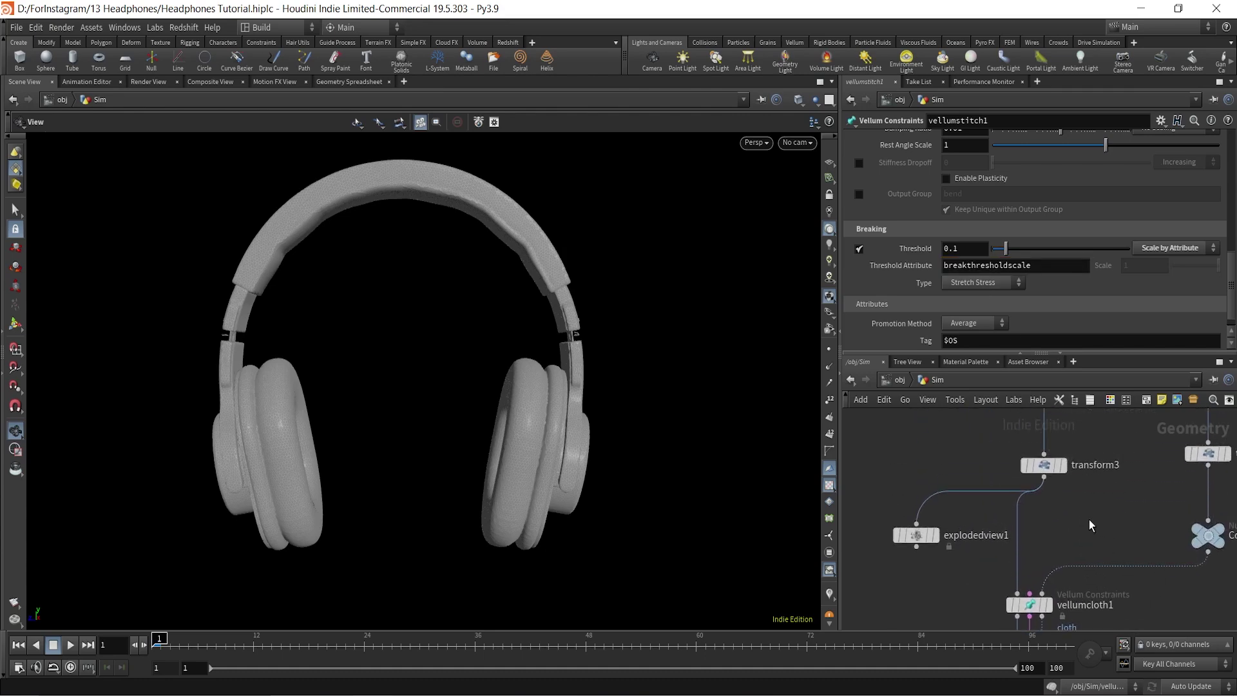
ctrl+scroll(1089, 519, down, 1)
scroll(1071, 509, up, 3)
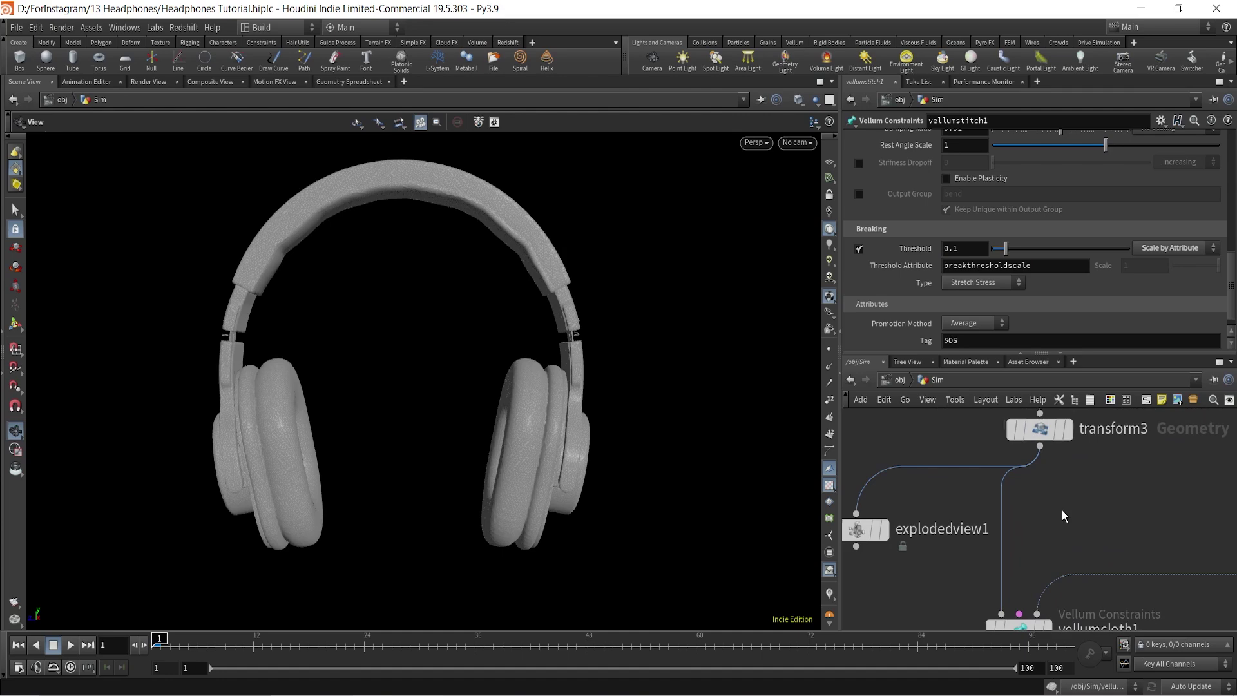
scroll(1061, 509, down, 3)
mouse_move(1087, 505)
middle_down()
mouse_move(1016, 508)
mouse_move(1082, 554)
mouse_move(1075, 507)
middle_up()
scroll(1058, 527, up, 2)
key(Tab)
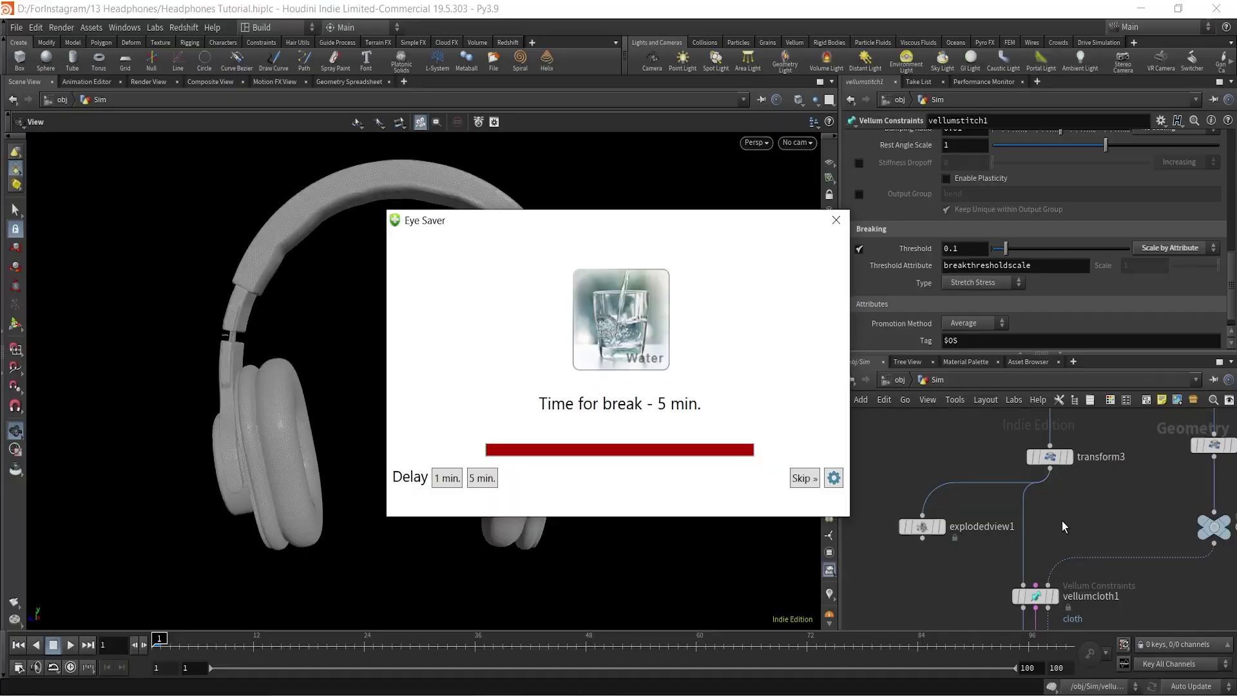
click(836, 220)
key(Tab)
text(a)
key(Return)
click(1025, 528)
- Delete the explodedview1 node, reposition attribadjustfloat1 in its place below transform3, and display it
click(923, 527)
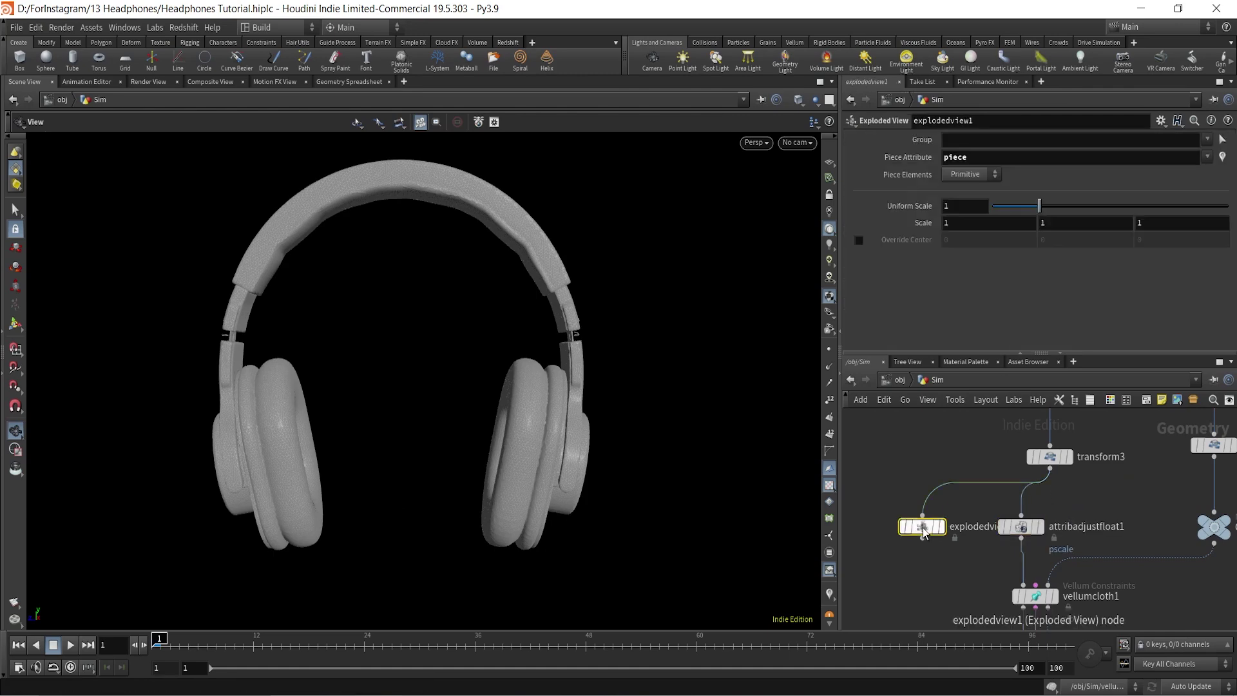
key(Delete)
drag(1042, 533, 965, 533)
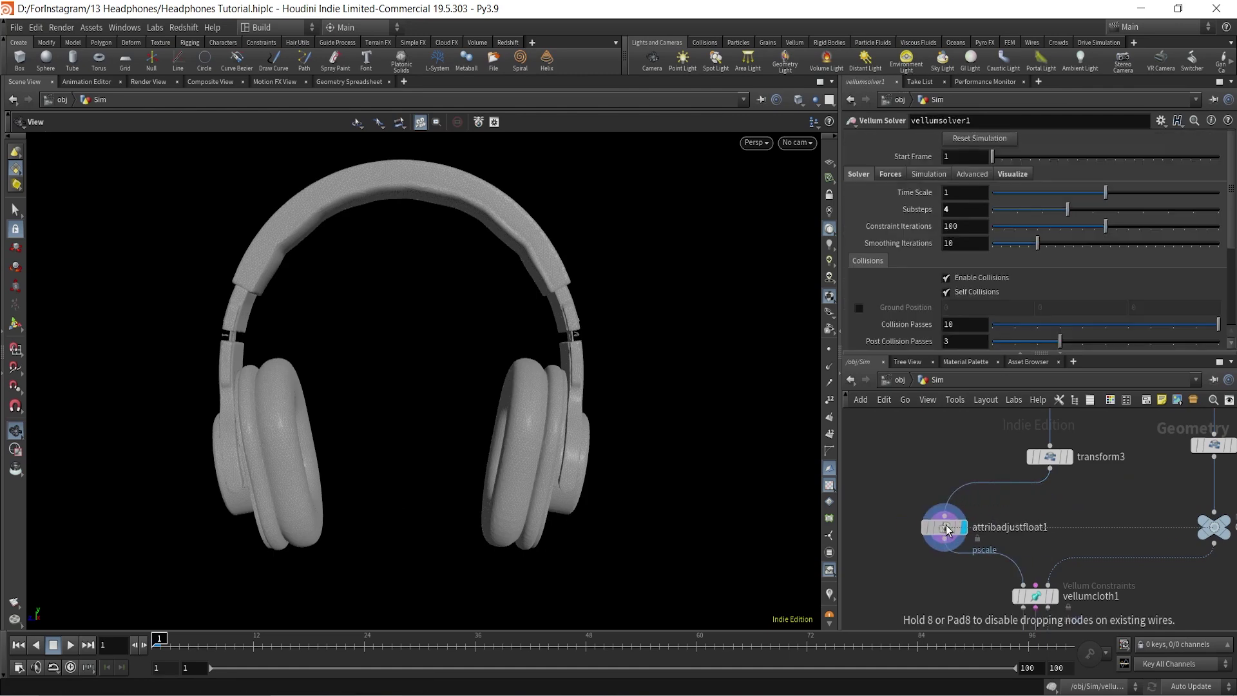
- Set the attribute name of attribadjustfloat1 to breakthresholdscale and add a visualizer for it from the node information
double_click(958, 194)
key(ctrl+v)
key(Return)
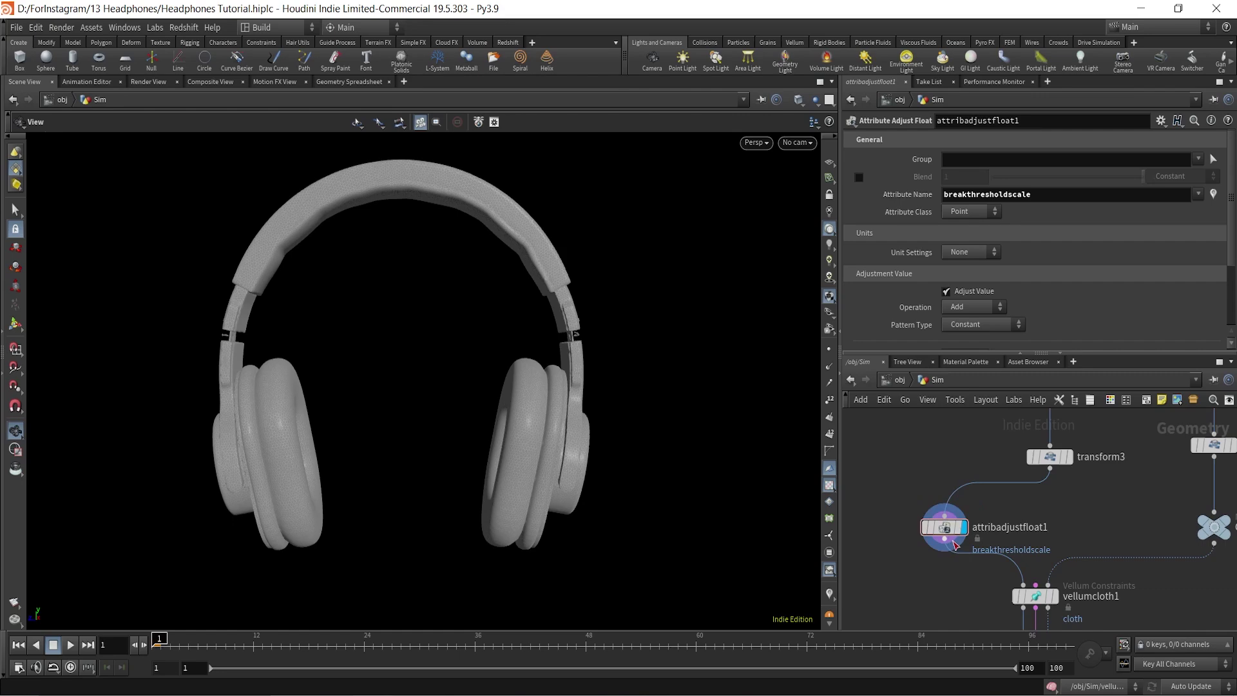
click(913, 528)
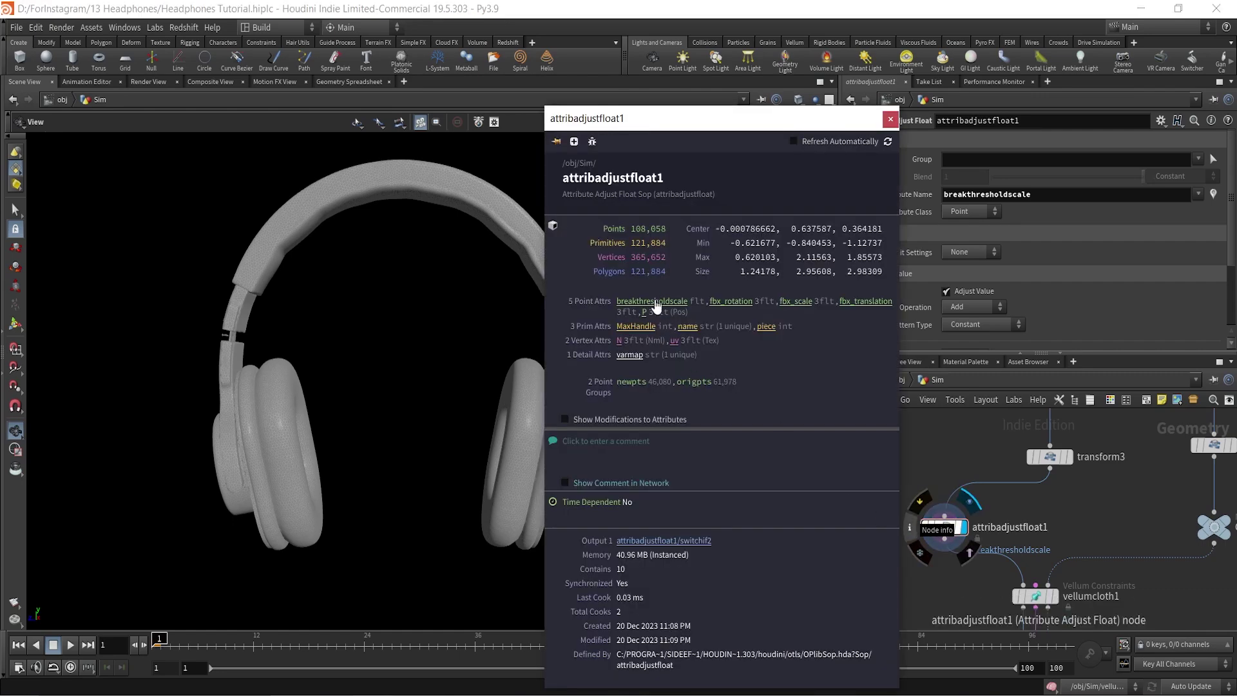
click(890, 118)
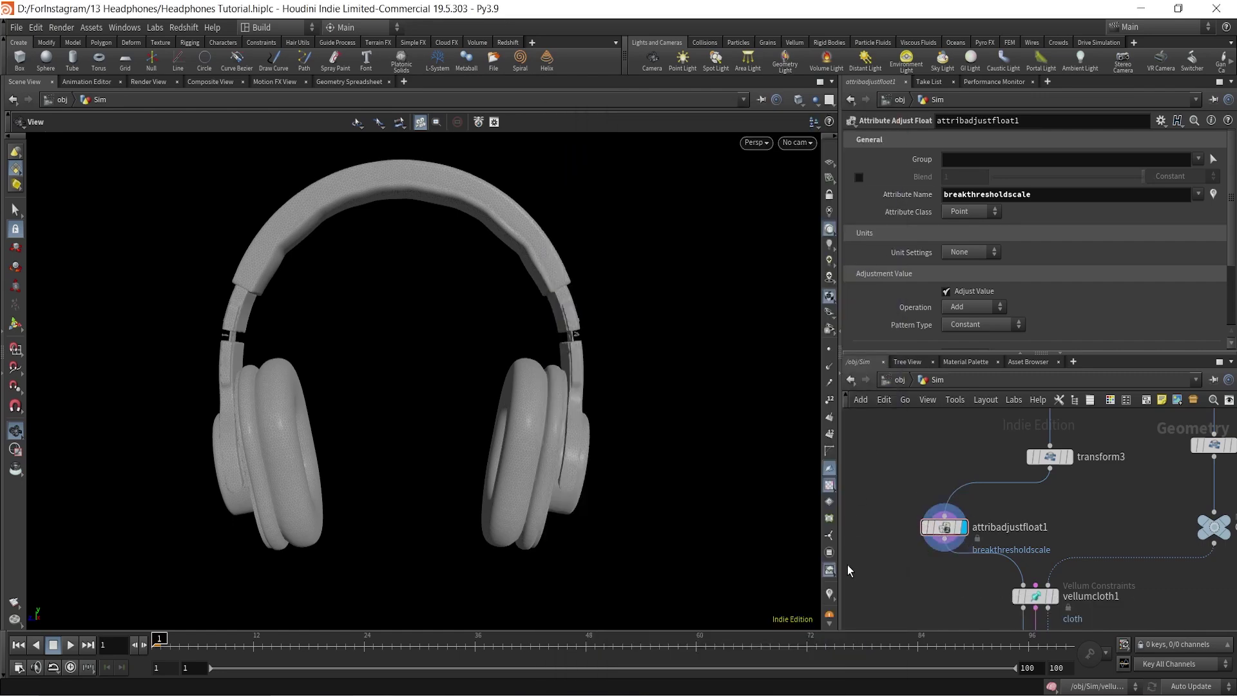
- Set the ramp range of the breakthresholdscale visualizer to min 0 and max 1, and switch the visualizer off
click(831, 598)
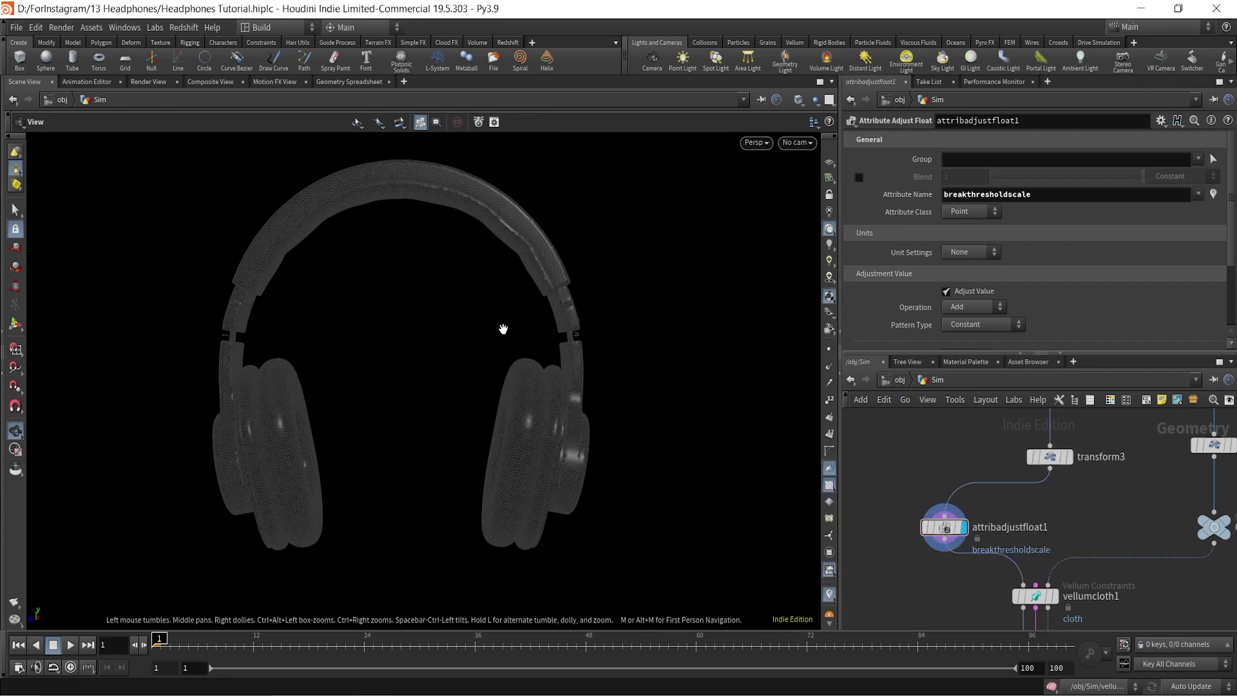
click(832, 602)
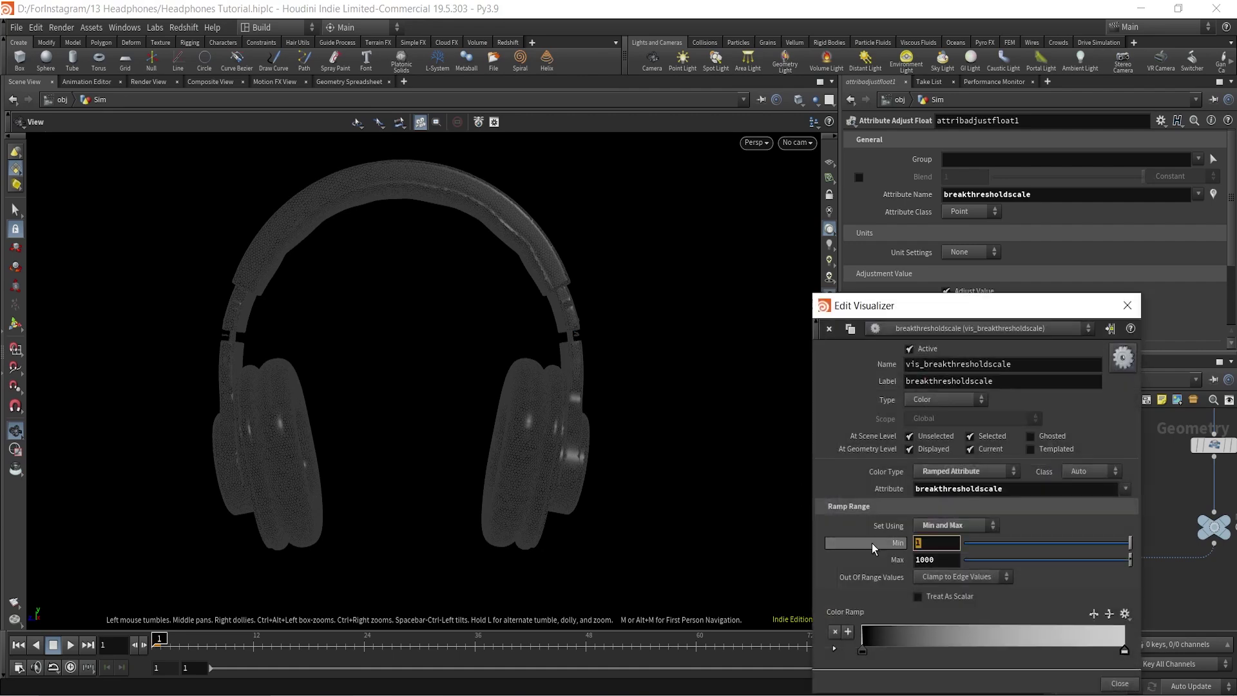
double_click(928, 542)
key(Return)
double_click(950, 558)
text(1)
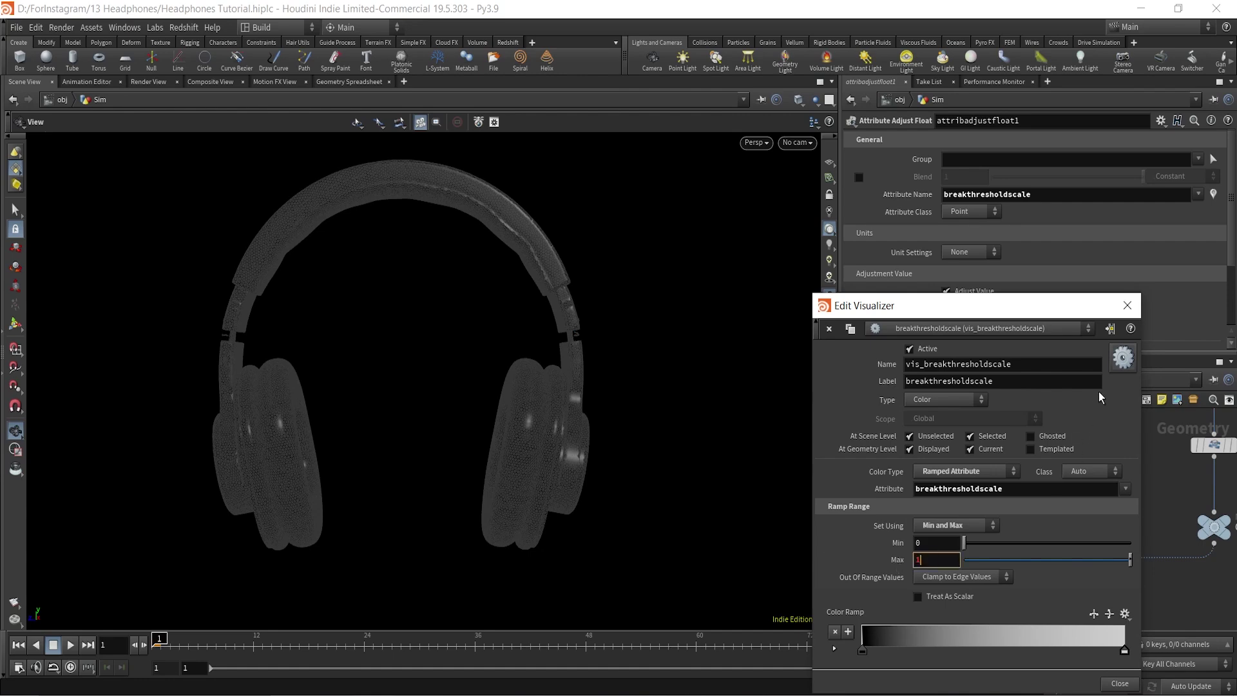
click(1127, 305)
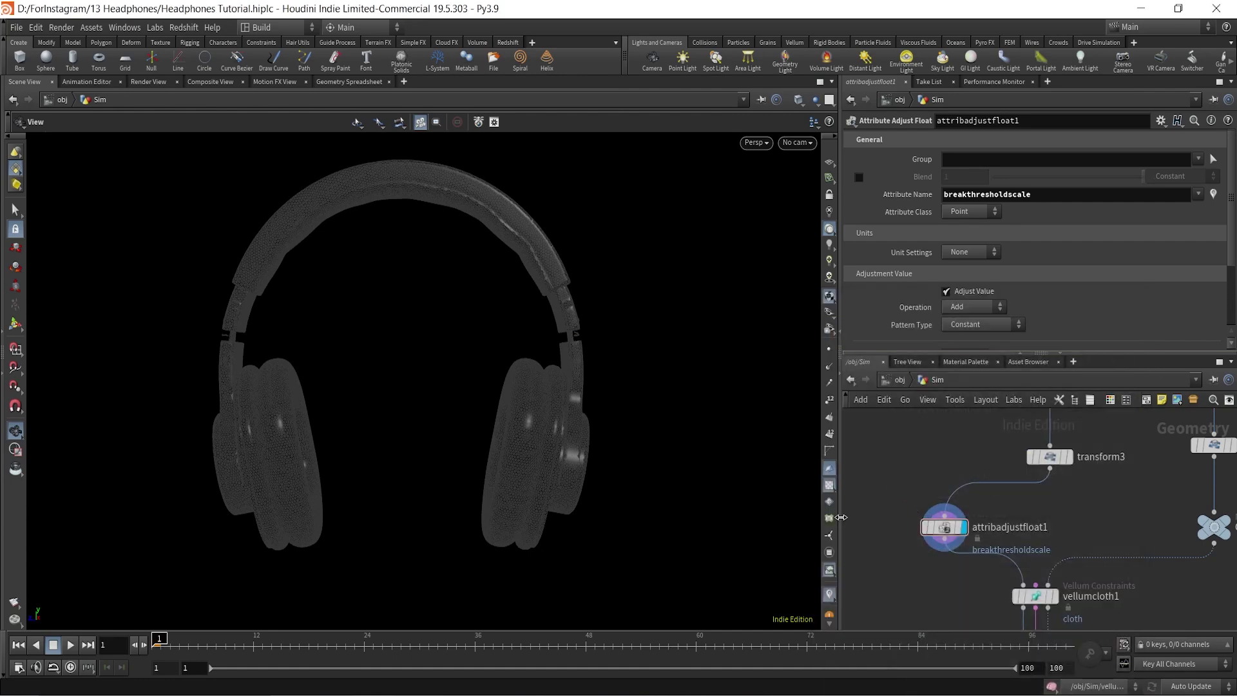
click(830, 595)
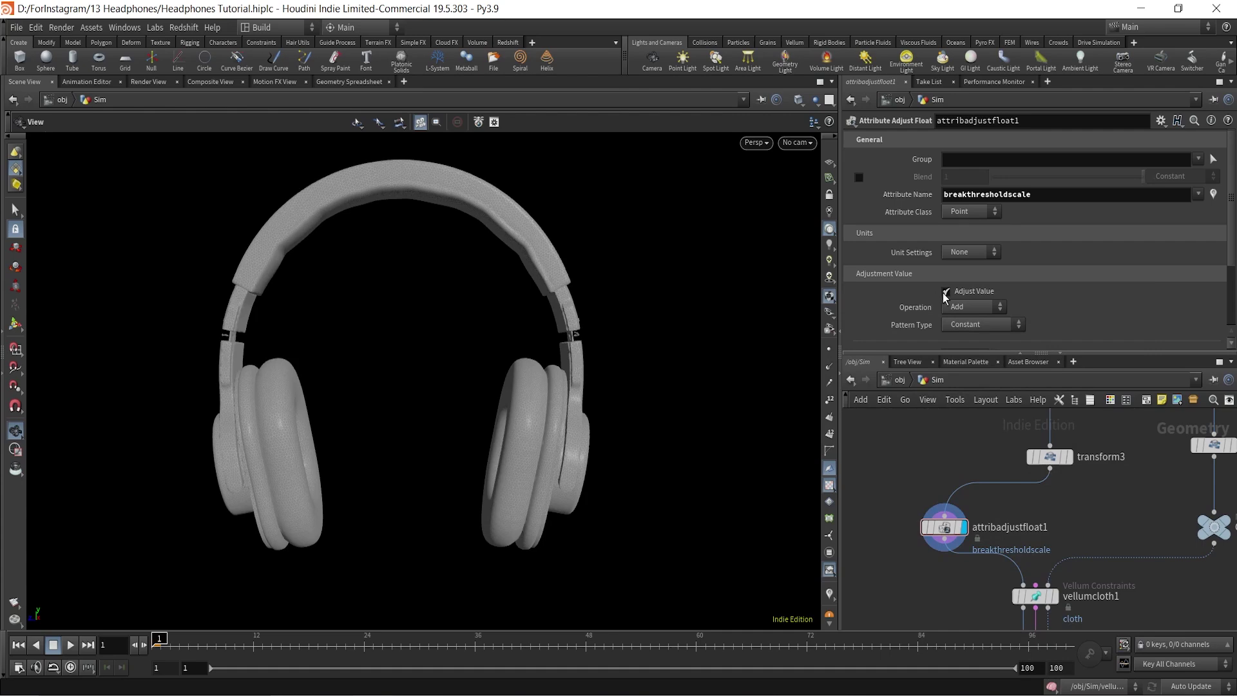
- Set the adjustment operation of attribadjustfloat1 to Set Always with the Noise pattern type
scroll(1026, 294, down, 3)
click(969, 240)
click(972, 263)
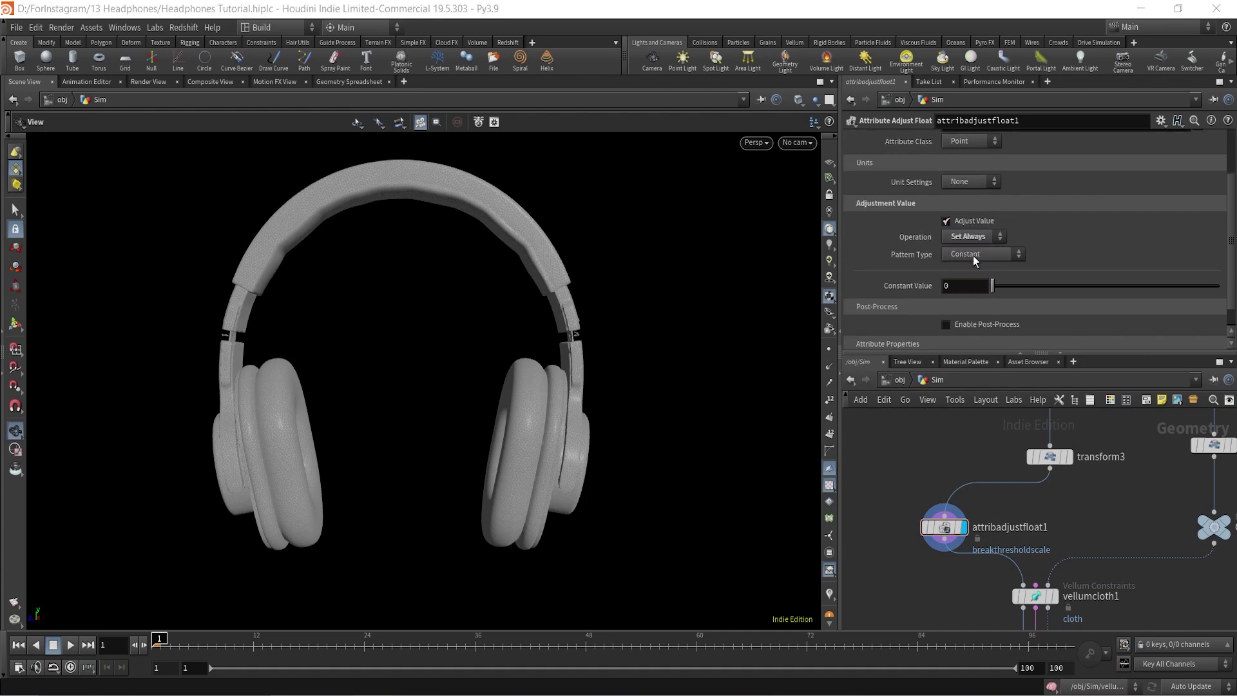
click(973, 257)
click(968, 287)
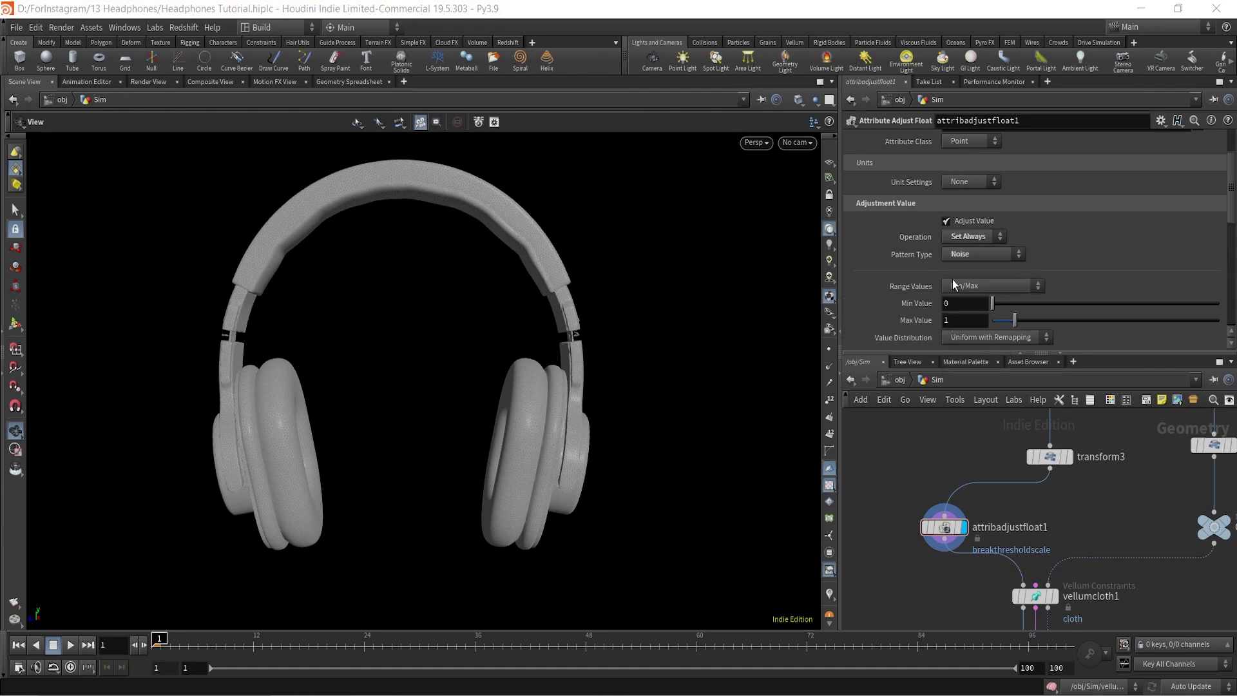
scroll(953, 296, down, 2)
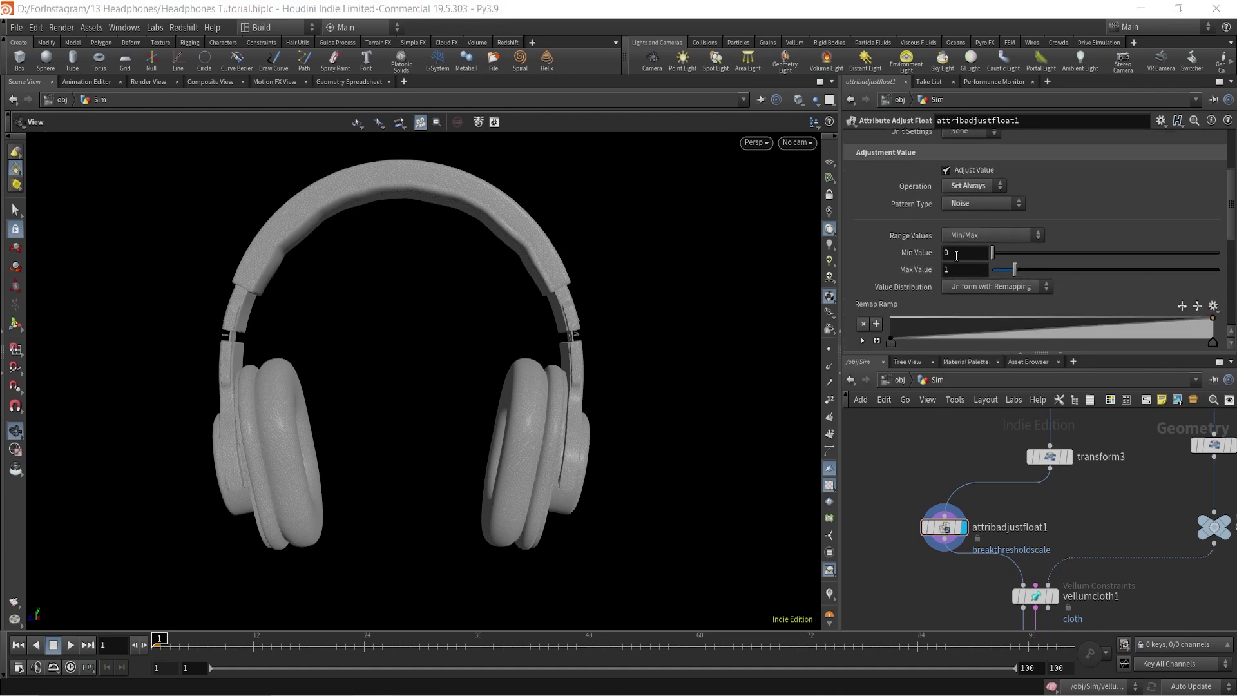
scroll(956, 256, down, 3)
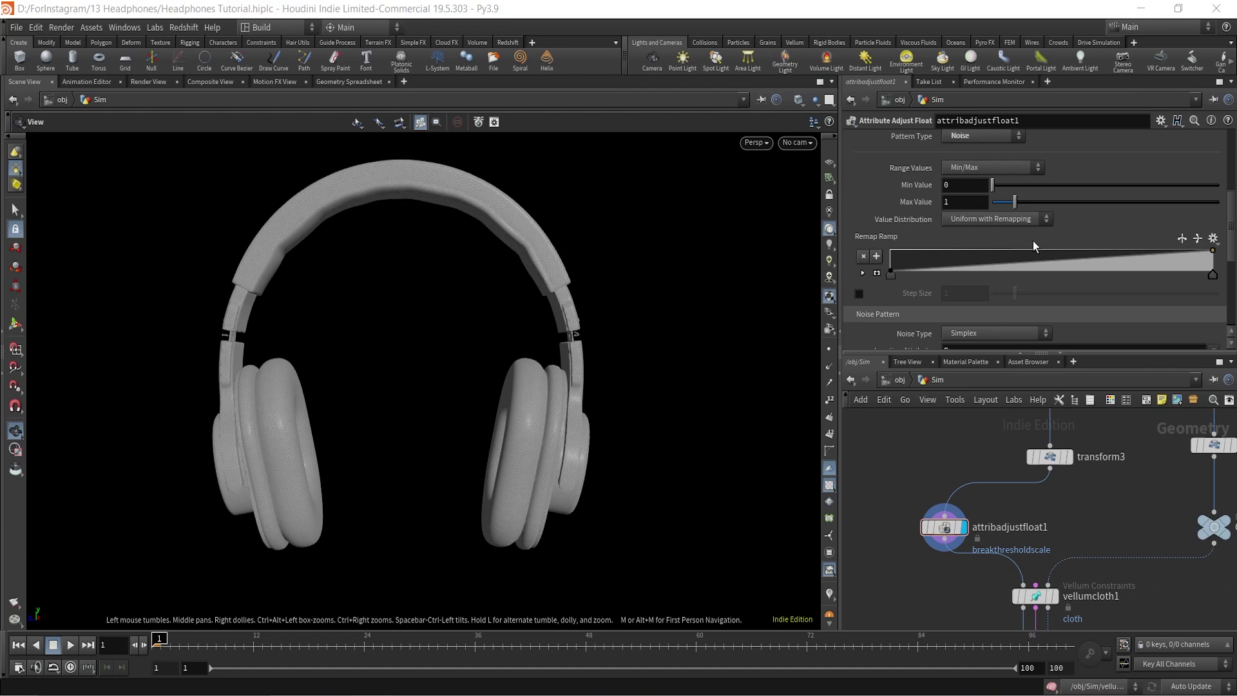
- Set the breaking threshold of vellumstitch1 to 0.00005
scroll(1166, 593, down, 3)
middle_drag(1114, 597, 1010, 448)
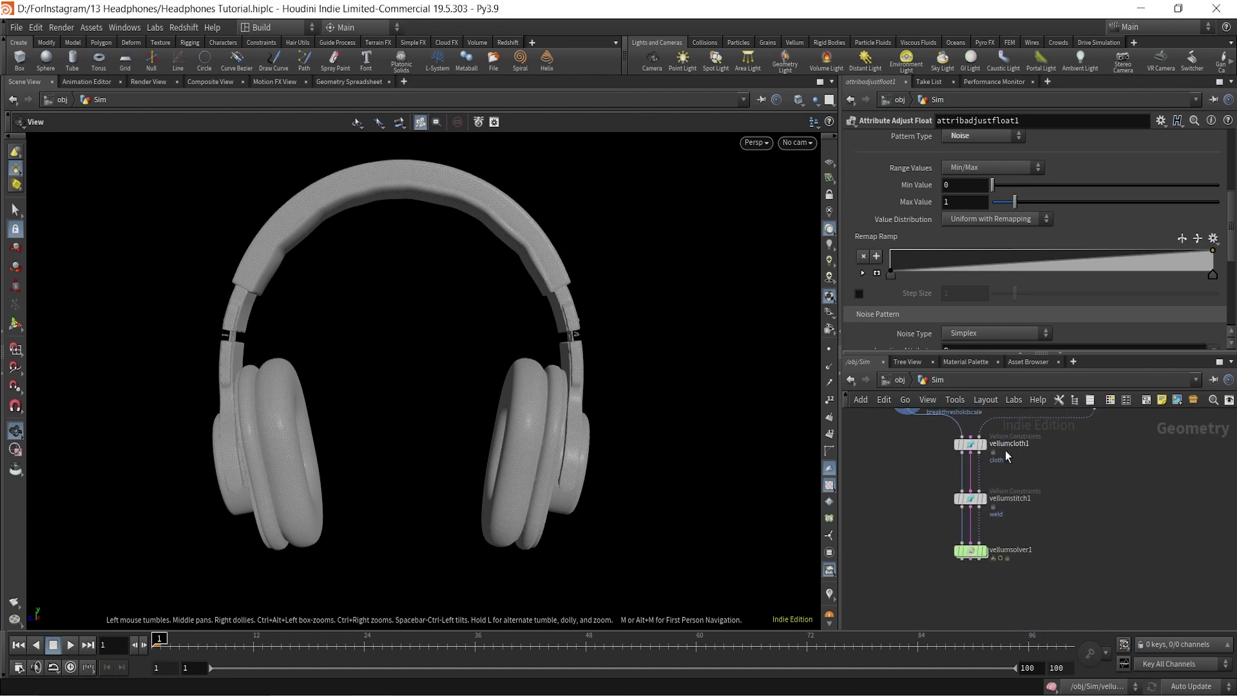
scroll(1010, 453, up, 3)
click(945, 514)
scroll(1034, 314, down, 5)
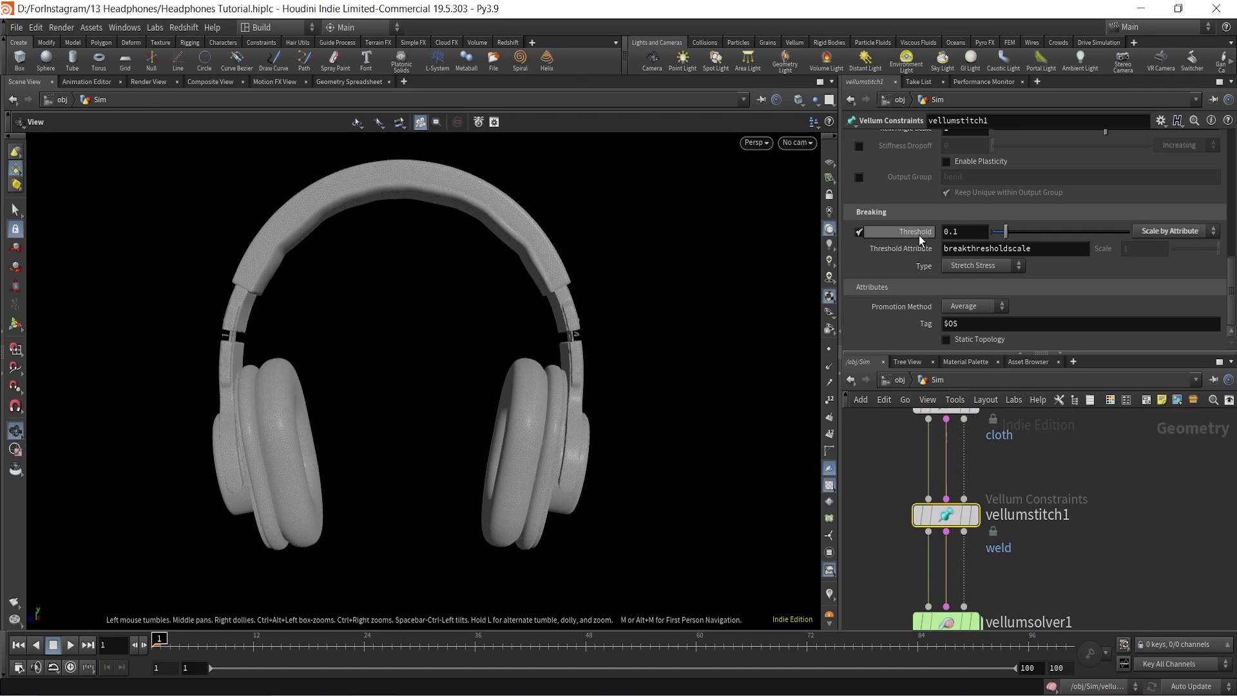
click(964, 231)
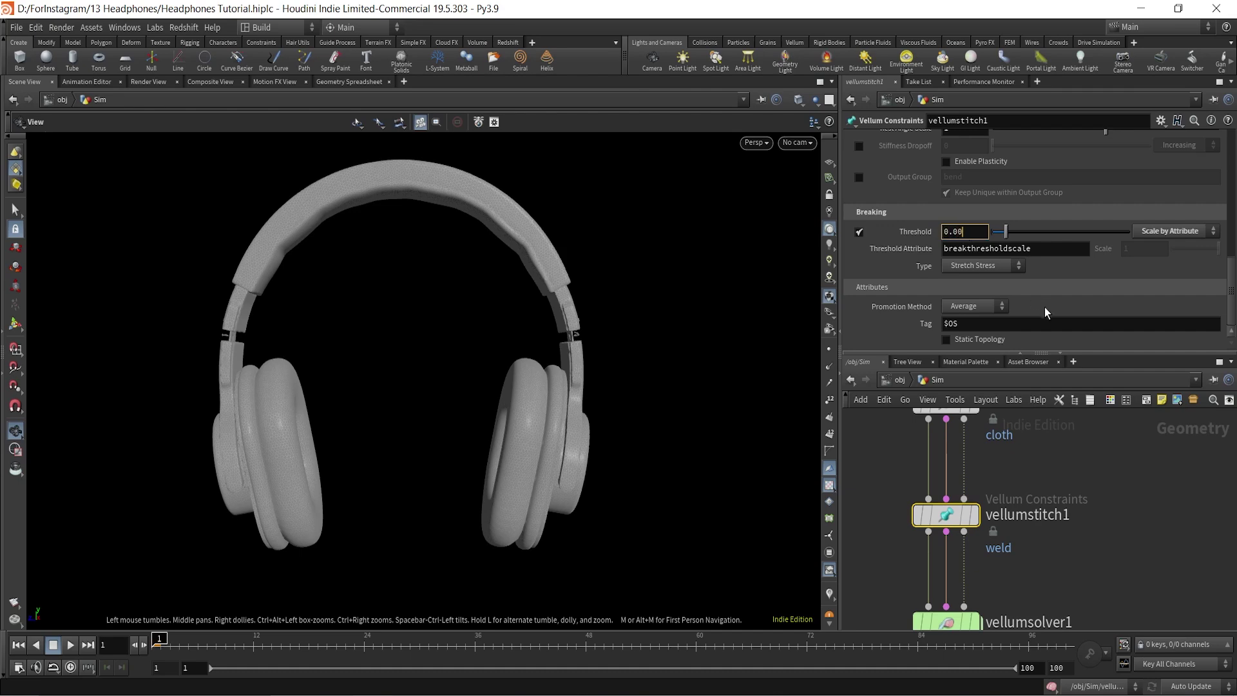
key(Return)
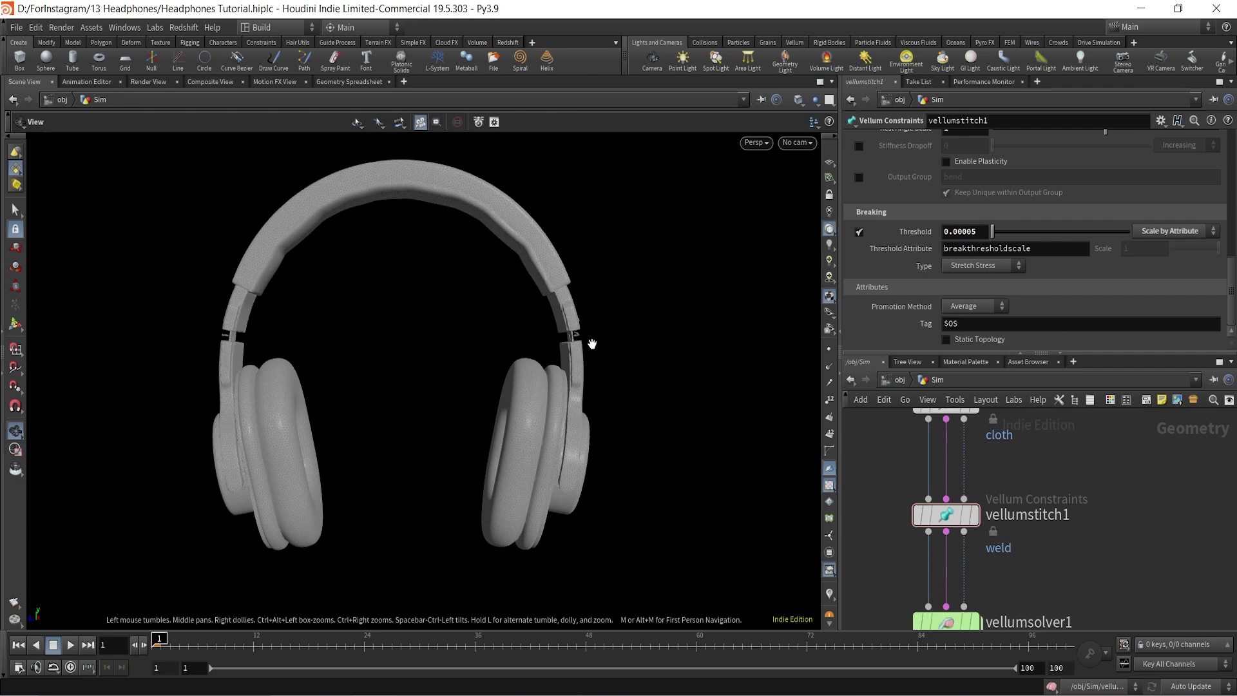
- Select attribadjustfloat1 again and turn on the breakthresholdscale visualizer to show the noise on the headphones
scroll(1006, 506, down, 3)
middle_drag(1036, 460, 1085, 585)
scroll(947, 516, up, 3)
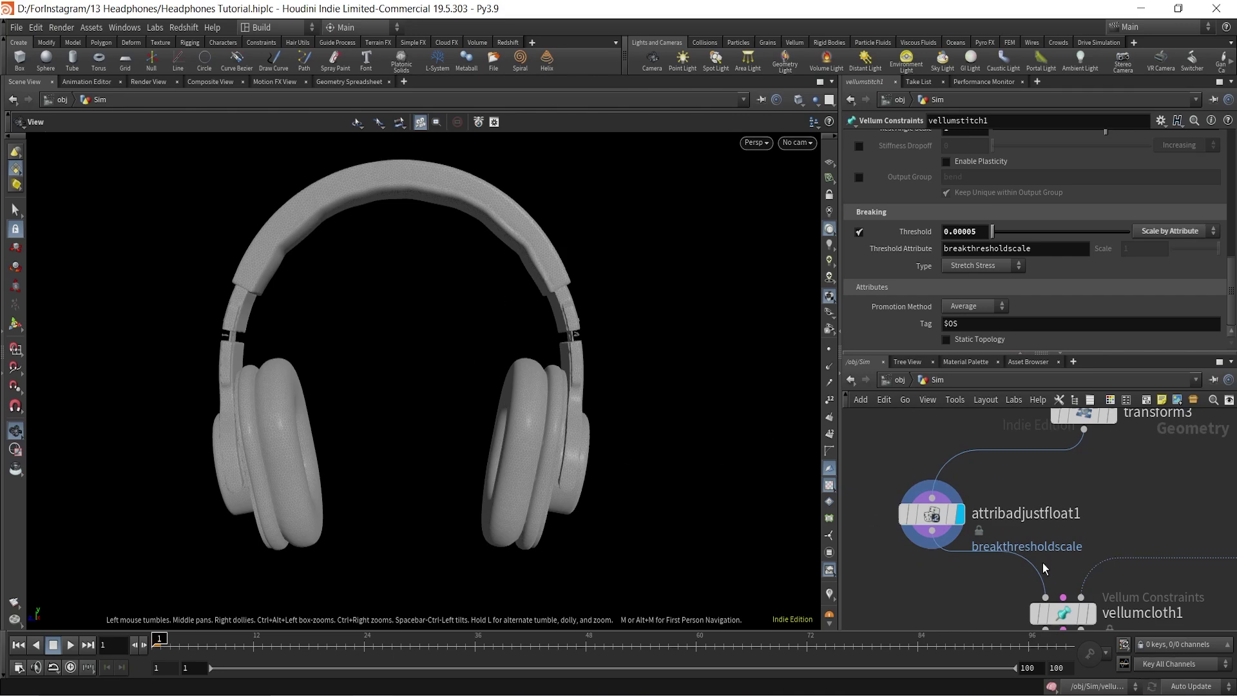
click(932, 515)
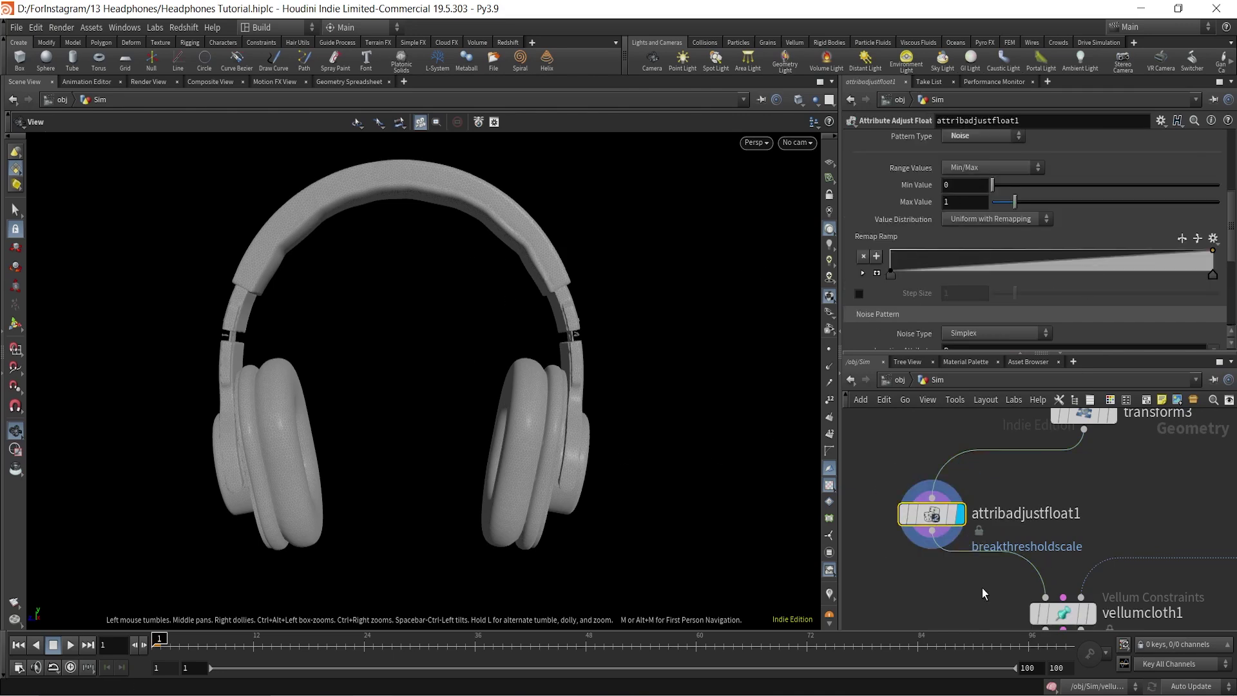
mouse_move(398, 393)
mouse_down()
mouse_move(475, 331)
mouse_move(378, 364)
mouse_move(547, 409)
mouse_move(378, 378)
mouse_move(393, 382)
mouse_up()
- Set the noise element size of attribadjustfloat1 to 0.71 and inspect the pattern on the headphones
scroll(1095, 208, down, 4)
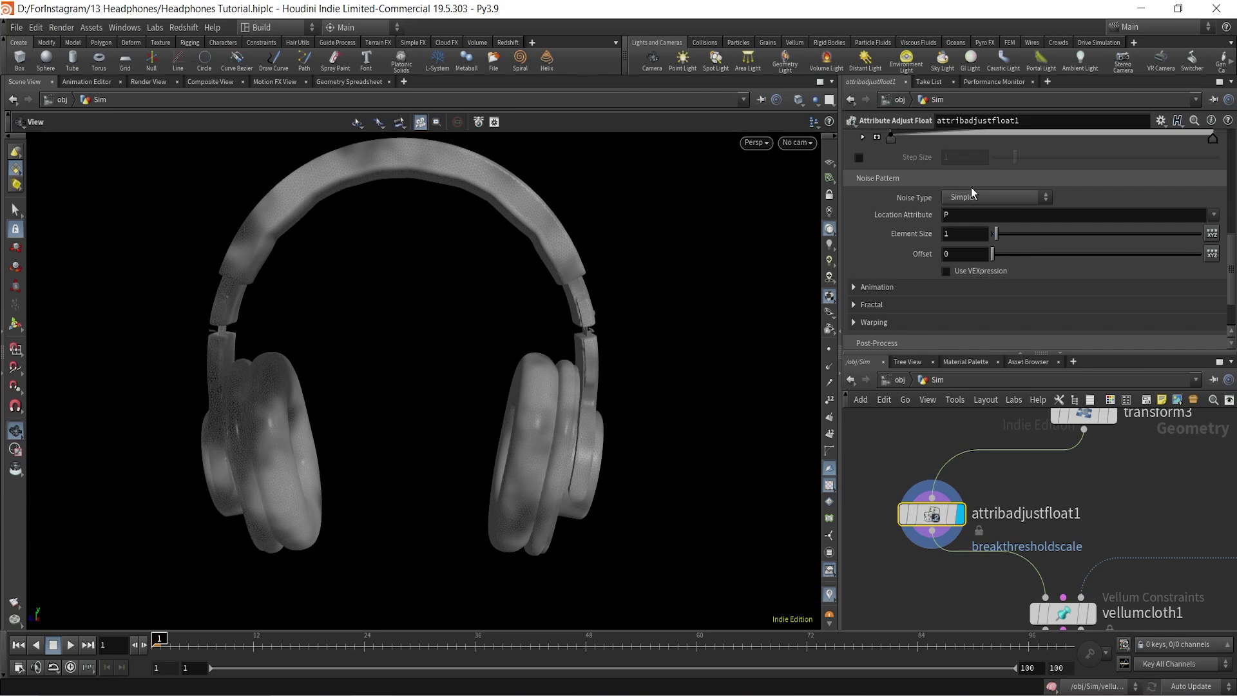
drag(962, 233, 894, 233)
text(0)
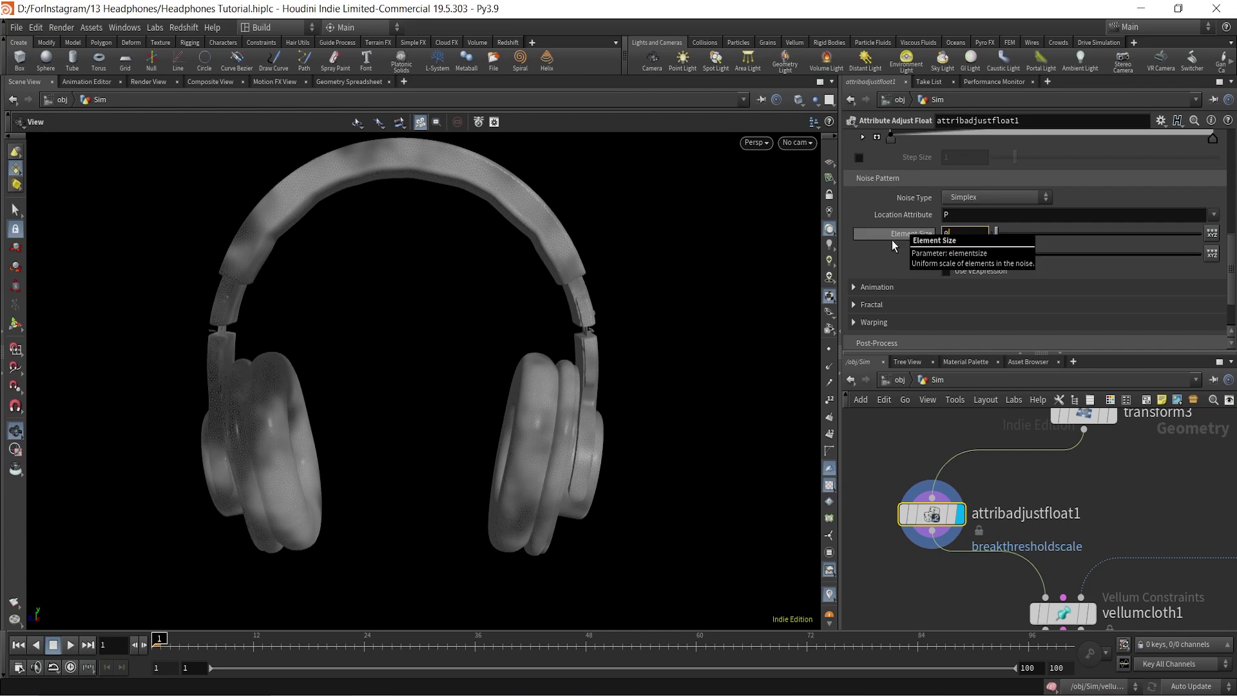
text(.71)
key(Return)
drag(487, 387, 500, 229)
mouse_move(526, 314)
mouse_down()
mouse_move(528, 337)
mouse_move(506, 325)
mouse_up()
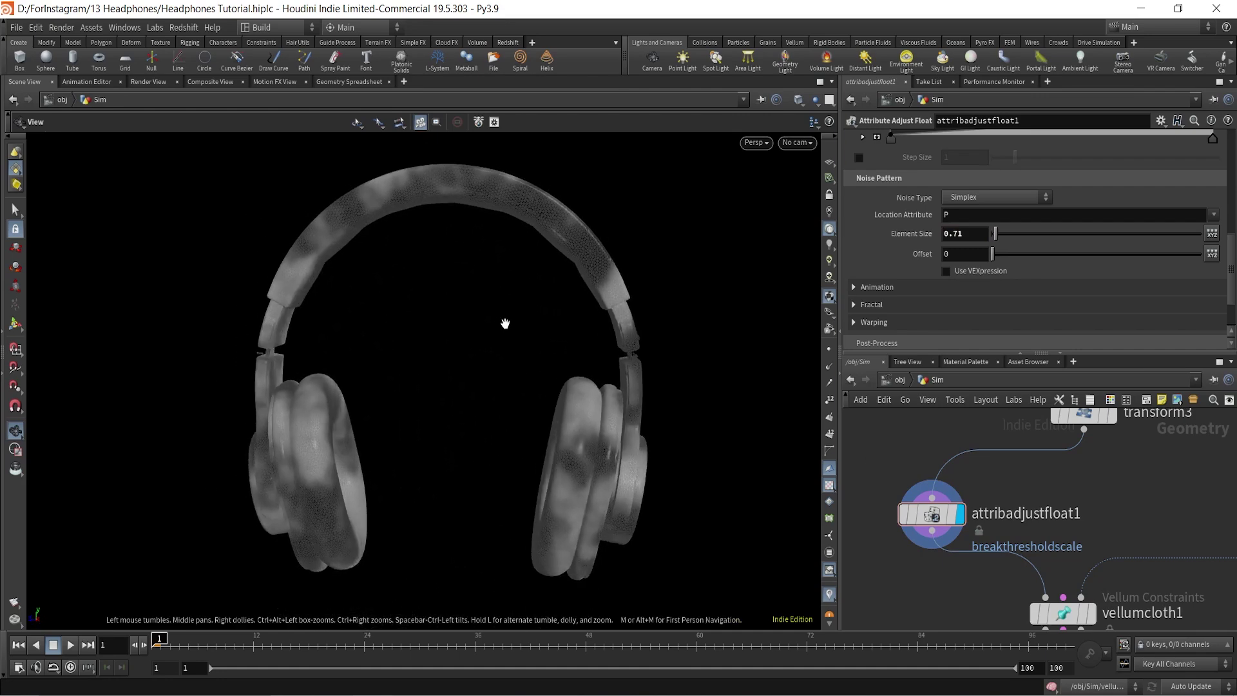
- Move the first point of the noise remap ramp to position 0.31 and expand the ramp's point settings
scroll(914, 213, up, 4)
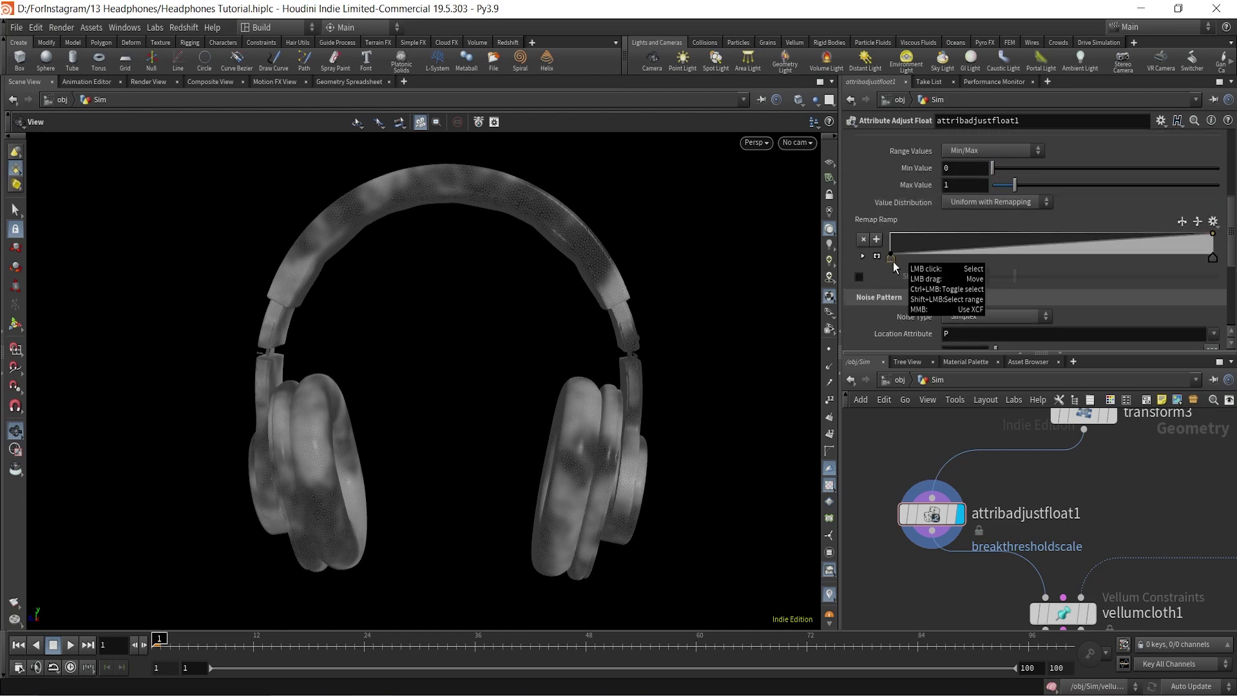
drag(893, 262, 992, 268)
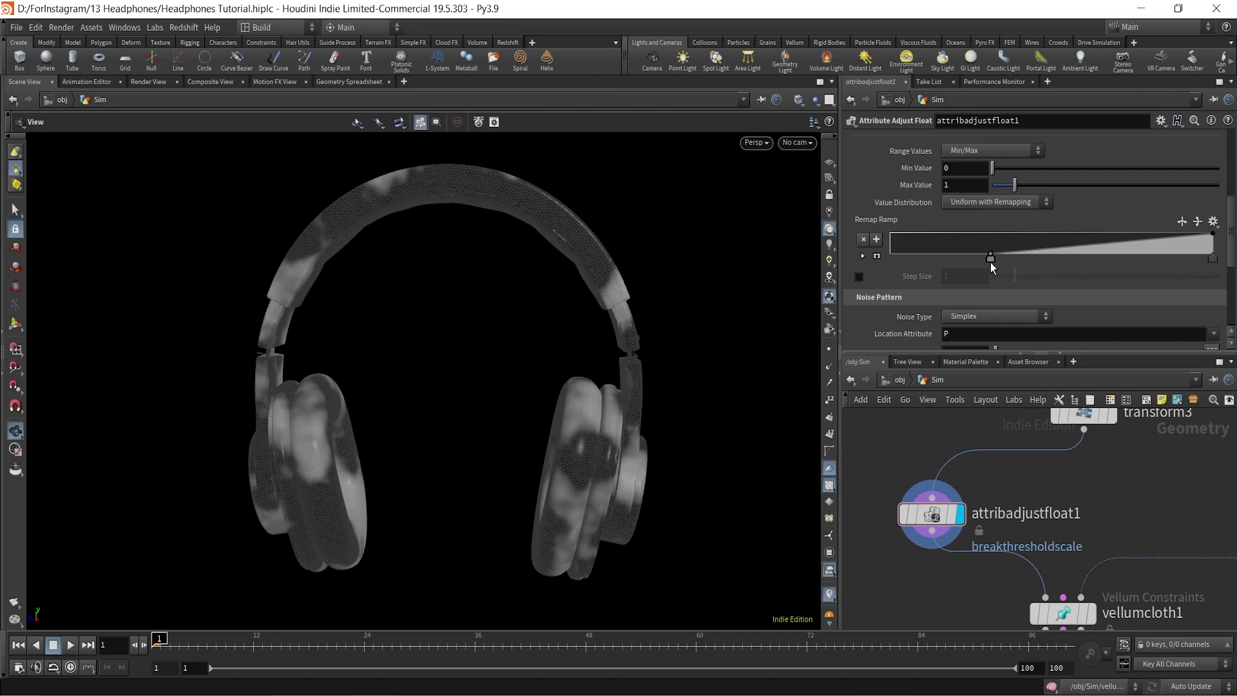
click(862, 256)
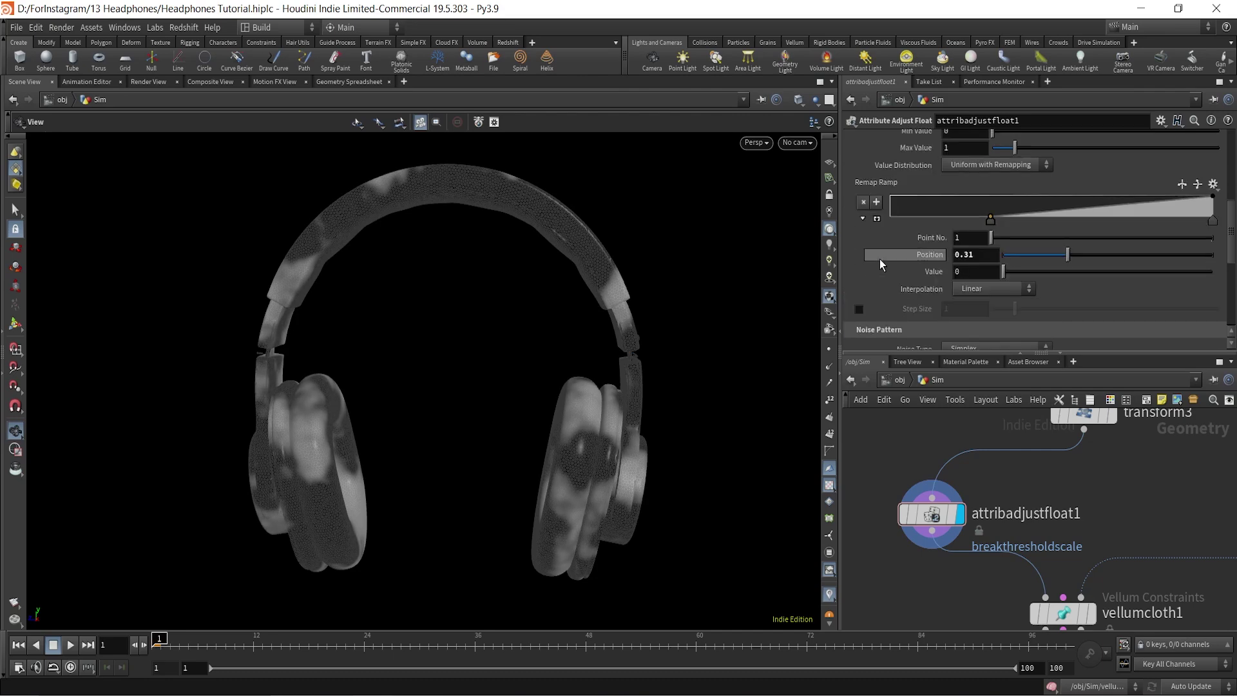
- Steepen the noise remap ramp with its first point at 0.338 and an added full-height point just past the middle
double_click(981, 253)
text(0.5)
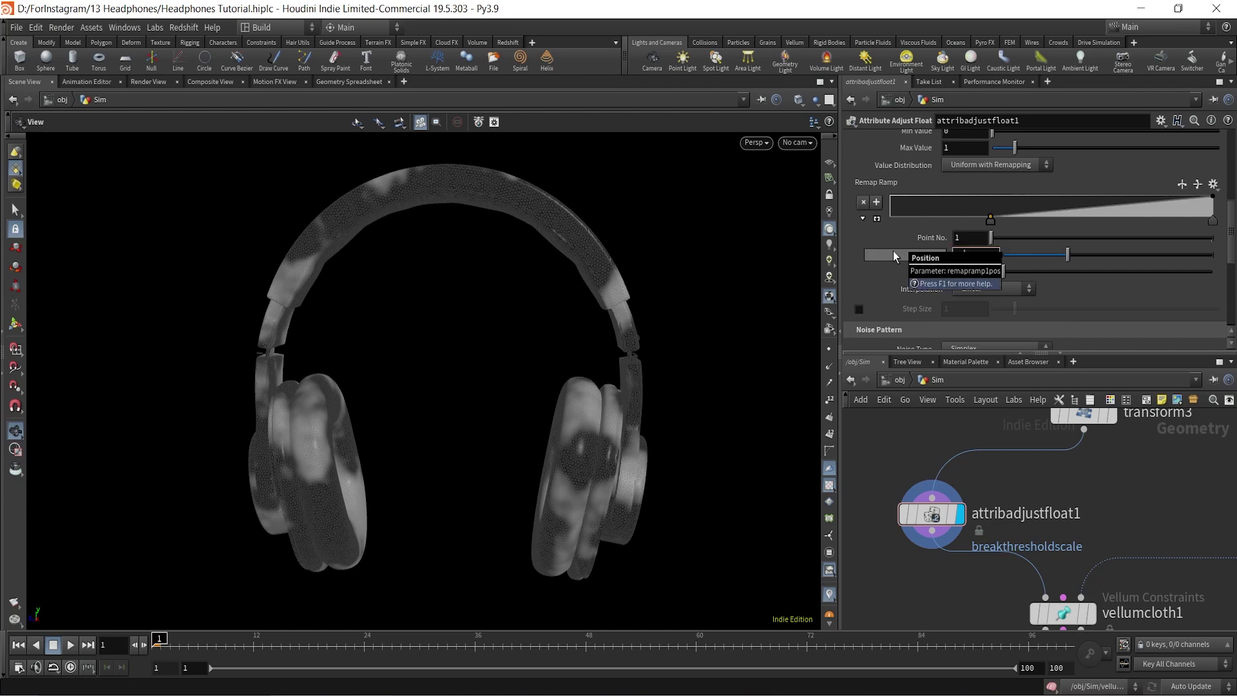
key(Return)
drag(1051, 221, 1072, 196)
drag(995, 222, 1000, 222)
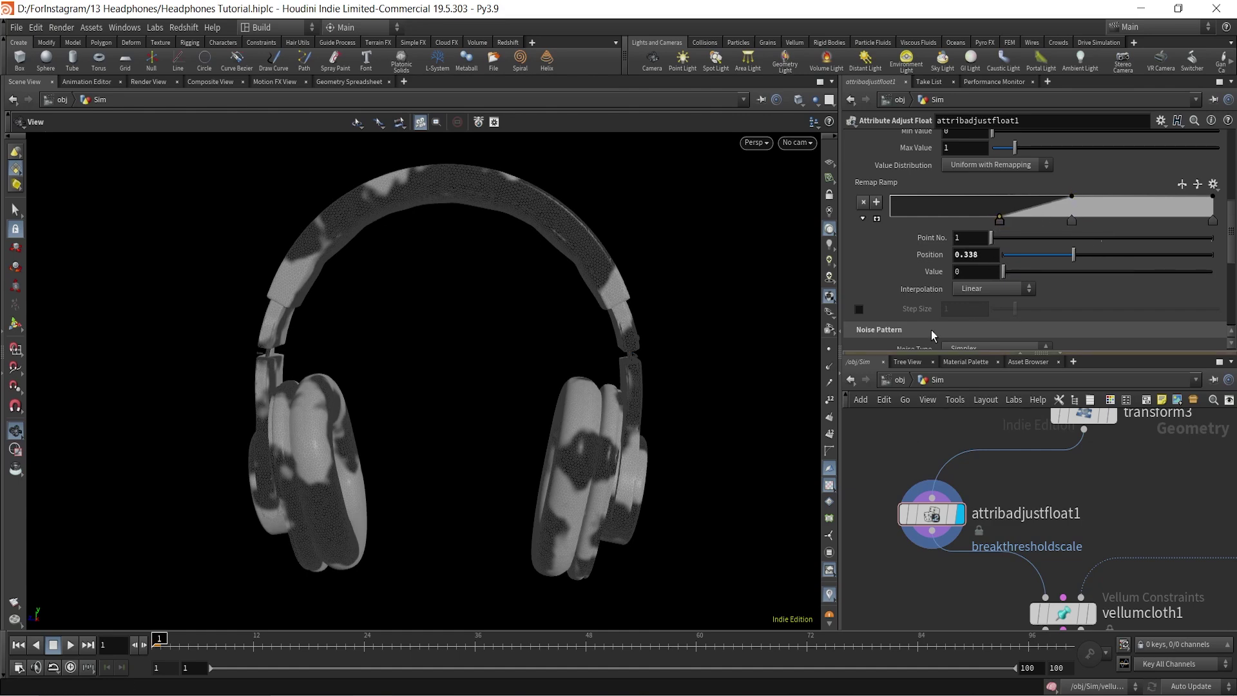
scroll(953, 252, up, 3)
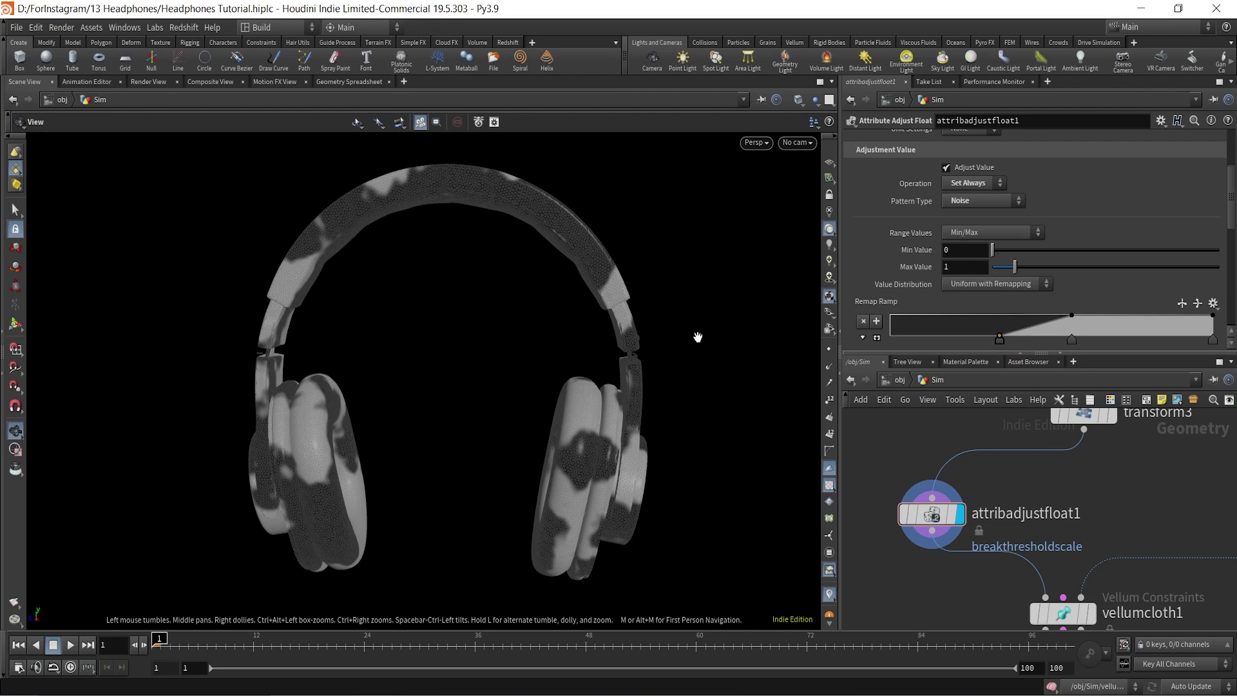
drag(601, 290, 618, 273)
drag(512, 262, 528, 264)
- Select vellumstitch1 and review its breaking threshold and threshold attribute settings
scroll(1091, 486, down, 3)
middle_drag(1091, 486, 1016, 392)
scroll(1031, 535, up, 2)
scroll(1010, 502, up, 2)
click(1008, 502)
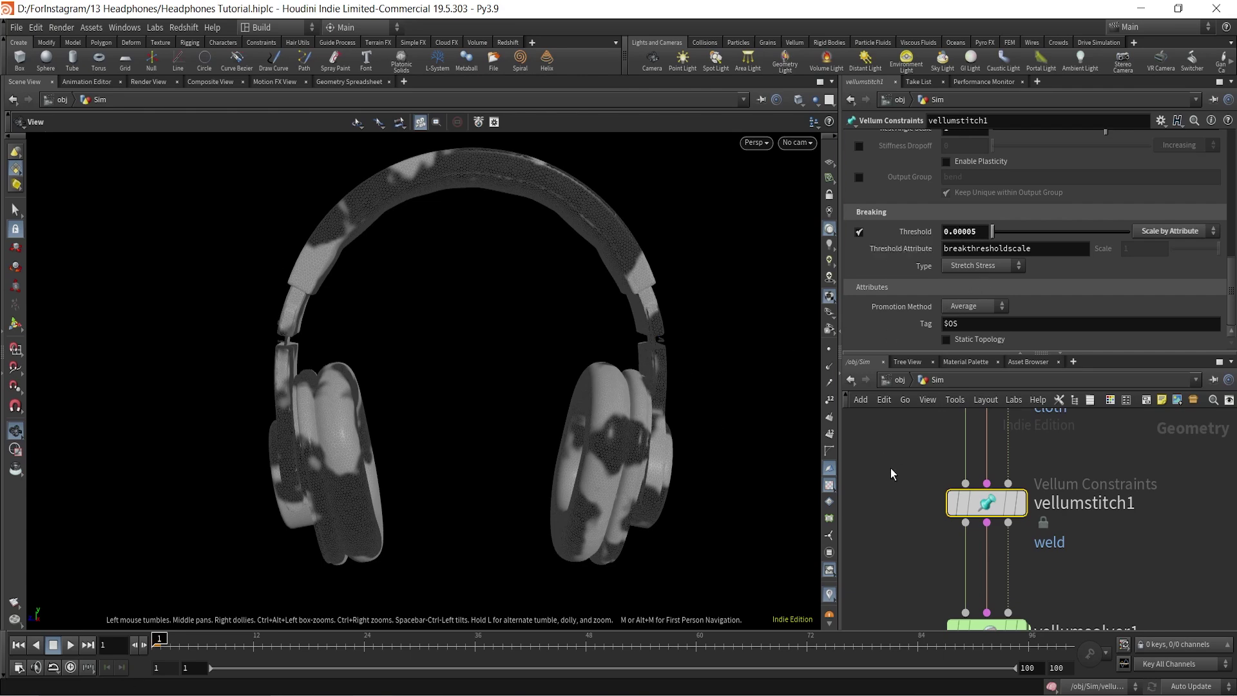
- Set the noise range of attribadjustfloat1 to a minimum value of 1 and a maximum value of 1000
scroll(1038, 452, down, 4)
middle_drag(1038, 452, 1052, 570)
scroll(941, 529, up, 4)
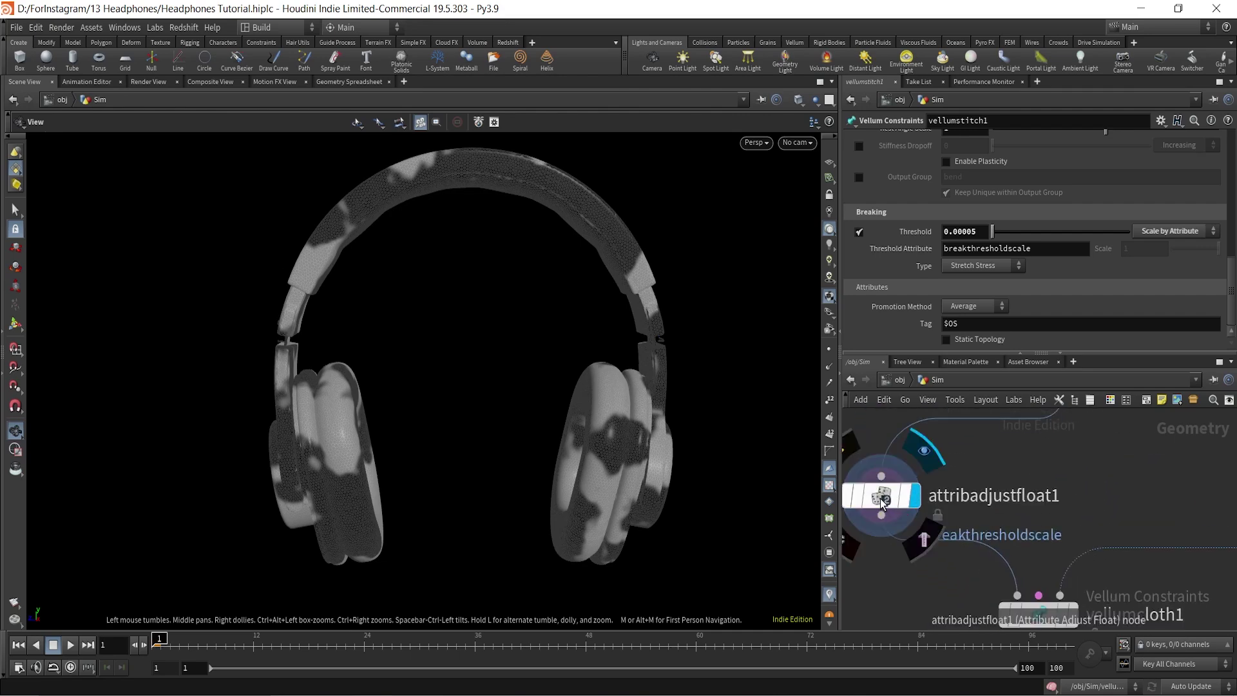
click(883, 497)
click(965, 250)
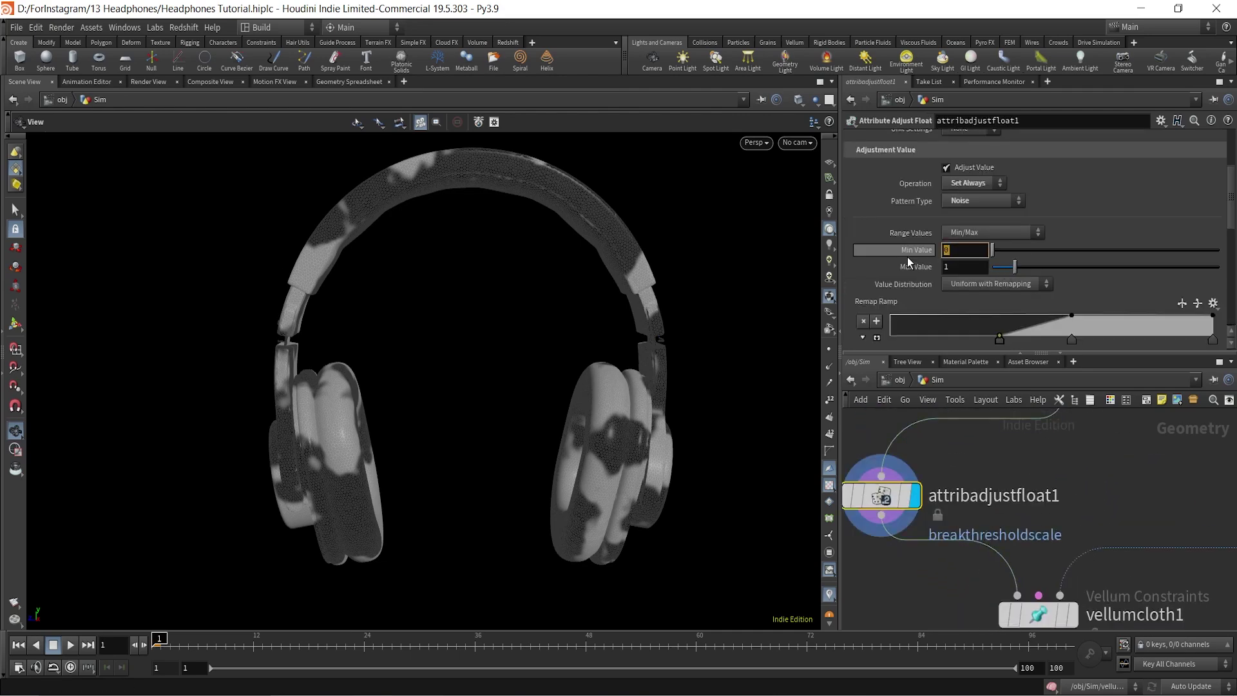
text(1)
click(975, 270)
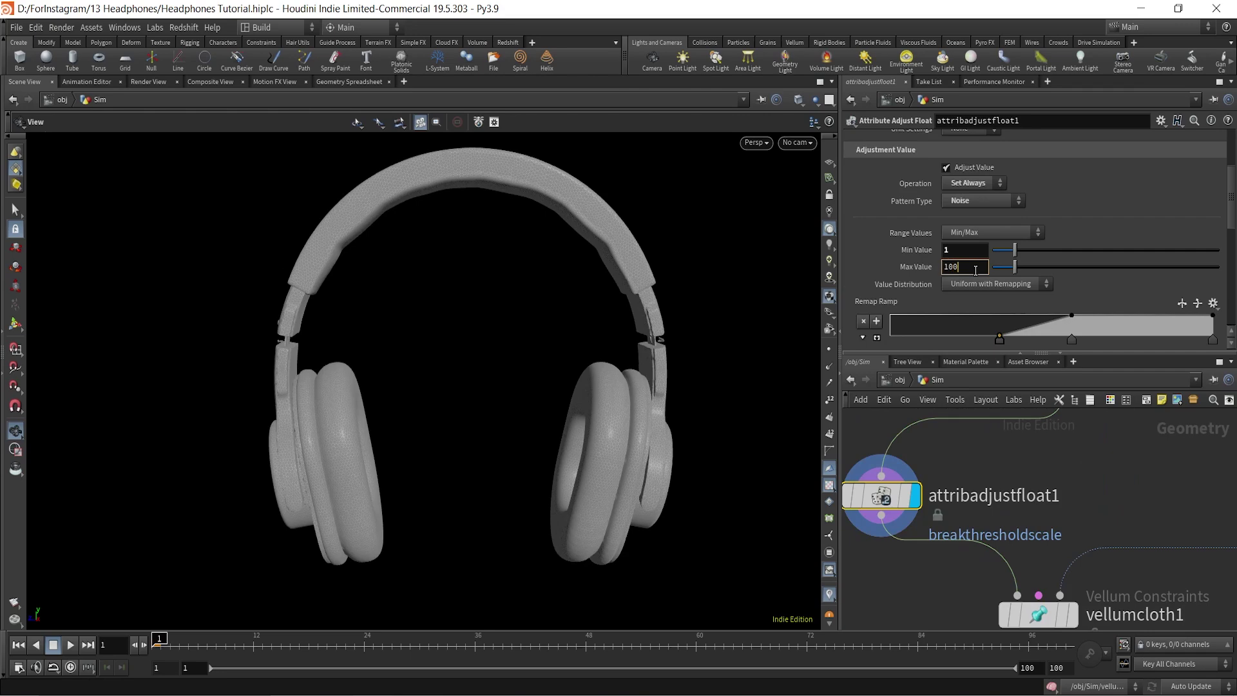
text(1000)
key(Return)
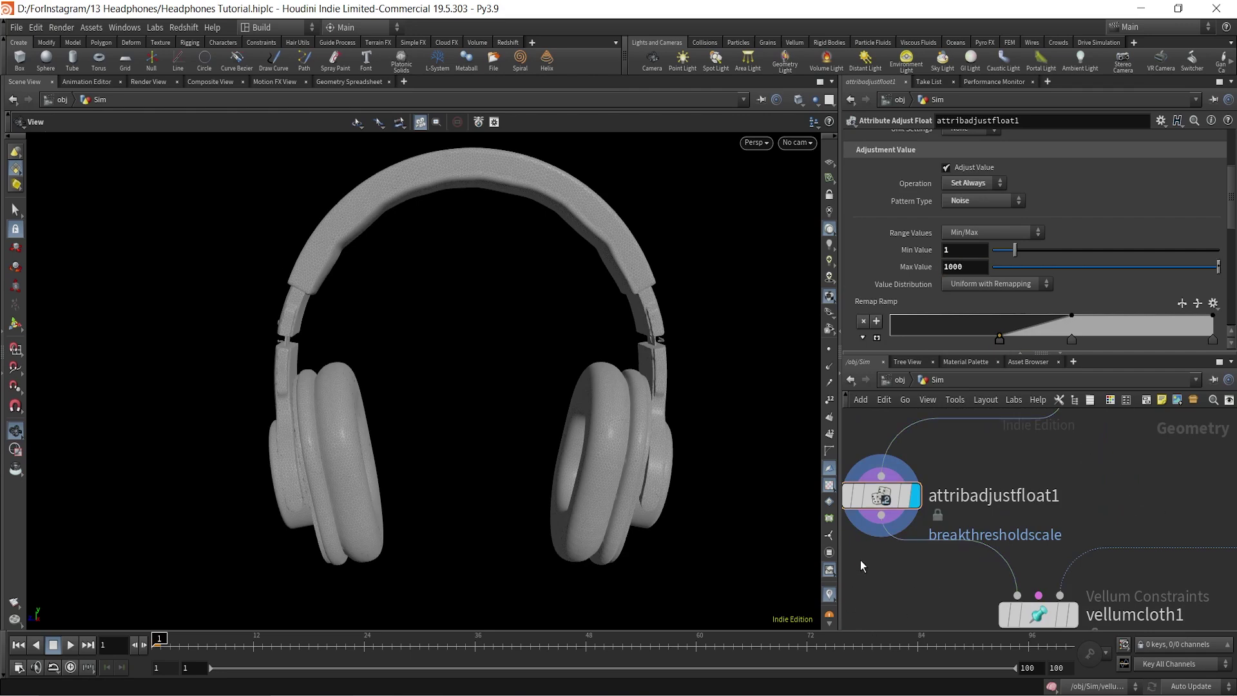
- Edit the breakthresholdscale visualizer so that its ramp range runs from 1 to 1000
click(828, 596)
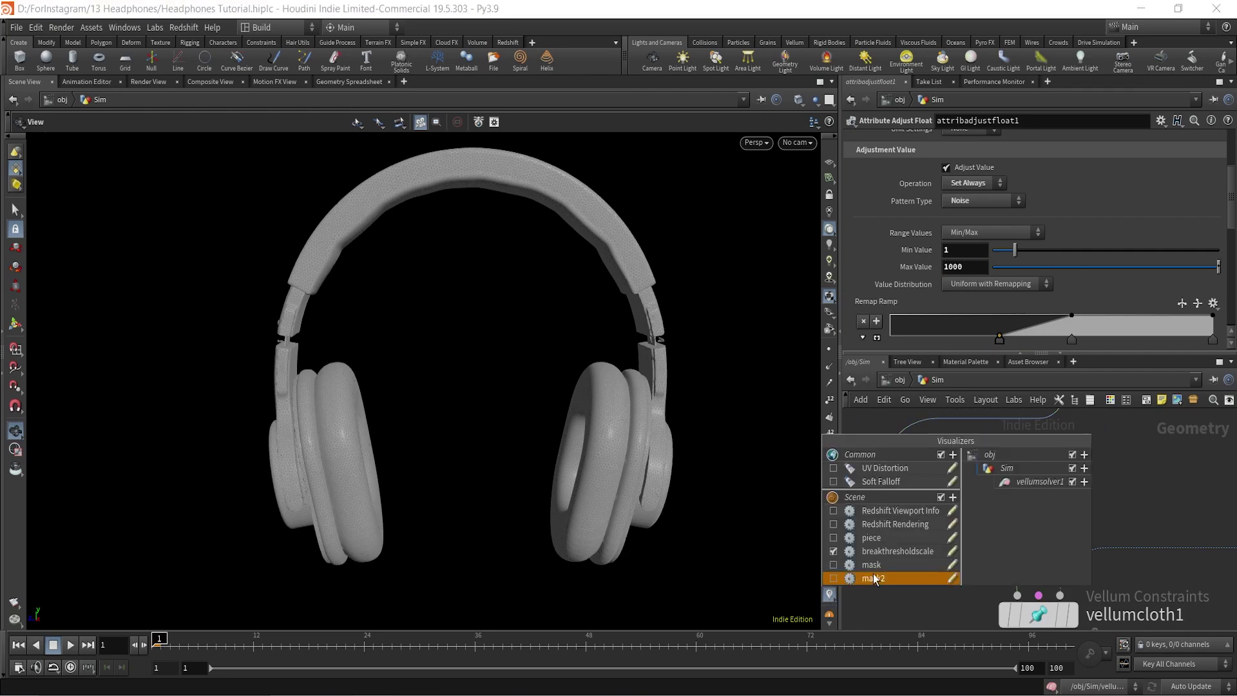
click(956, 558)
drag(923, 543, 892, 552)
text(1)
key(Tab)
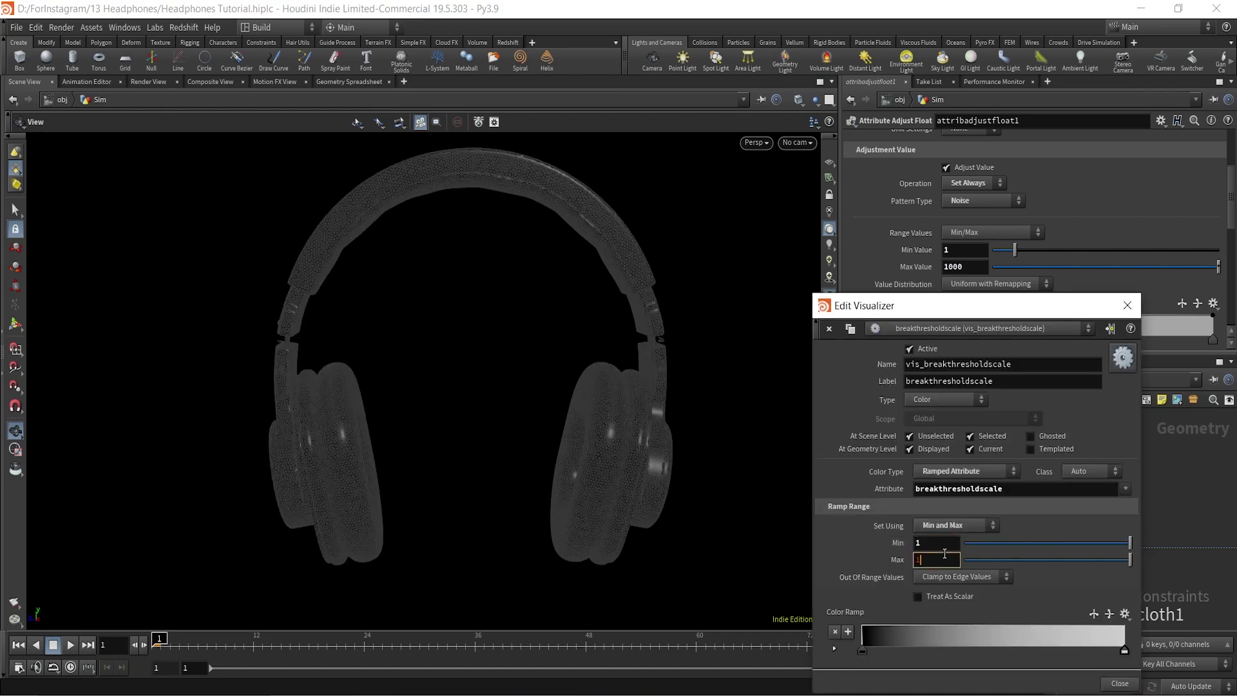
text(1000)
key(Return)
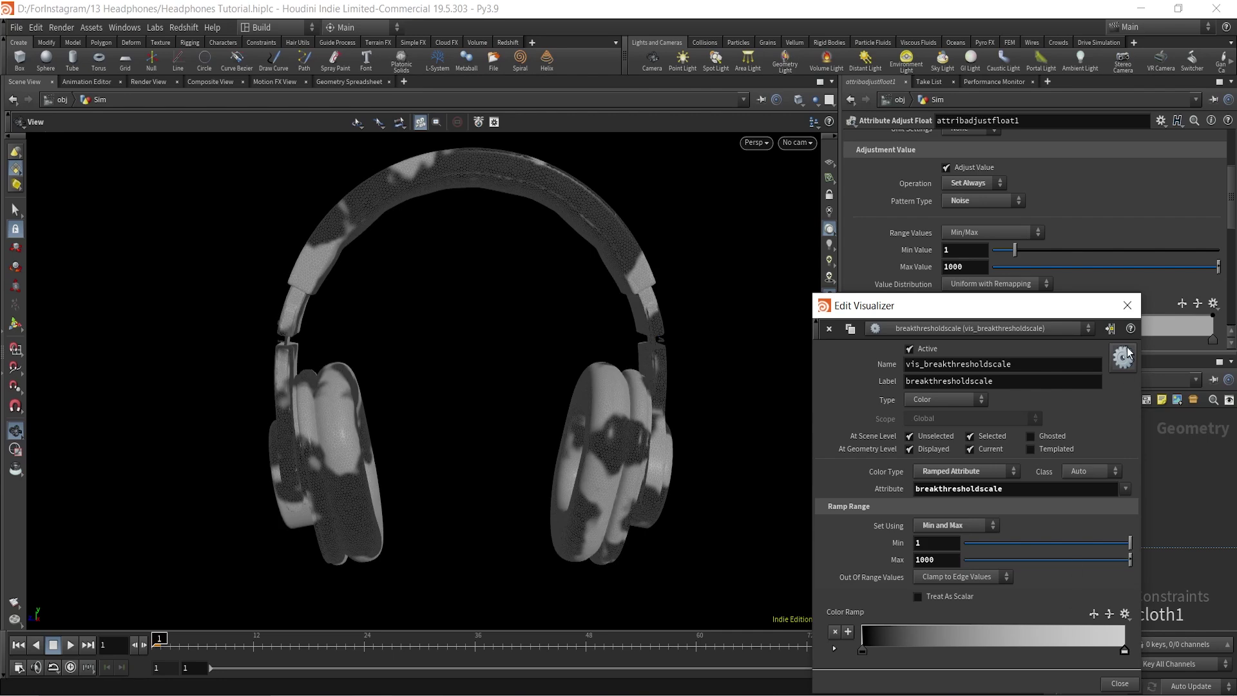
click(1126, 304)
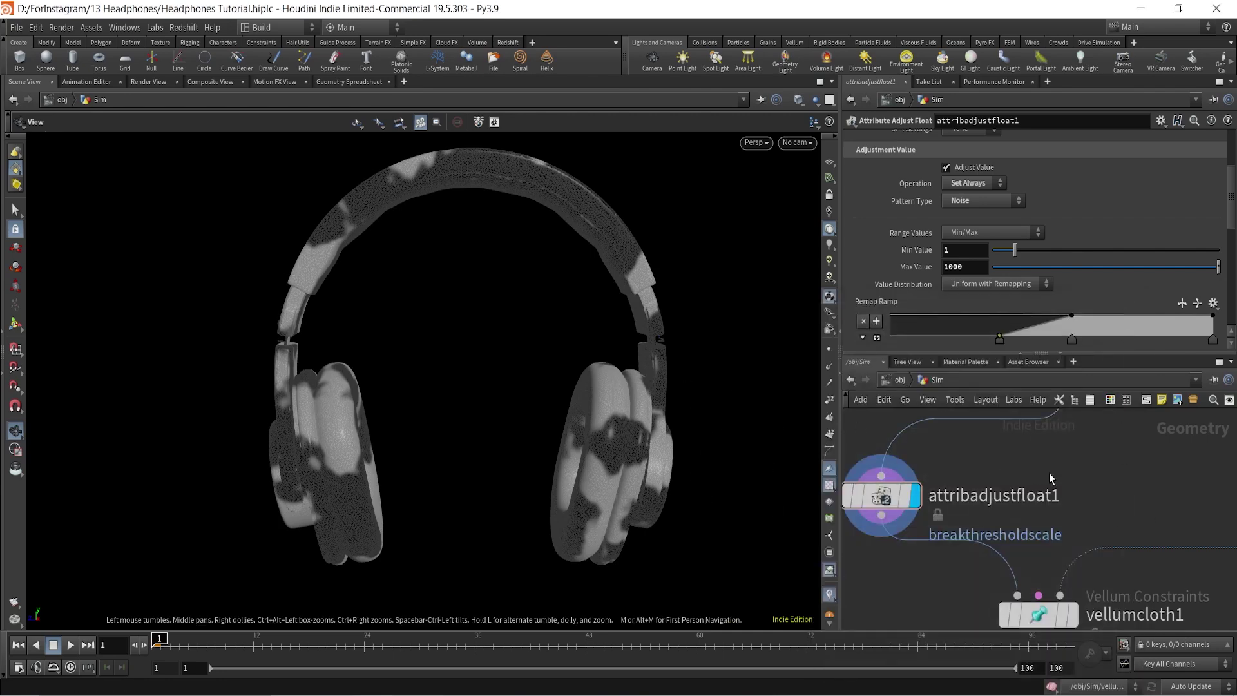
- Turn on the display of vellumsolver1 to show the simulation with the breakthresholdscale colors
scroll(946, 235, down, 6)
scroll(945, 257, down, 3)
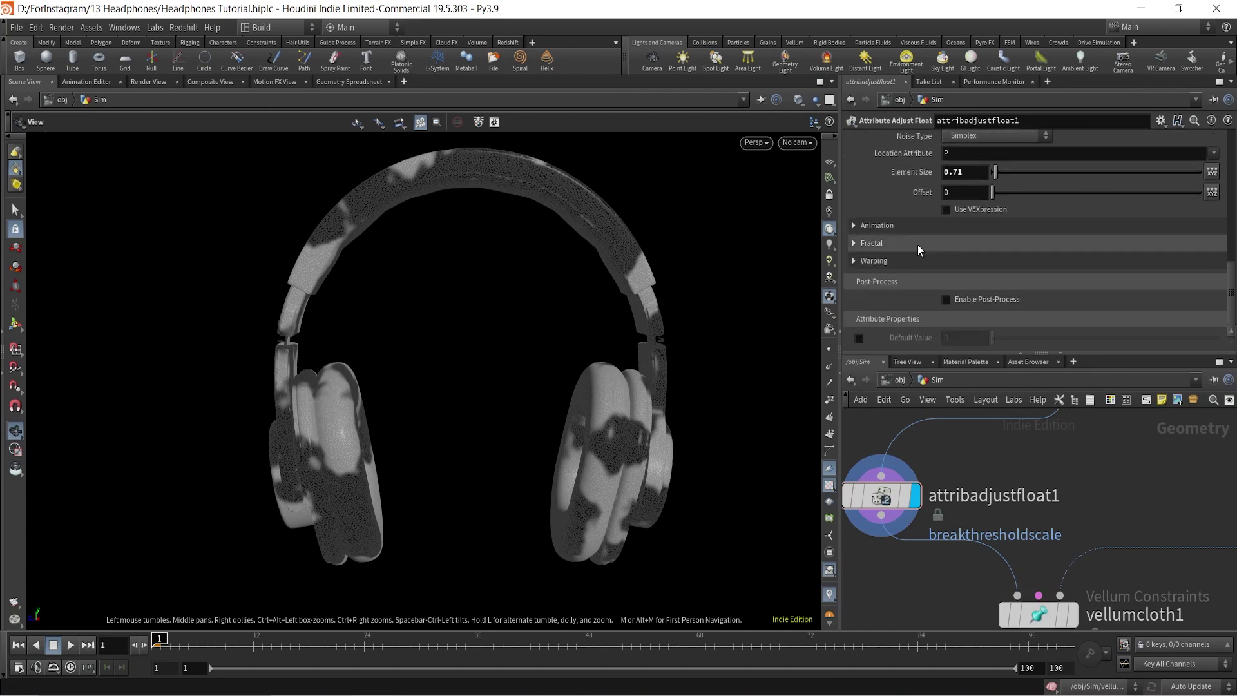
scroll(927, 268, up, 3)
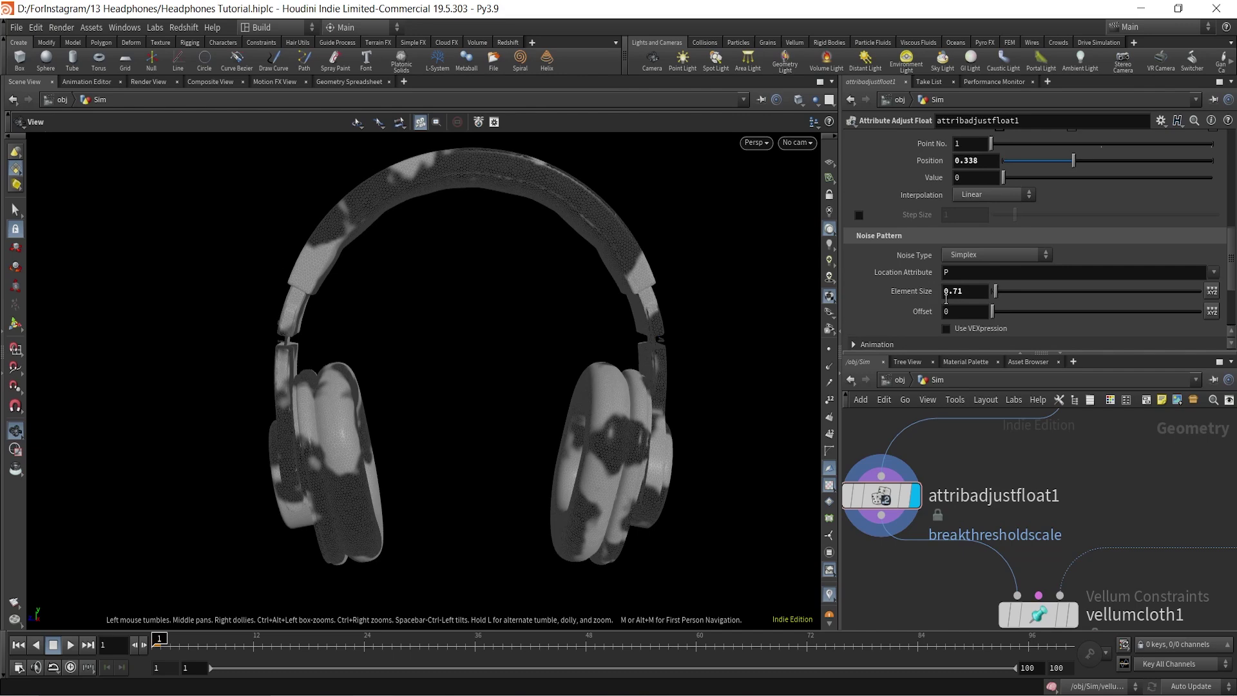
scroll(1119, 543, down, 3)
middle_drag(1149, 555, 1074, 351)
scroll(1036, 496, up, 2)
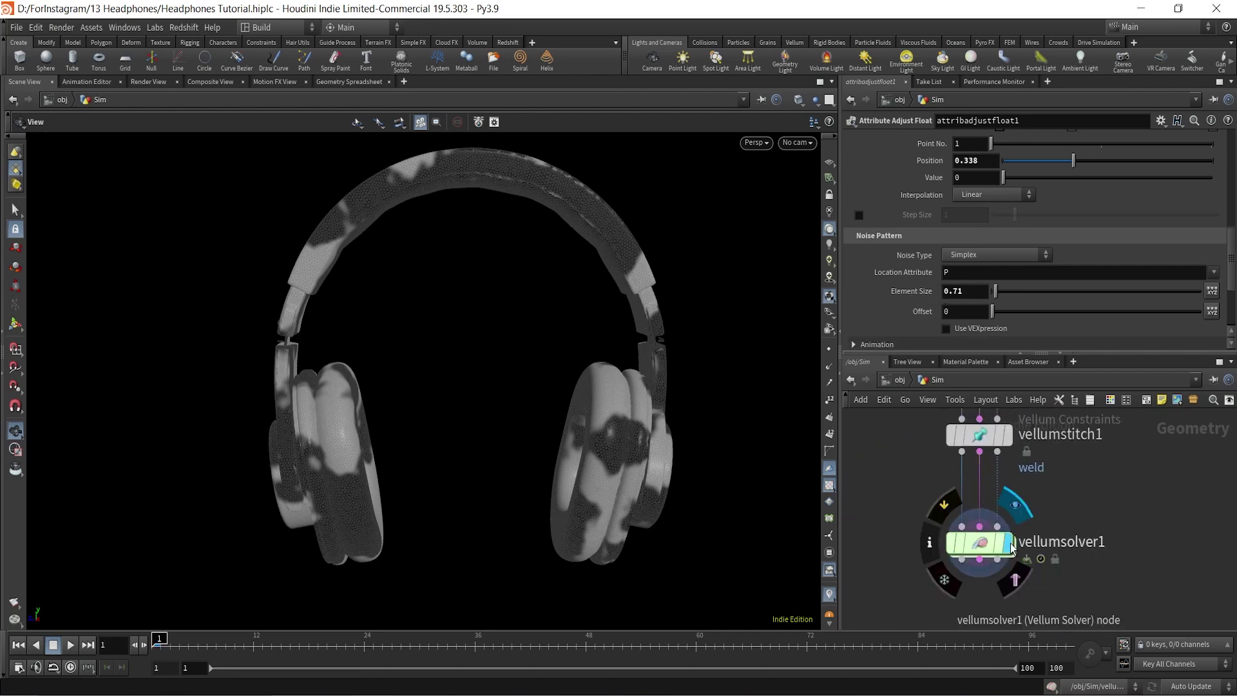
click(1009, 546)
drag(641, 428, 580, 413)
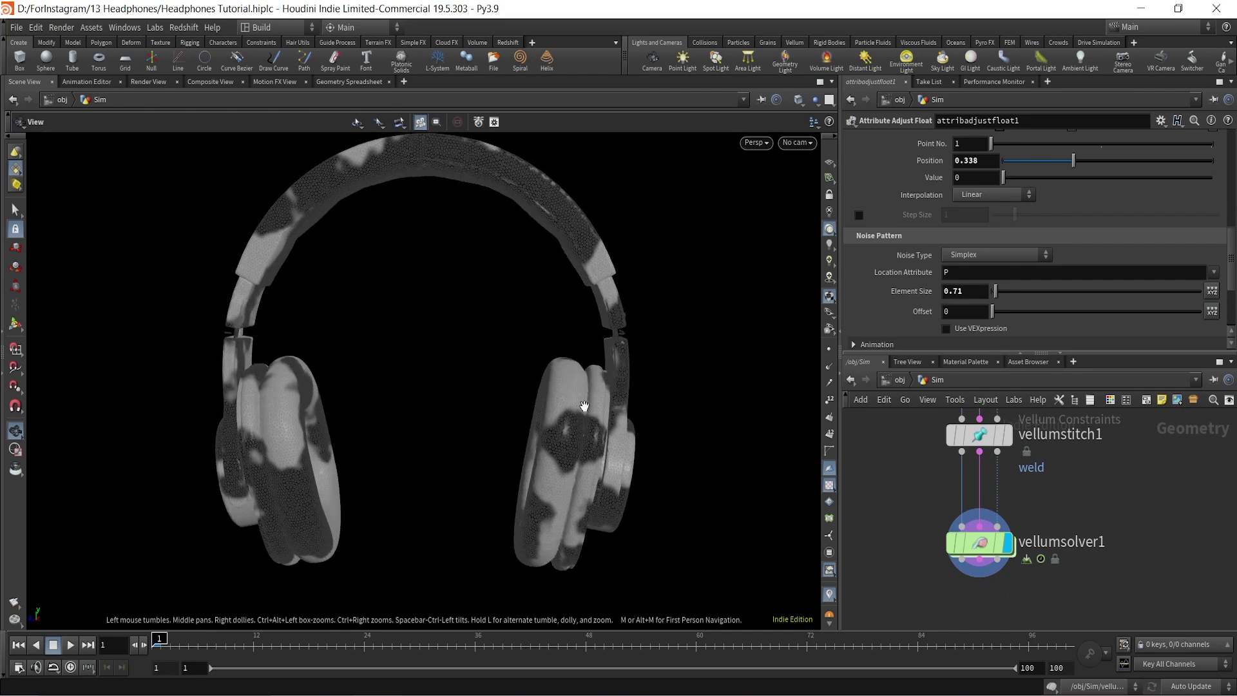
- Change the viewport shading mode to Smooth Shaded
scroll(1123, 546, down, 6)
middle_drag(1143, 534, 1102, 583)
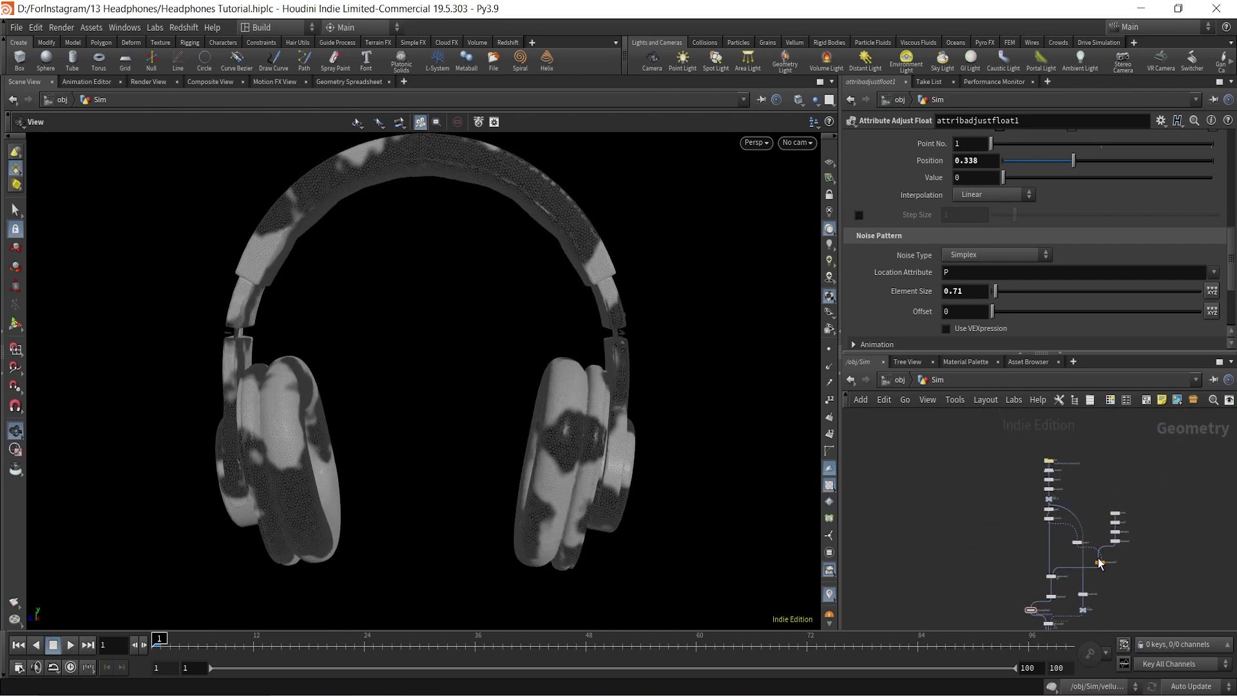
scroll(1031, 469, up, 5)
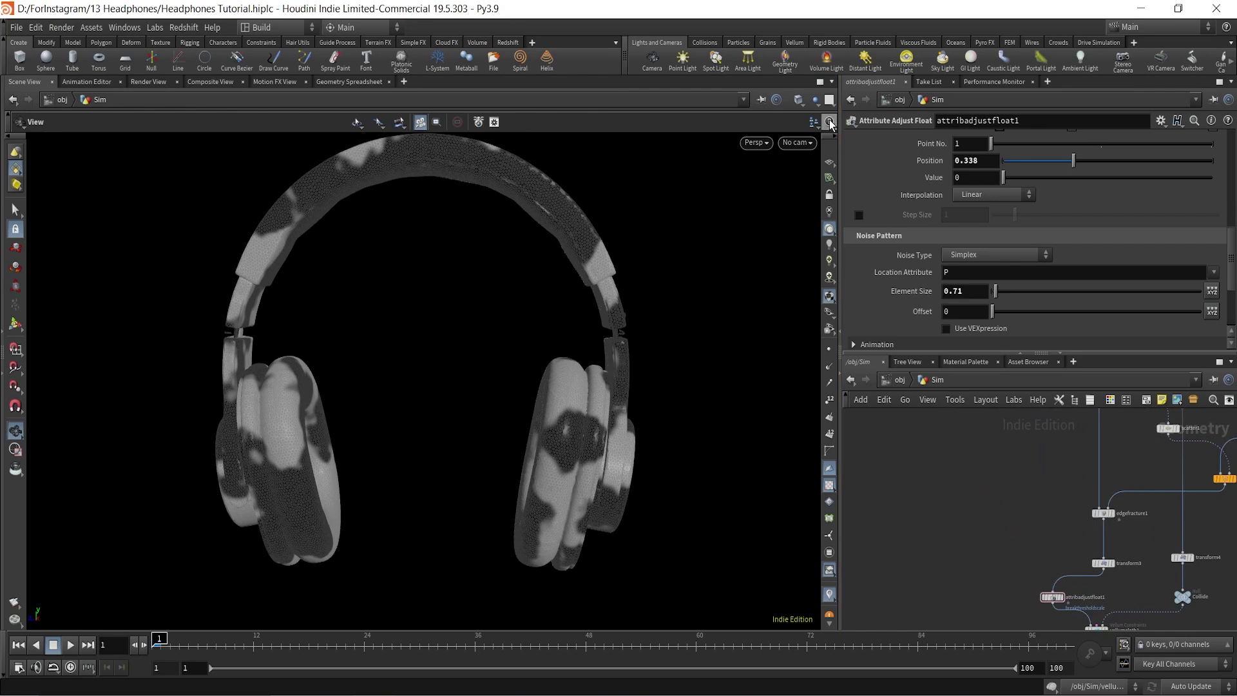
click(801, 101)
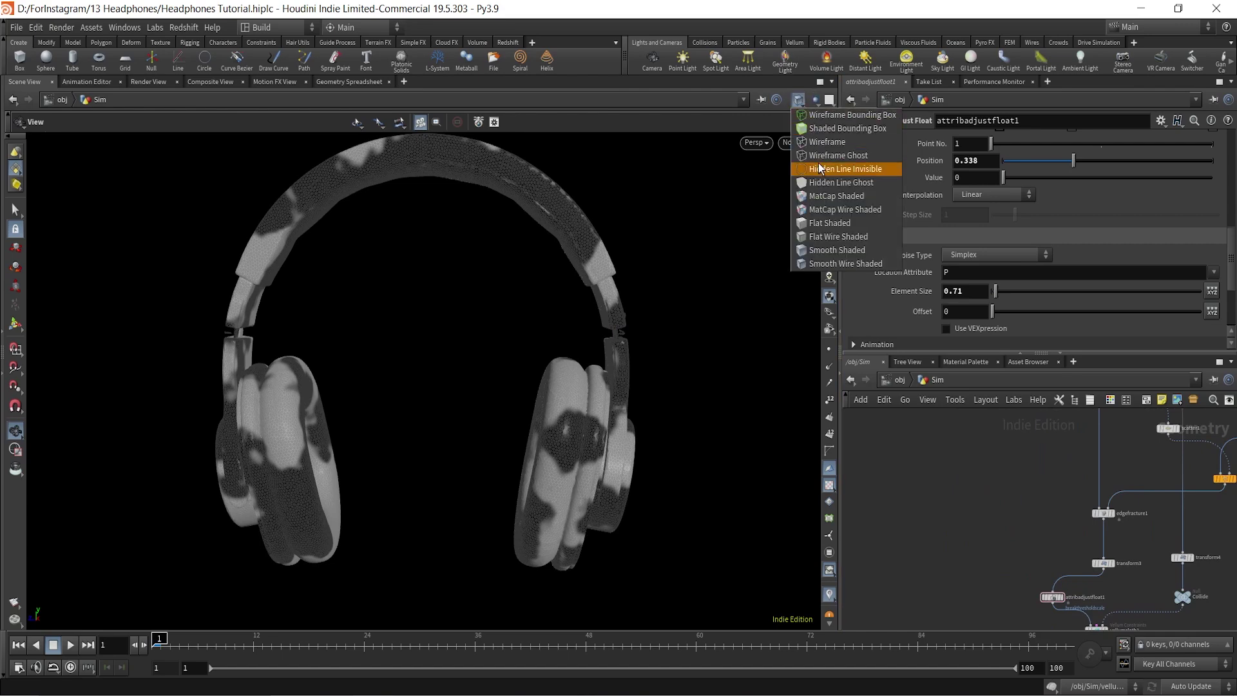
click(831, 250)
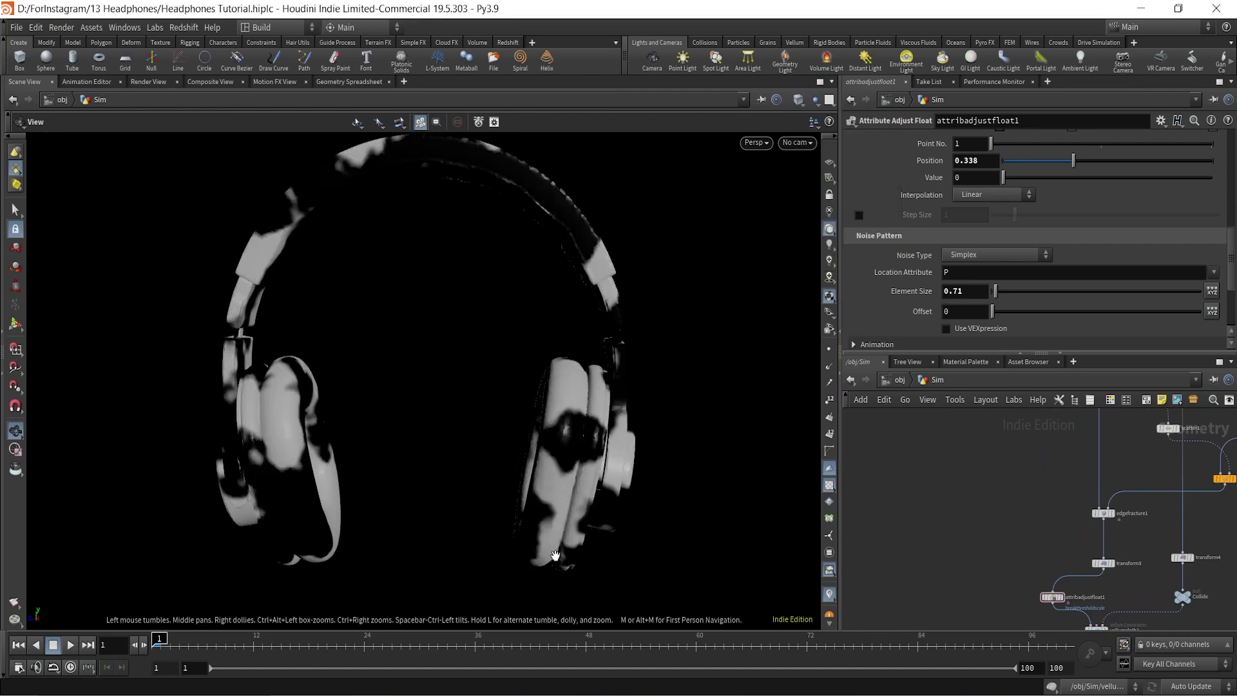
scroll(516, 437, up, 3)
scroll(557, 436, down, 4)
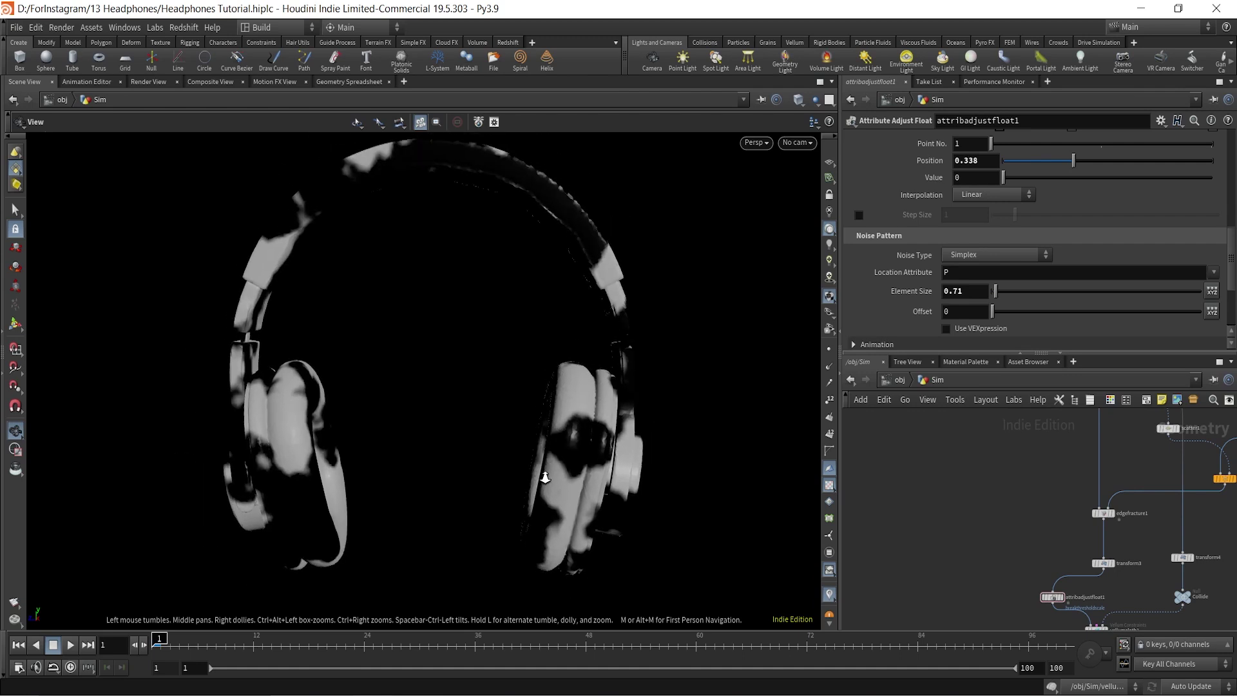
- Set the viewport background color scheme to Grey in the display options
key(d)
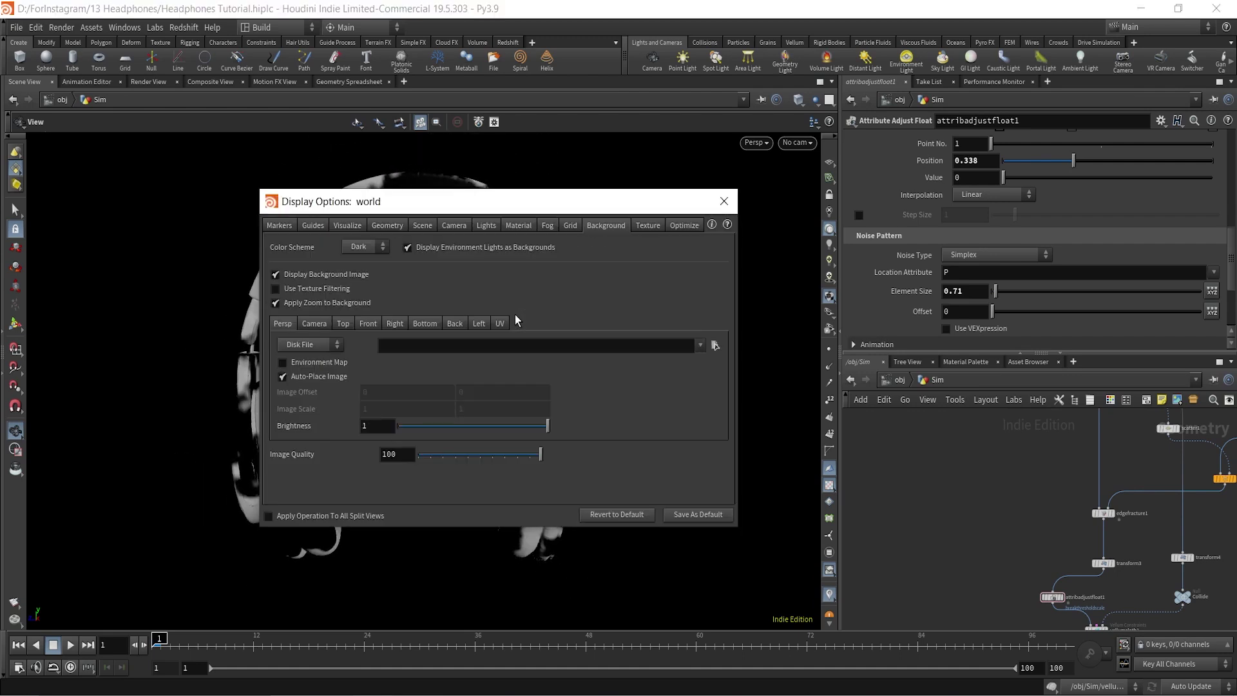
click(379, 250)
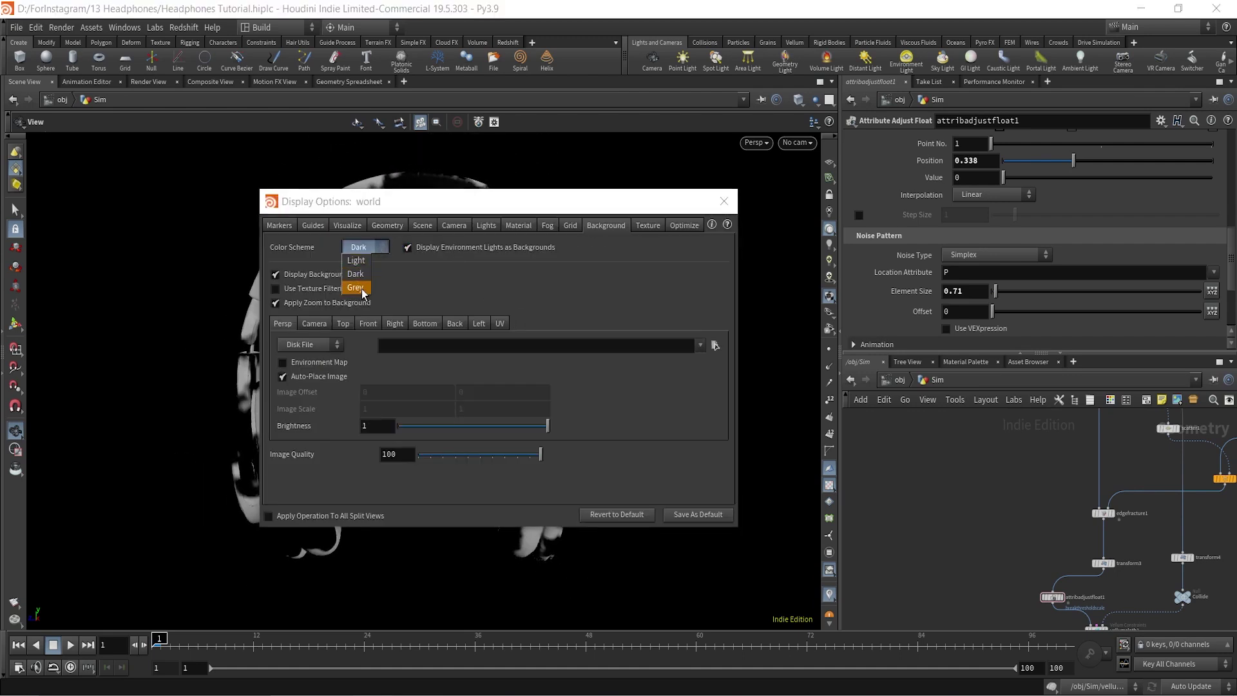
click(360, 284)
click(726, 205)
- Frame the whole headphones in the viewport and render a flipbook of the simulation with new settings
drag(463, 393, 540, 332)
right_drag(540, 332, 531, 355)
middle_drag(531, 355, 486, 389)
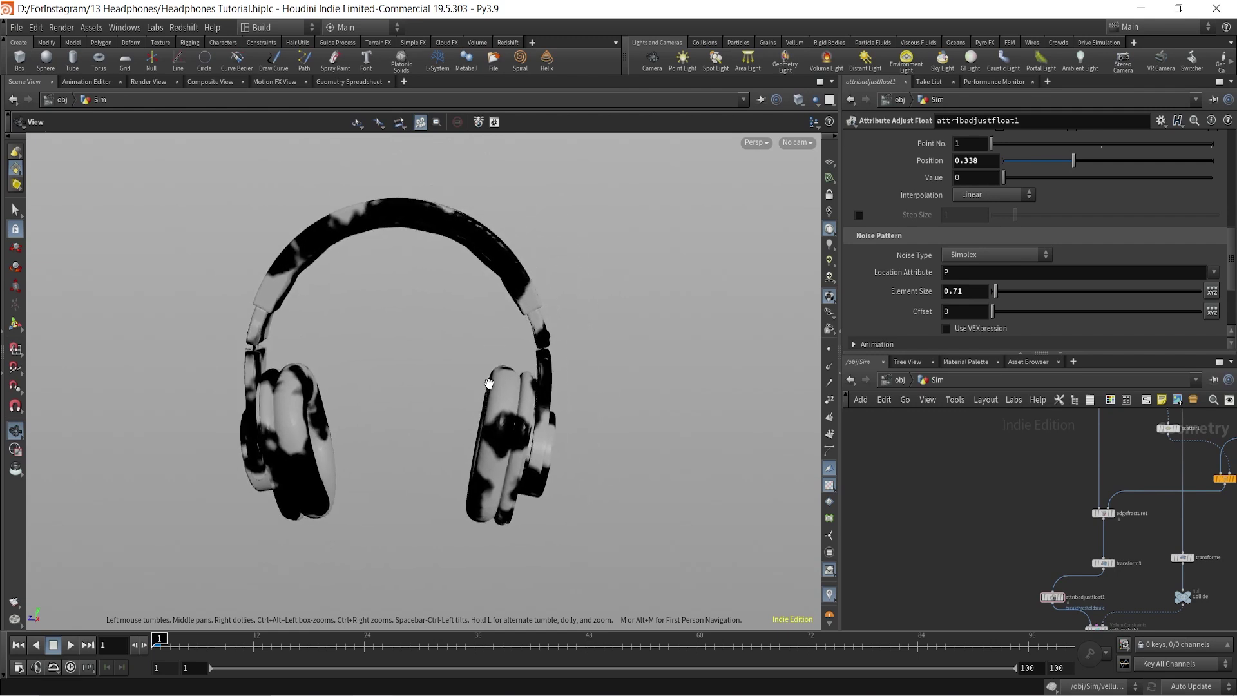
right_drag(486, 389, 520, 358)
click(14, 602)
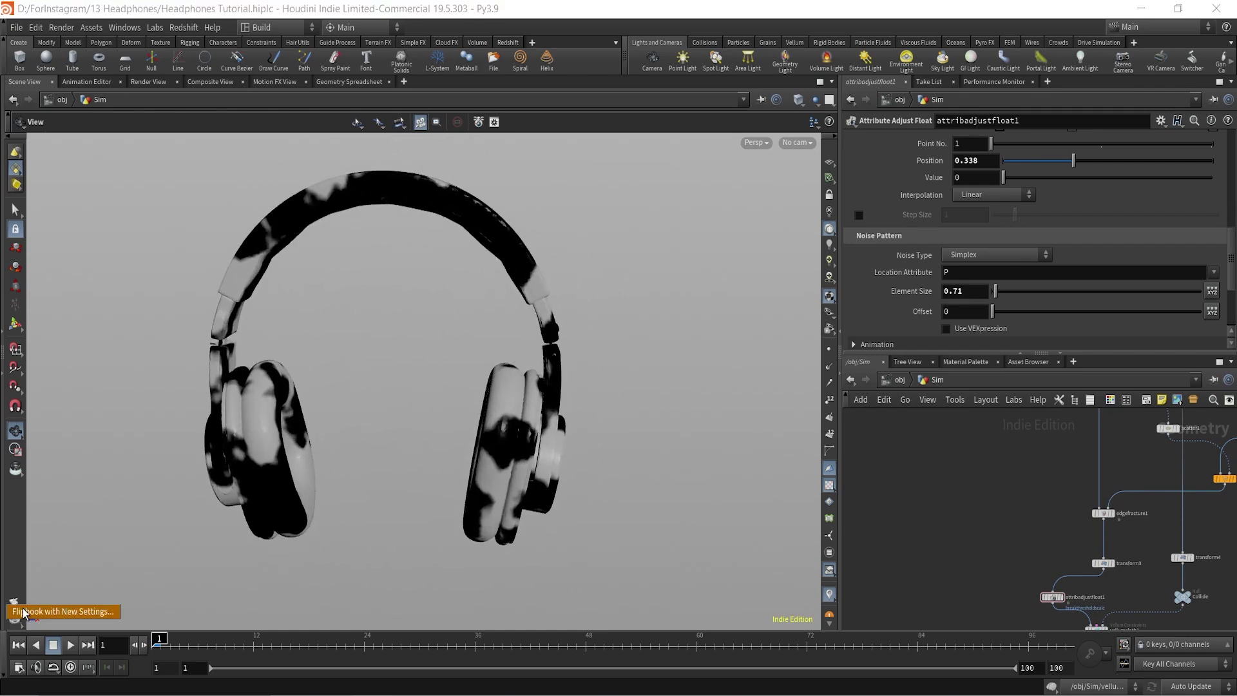
click(26, 612)
click(198, 677)
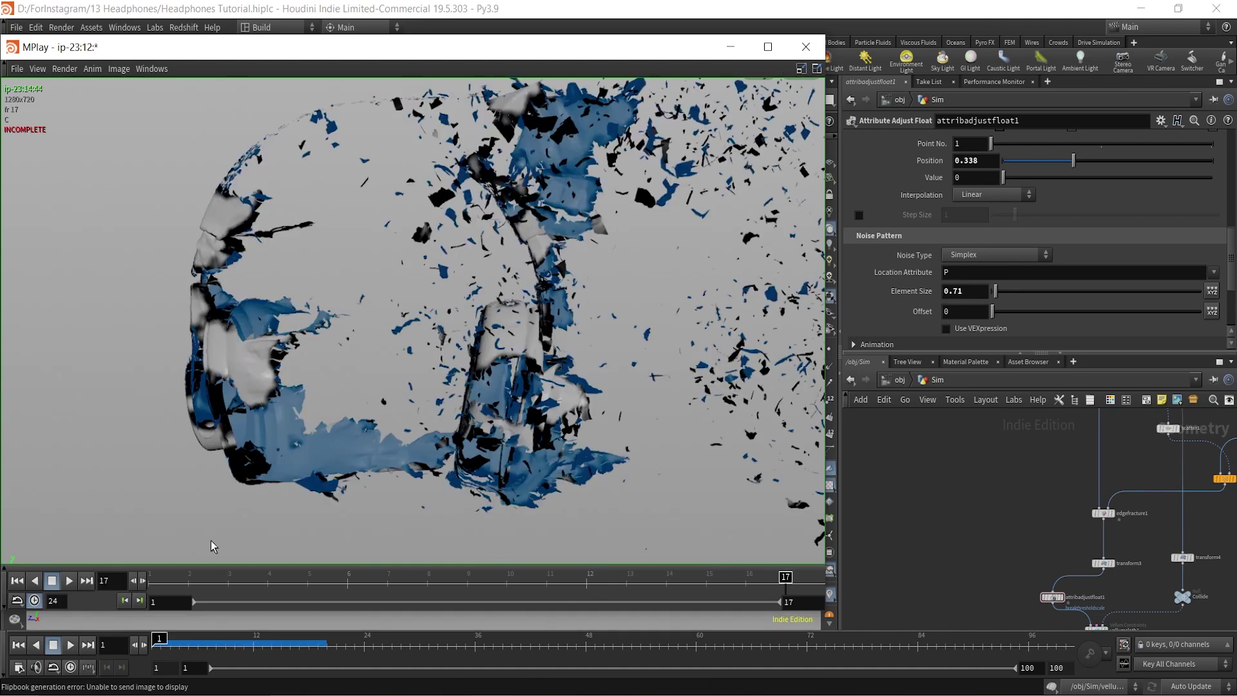
- Scrub through the flipbook from frame 1 to 17 and examine up close how the headphones tear apart
mouse_move(200, 585)
mouse_down()
mouse_move(150, 580)
mouse_move(448, 573)
mouse_move(154, 576)
mouse_up()
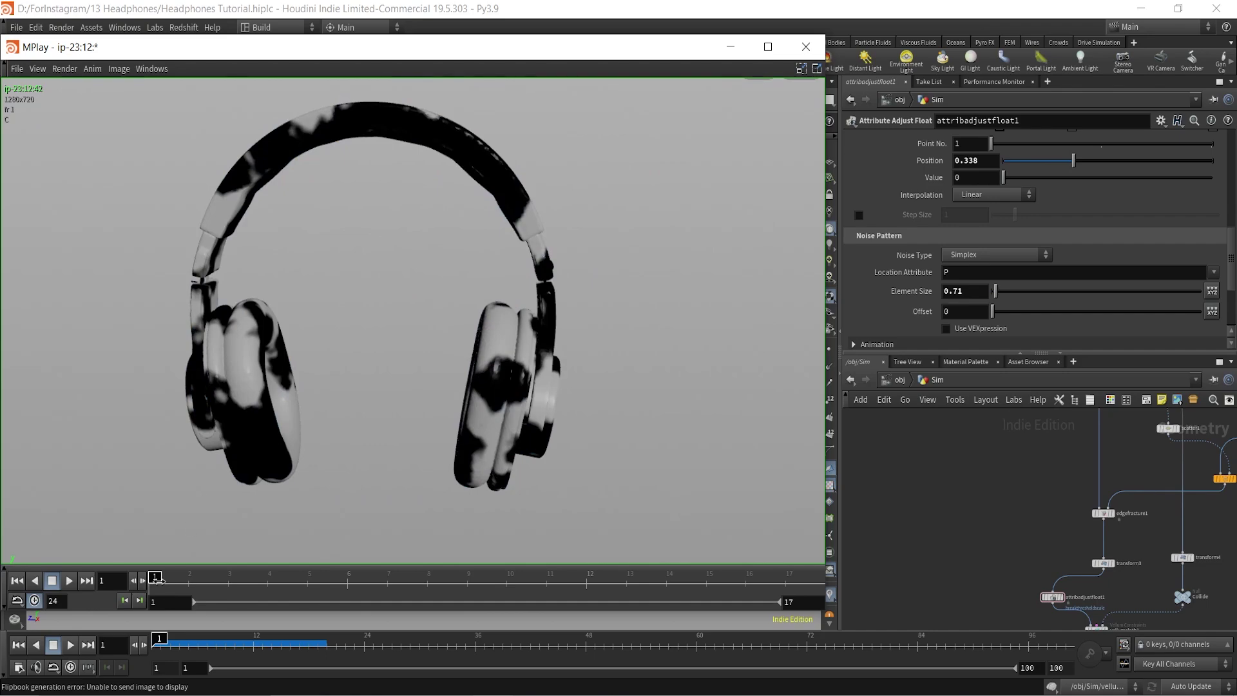
mouse_move(156, 580)
mouse_down()
mouse_move(711, 572)
mouse_move(565, 558)
mouse_move(211, 558)
mouse_move(229, 558)
mouse_up()
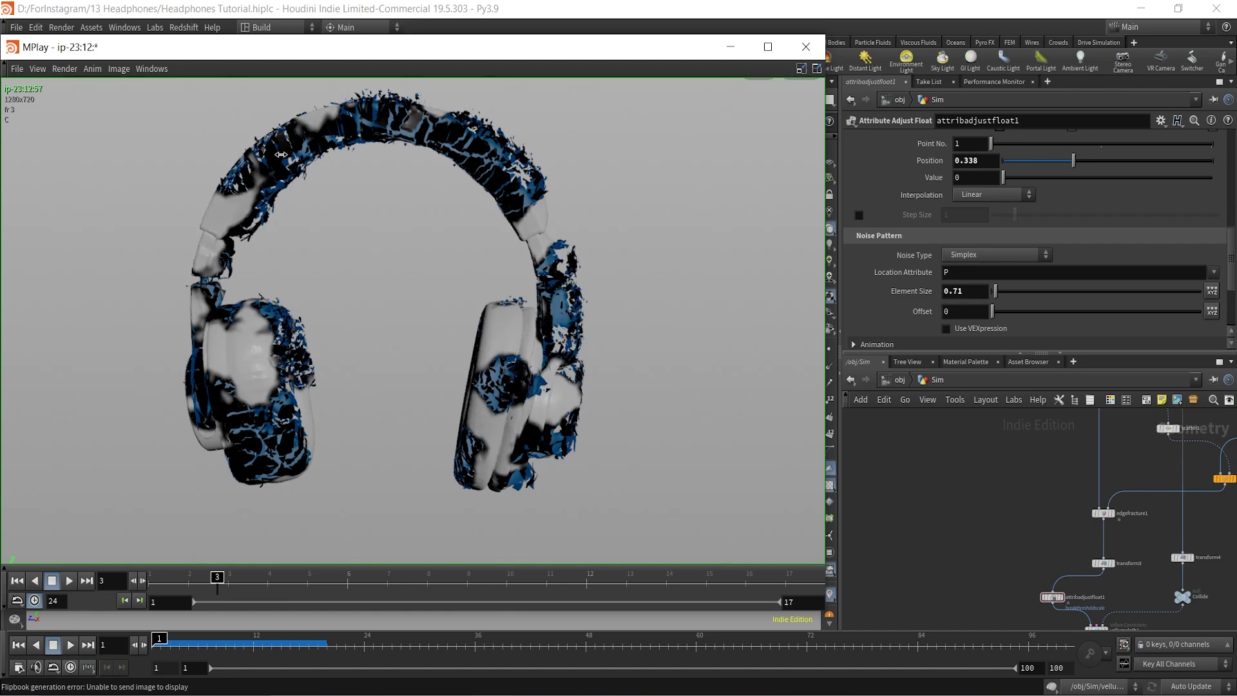
mouse_move(247, 583)
mouse_down()
mouse_move(779, 561)
mouse_move(152, 560)
mouse_move(739, 545)
mouse_move(198, 541)
mouse_move(747, 535)
mouse_move(145, 535)
mouse_move(795, 549)
mouse_up()
right_drag(310, 429, 427, 502)
drag(504, 582, 622, 576)
drag(649, 577, 754, 577)
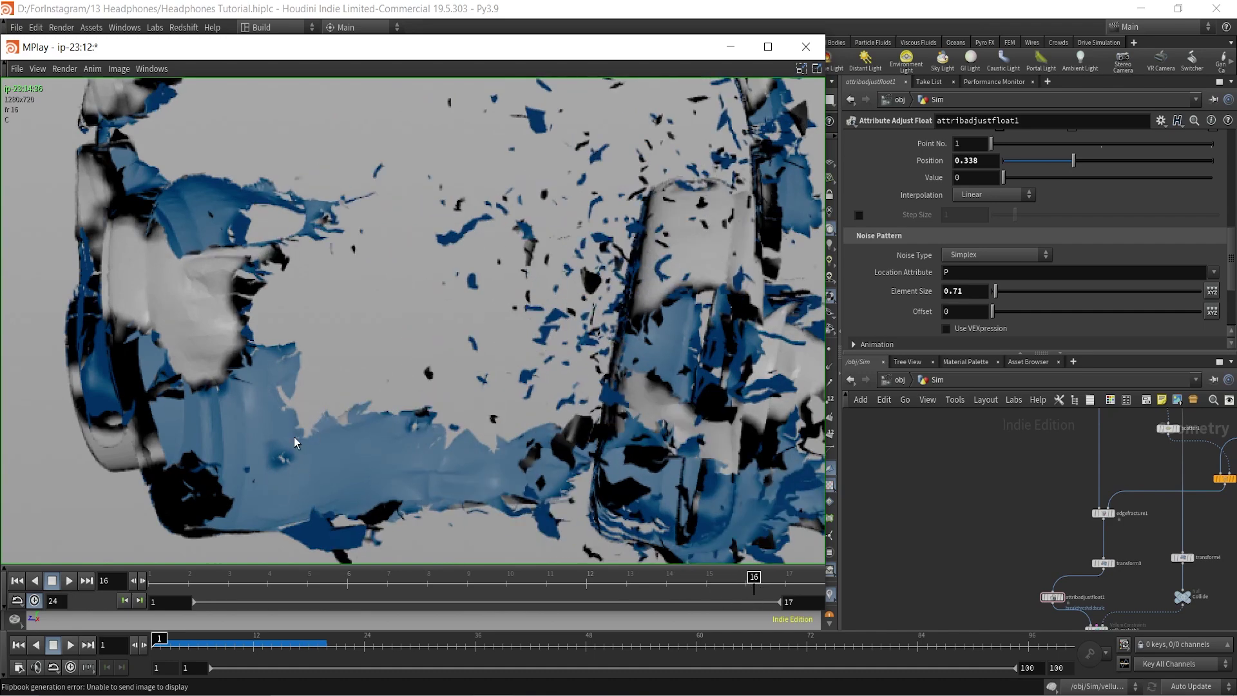